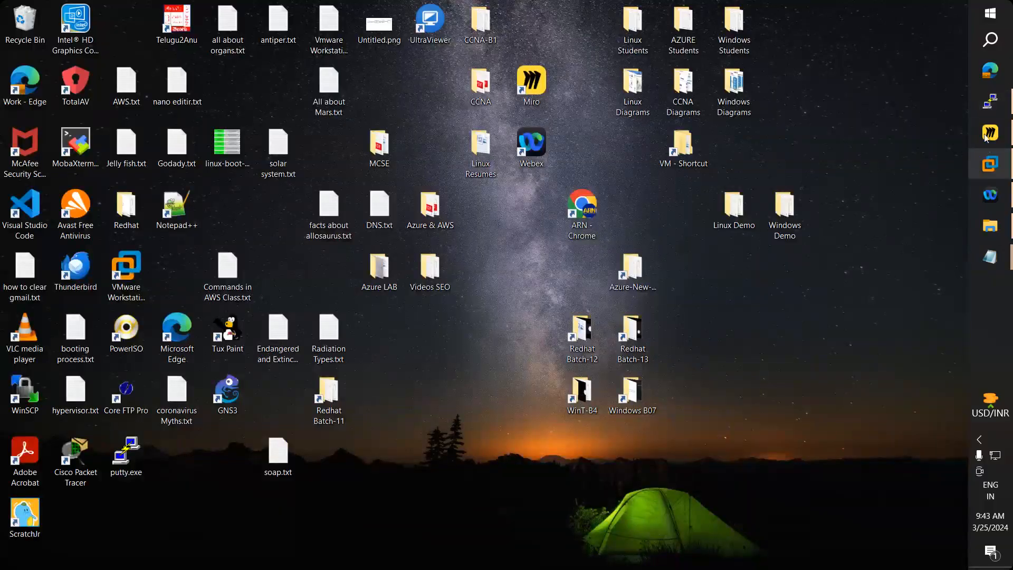
# Step: Open the Miro board and center the Top 3 Hypervisors note listing Hyper-V, vSphere and Xen Server
pyautogui.click(990, 134)
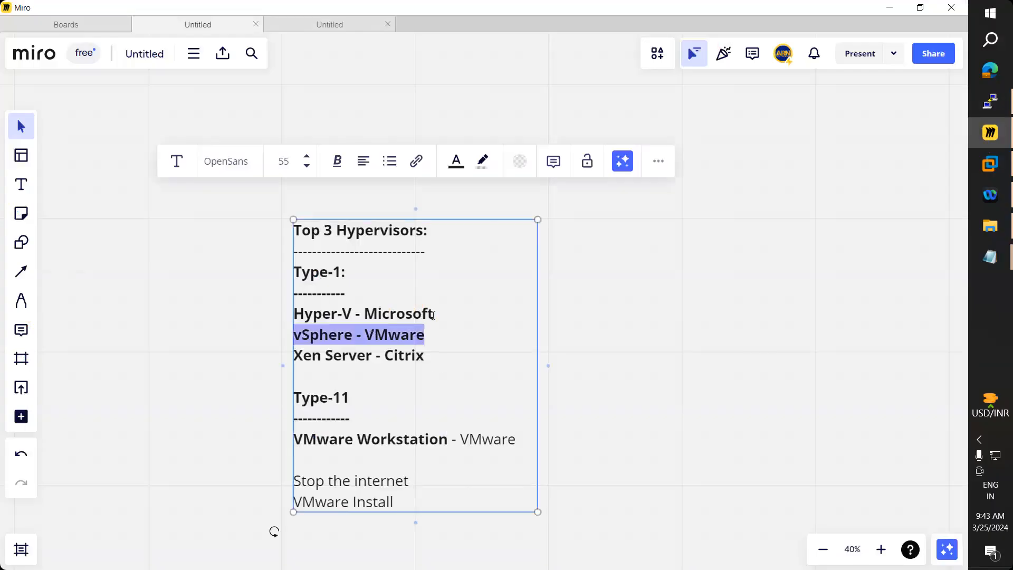
pyautogui.tripleClick(433, 315)
pyautogui.click(669, 350)
pyautogui.scroll(-2, 454, 253)
pyautogui.scroll(-2, 445, 214)
pyautogui.hscroll(3, 430, 201)
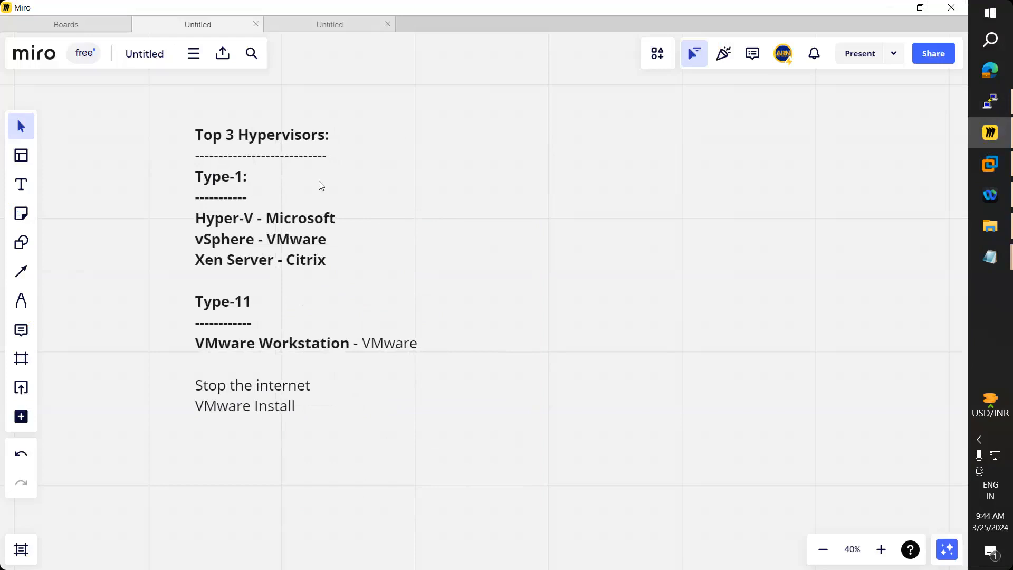
pyautogui.tripleClick(246, 142)
pyautogui.click(289, 154)
pyautogui.moveTo(325, 139); pyautogui.dragTo(243, 131)
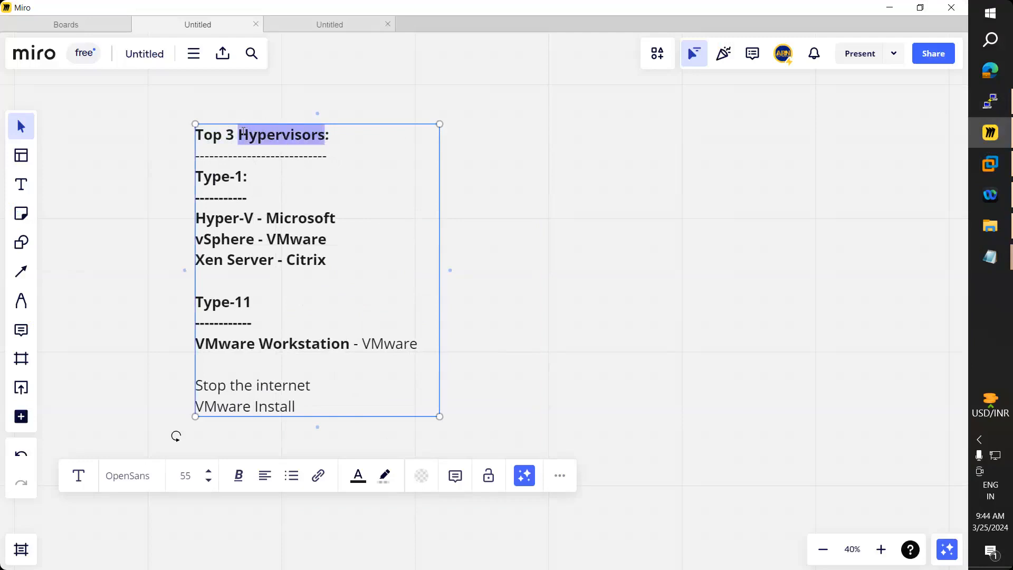
# Step: Append ' (Hardware Virtualization)' to the Top 3 Hypervisors: heading
pyautogui.click(344, 133)
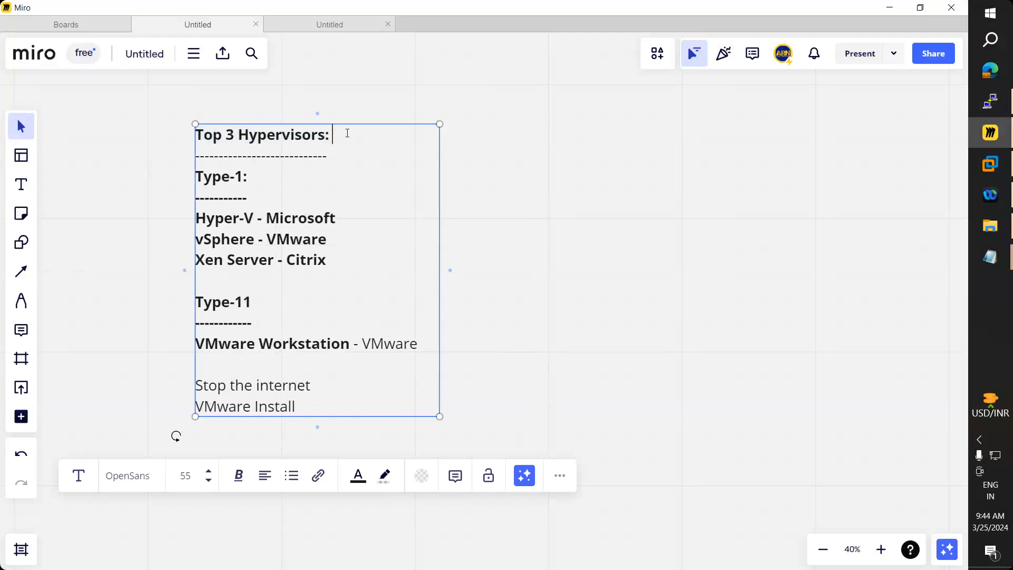
pyautogui.write('(Hardware V')
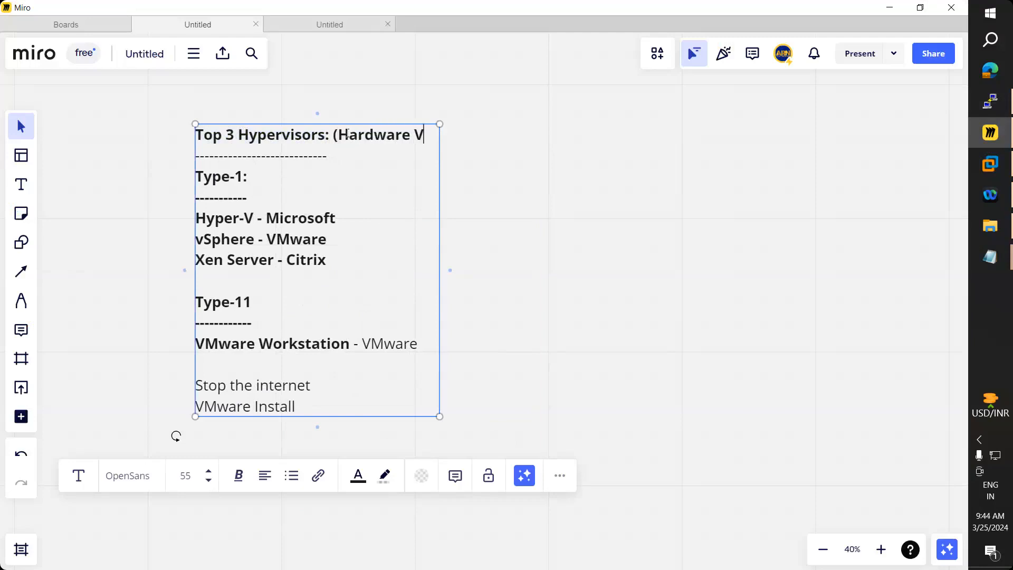
pyautogui.write('irtua')
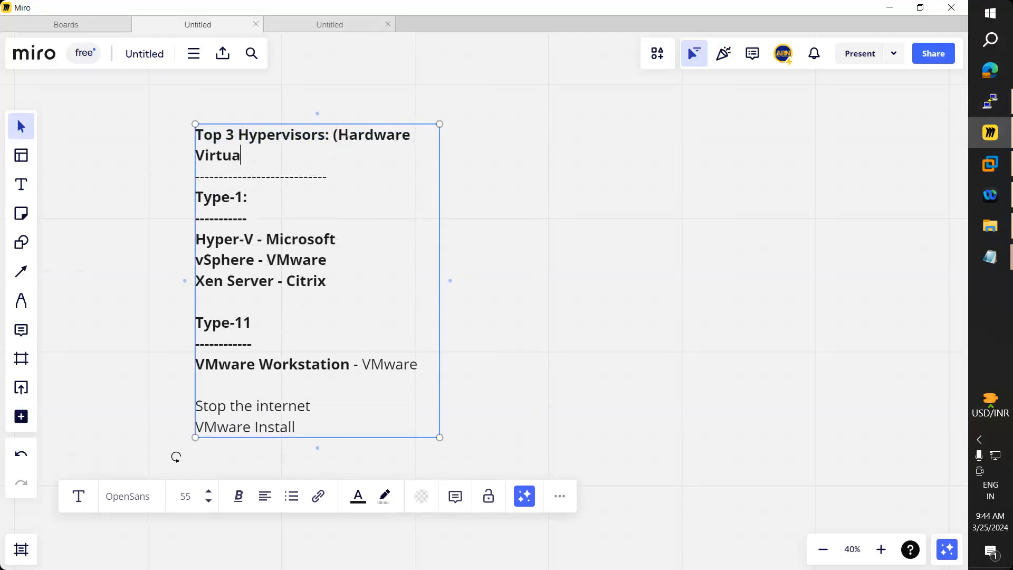
pyautogui.write('lization)')
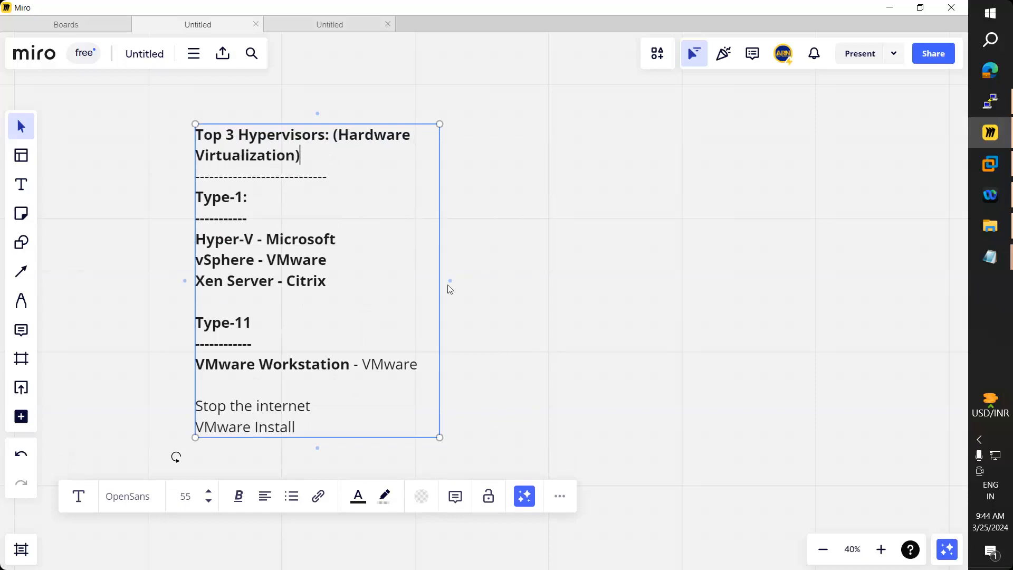
# Step: Widen the note's text box so the heading fits on one line, then briefly launch Chrome before returning to Miro
pyautogui.moveTo(450, 279); pyautogui.dragTo(705, 276)
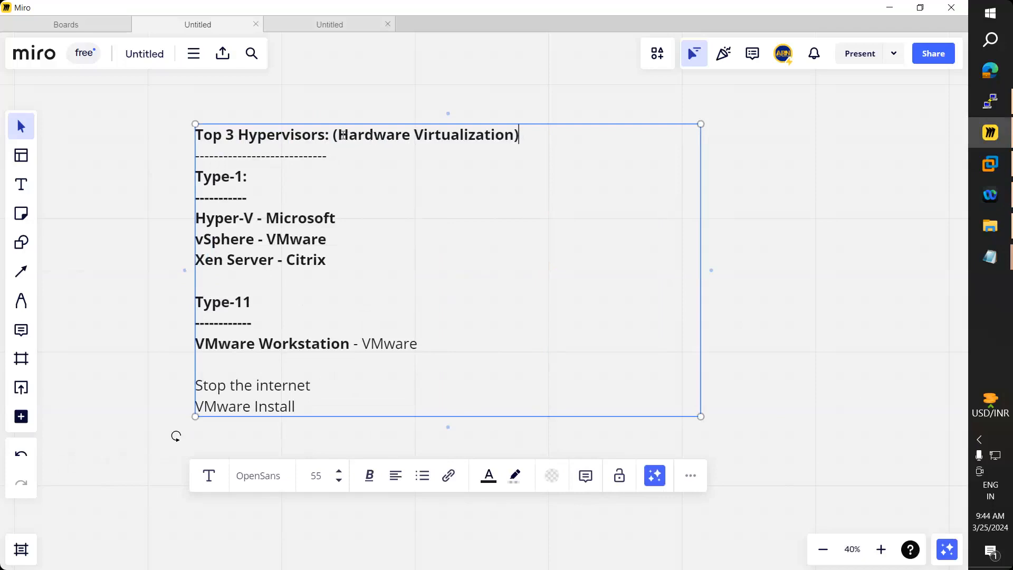
pyautogui.moveTo(338, 135); pyautogui.dragTo(515, 135)
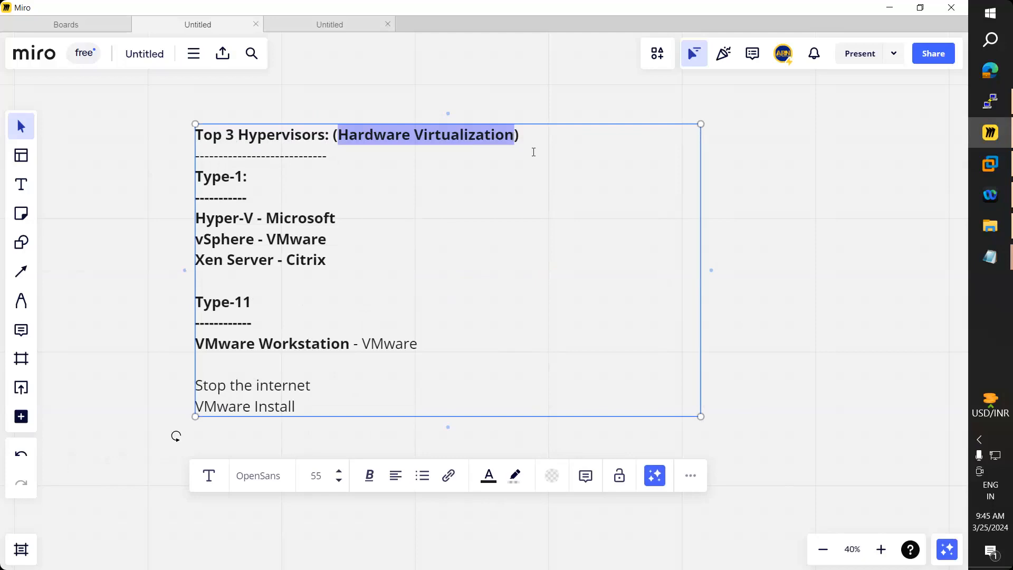
pyautogui.press('super+d')
pyautogui.doubleClick(583, 211)
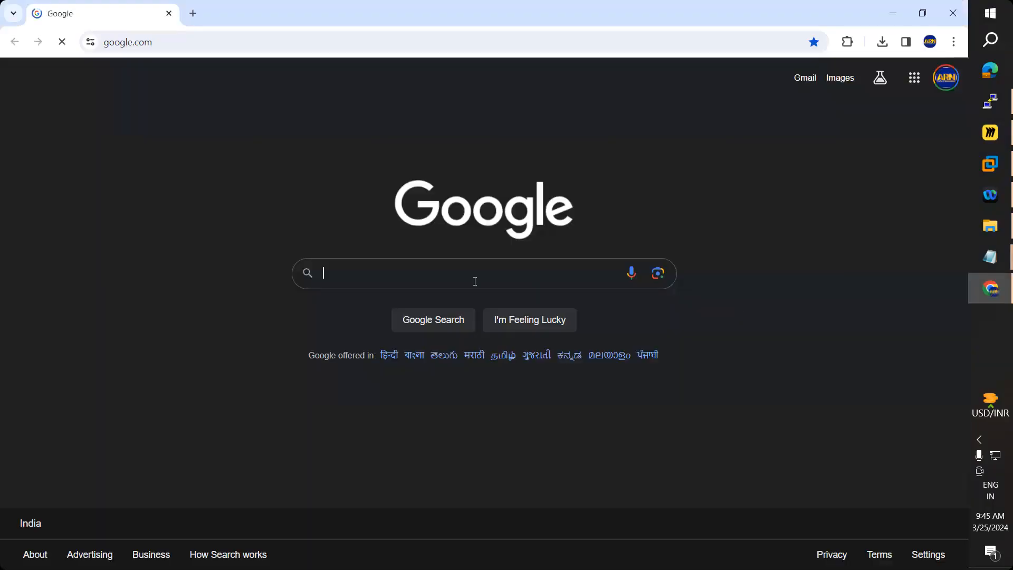
pyautogui.click(992, 137)
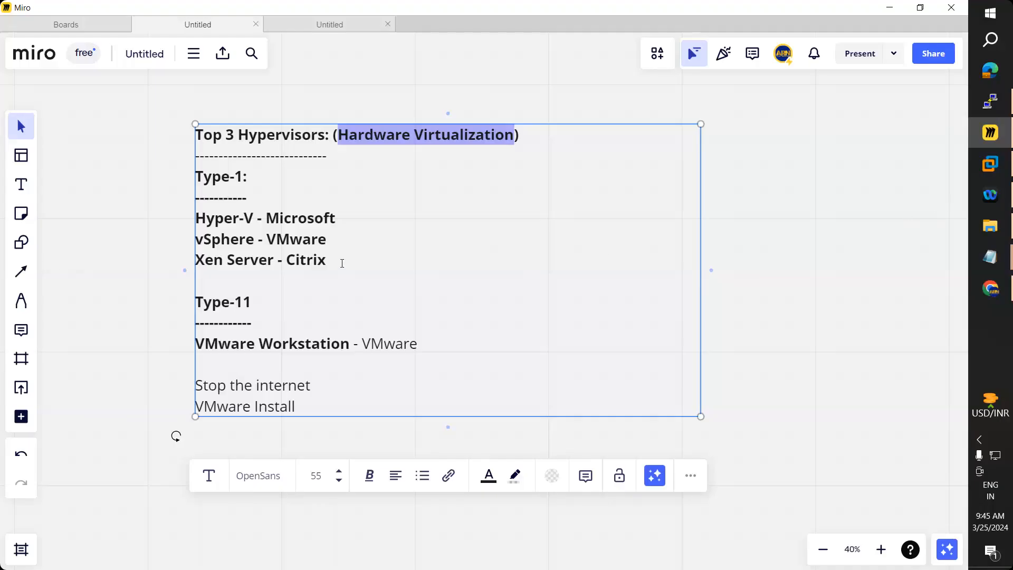
pyautogui.moveTo(196, 218); pyautogui.dragTo(339, 217)
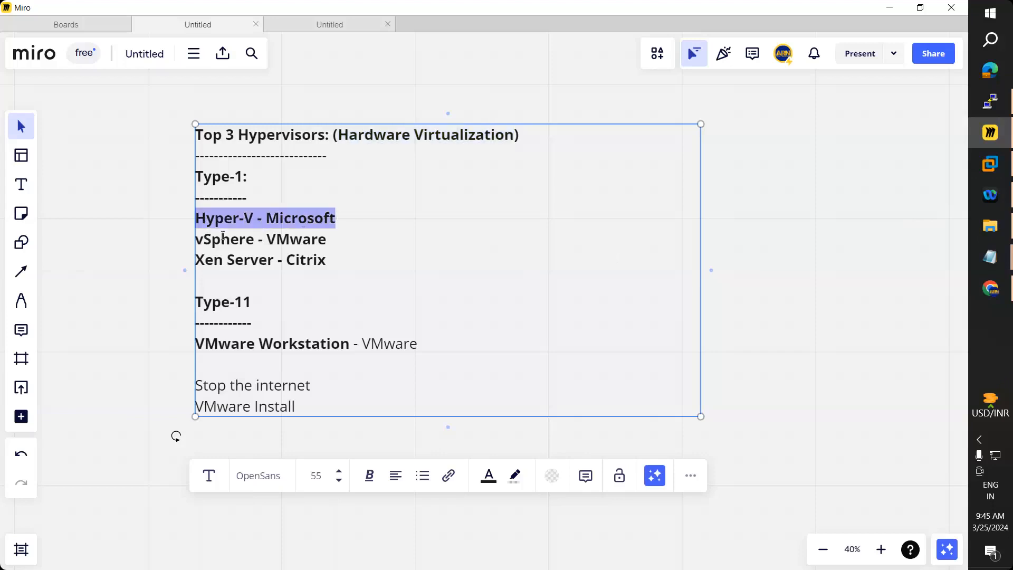
pyautogui.moveTo(195, 241); pyautogui.dragTo(203, 237)
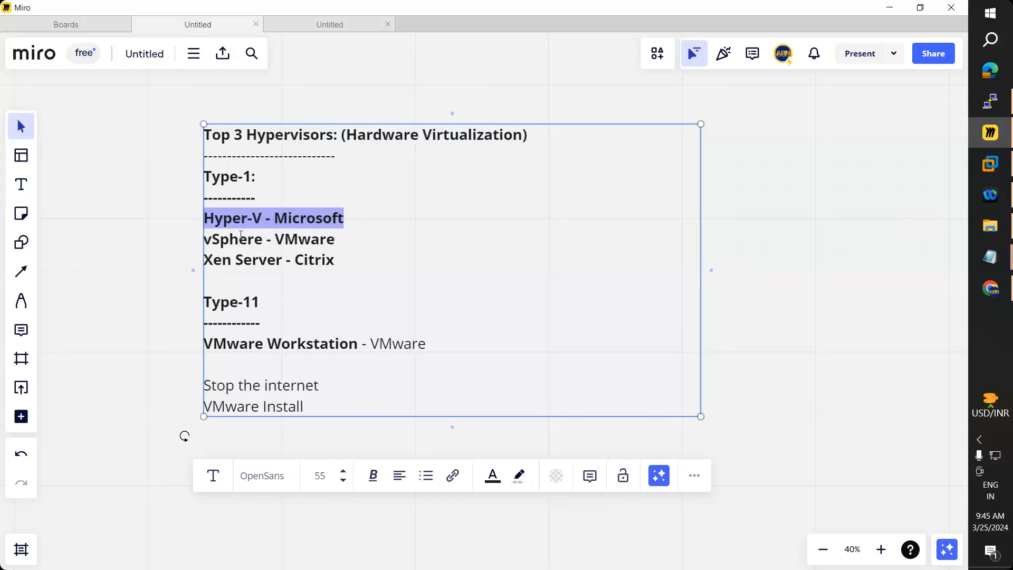
pyautogui.click(239, 235)
pyautogui.moveTo(340, 239); pyautogui.dragTo(270, 244)
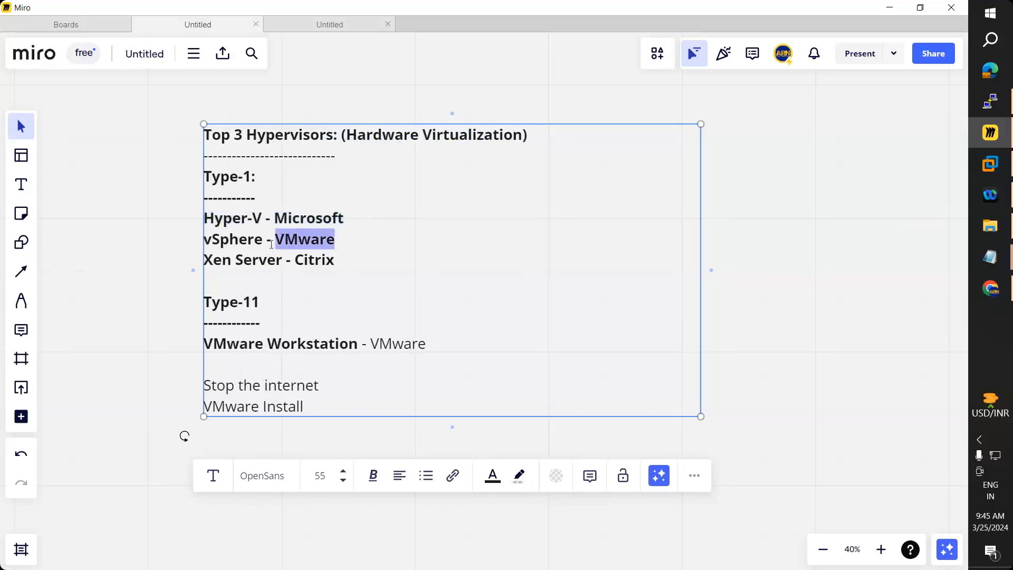
pyautogui.moveTo(209, 262); pyautogui.dragTo(285, 240)
pyautogui.moveTo(344, 218); pyautogui.dragTo(287, 219)
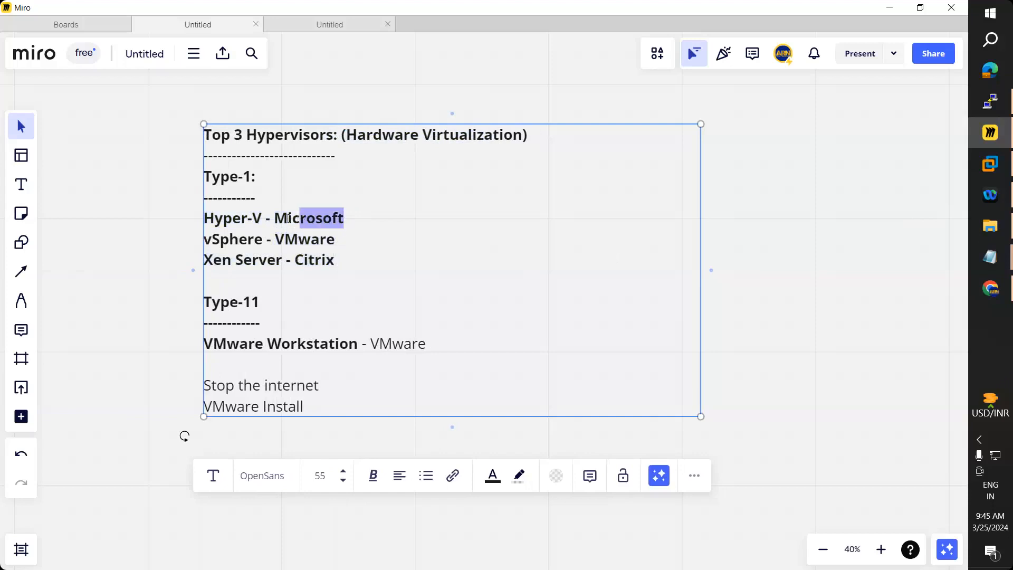
pyautogui.click(284, 258)
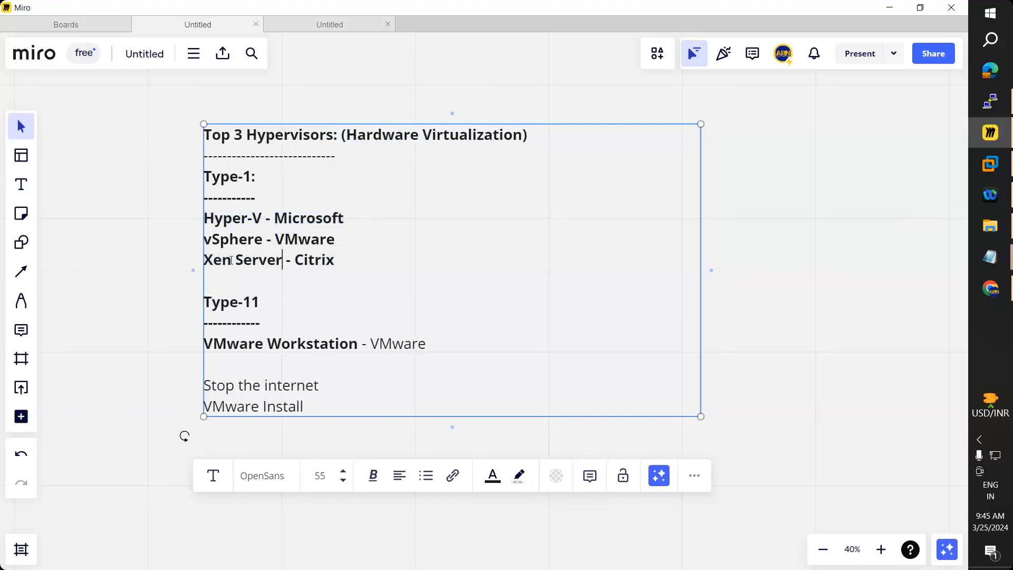
pyautogui.moveTo(284, 258); pyautogui.dragTo(196, 263)
pyautogui.moveTo(263, 239); pyautogui.dragTo(259, 212)
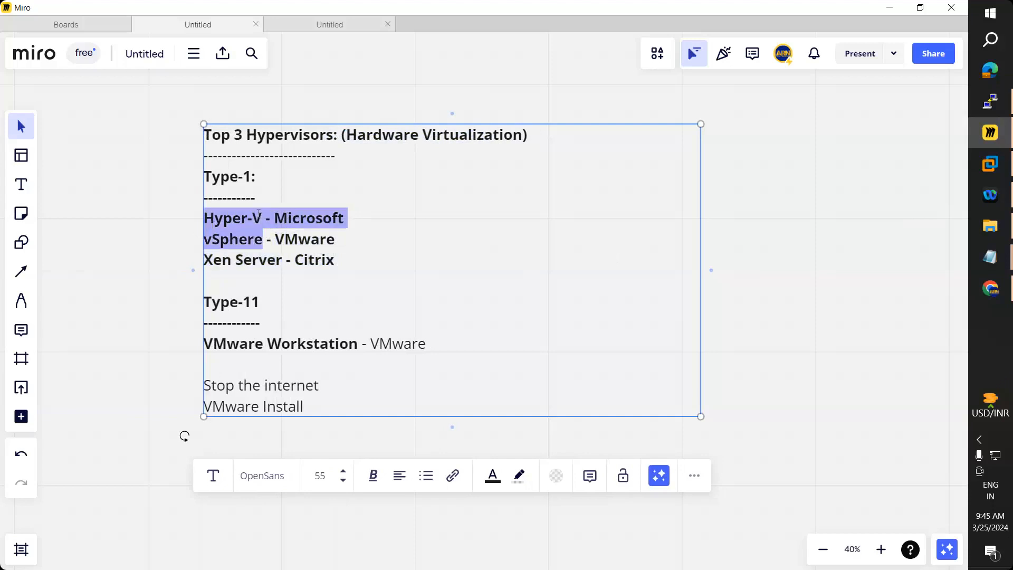
pyautogui.click(265, 210)
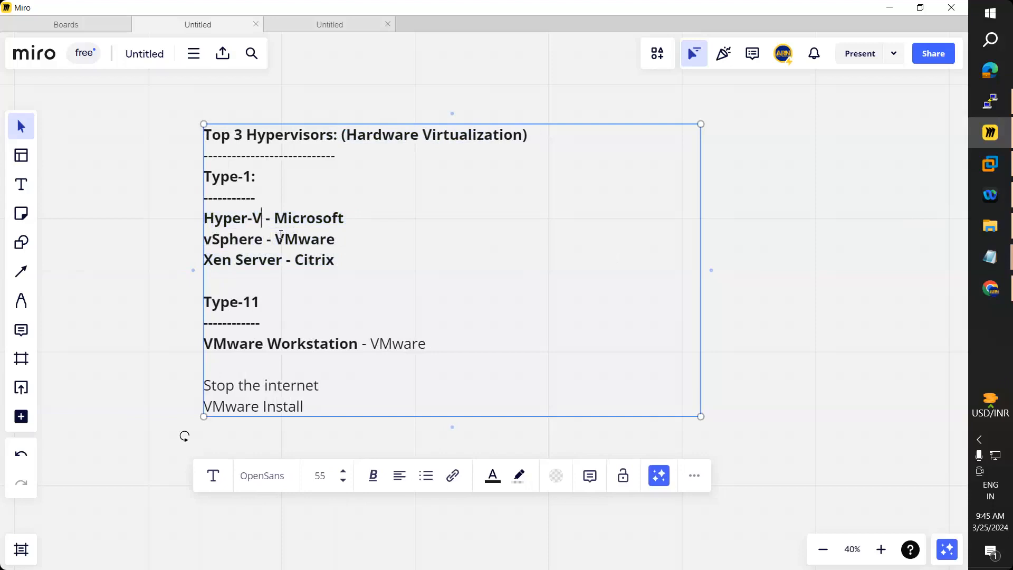
pyautogui.moveTo(337, 260); pyautogui.dragTo(205, 221)
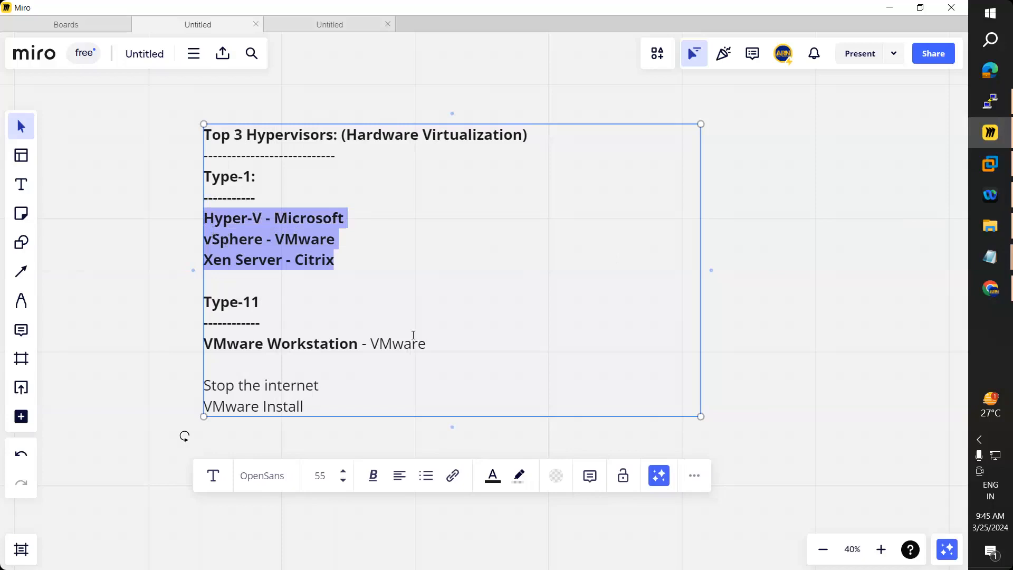
pyautogui.click(240, 217)
pyautogui.moveTo(205, 219); pyautogui.dragTo(261, 221)
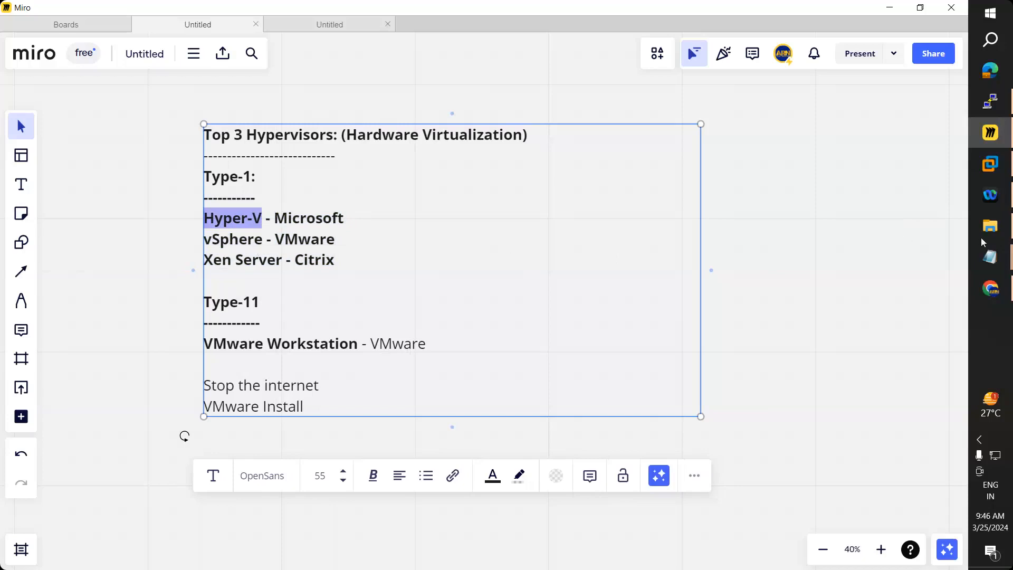
pyautogui.moveTo(987, 265)
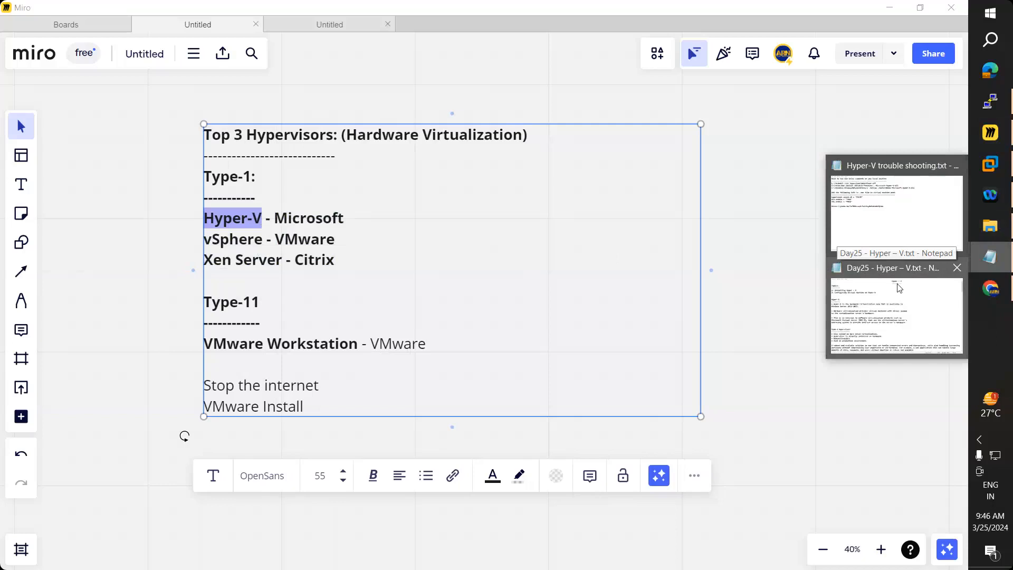
# Step: In the Day25 Hyper-V notes, highlight the Installing Hyper-V and Configuring Virtual Machine topics
pyautogui.click(898, 288)
pyautogui.moveTo(4, 52); pyautogui.dragTo(368, 137)
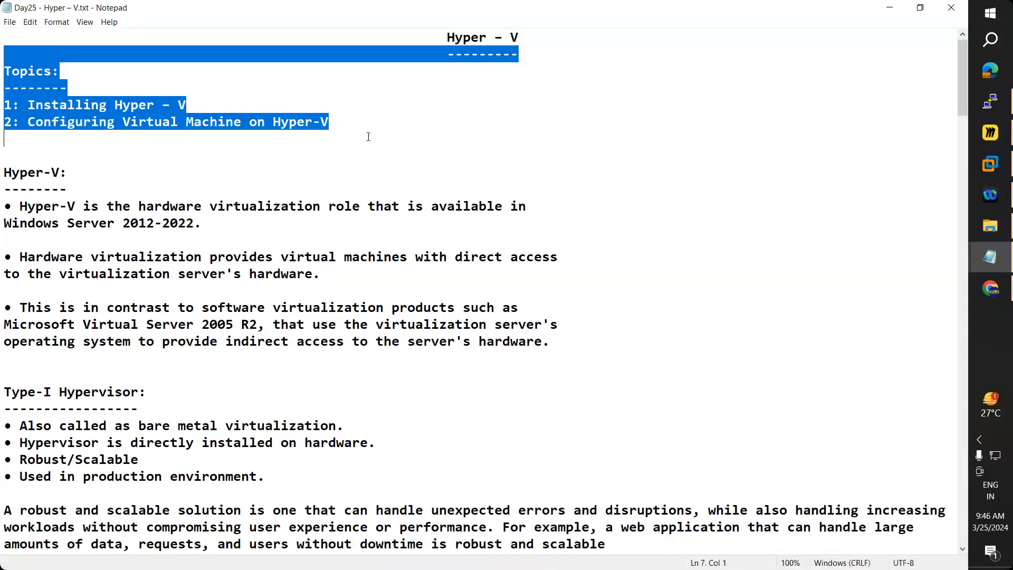
pyautogui.click(67, 172)
pyautogui.moveTo(27, 104); pyautogui.dragTo(334, 104)
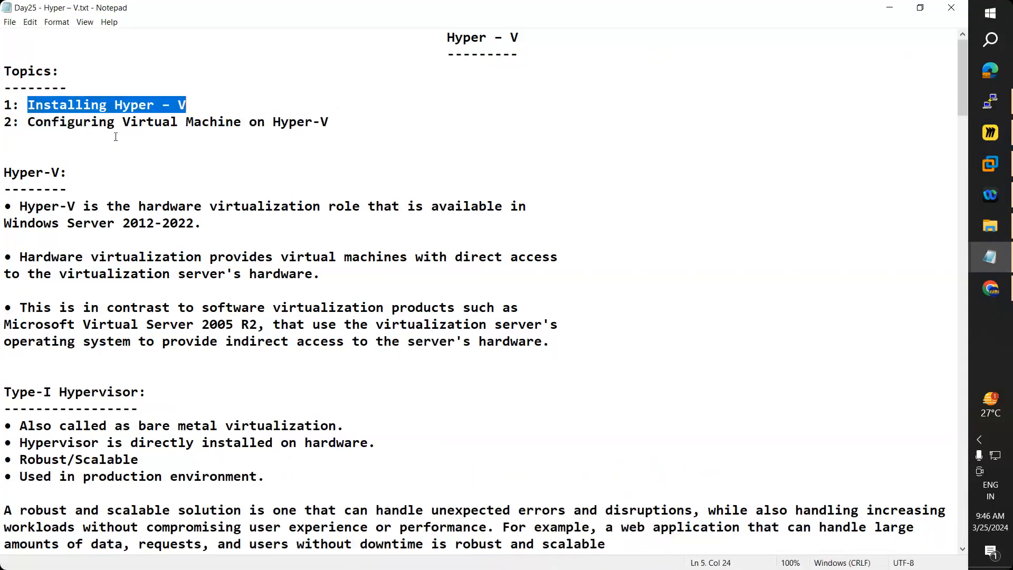
pyautogui.moveTo(27, 122); pyautogui.dragTo(360, 129)
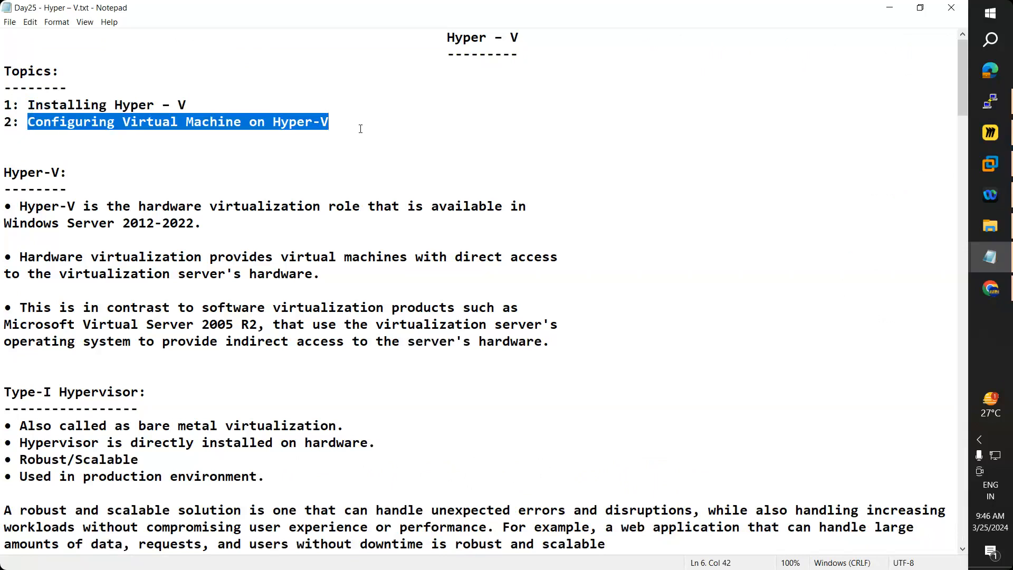
# Step: Select the first Hyper-V bullet and the Hyper-V definition in the notes
pyautogui.scroll(-1, 363, 191)
pyautogui.moveTo(20, 161); pyautogui.dragTo(504, 178)
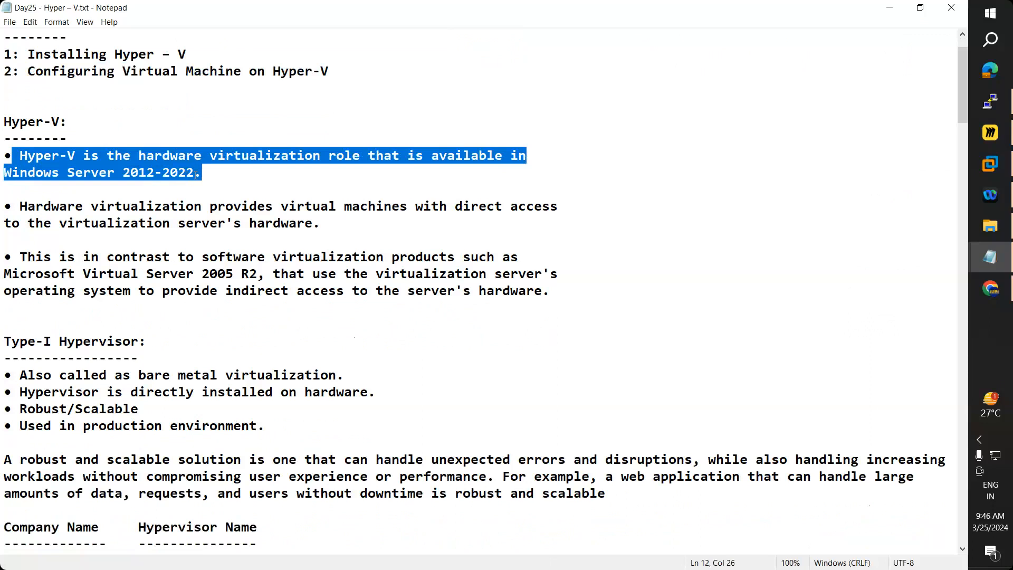
pyautogui.click(196, 176)
pyautogui.hotkey('shift', 'Up')
pyautogui.hotkey('shift', 'Home')
pyautogui.scroll(1, 248, 180)
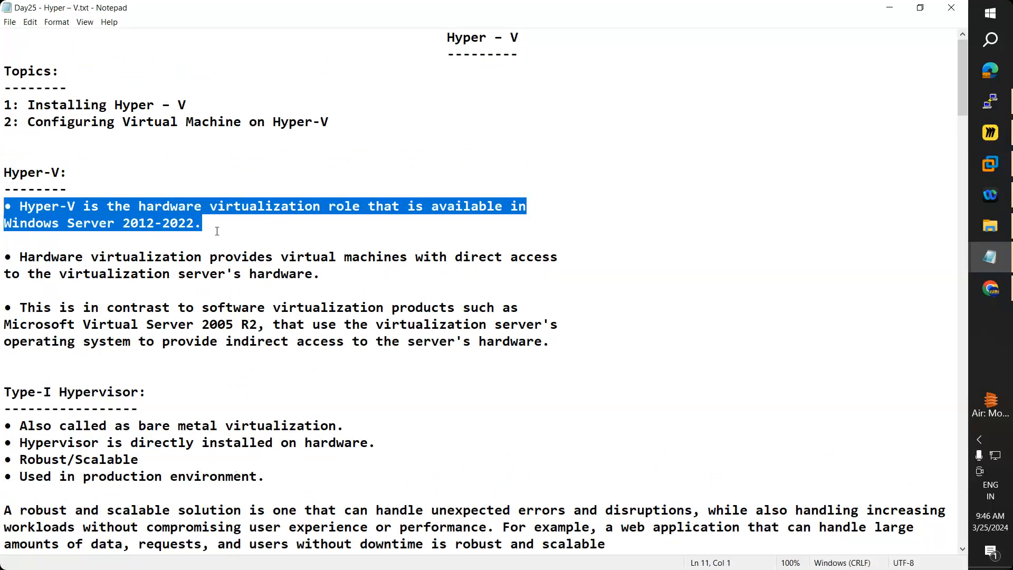
pyautogui.click(202, 224)
pyautogui.moveTo(201, 224); pyautogui.dragTo(5, 186)
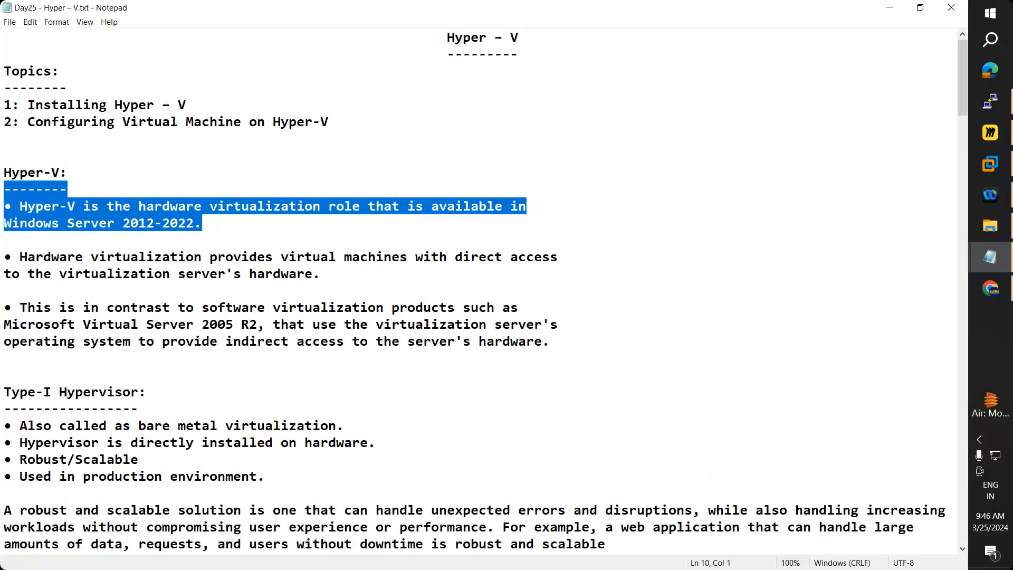
# Step: On the Miro board, highlight vSphere and Xen Server, then hide Miro again
pyautogui.click(990, 133)
pyautogui.click(269, 237)
pyautogui.moveTo(254, 238); pyautogui.dragTo(203, 239)
pyautogui.moveTo(275, 258); pyautogui.dragTo(214, 259)
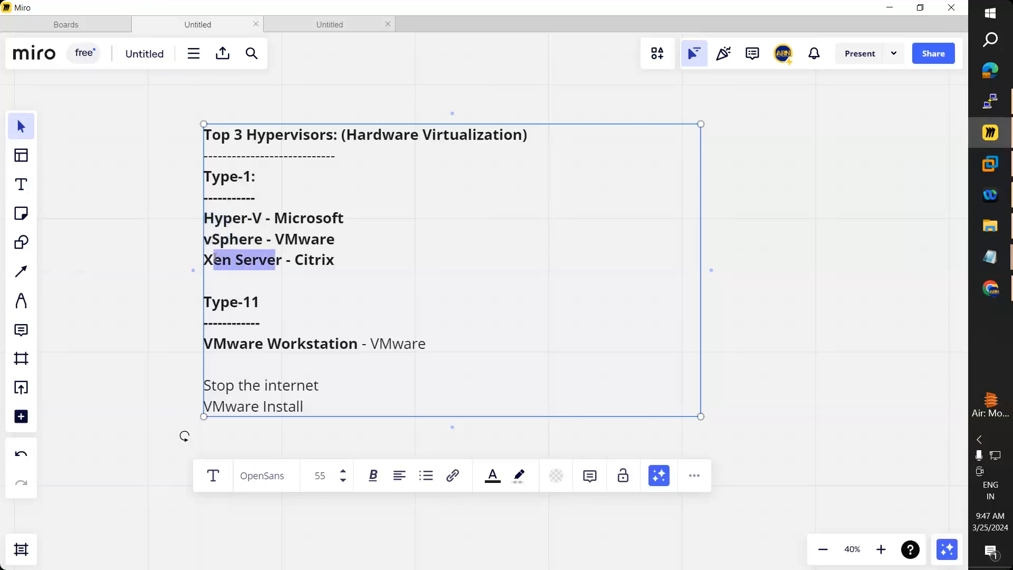
pyautogui.click(888, 8)
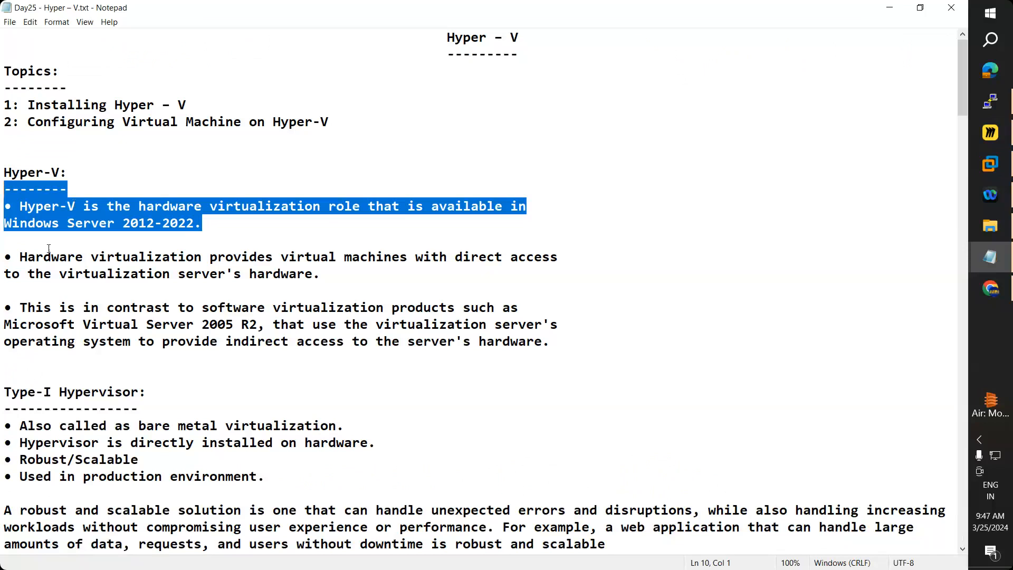
# Step: Highlight the hardware virtualization bullet and its server hardware line in Notepad
pyautogui.moveTo(21, 258); pyautogui.dragTo(557, 278)
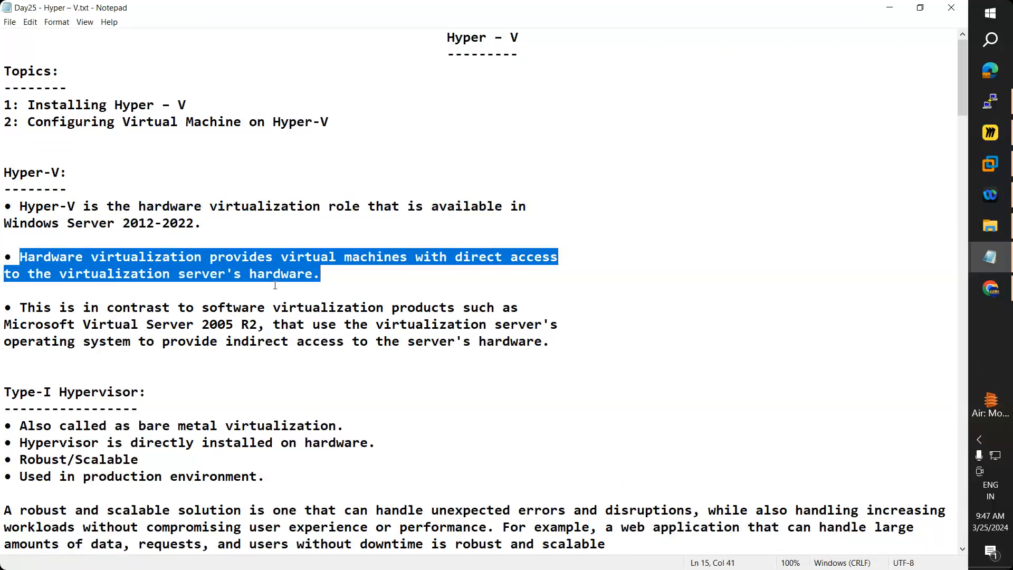
pyautogui.moveTo(328, 269); pyautogui.dragTo(20, 255)
pyautogui.moveTo(23, 272); pyautogui.dragTo(322, 273)
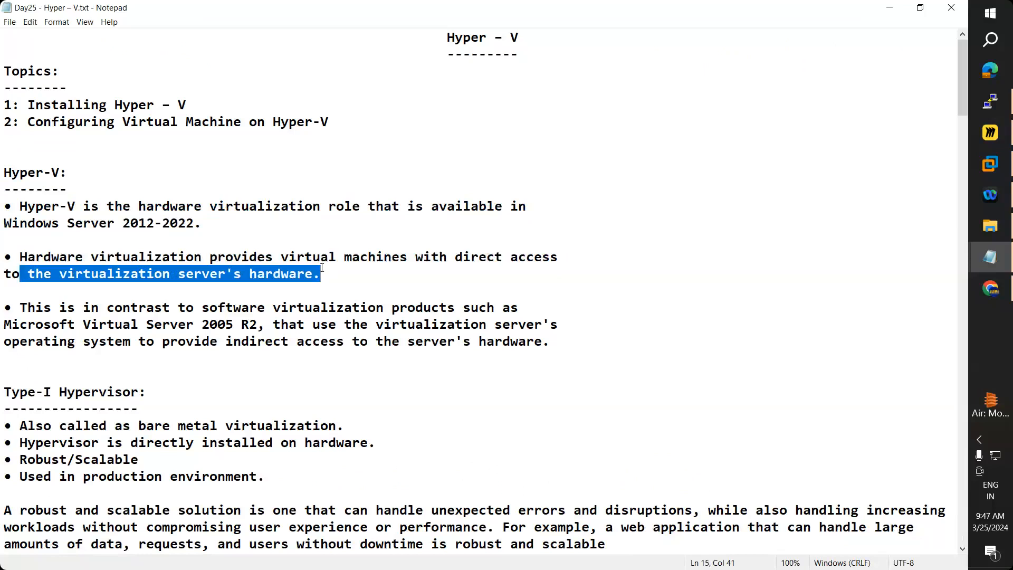
pyautogui.click(991, 133)
# Step: Draw a plain rectangle to the right of the hypervisor list
pyautogui.click(523, 263)
pyautogui.moveTo(522, 262); pyautogui.dragTo(378, 258)
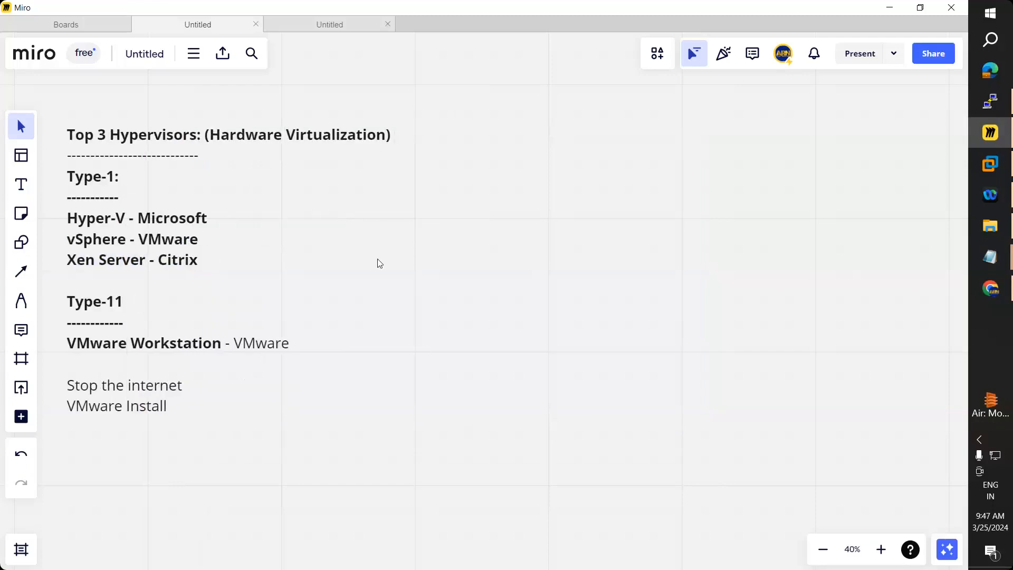
pyautogui.click(21, 242)
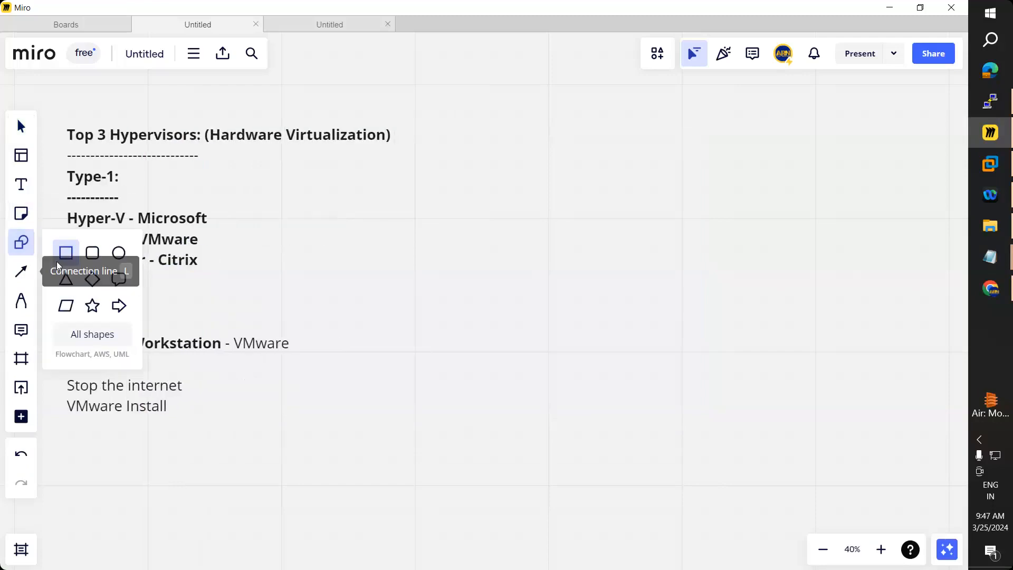
pyautogui.click(58, 260)
pyautogui.moveTo(497, 238); pyautogui.dragTo(868, 319)
pyautogui.moveTo(674, 294); pyautogui.dragTo(633, 340)
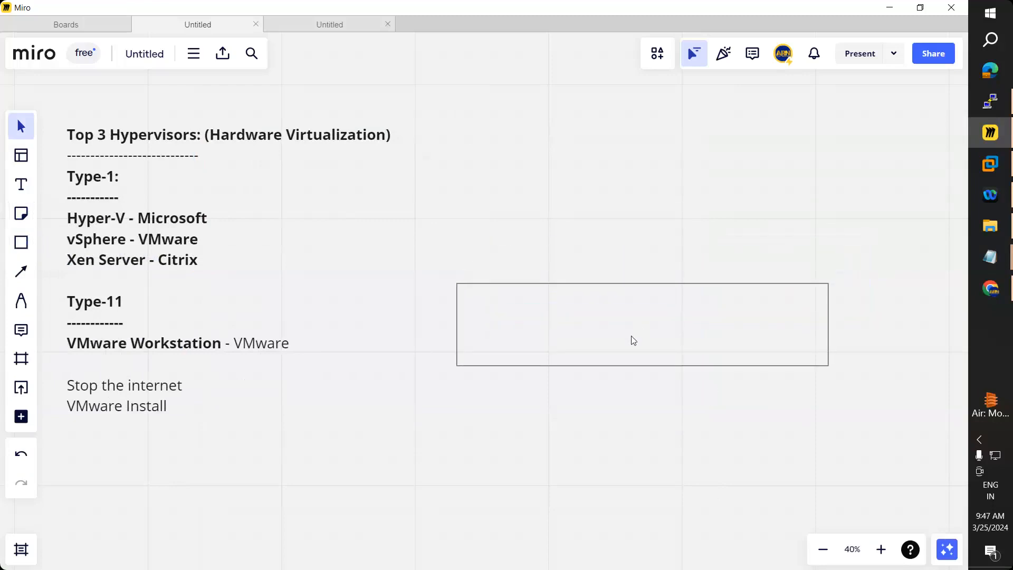
# Step: Add bold 'Rack Server' text centered inside the rectangle
pyautogui.click(28, 193)
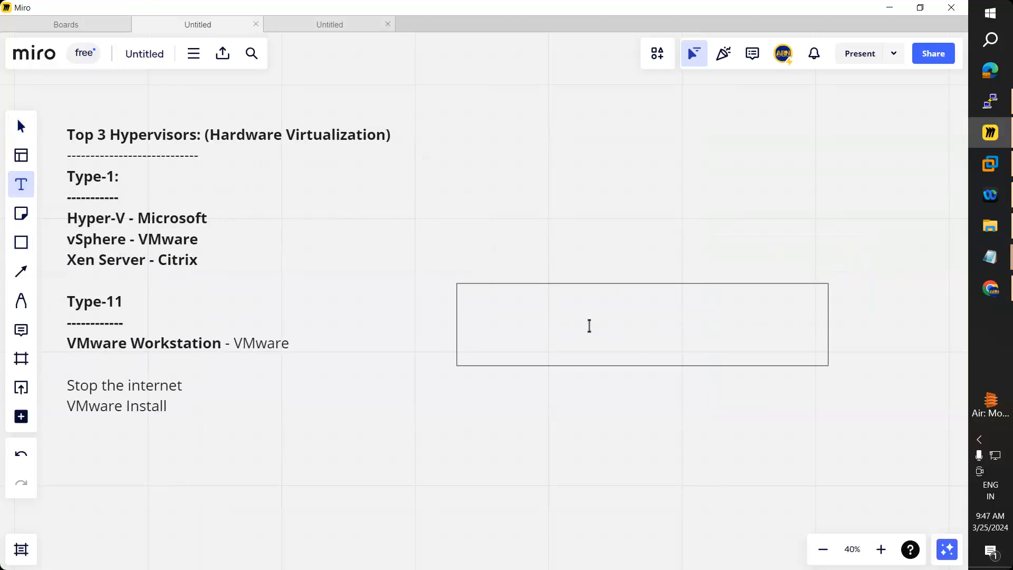
pyautogui.click(589, 326)
pyautogui.write('Rac')
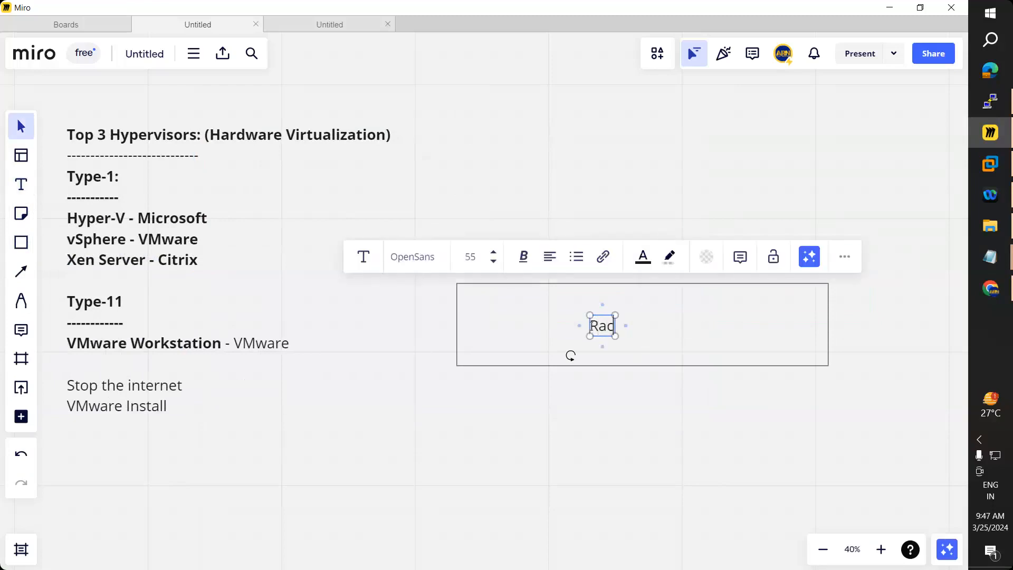
pyautogui.write('k Server')
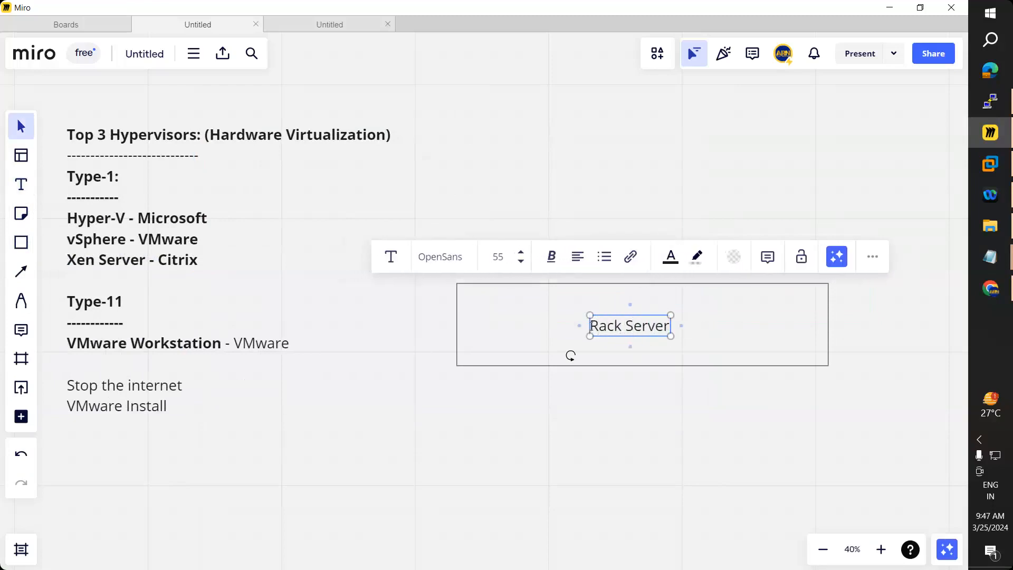
pyautogui.click(598, 408)
pyautogui.click(620, 332)
pyautogui.hotkey('ctrl', 'b')
pyautogui.moveTo(639, 343)
pyautogui.mouseDown()
pyautogui.moveTo(657, 332)
pyautogui.moveTo(640, 329)
pyautogui.mouseUp()
# Step: Add a 'Hyper-V' text label above Rack Server inside the rectangle
pyautogui.click(21, 184)
pyautogui.click(614, 296)
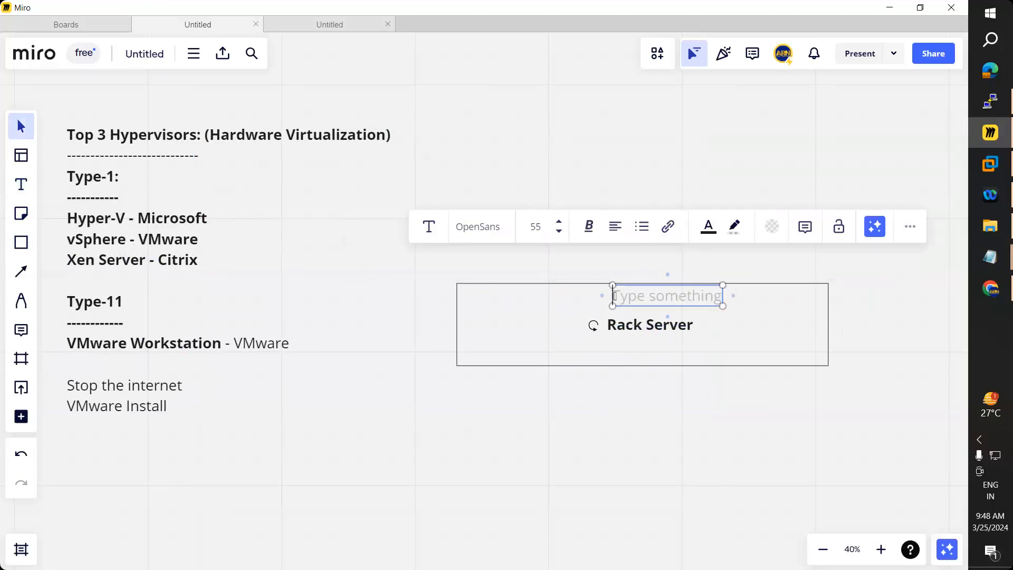
pyautogui.write('Hyper-V')
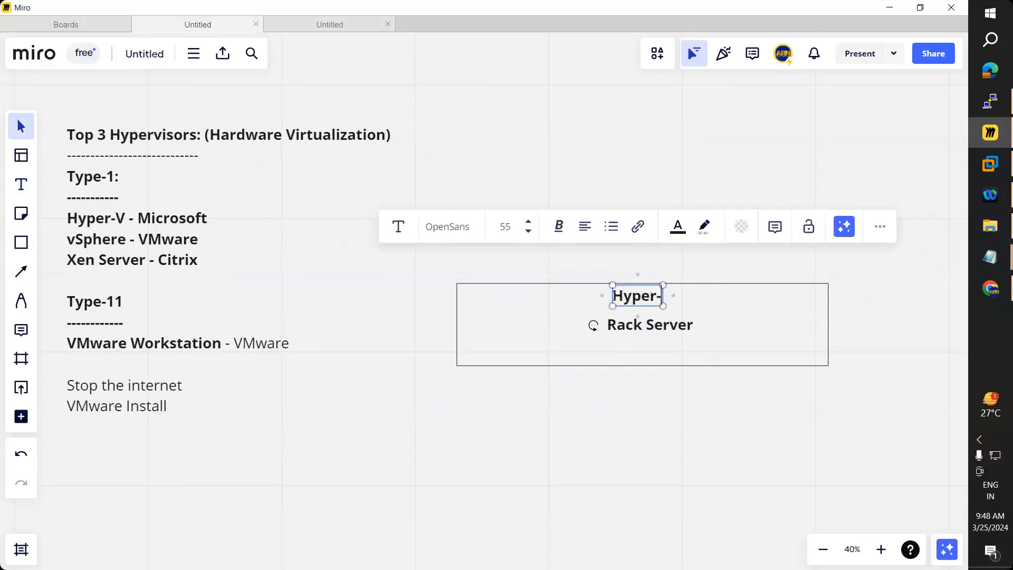
pyautogui.click(651, 416)
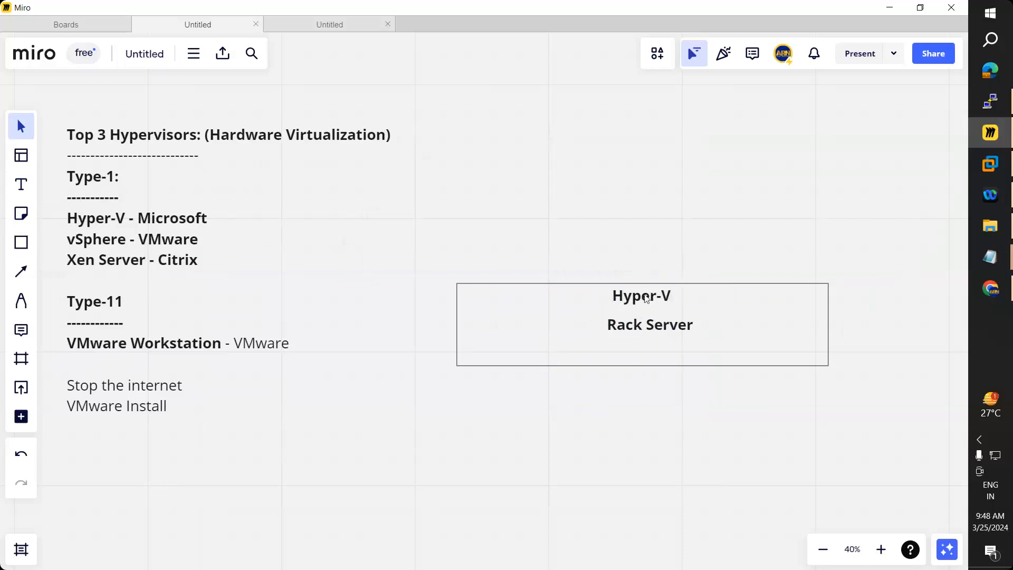
pyautogui.moveTo(645, 297); pyautogui.dragTo(646, 331)
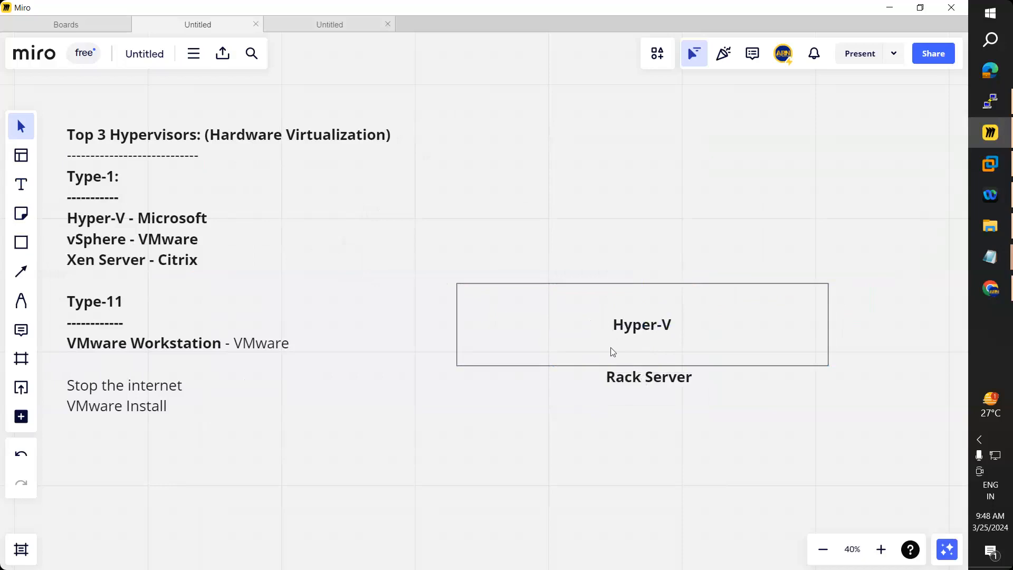
pyautogui.click(26, 274)
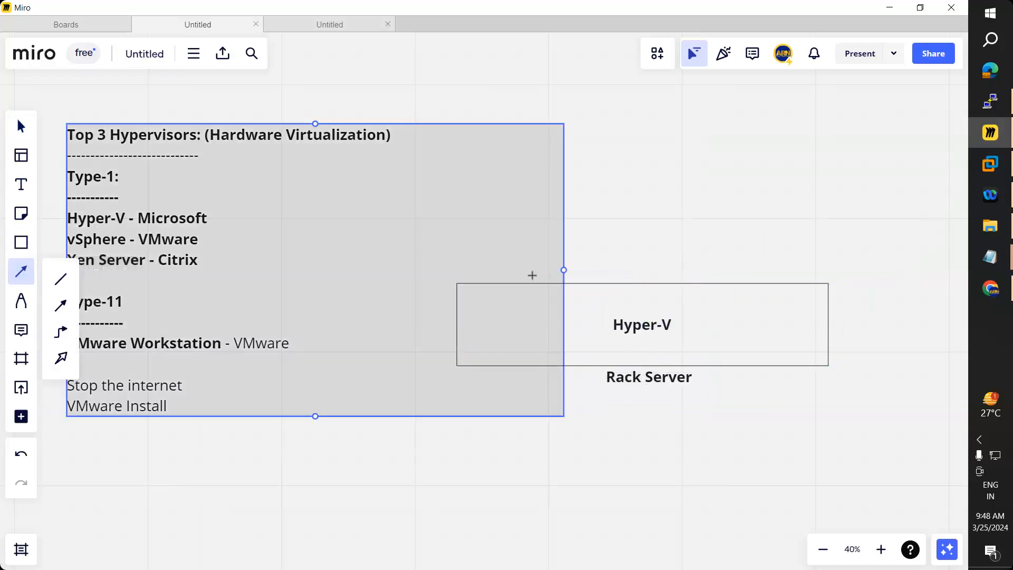
# Step: Draw a small box, duplicate it into a row of four, and widen the Hyper-V box beneath them
pyautogui.click(22, 242)
pyautogui.moveTo(457, 213); pyautogui.dragTo(548, 261)
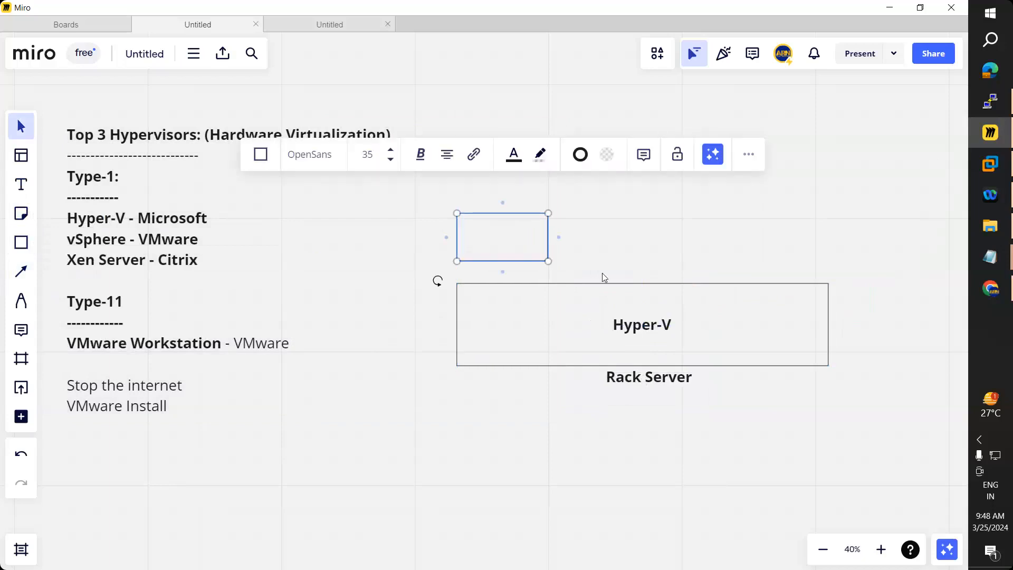
pyautogui.click(593, 239)
pyautogui.click(520, 249)
pyautogui.hotkey('ctrl', 'd')
pyautogui.moveTo(545, 247); pyautogui.dragTo(816, 241)
pyautogui.hotkey('ctrl', 'd')
pyautogui.hotkey('ctrl', 'v')
pyautogui.click(828, 330)
pyautogui.moveTo(829, 327); pyautogui.dragTo(864, 327)
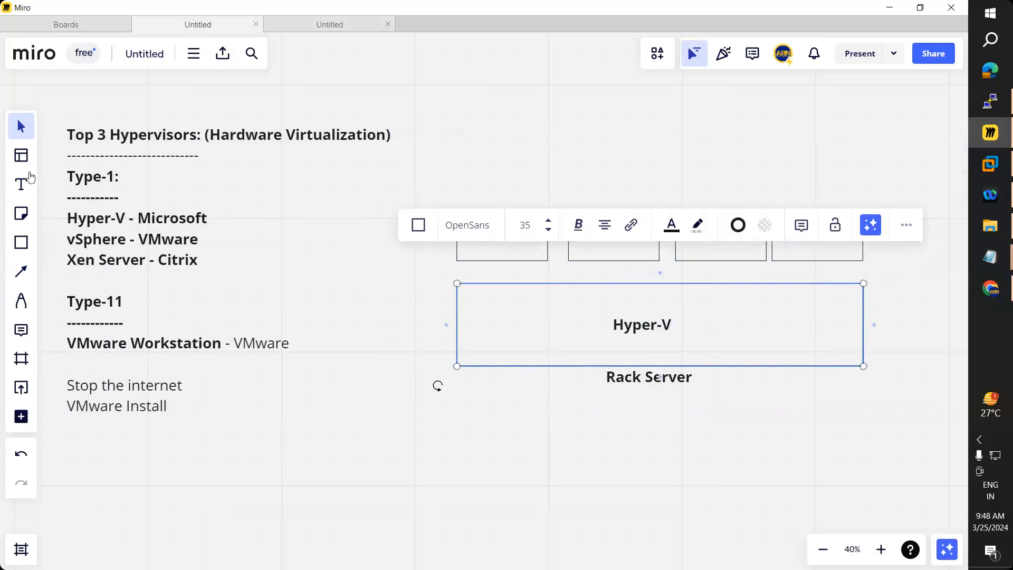
# Step: Label the first box VM1 and paste copies of that label into the other three boxes
pyautogui.click(21, 184)
pyautogui.click(473, 238)
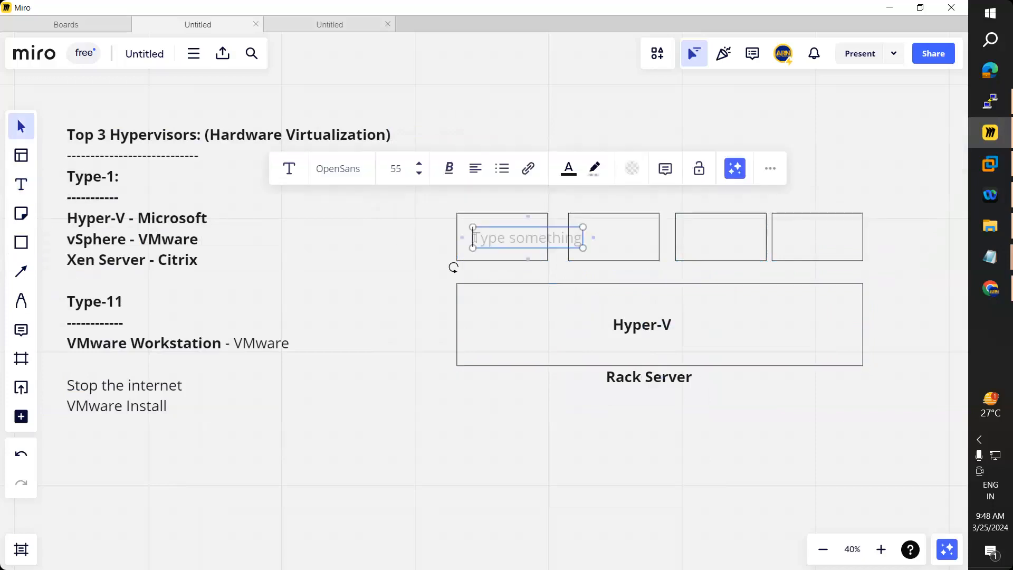
pyautogui.write('VM1')
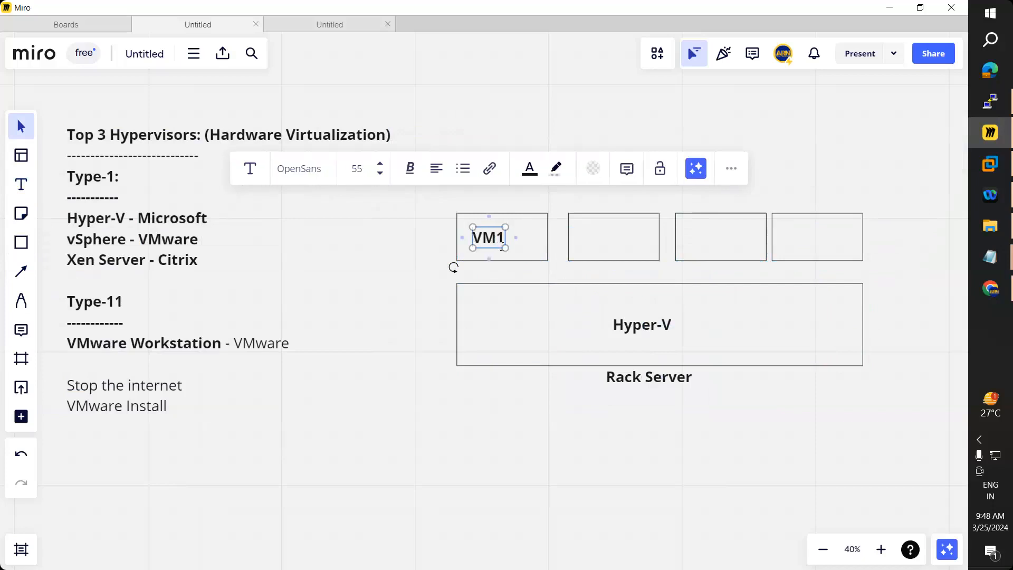
pyautogui.click(457, 265)
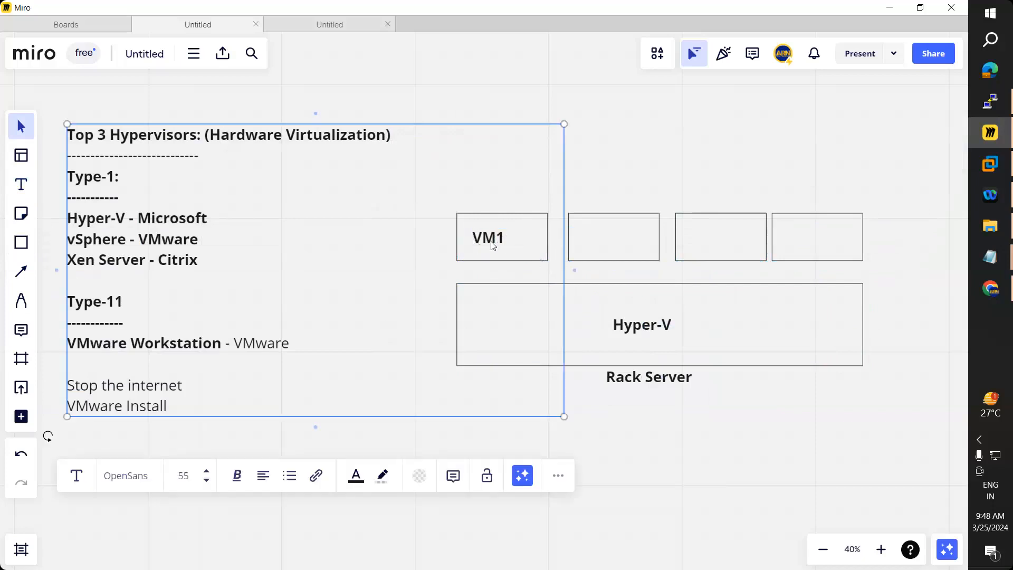
pyautogui.click(492, 242)
pyautogui.hotkey('ctrl', 'c')
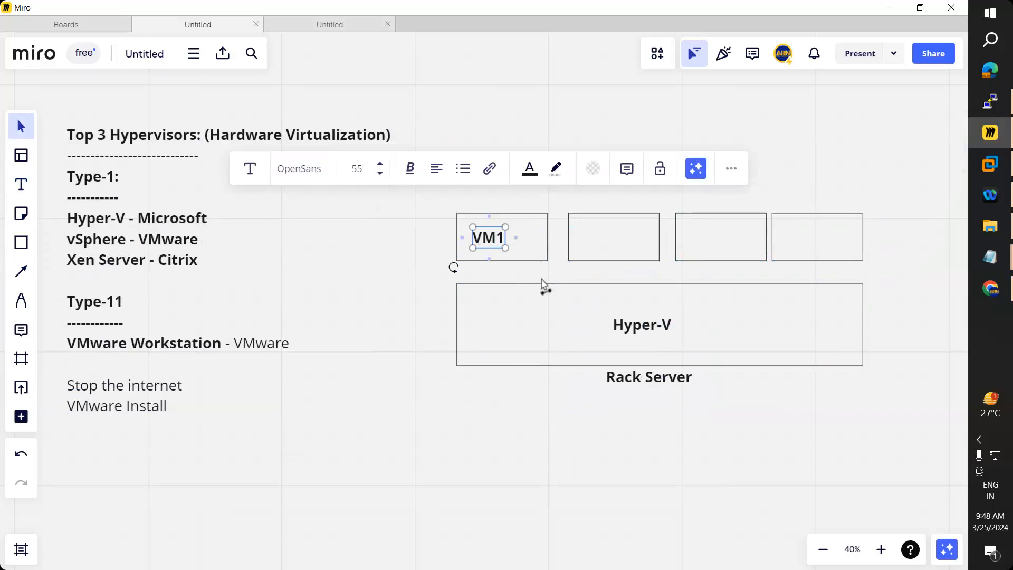
pyautogui.hotkey('ctrl', 'v')
pyautogui.moveTo(521, 285); pyautogui.dragTo(619, 238)
pyautogui.moveTo(727, 239); pyautogui.dragTo(715, 238)
pyautogui.hotkey('ctrl', 'v')
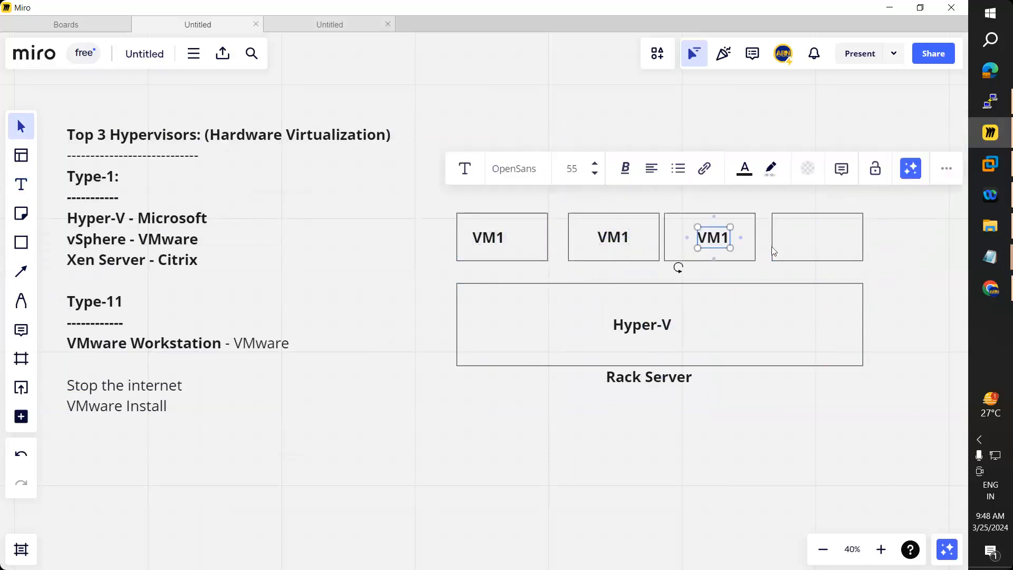
pyautogui.hotkey('ctrl', 'v')
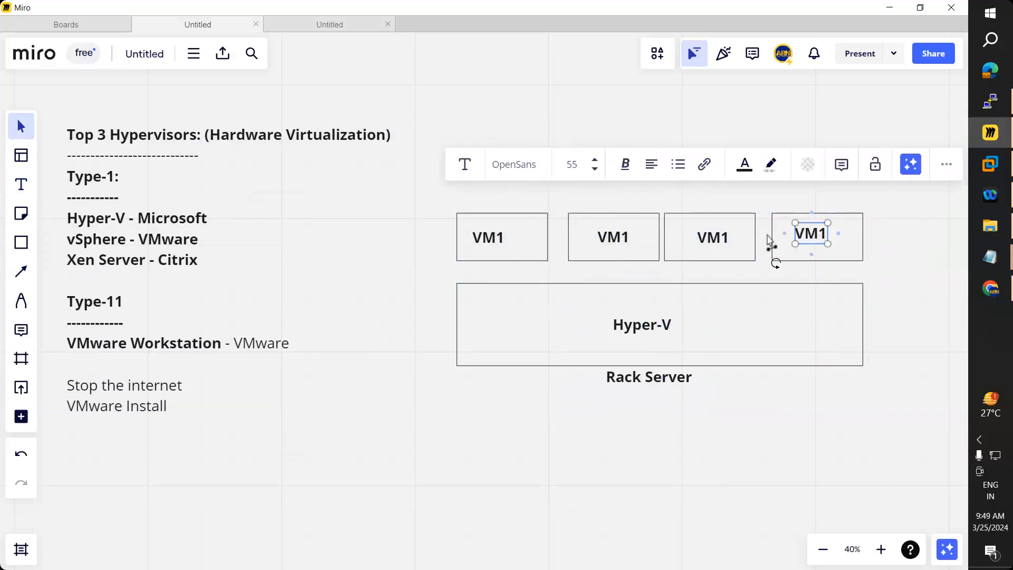
# Step: Change the copied labels to VM2, VM3 and VM4
pyautogui.click(635, 238)
pyautogui.click(638, 238)
pyautogui.press('BackSpace')
pyautogui.write('2')
pyautogui.click(704, 244)
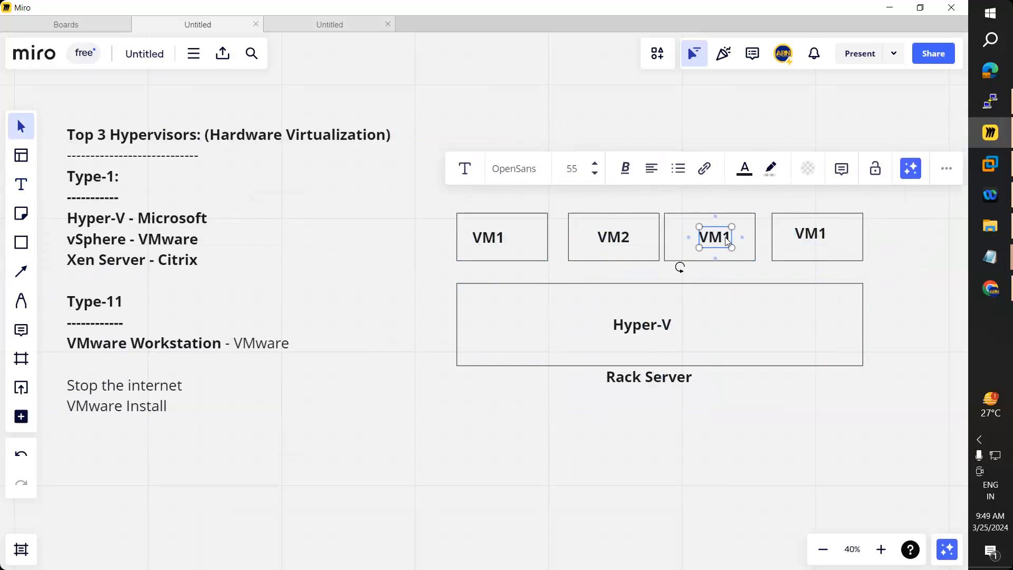
pyautogui.doubleClick(730, 239)
pyautogui.click(732, 238)
pyautogui.press('BackSpace')
pyautogui.write('3')
pyautogui.click(825, 236)
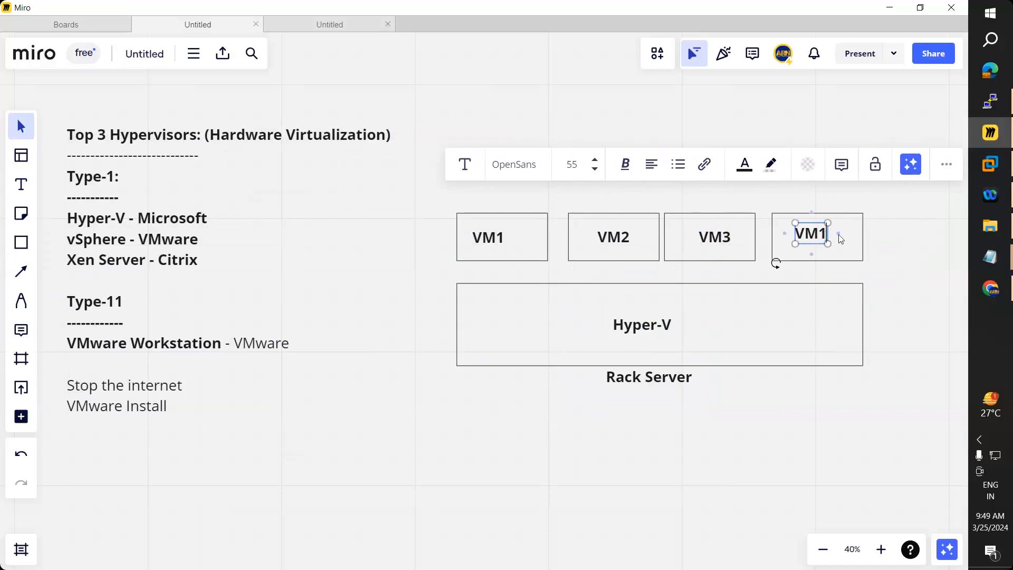
pyautogui.press('BackSpace')
pyautogui.write('4')
pyautogui.click(820, 271)
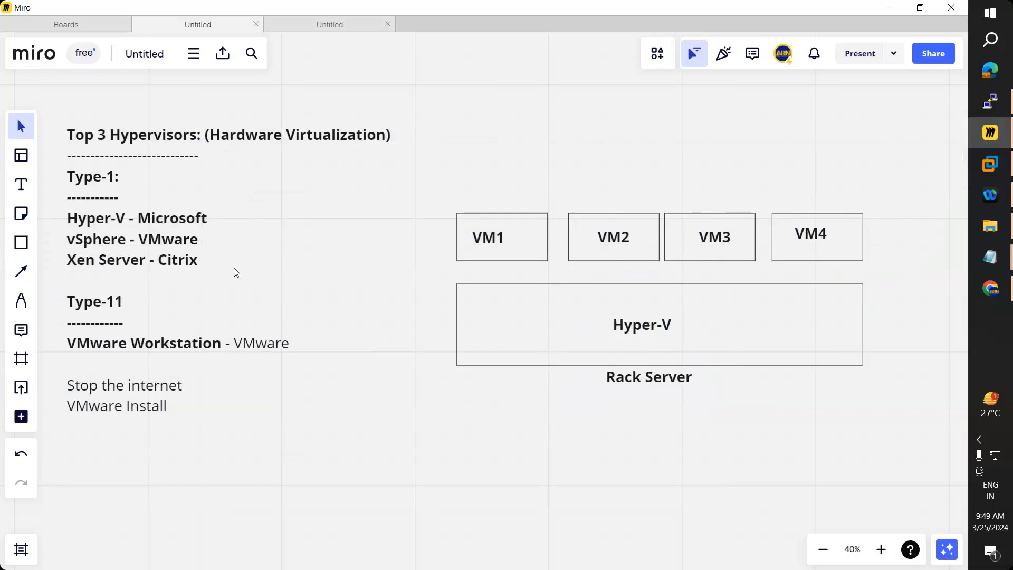
# Step: Add spec text 'RAM : 20 GB' and 'CPUs:20' inside the Hyper-V box
pyautogui.click(21, 185)
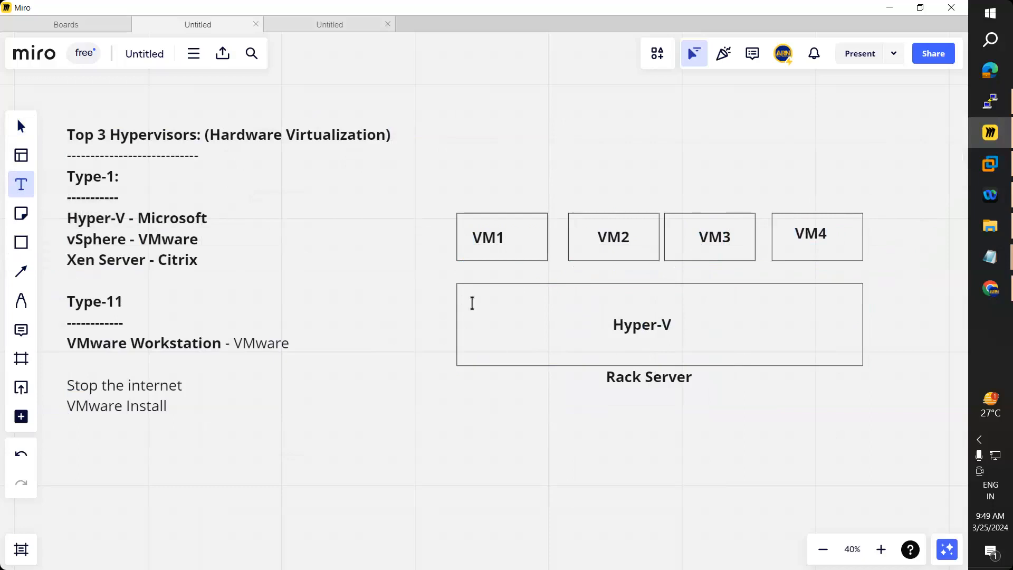
pyautogui.click(491, 302)
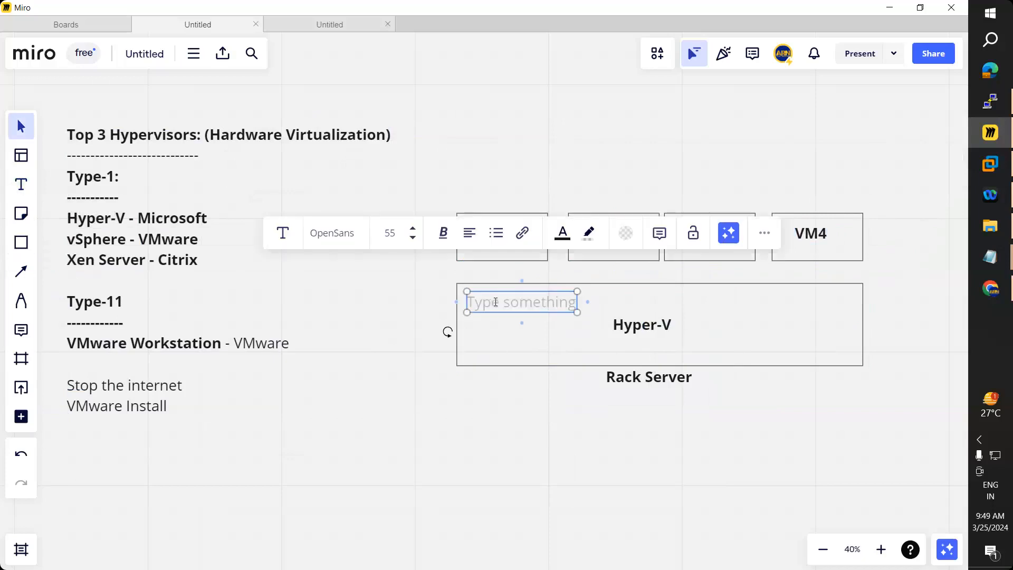
pyautogui.write('RAM : ')
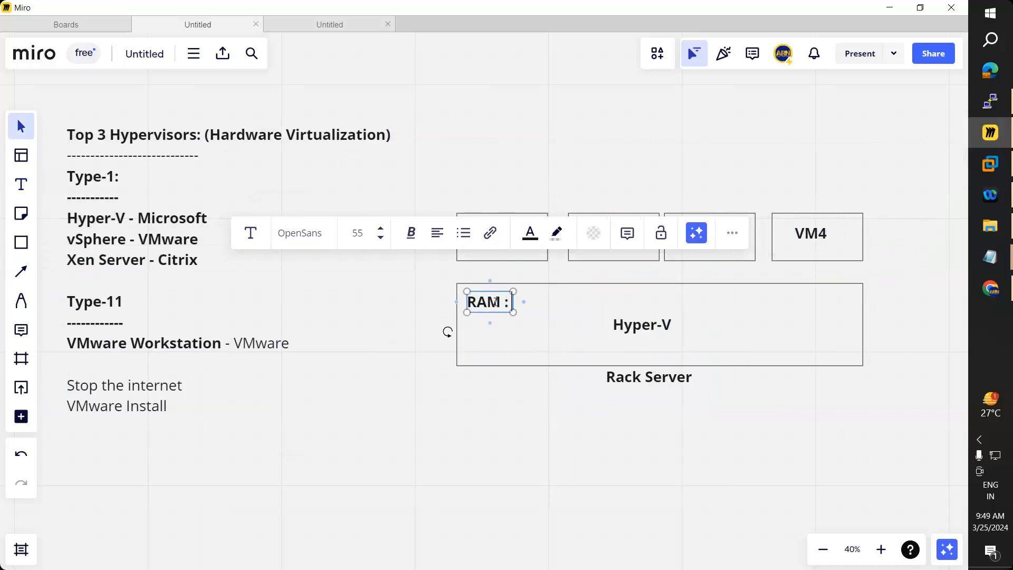
pyautogui.write('1')
pyautogui.press('BackSpace')
pyautogui.write('20 GB')
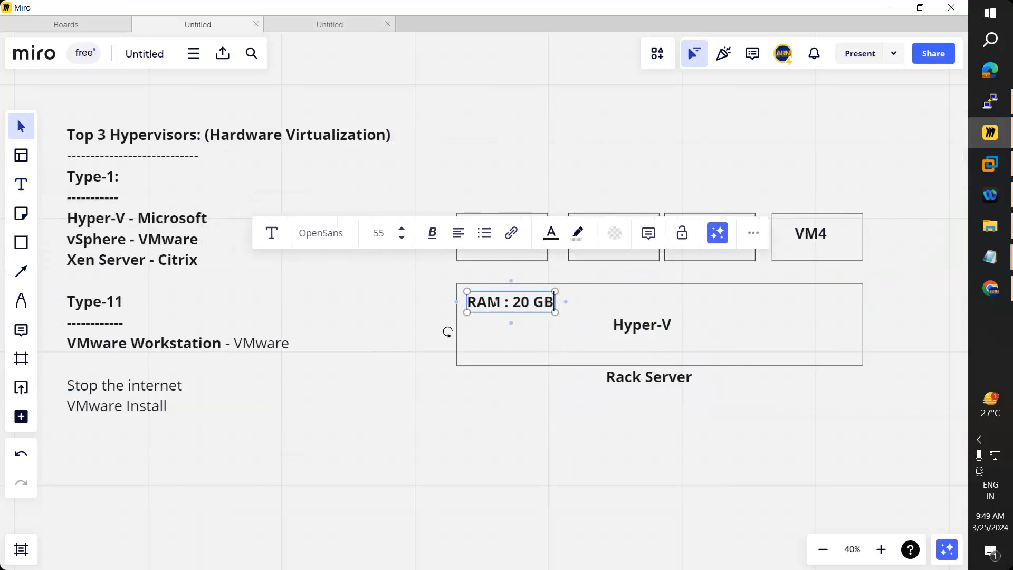
pyautogui.press('Return')
pyautogui.write('P')
pyautogui.press('BackSpace')
pyautogui.write('CPUs:')
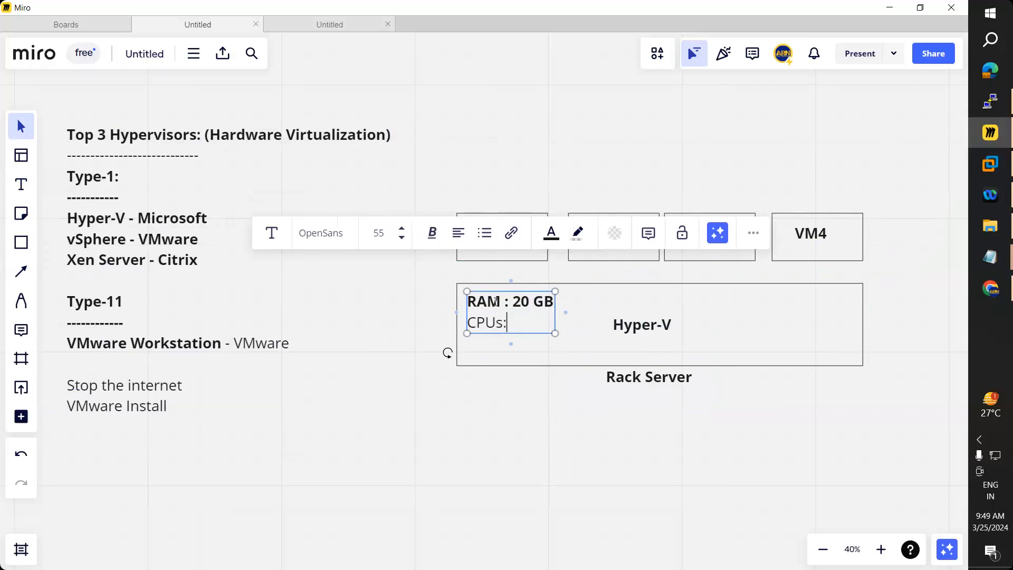
pyautogui.write('20')
# Step: Make the CPUs line bold and add an 'HDD : 1000GB' line below it
pyautogui.moveTo(526, 326); pyautogui.dragTo(441, 330)
pyautogui.hotkey('ctrl', 'b')
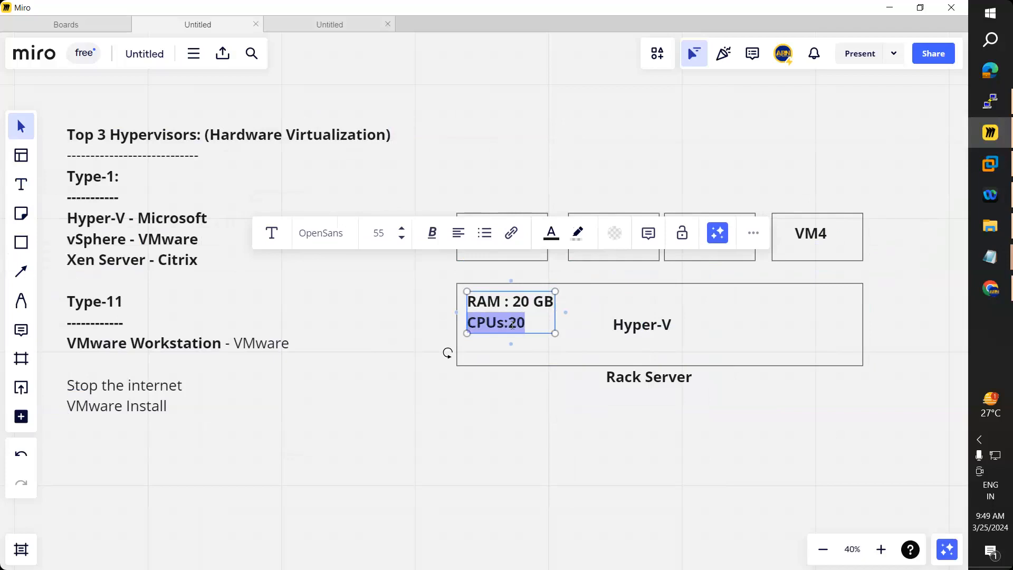
pyautogui.press('Right')
pyautogui.click(506, 321)
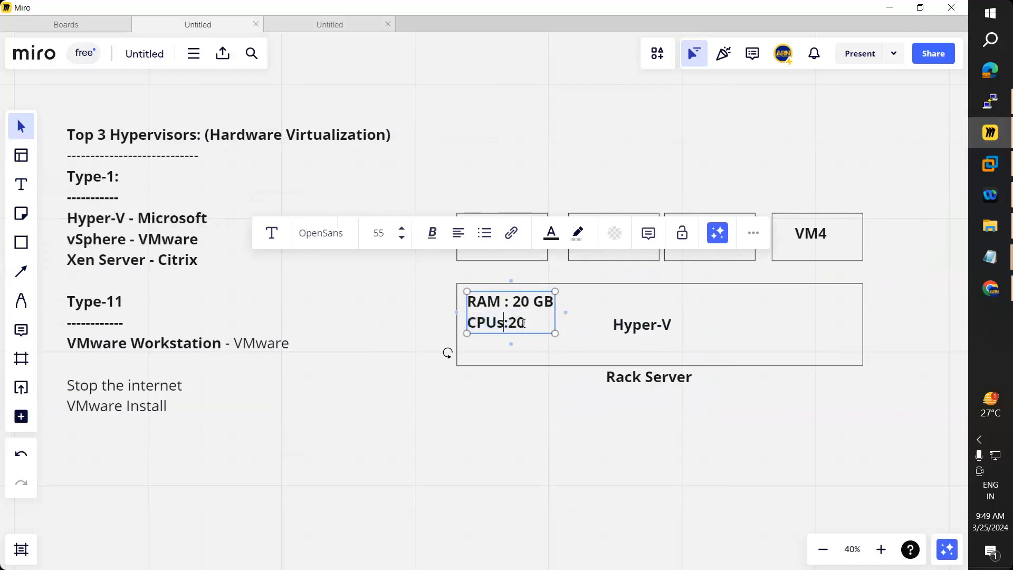
pyautogui.click(542, 323)
pyautogui.press('Return')
pyautogui.press('Return')
pyautogui.press('BackSpace')
pyautogui.write('HDD :')
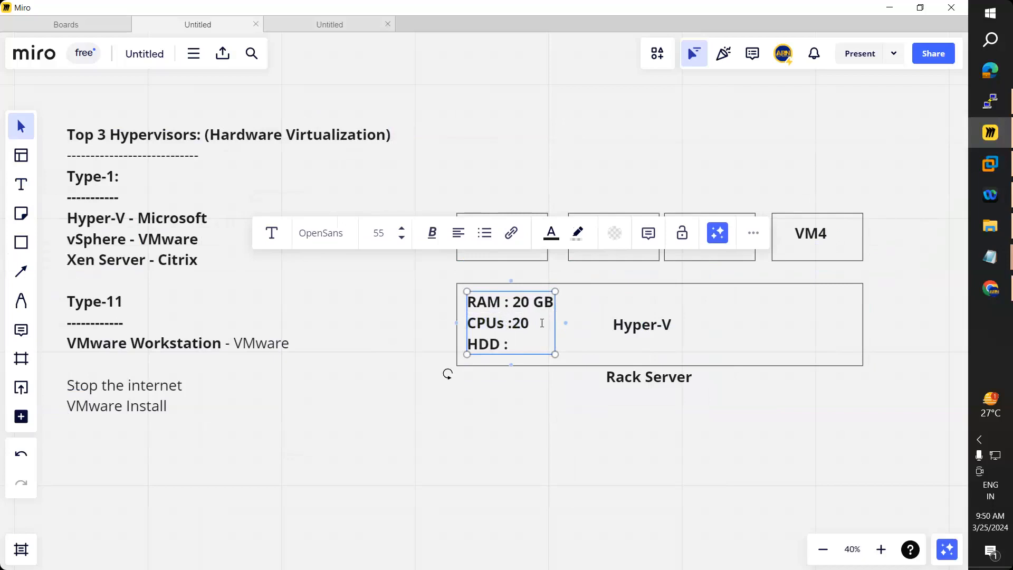
pyautogui.write('1000GB')
pyautogui.moveTo(557, 325); pyautogui.dragTo(570, 333)
pyautogui.click(535, 423)
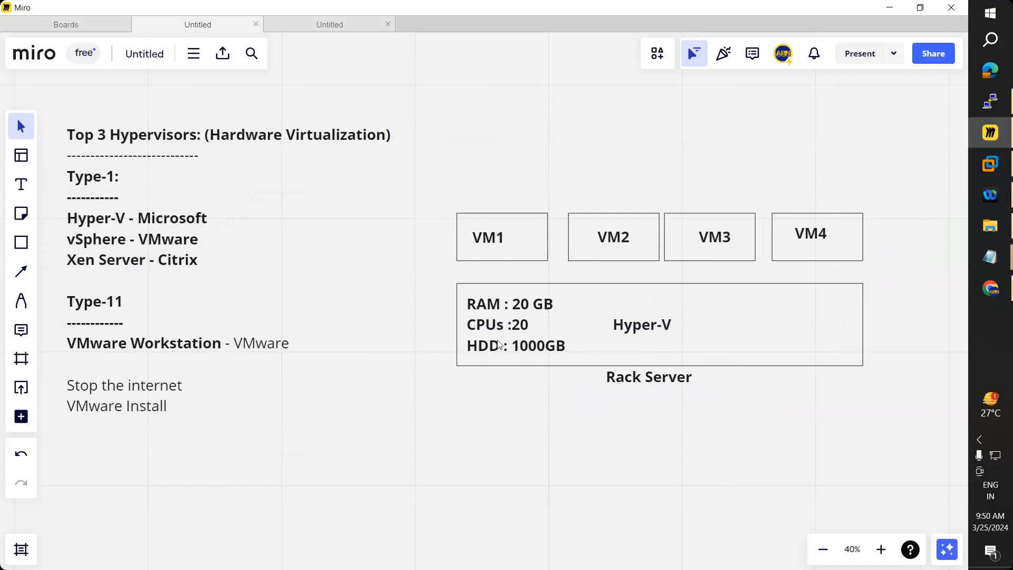
# Step: Widen the specs text box so GB stays on the HDD line
pyautogui.doubleClick(549, 347)
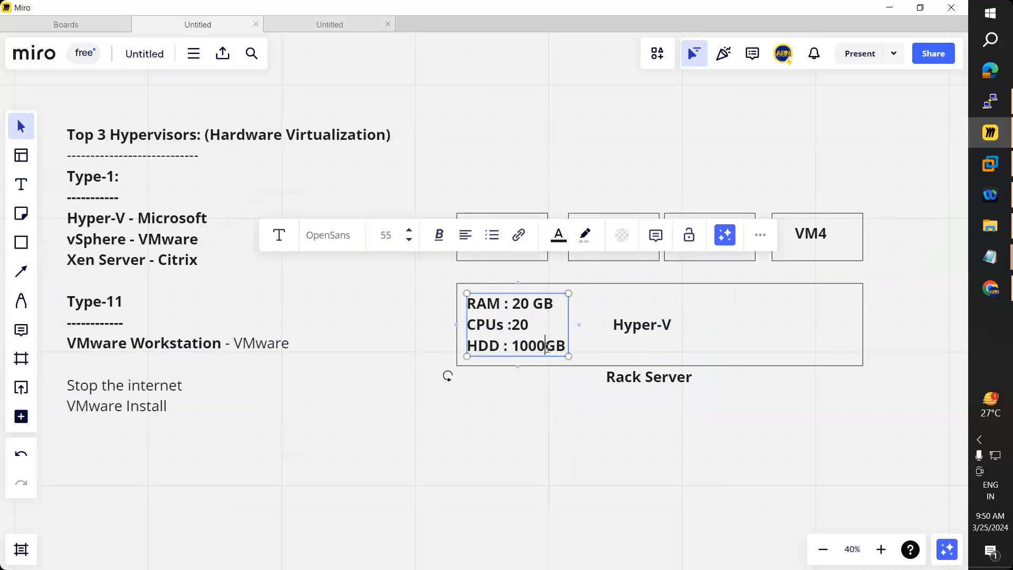
pyautogui.moveTo(572, 344); pyautogui.dragTo(579, 344)
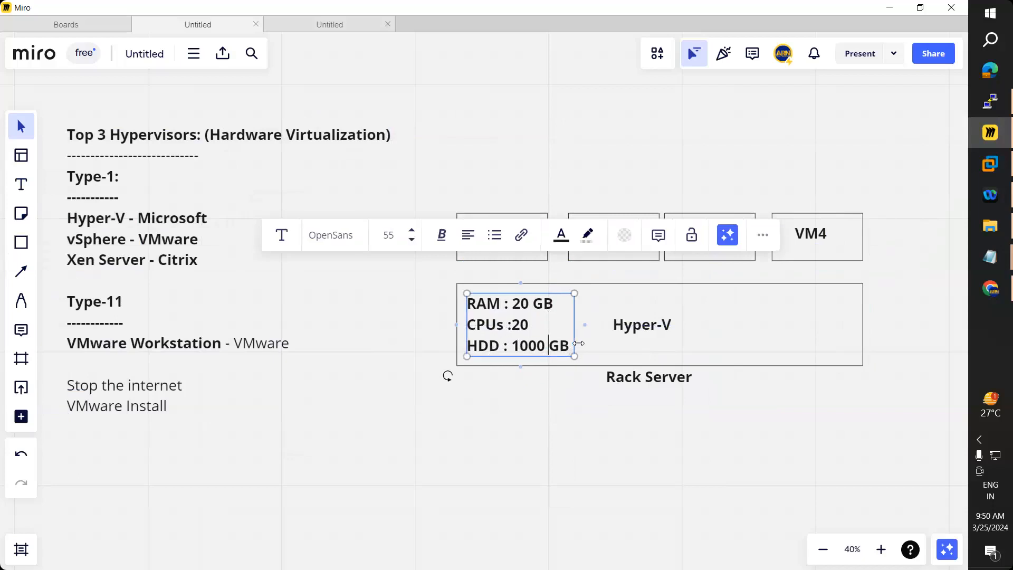
pyautogui.click(551, 432)
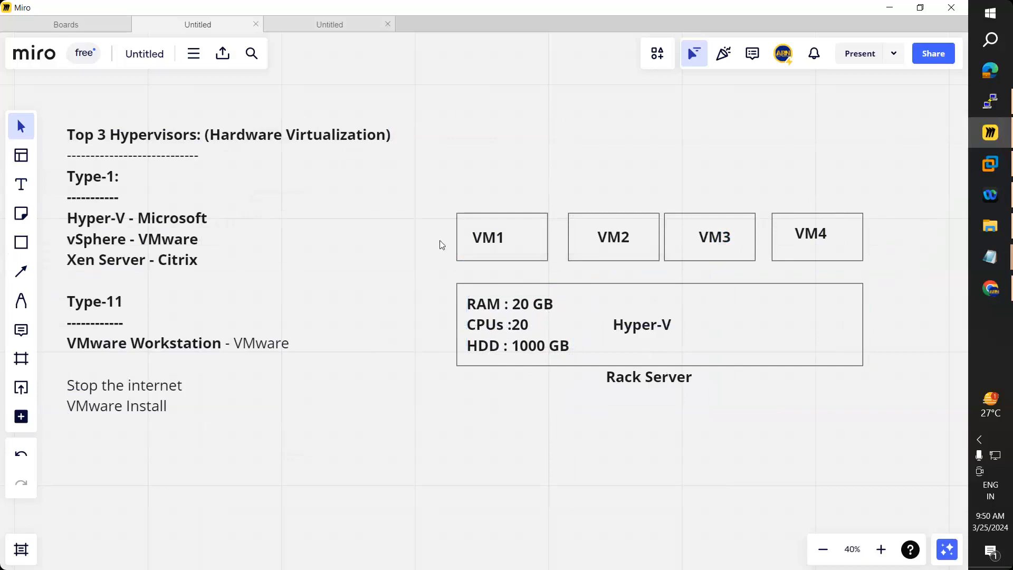
# Step: Draw connector arrows from the Rack Server box up to VM1, VM2, VM3 and VM4
pyautogui.click(28, 275)
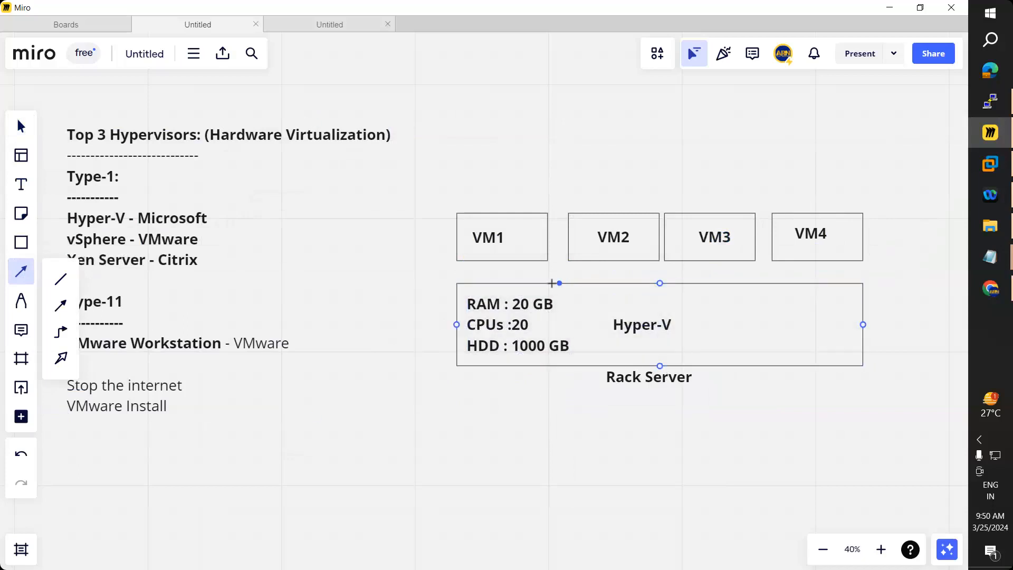
pyautogui.moveTo(542, 283); pyautogui.dragTo(532, 265)
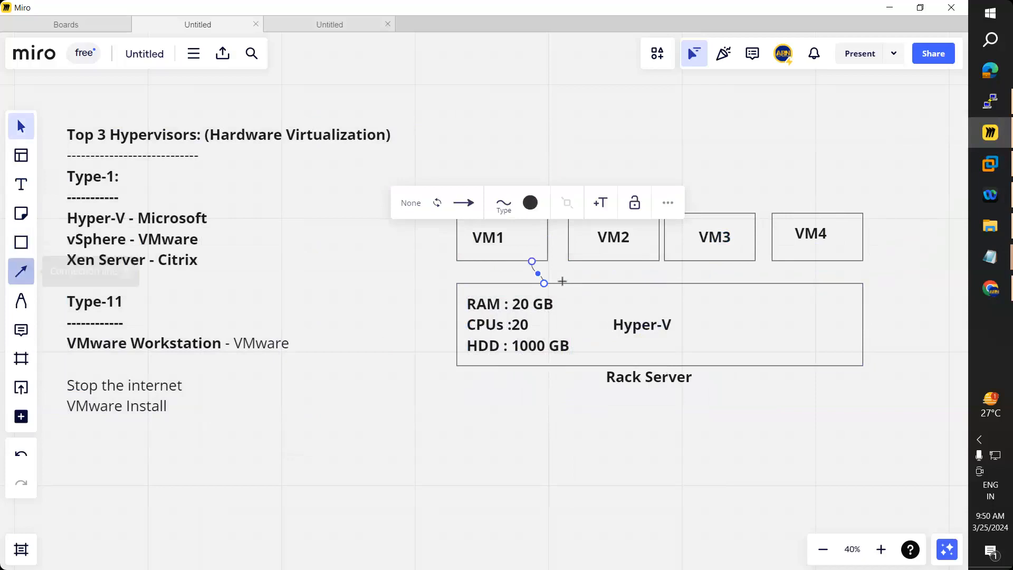
pyautogui.click(21, 272)
pyautogui.moveTo(625, 283); pyautogui.dragTo(627, 262)
pyautogui.click(13, 276)
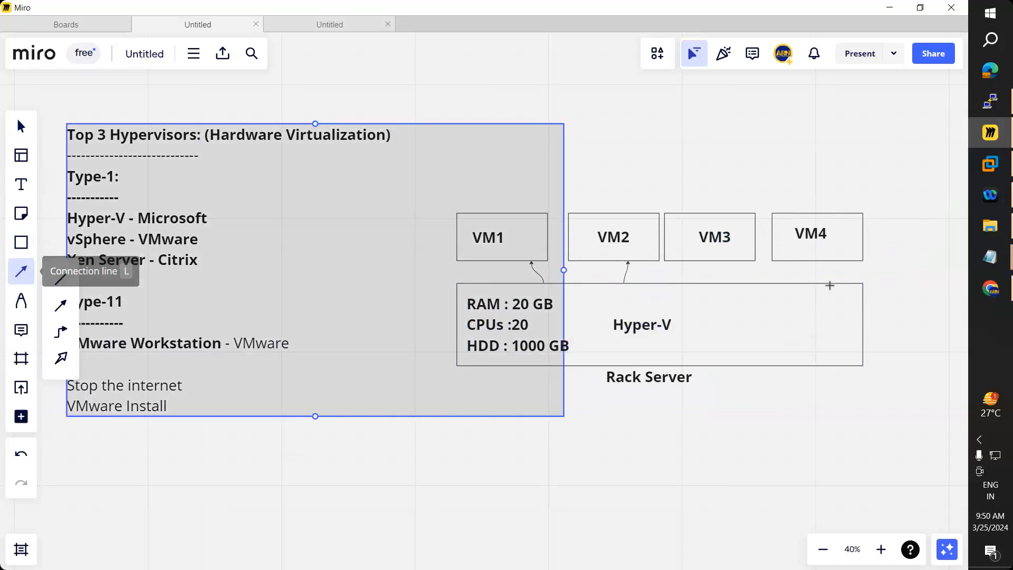
pyautogui.moveTo(711, 283); pyautogui.dragTo(720, 260)
pyautogui.click(21, 272)
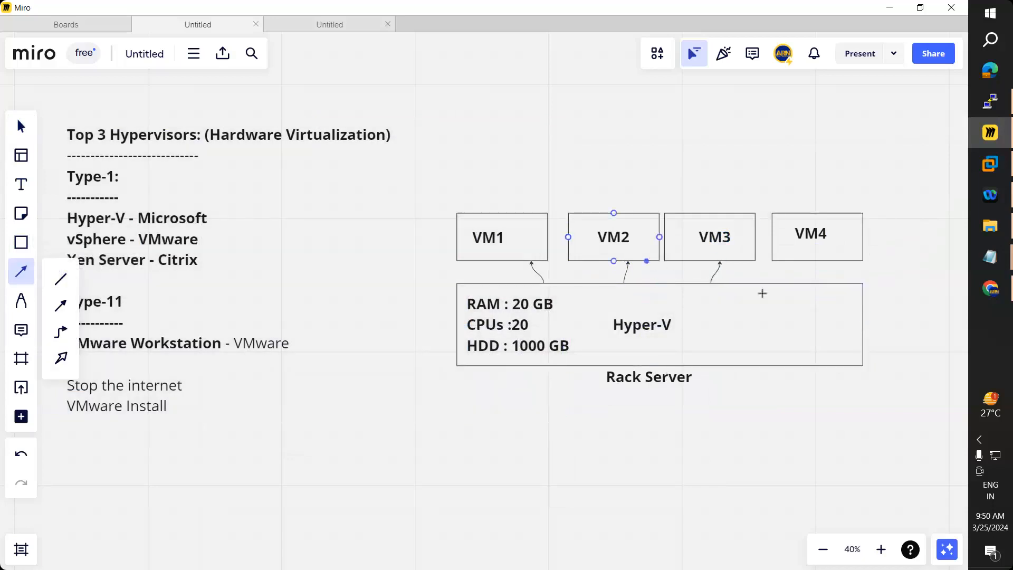
pyautogui.moveTo(810, 283); pyautogui.dragTo(817, 261)
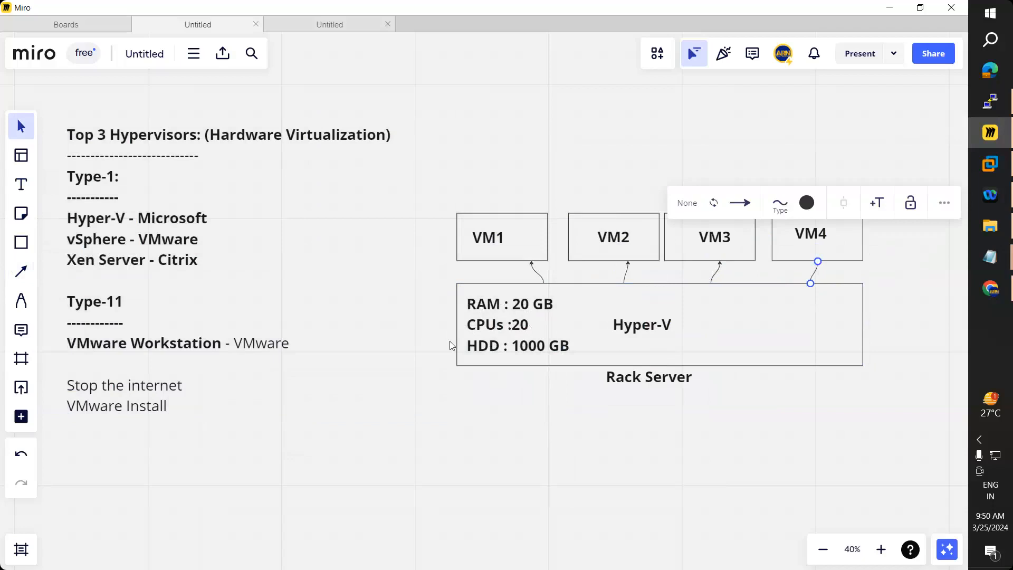
# Step: Edit the CPU spec line to read 'CPUs : 20'
pyautogui.click(515, 329)
pyautogui.doubleClick(516, 327)
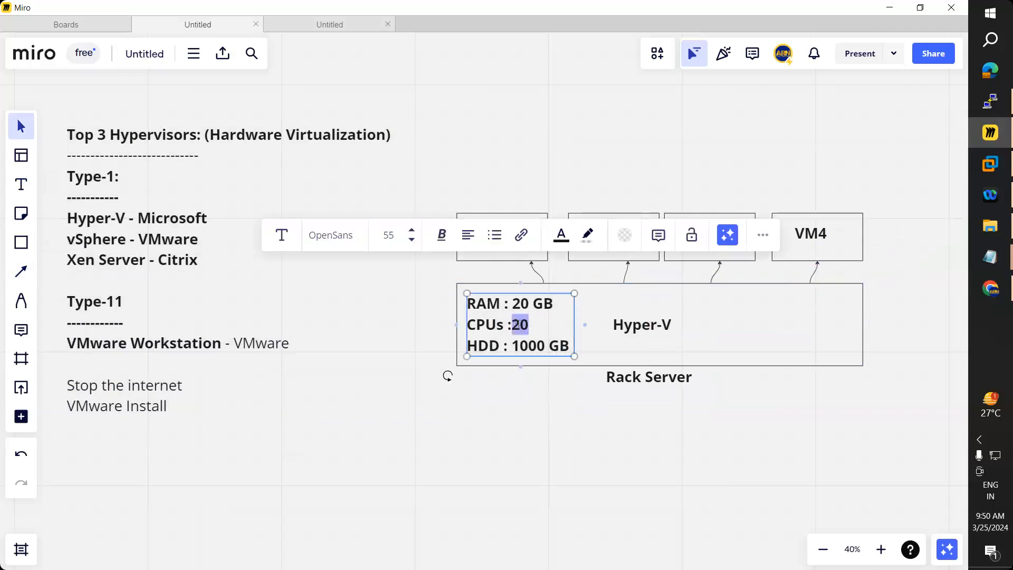
pyautogui.click(514, 324)
pyautogui.click(513, 412)
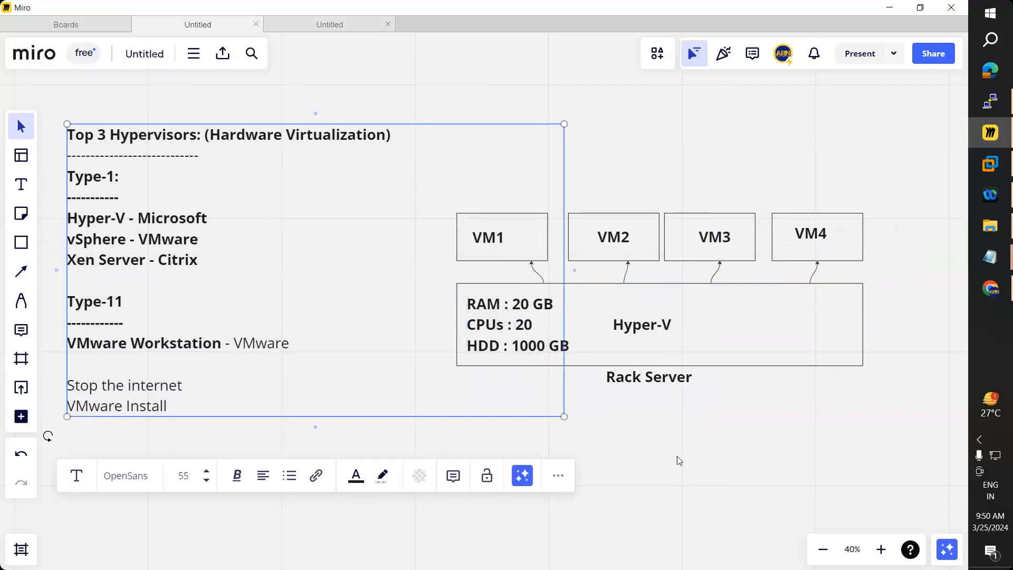
pyautogui.click(677, 457)
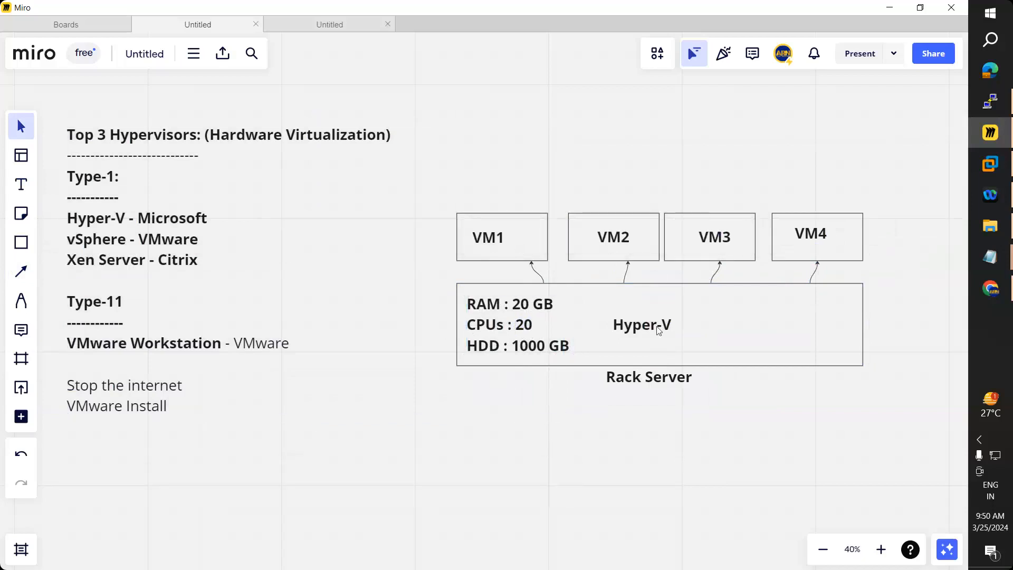
# Step: Center the Hyper-V label in the Rack Server box and move the VM1–VM4 labels above their boxes
pyautogui.moveTo(648, 331); pyautogui.dragTo(655, 321)
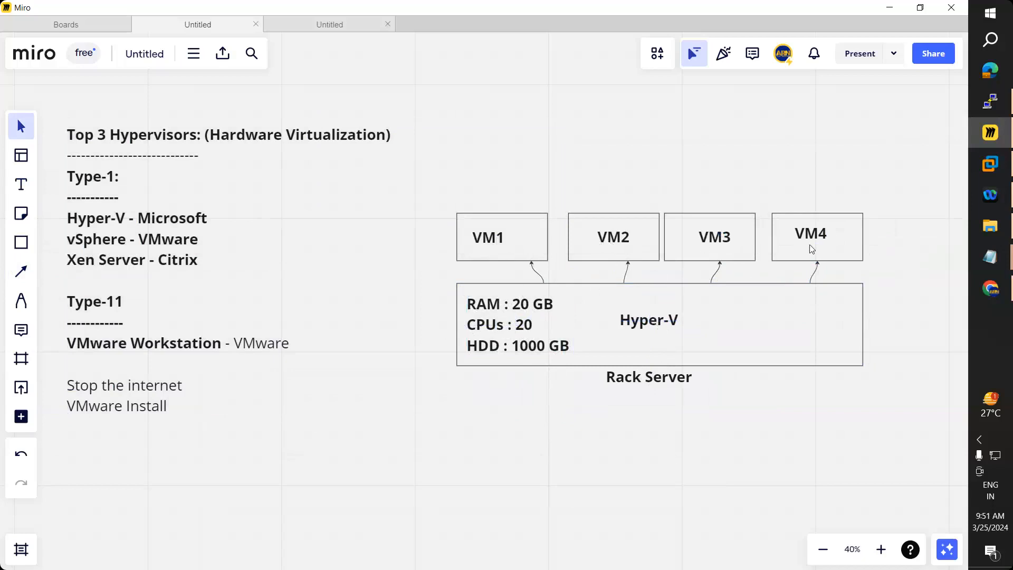
pyautogui.moveTo(489, 239); pyautogui.dragTo(496, 211)
pyautogui.moveTo(624, 212); pyautogui.dragTo(623, 198)
pyautogui.moveTo(715, 233); pyautogui.dragTo(716, 197)
pyautogui.moveTo(810, 238); pyautogui.dragTo(812, 207)
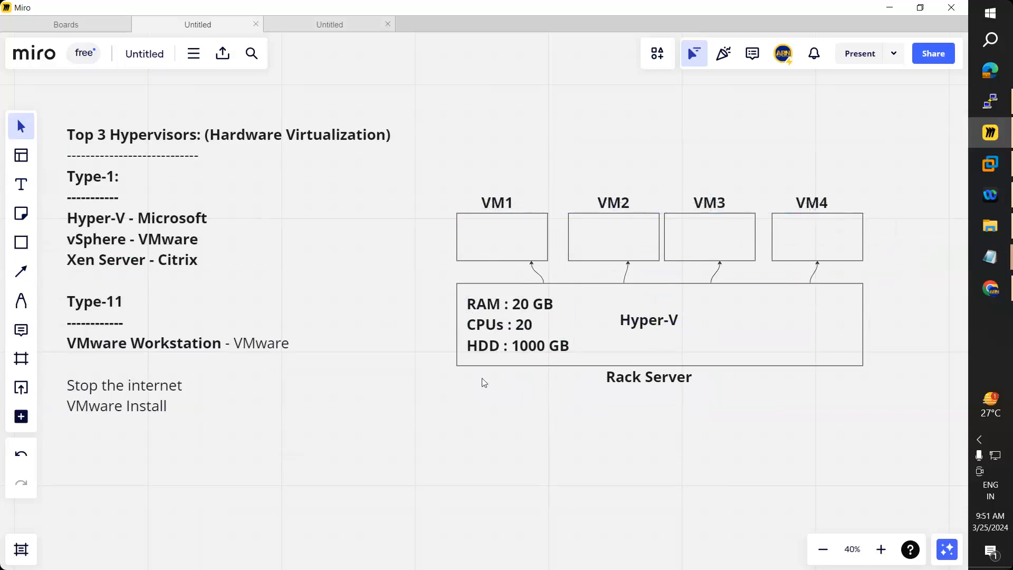
pyautogui.click(21, 185)
# Step: Add a size-36 text inside VM1 reading 'RAM : 4 GB', 'CPU : 4', 'HDD : 100 GB' on three lines
pyautogui.click(465, 221)
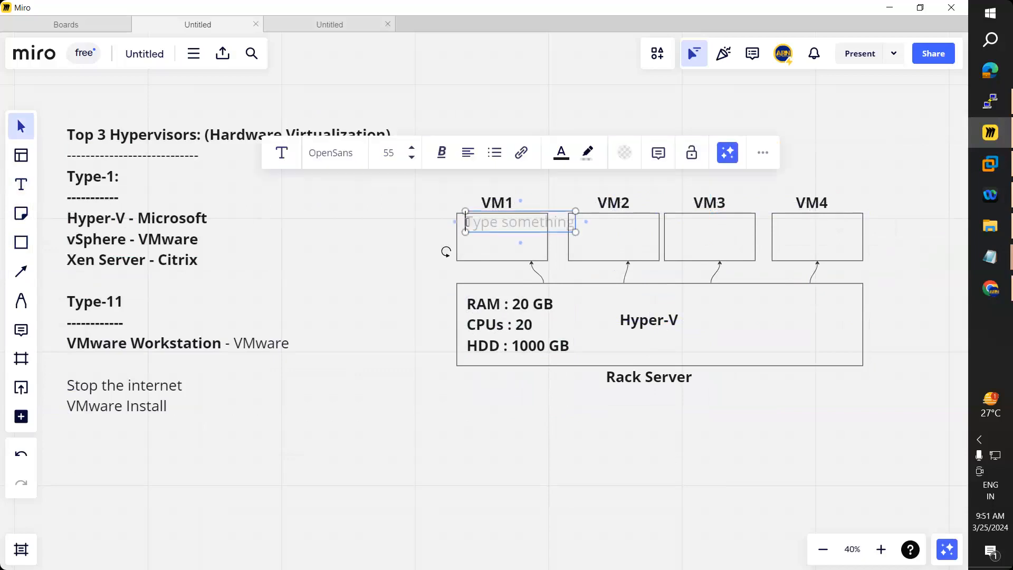
pyautogui.click(413, 158)
pyautogui.click(412, 158)
pyautogui.click(412, 158)
pyautogui.click(412, 149)
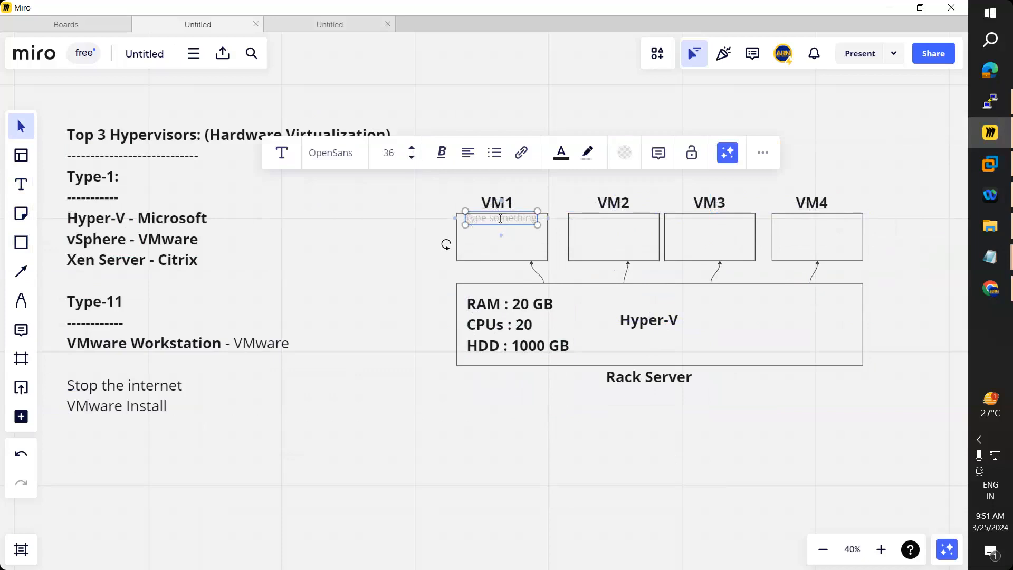
pyautogui.write('RAM')
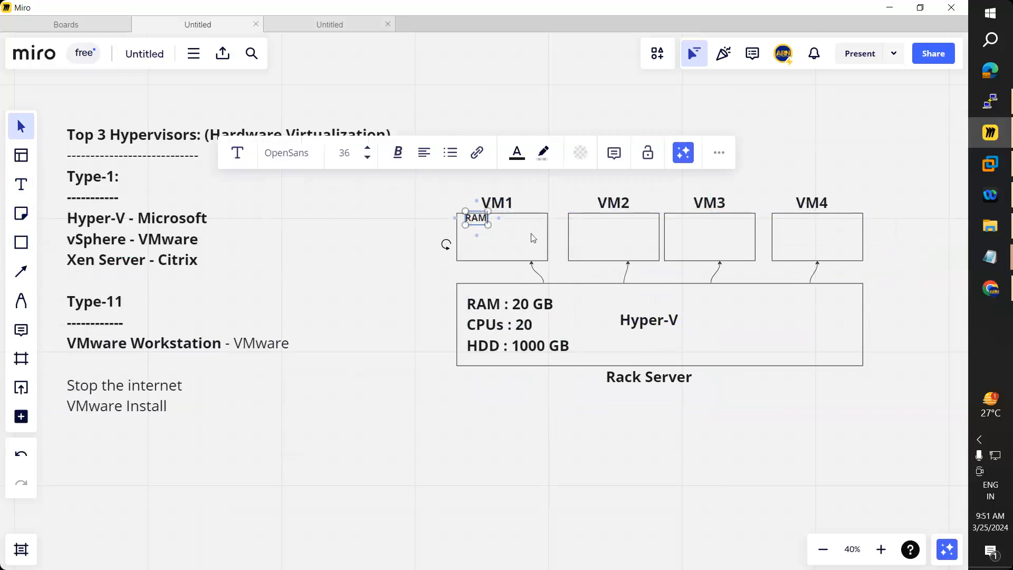
pyautogui.write(' :')
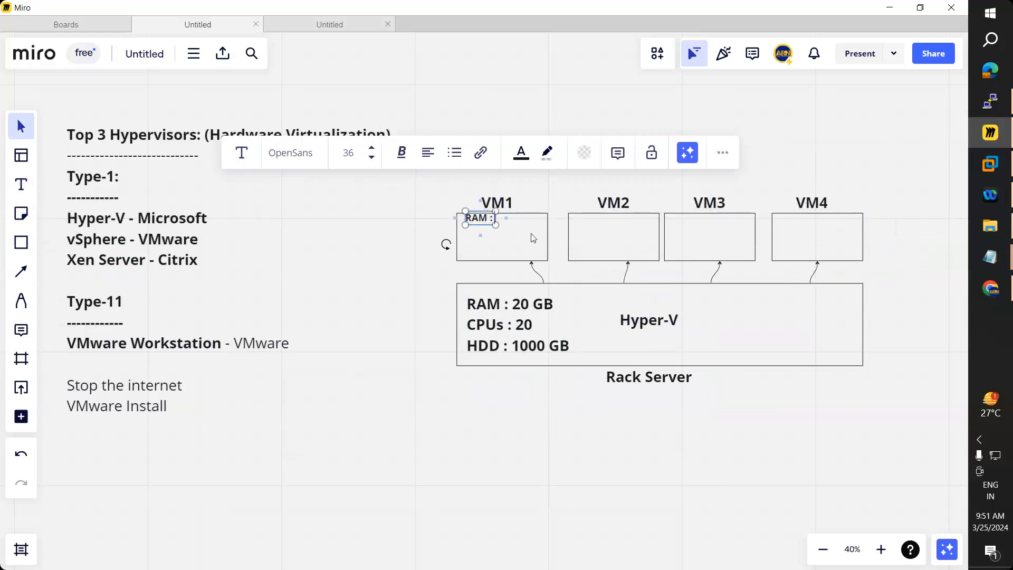
pyautogui.write(' 4')
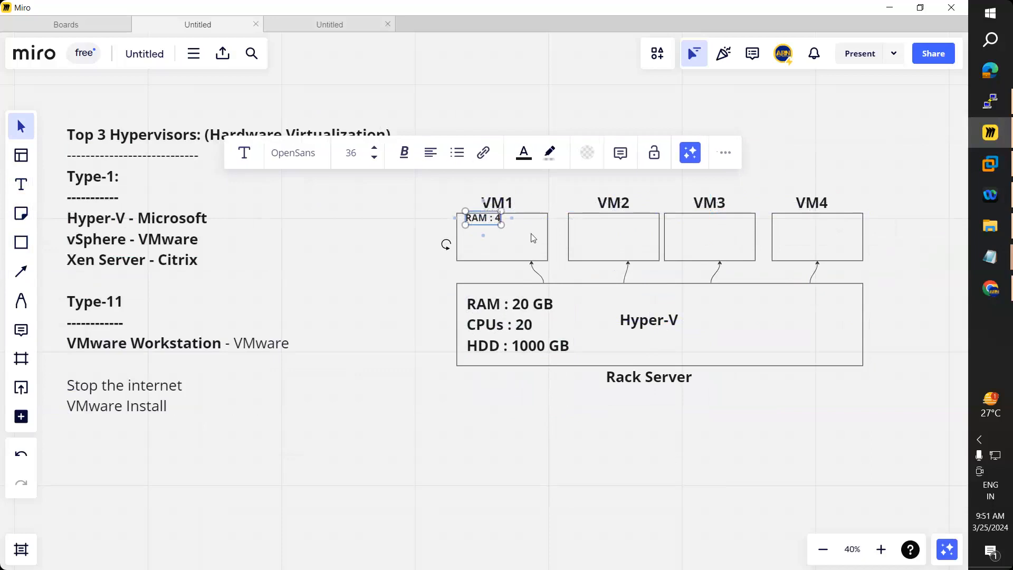
pyautogui.write(' GB')
pyautogui.press('Return')
pyautogui.write('C')
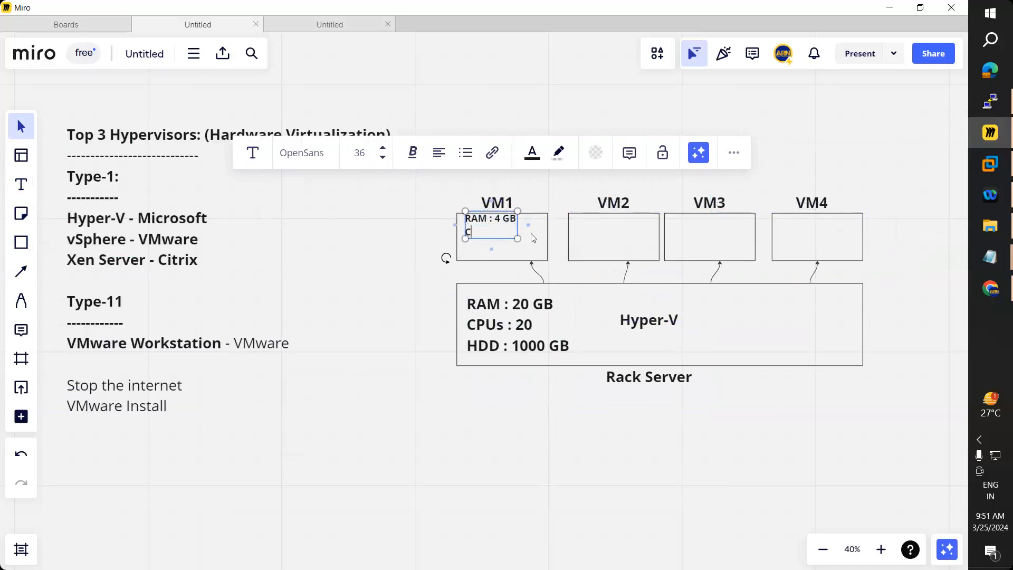
pyautogui.write('PU : 4')
pyautogui.press('Return')
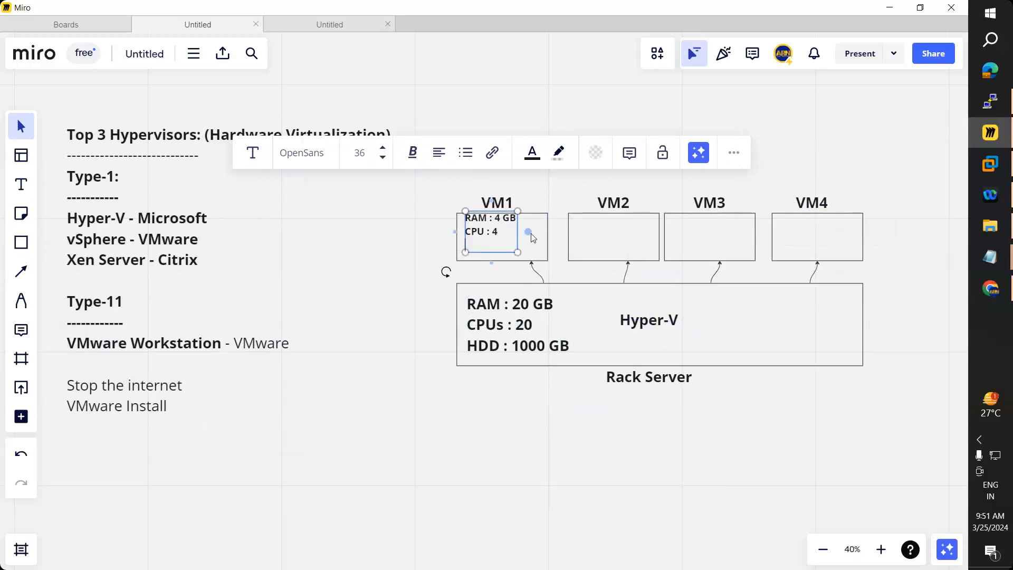
pyautogui.write('HDD : 100 GB')
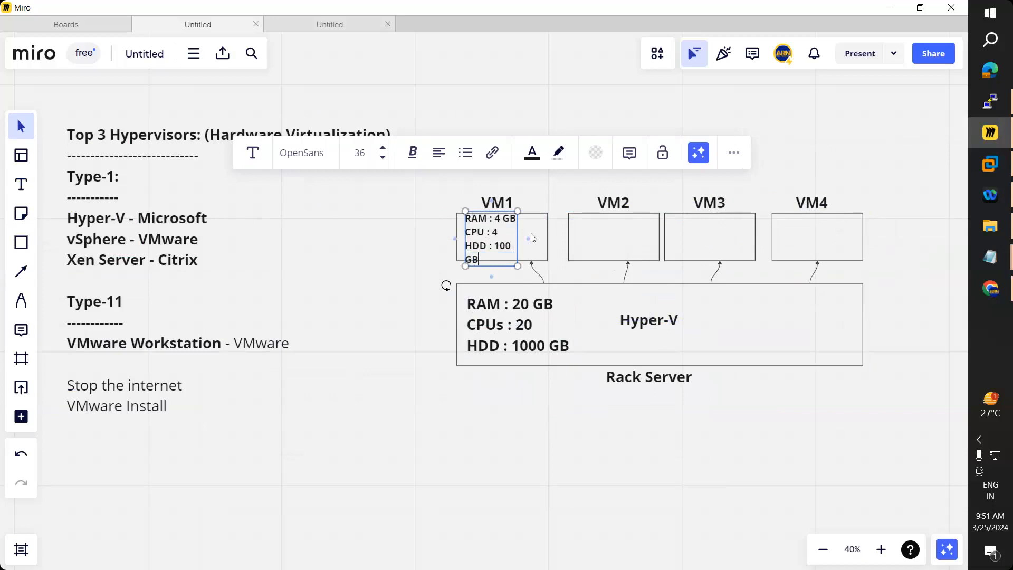
# Step: Widen the VM1 specs text so 'HDD : 100 GB' fits, then move it slightly lower in the box
pyautogui.moveTo(520, 241); pyautogui.dragTo(530, 240)
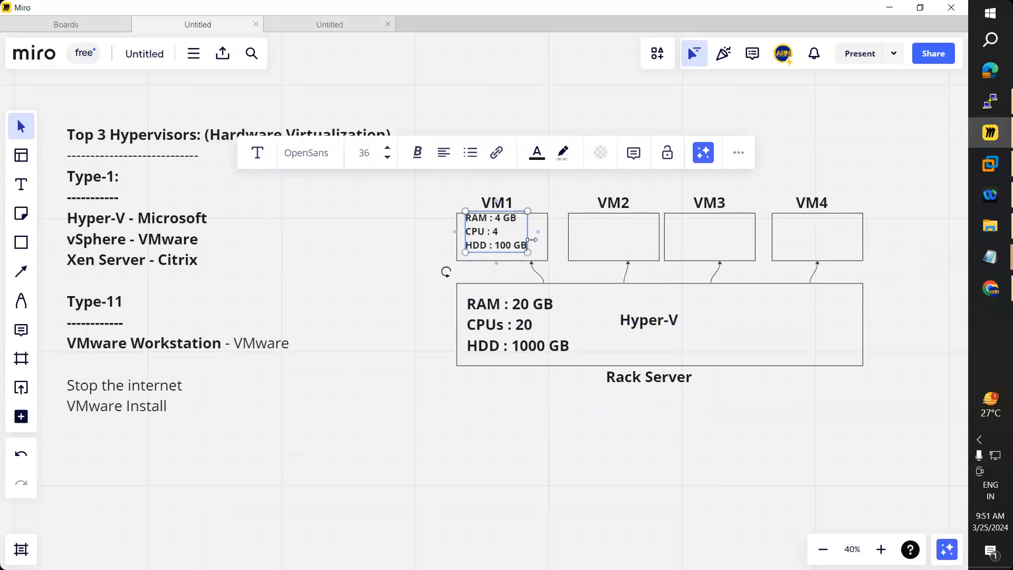
pyautogui.click(362, 268)
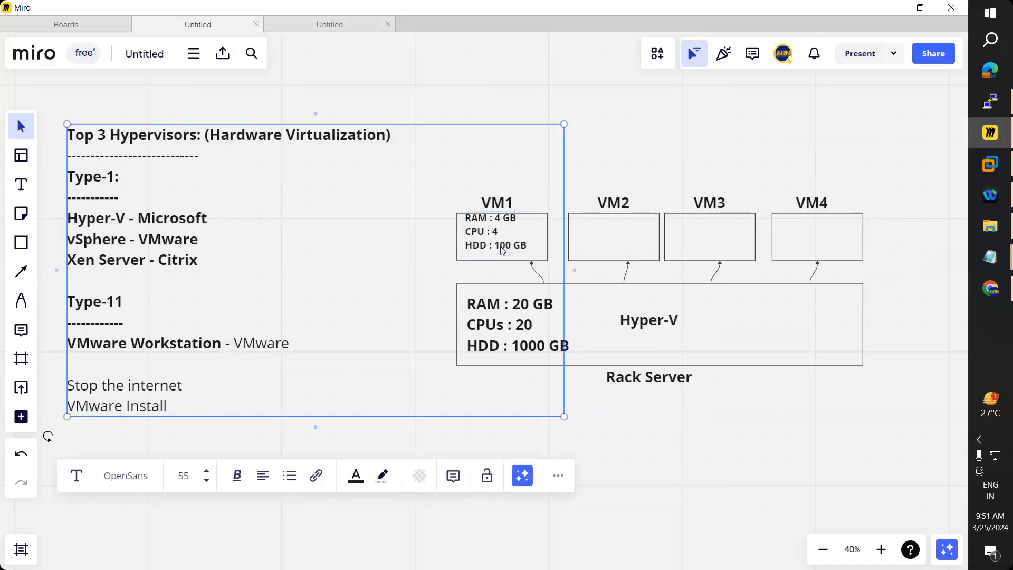
pyautogui.click(484, 242)
pyautogui.click(558, 116)
pyautogui.moveTo(498, 228); pyautogui.dragTo(491, 243)
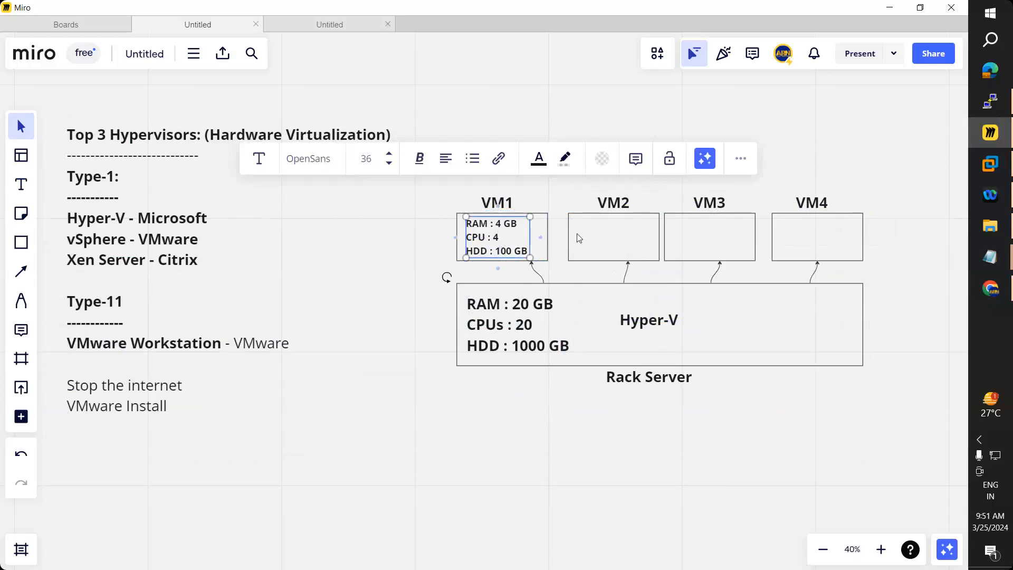
# Step: Paste copies of the VM1 specs text into VM2, VM3 and VM4 and align each inside its box
pyautogui.hotkey('ctrl', 'v')
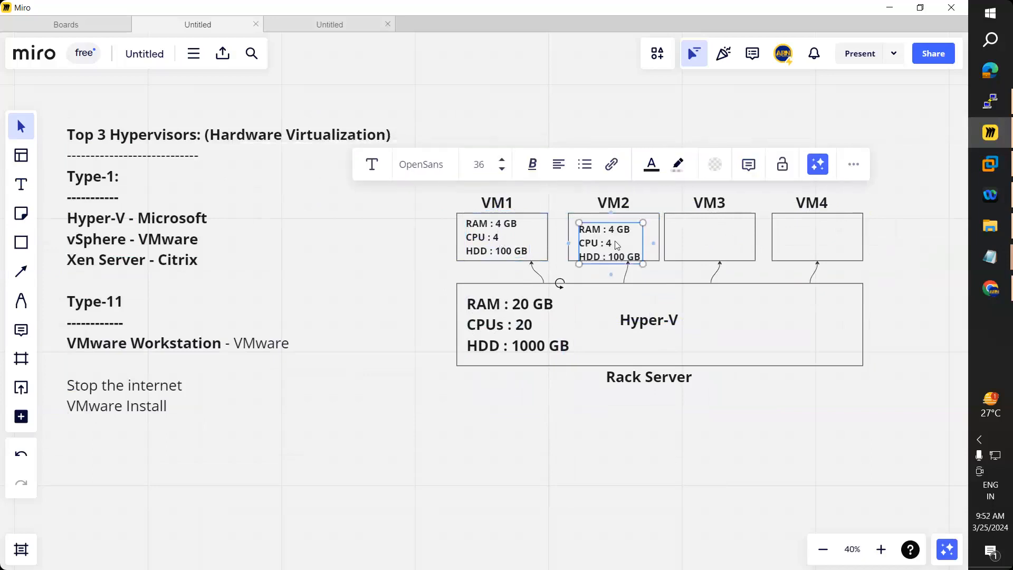
pyautogui.moveTo(618, 242); pyautogui.dragTo(621, 240)
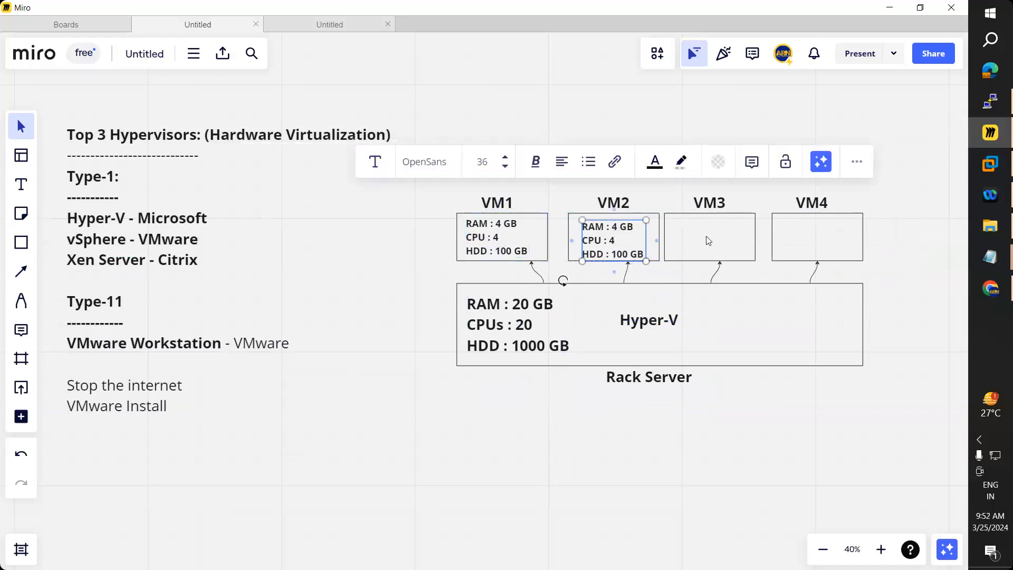
pyautogui.hotkey('ctrl', 'v')
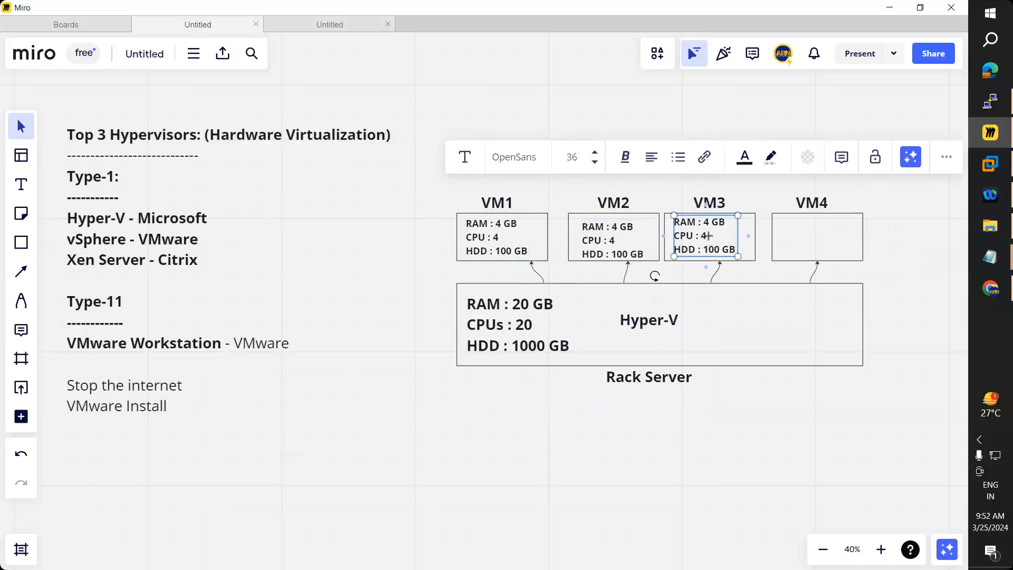
pyautogui.press('Escape')
pyautogui.write('RAM : 4 GB CPU : 4 HDD : 100 GB')
pyautogui.moveTo(815, 241); pyautogui.dragTo(813, 242)
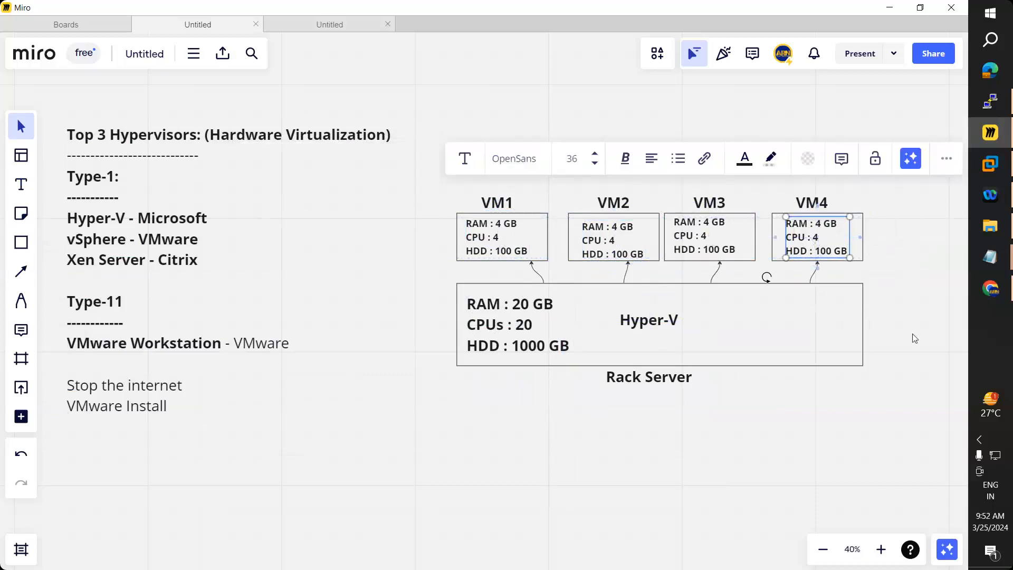
pyautogui.click(913, 334)
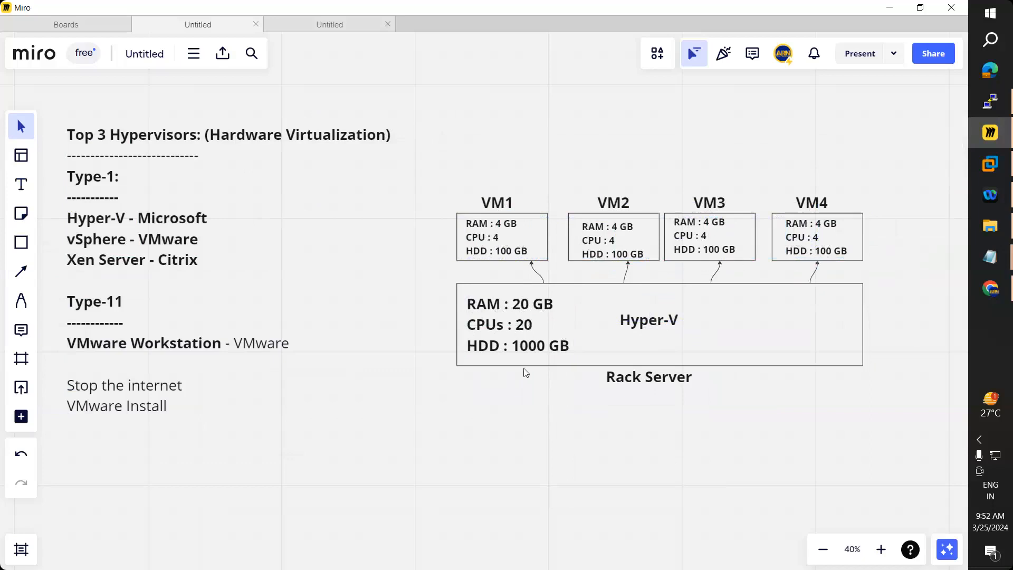
# Step: Nudge the Hyper-V label and Rack Server caption right, and shift VM2 and the VM2/VM4 titles to even spacing
pyautogui.moveTo(661, 322); pyautogui.dragTo(672, 328)
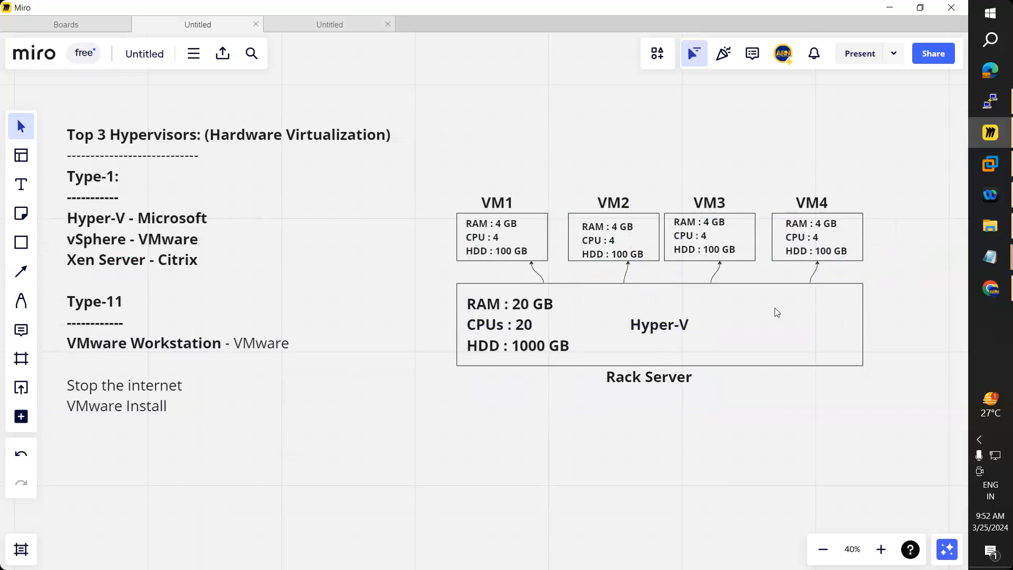
pyautogui.moveTo(653, 379); pyautogui.dragTo(660, 379)
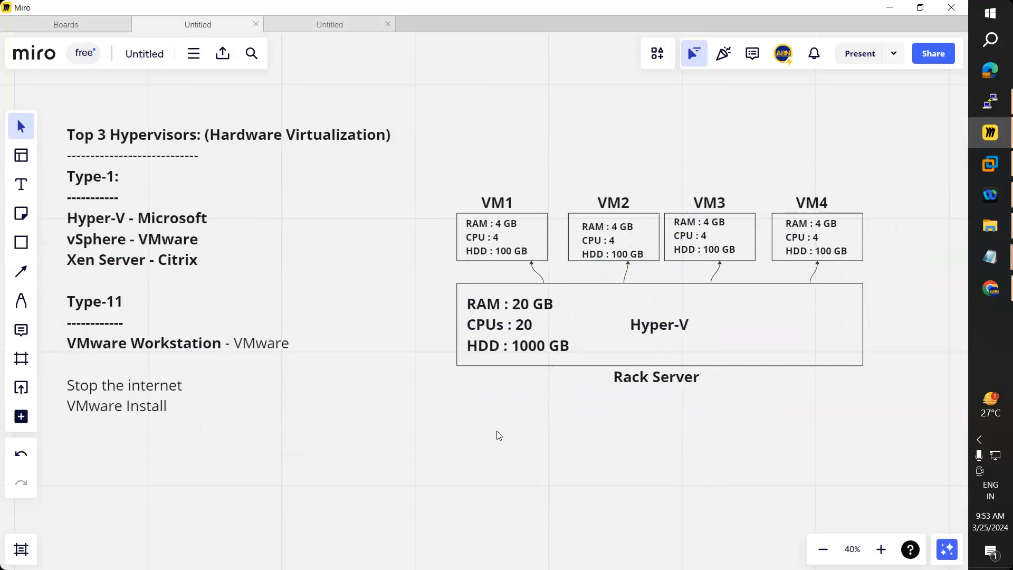
pyautogui.moveTo(569, 247); pyautogui.dragTo(566, 252)
pyautogui.moveTo(611, 204); pyautogui.dragTo(606, 205)
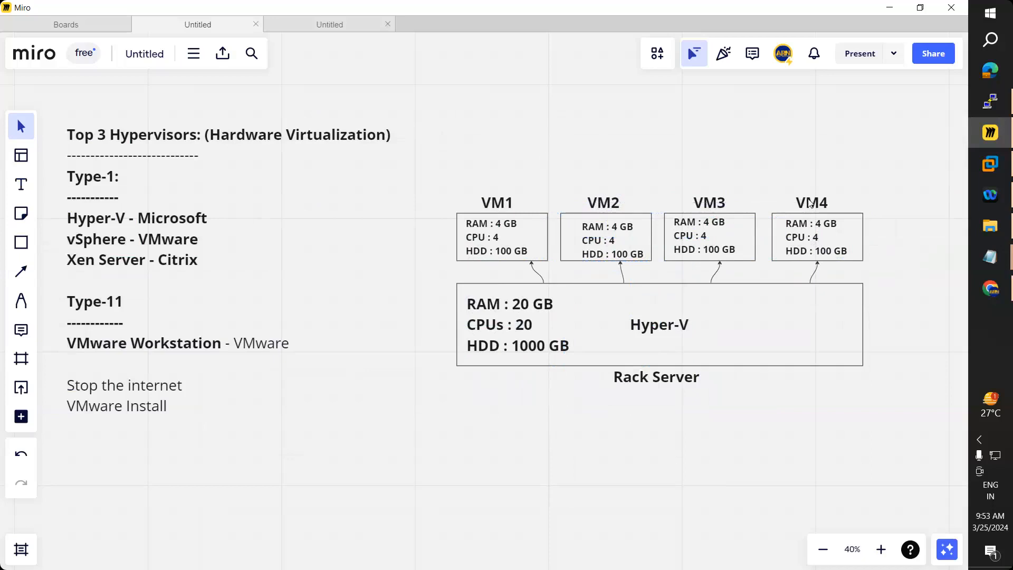
pyautogui.moveTo(807, 204); pyautogui.dragTo(813, 204)
# Step: Change the Rack Server caption to 'Physical Server : Rack Server' and centre it under the Hyper-V box
pyautogui.click(721, 375)
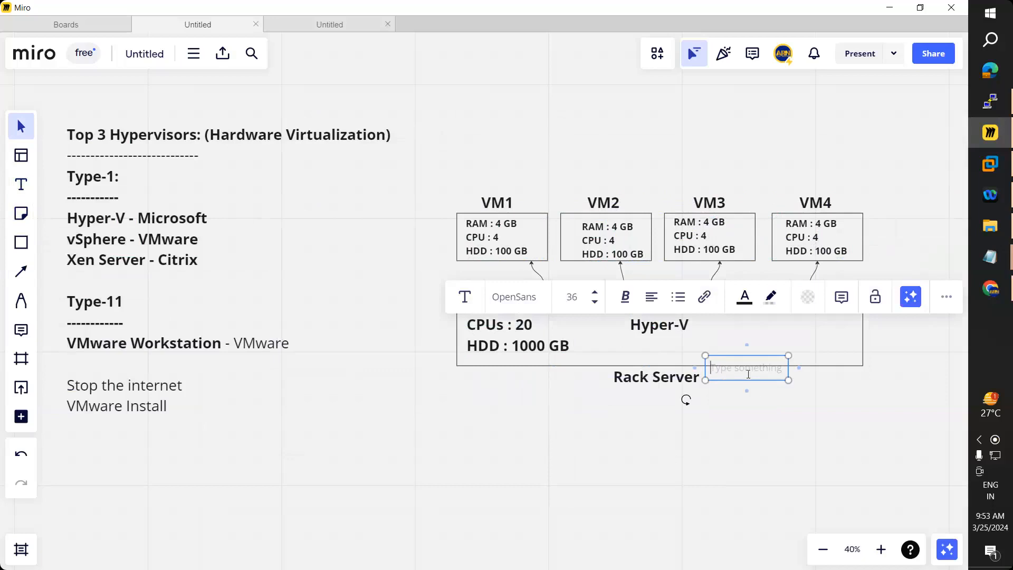
pyautogui.click(730, 389)
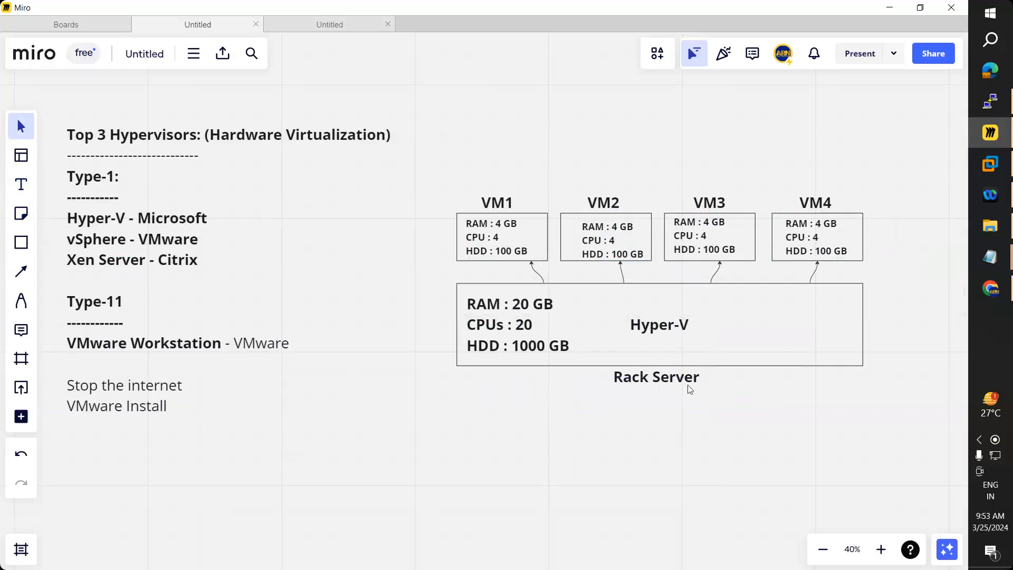
pyautogui.doubleClick(648, 384)
pyautogui.press('Left')
pyautogui.press('Left')
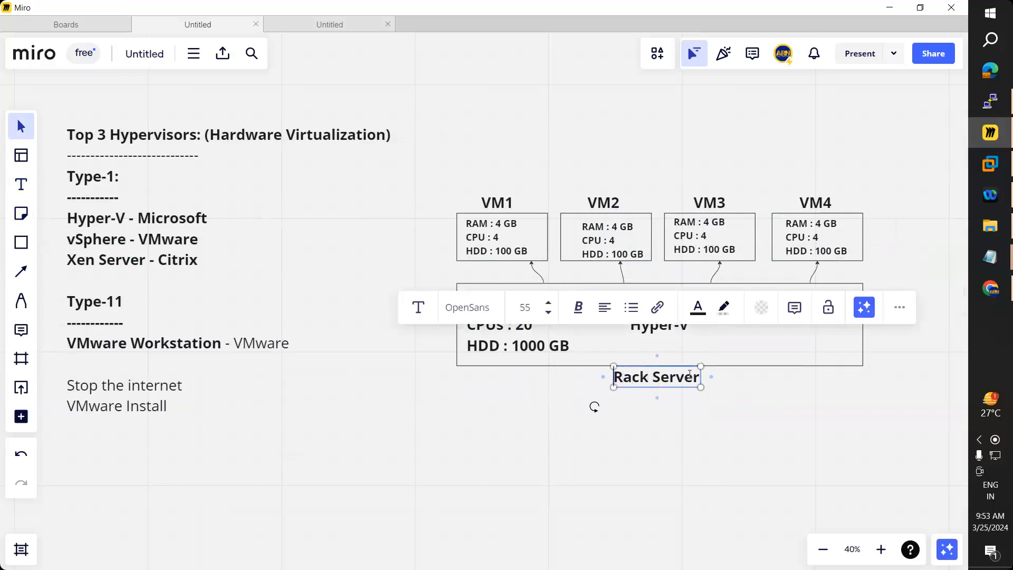
pyautogui.write('P')
pyautogui.write('ysical ')
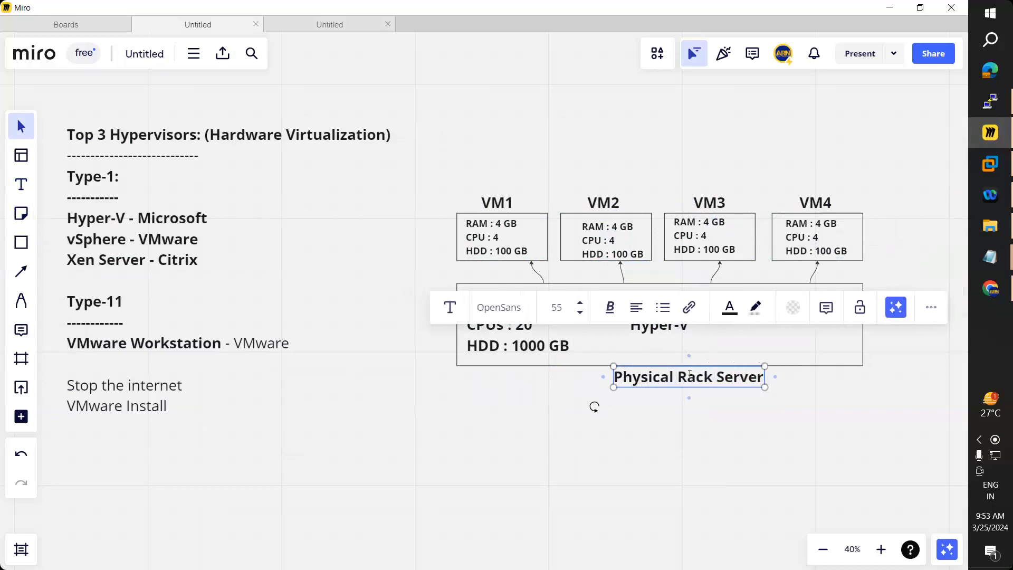
pyautogui.write('Har')
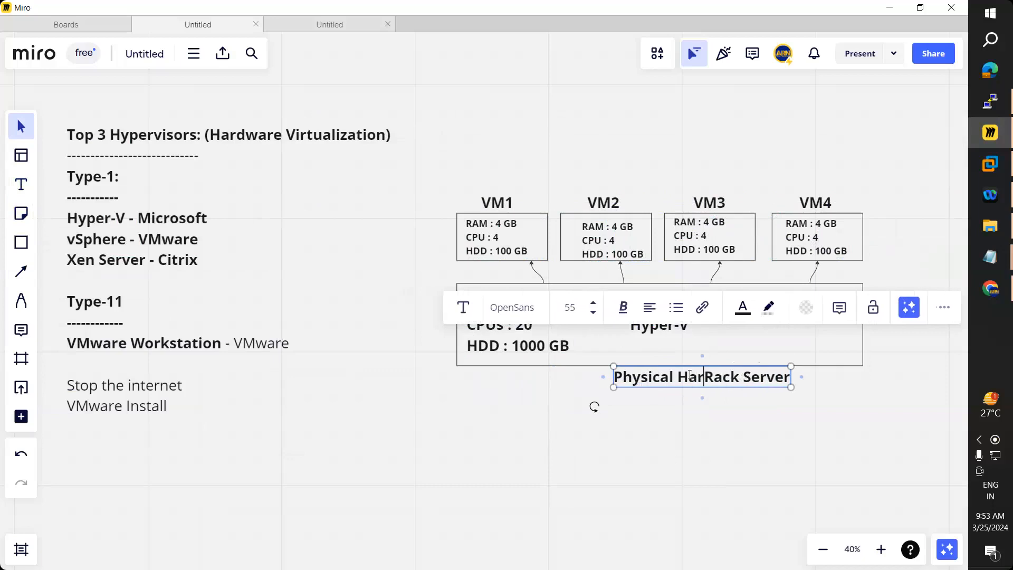
pyautogui.press('BackSpace')
pyautogui.press('BackSpace')
pyautogui.press('BackSpace')
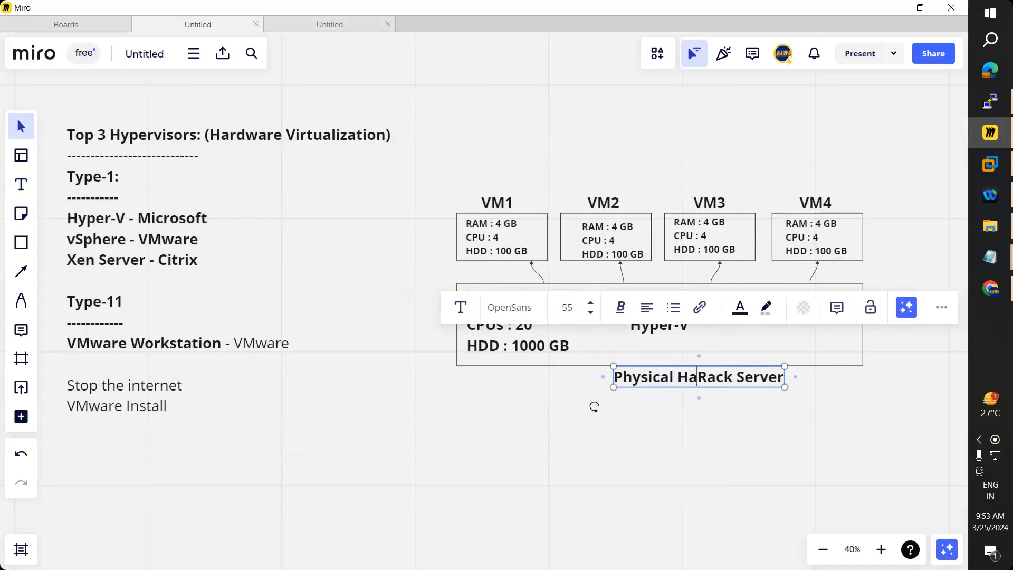
pyautogui.write('Server ')
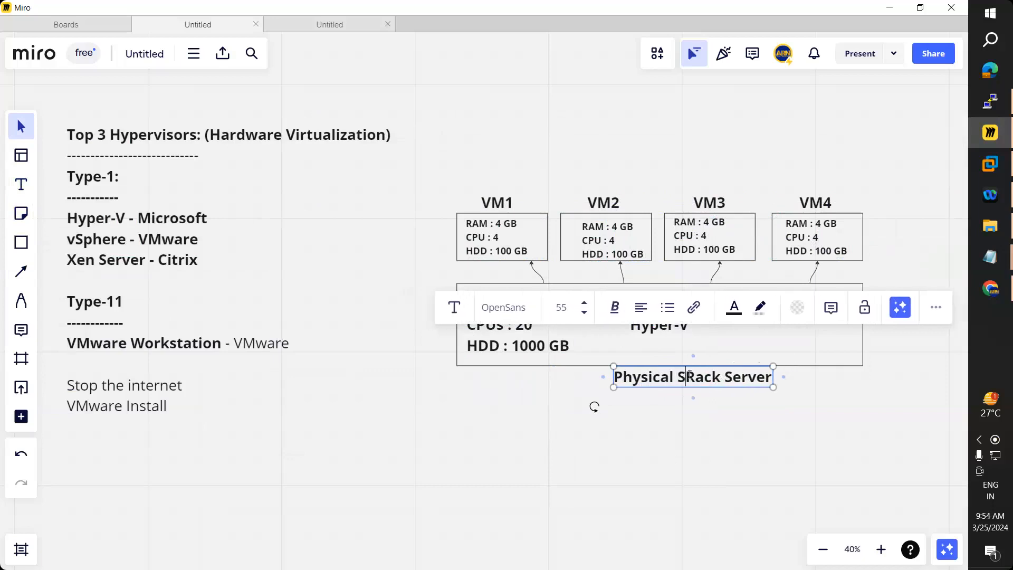
pyautogui.write(':')
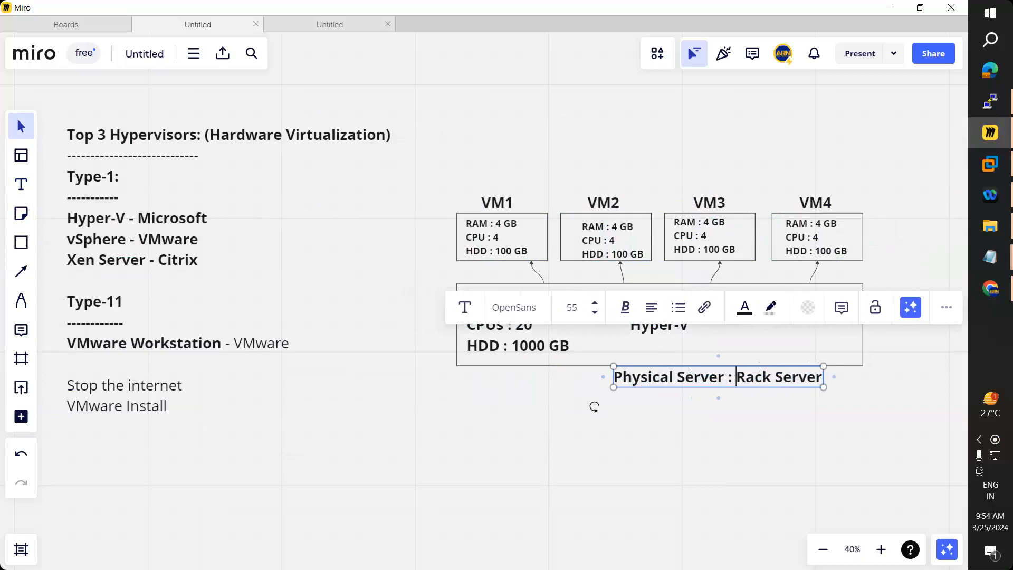
pyautogui.click(687, 396)
pyautogui.moveTo(683, 381); pyautogui.dragTo(633, 383)
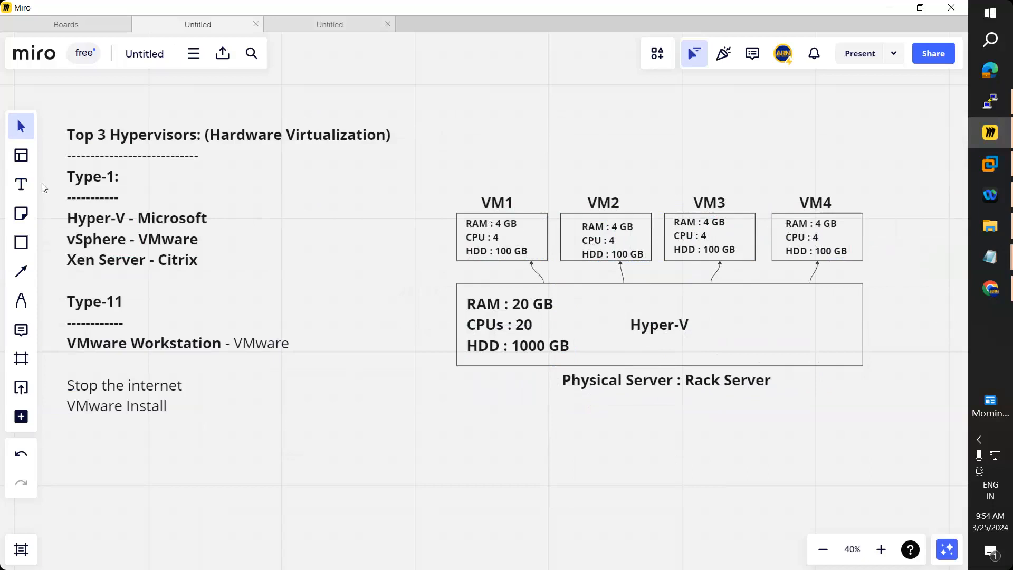
# Step: Scale the Top 3 Hypervisors notes block down to font size 42
pyautogui.click(21, 184)
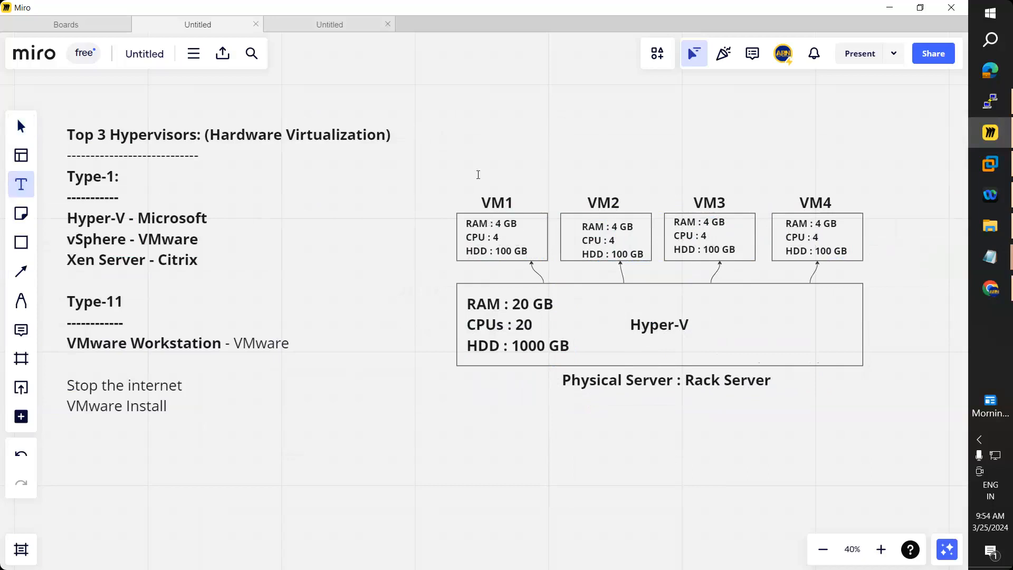
pyautogui.click(477, 174)
pyautogui.moveTo(564, 416); pyautogui.dragTo(452, 351)
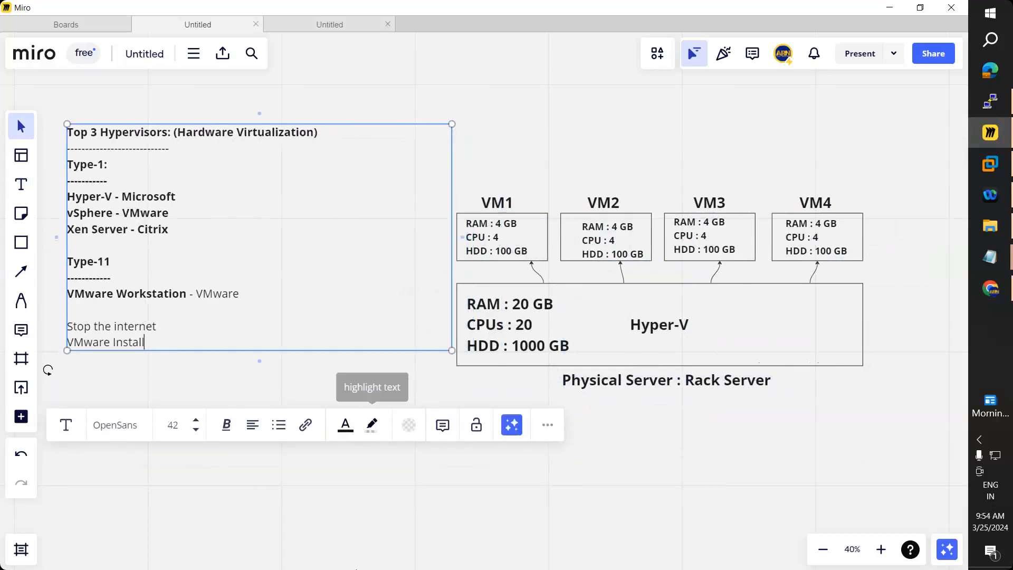
pyautogui.click(342, 229)
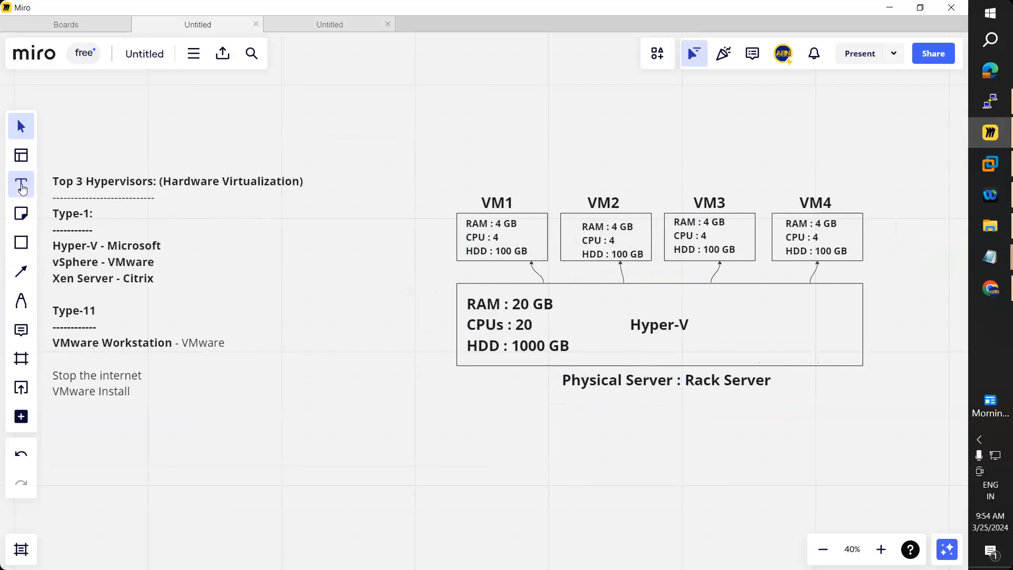
pyautogui.click(21, 272)
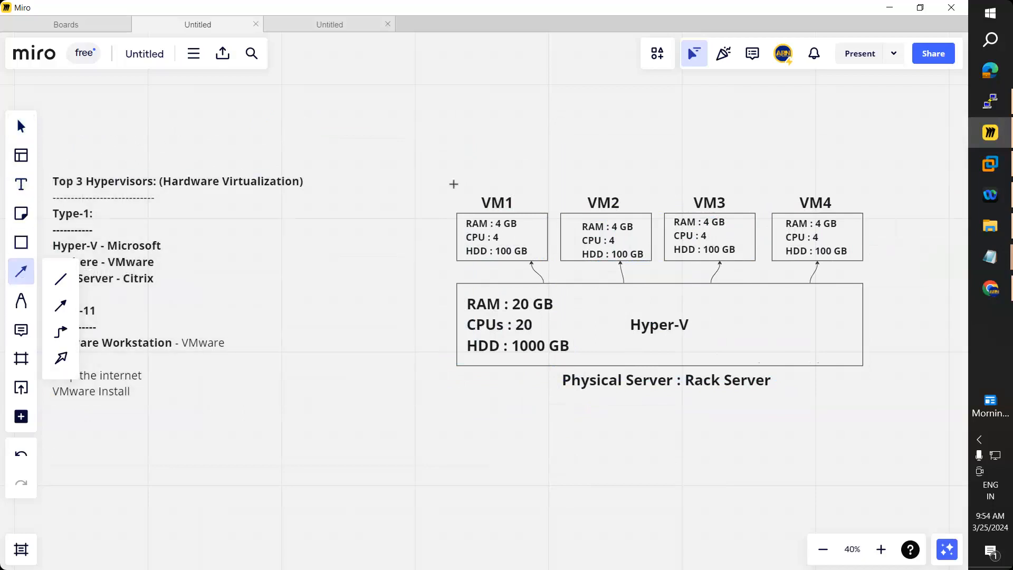
pyautogui.press('t')
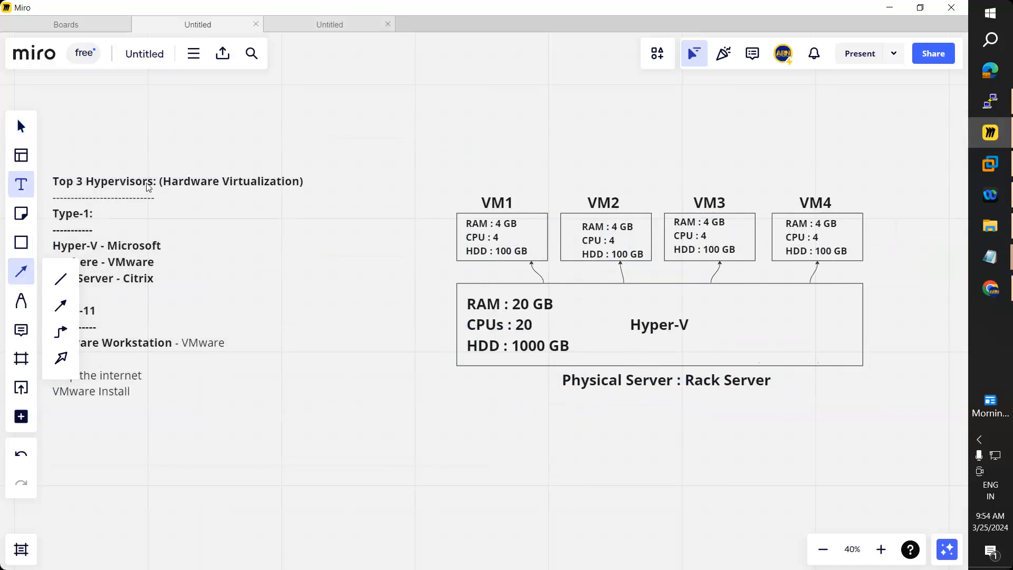
# Step: Add a 'Java' text label positioned above VM1
pyautogui.click(471, 175)
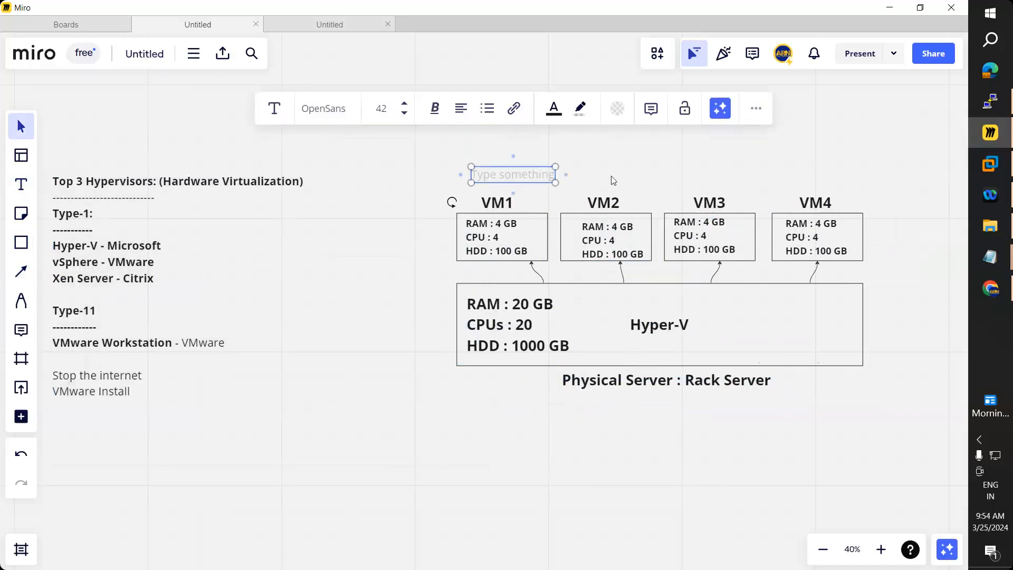
pyautogui.write('Application')
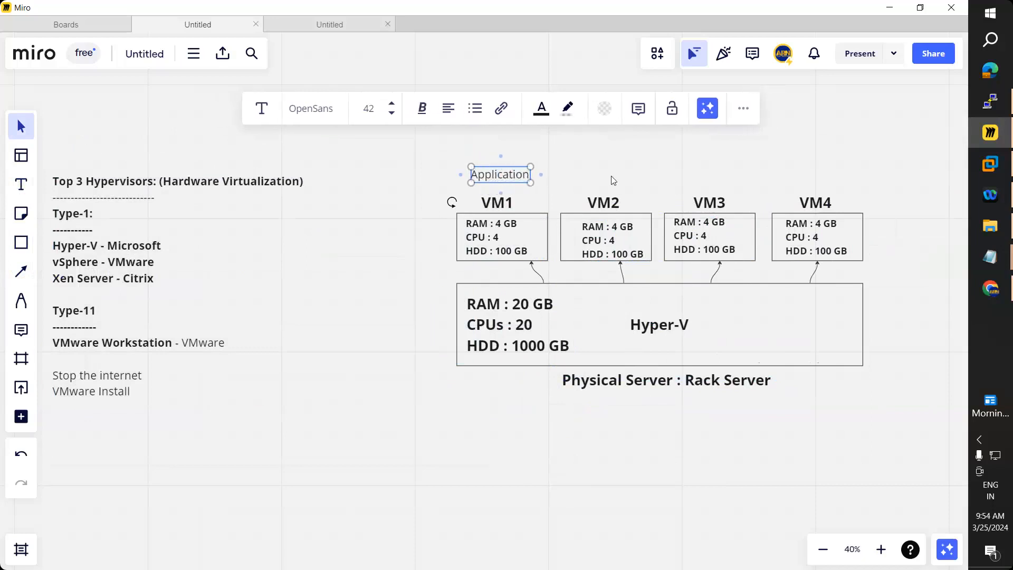
pyautogui.hotkey('ctrl', 'a')
pyautogui.write('Java')
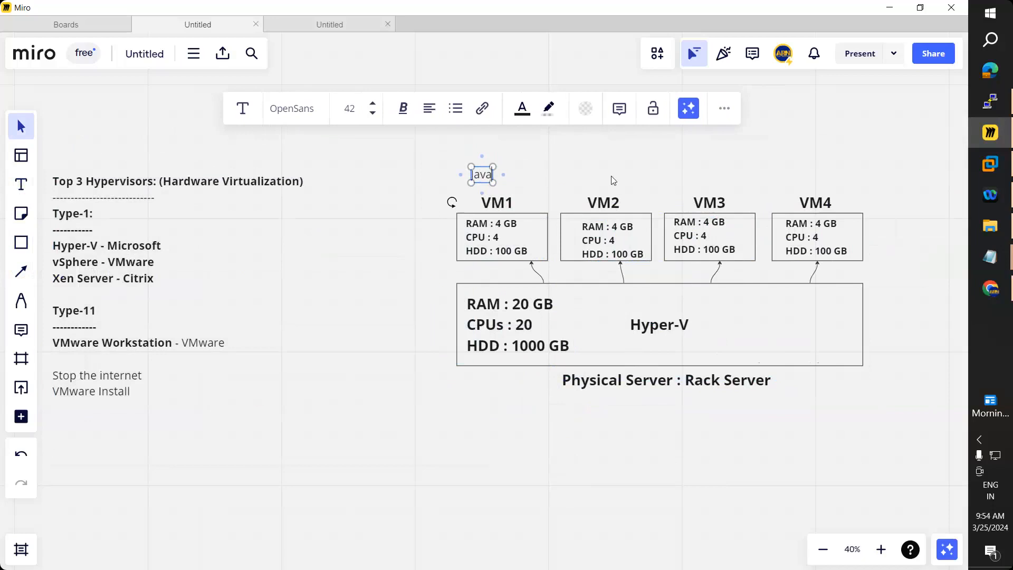
pyautogui.click(515, 172)
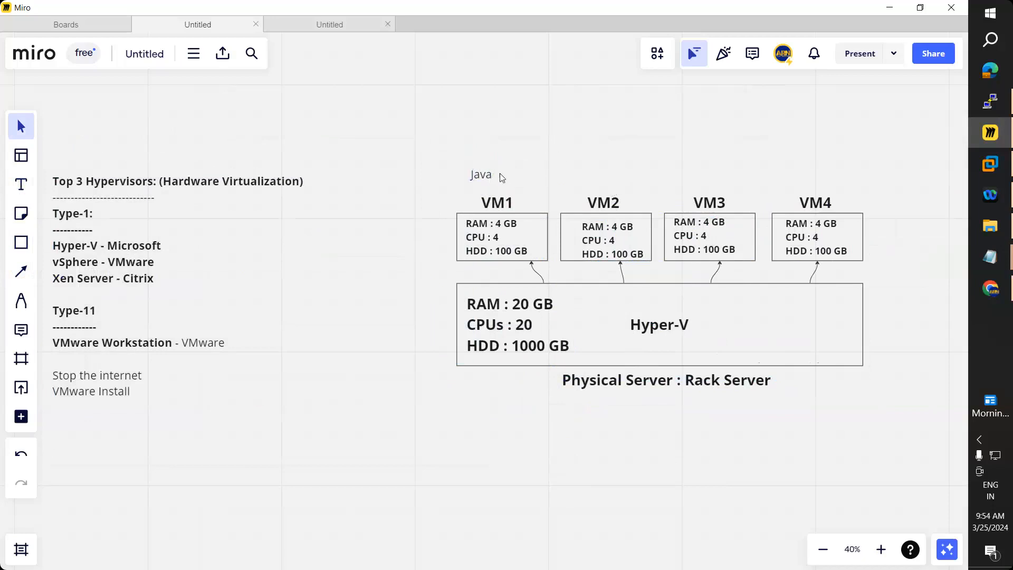
pyautogui.moveTo(501, 176); pyautogui.dragTo(496, 179)
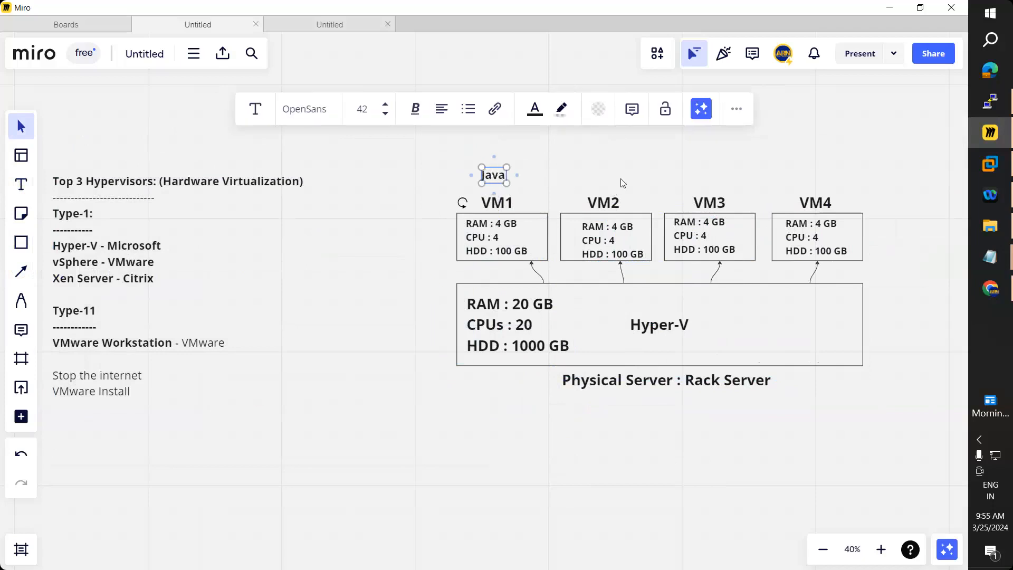
pyautogui.click(607, 177)
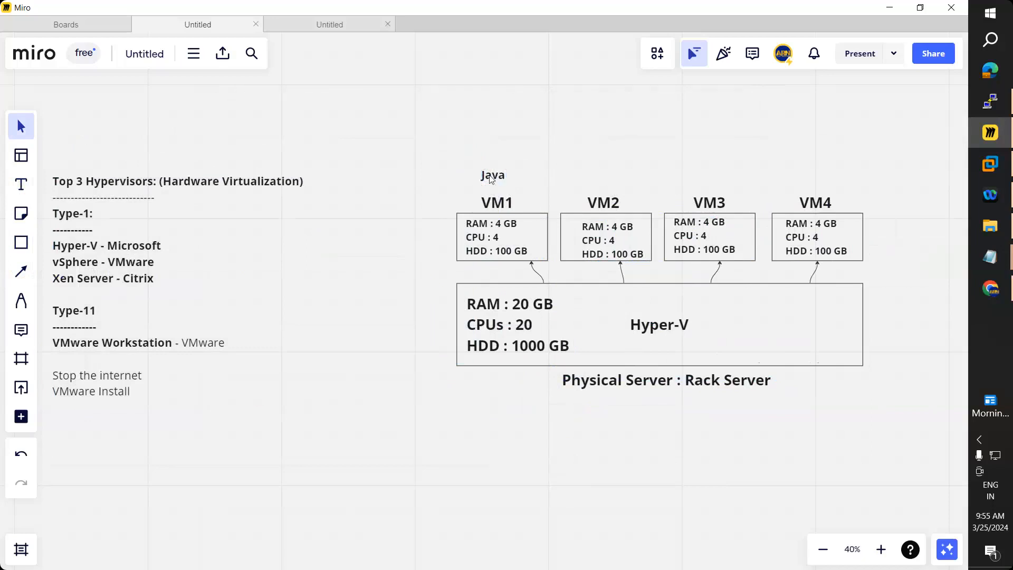
# Step: Copy the label above VM2 as '.NET', and extend both labels to 'Java Apps' and '.NET Apps'
pyautogui.click(490, 179)
pyautogui.moveTo(491, 180); pyautogui.dragTo(606, 182)
pyautogui.doubleClick(605, 180)
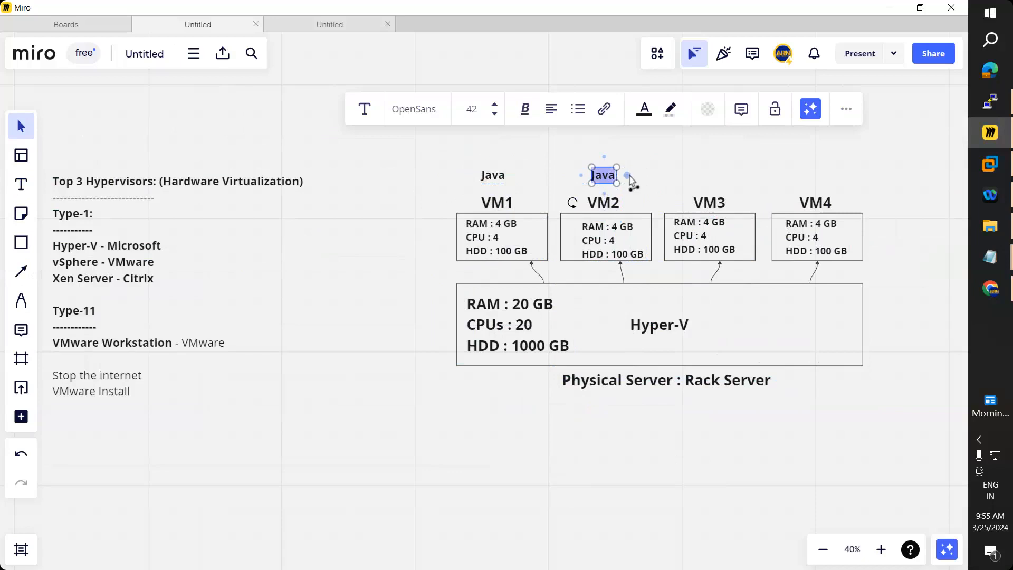
pyautogui.write('NET')
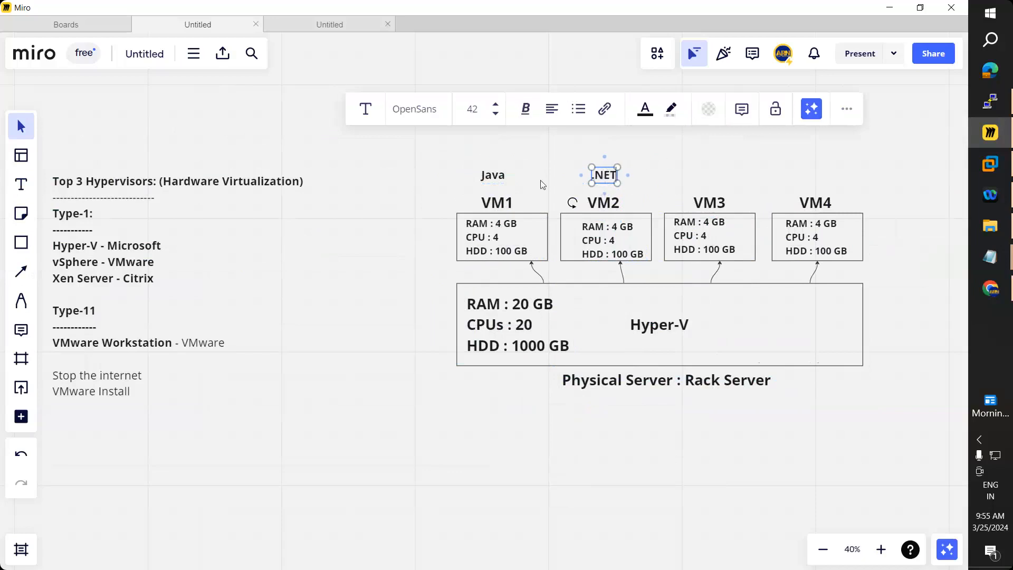
pyautogui.click(501, 174)
pyautogui.click(501, 175)
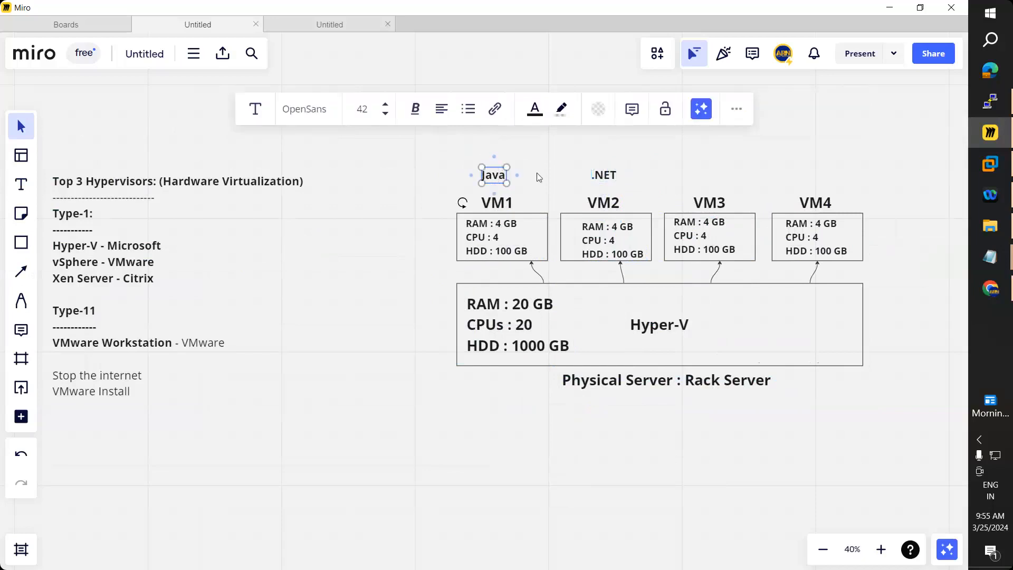
pyautogui.write('Apps')
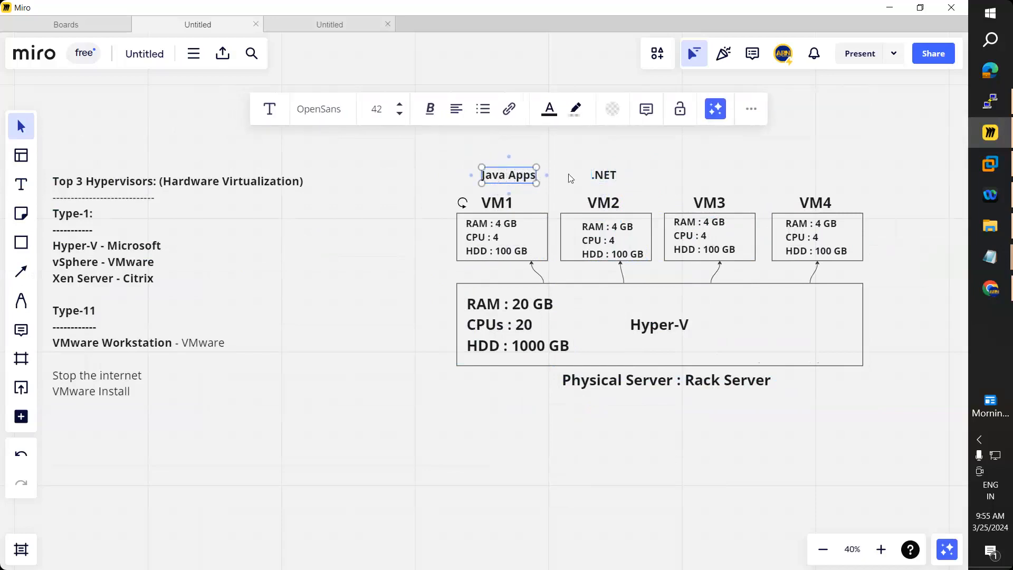
pyautogui.click(607, 175)
pyautogui.click(617, 175)
pyautogui.press('Right')
pyautogui.press('Right')
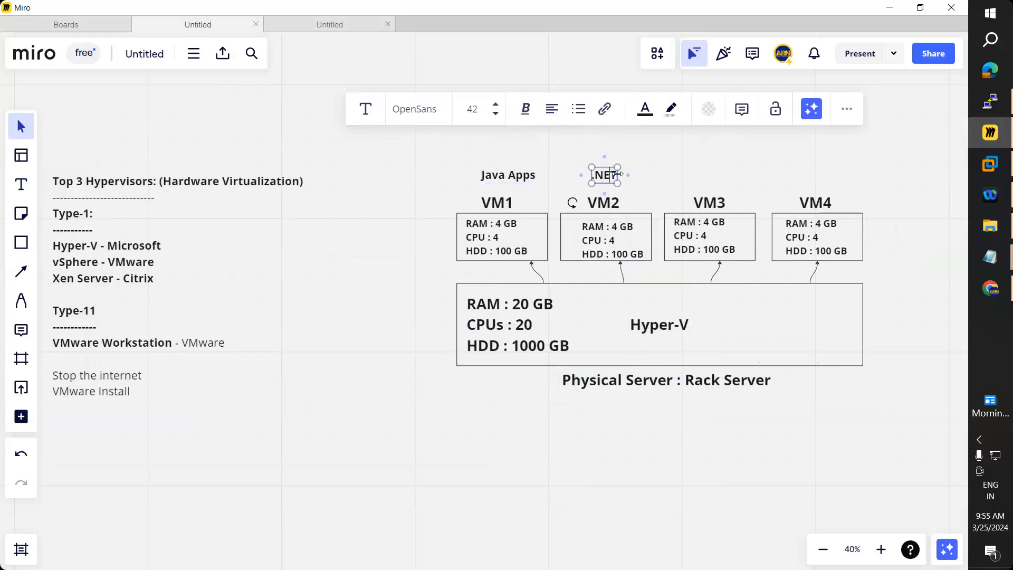
pyautogui.write('Apps')
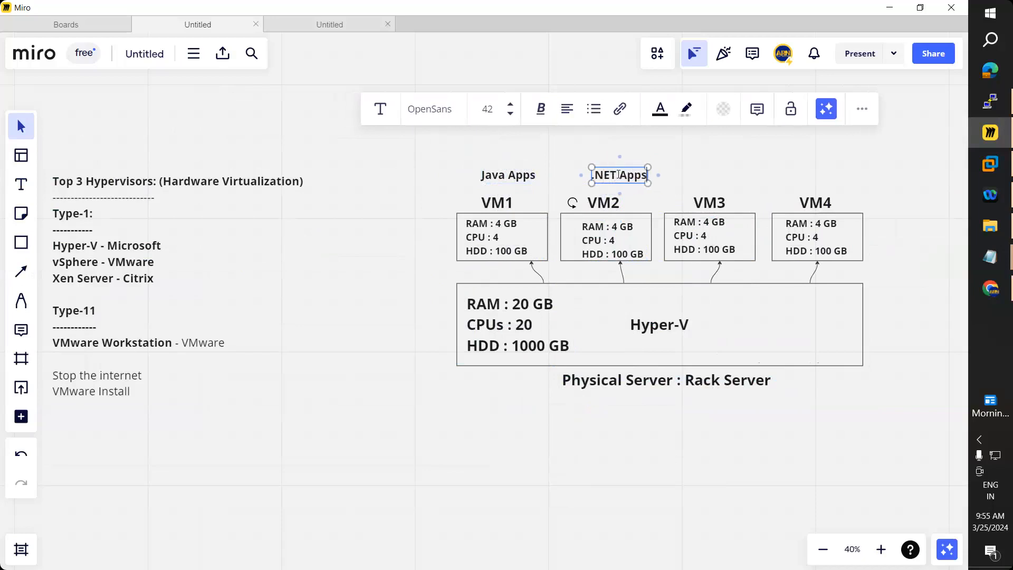
pyautogui.click(733, 168)
# Step: Copy the .NET Apps label above VM3 and rename it 'Database'
pyautogui.moveTo(622, 172); pyautogui.dragTo(707, 179)
pyautogui.doubleClick(705, 177)
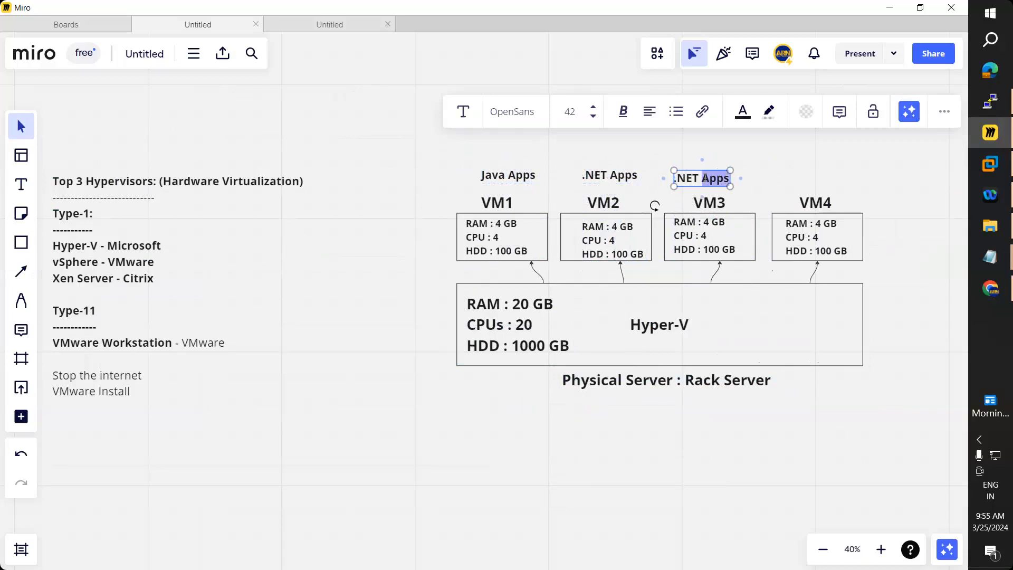
pyautogui.tripleClick(698, 178)
pyautogui.write('Da')
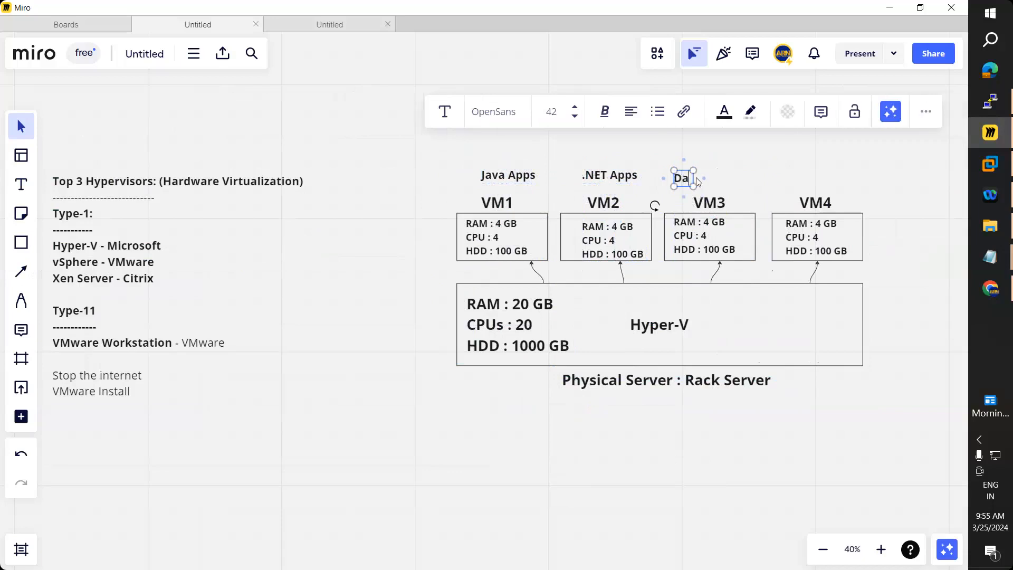
pyautogui.write('tabase')
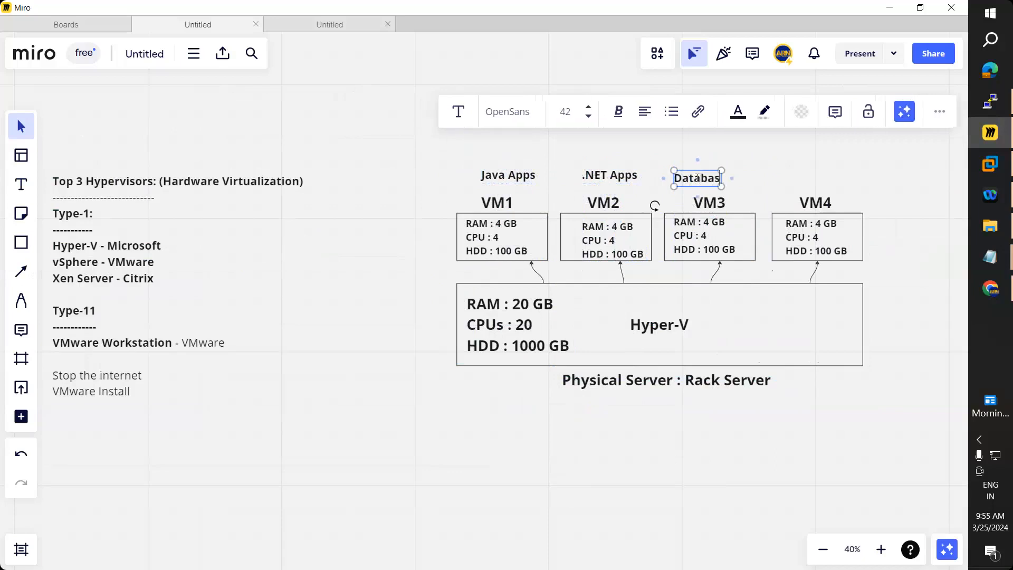
pyautogui.click(755, 163)
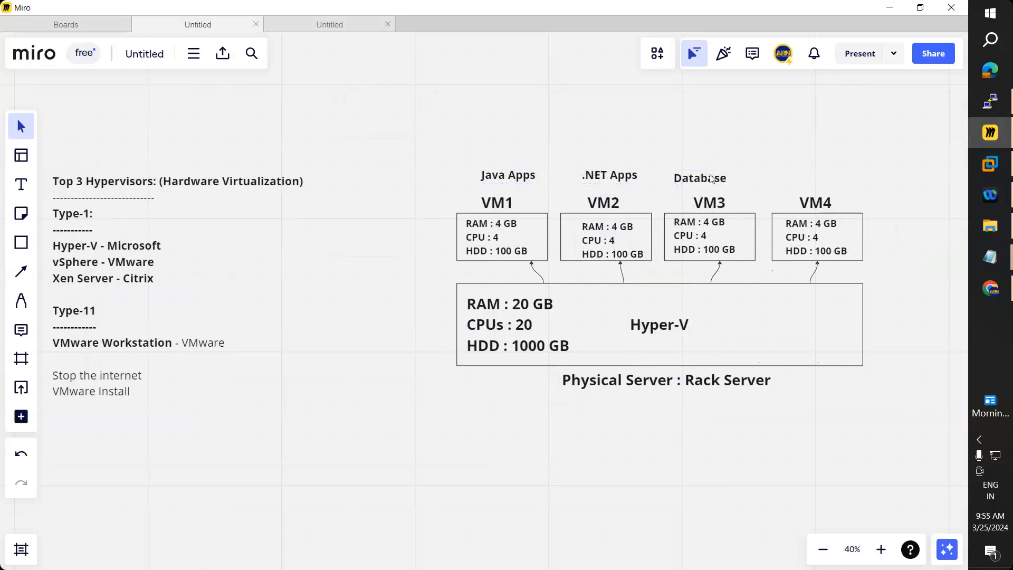
# Step: Copy the Database caption above VM4 and rename it 'App Server'
pyautogui.click(716, 182)
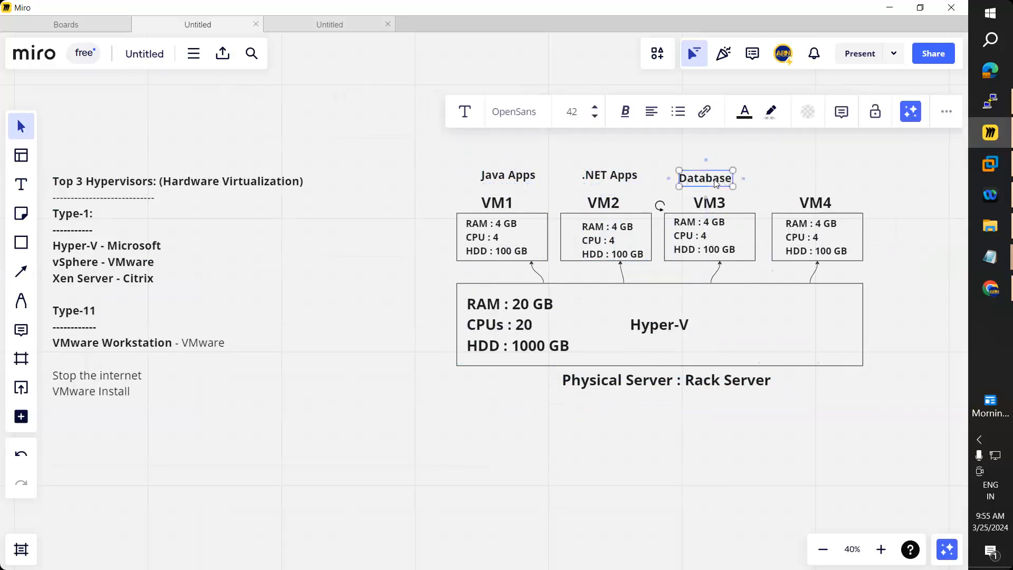
pyautogui.moveTo(716, 182); pyautogui.dragTo(823, 182)
pyautogui.doubleClick(815, 179)
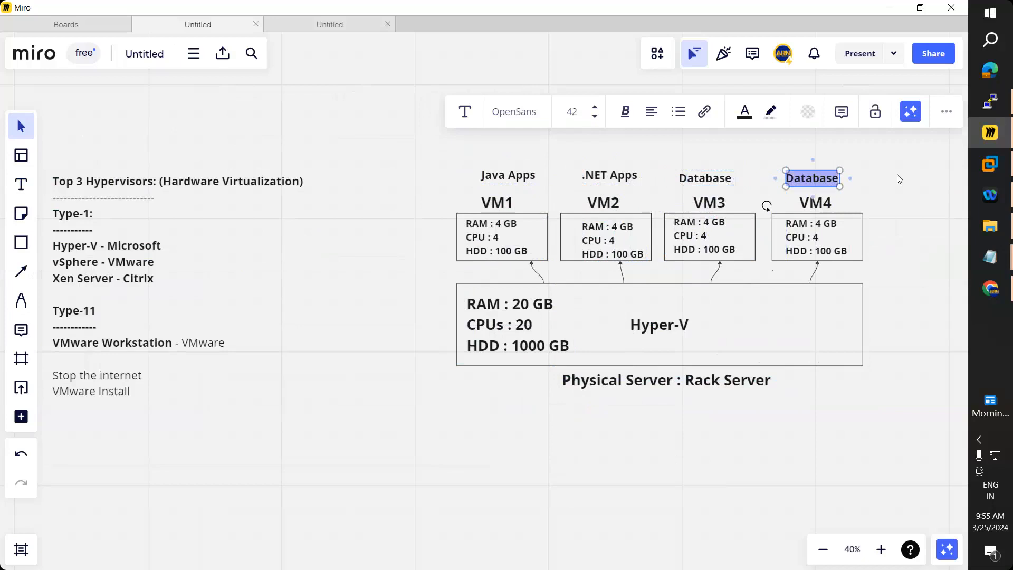
pyautogui.write('App')
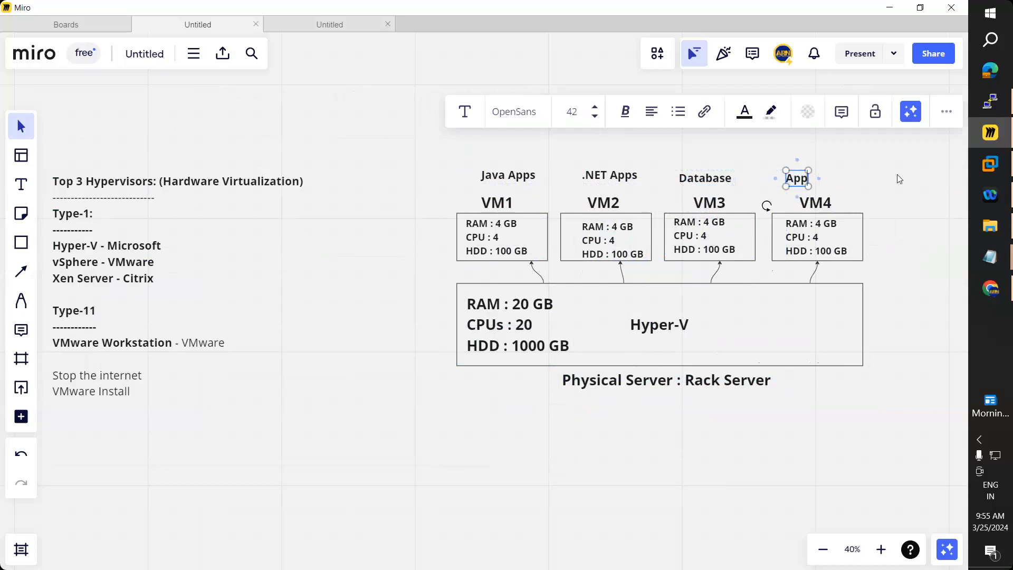
pyautogui.write(' Server')
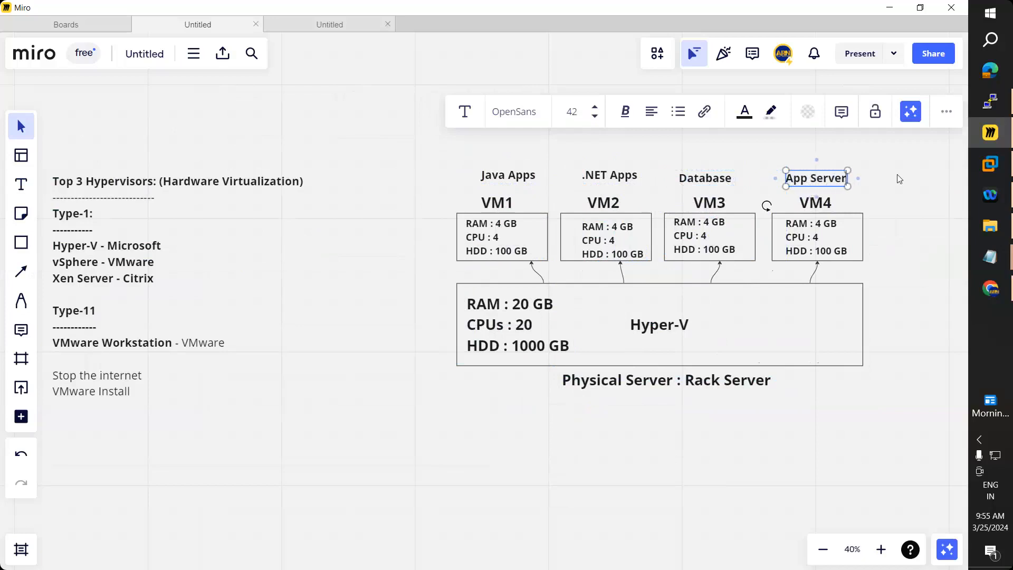
pyautogui.press('Escape')
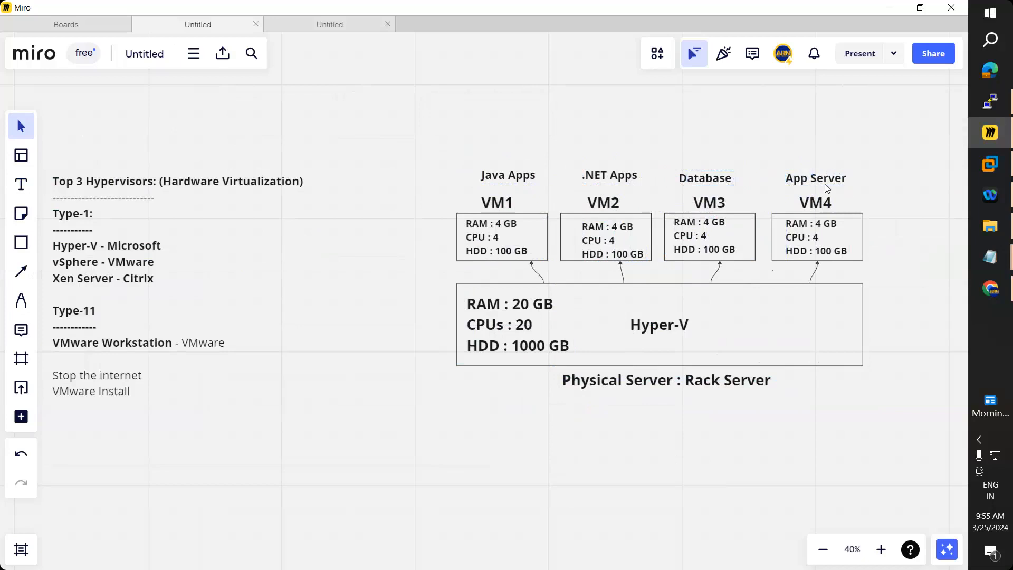
# Step: Nudge the App Server caption right so it aligns level with the Database caption
pyautogui.moveTo(826, 187); pyautogui.dragTo(828, 187)
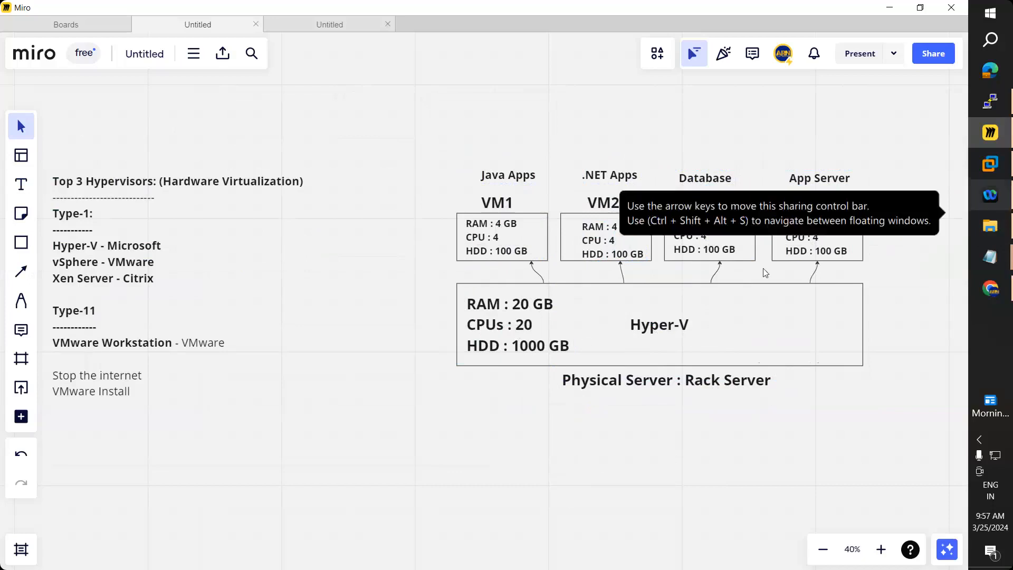
pyautogui.moveTo(989, 257)
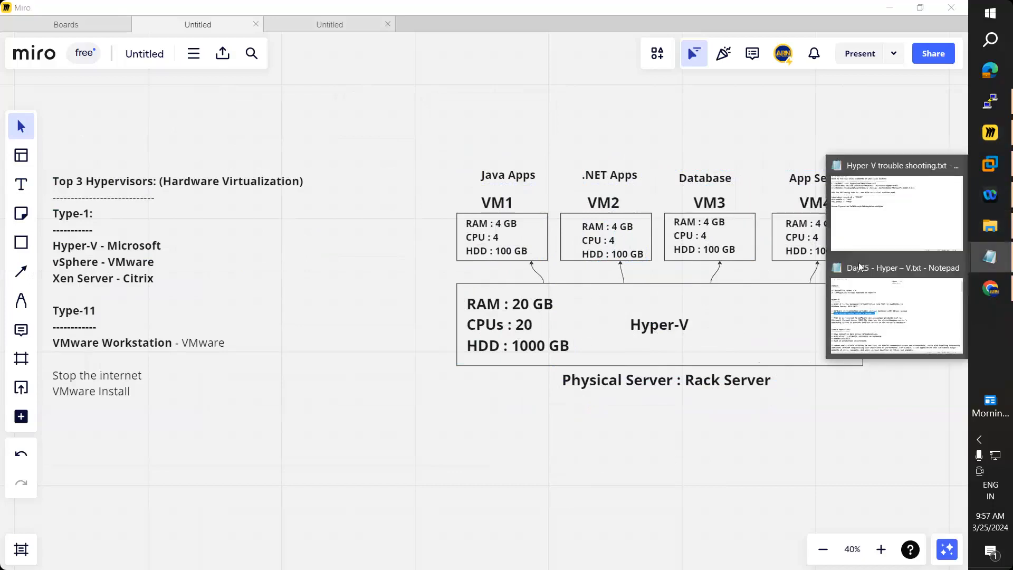
pyautogui.click(864, 317)
pyautogui.scroll(-6, 421, 300)
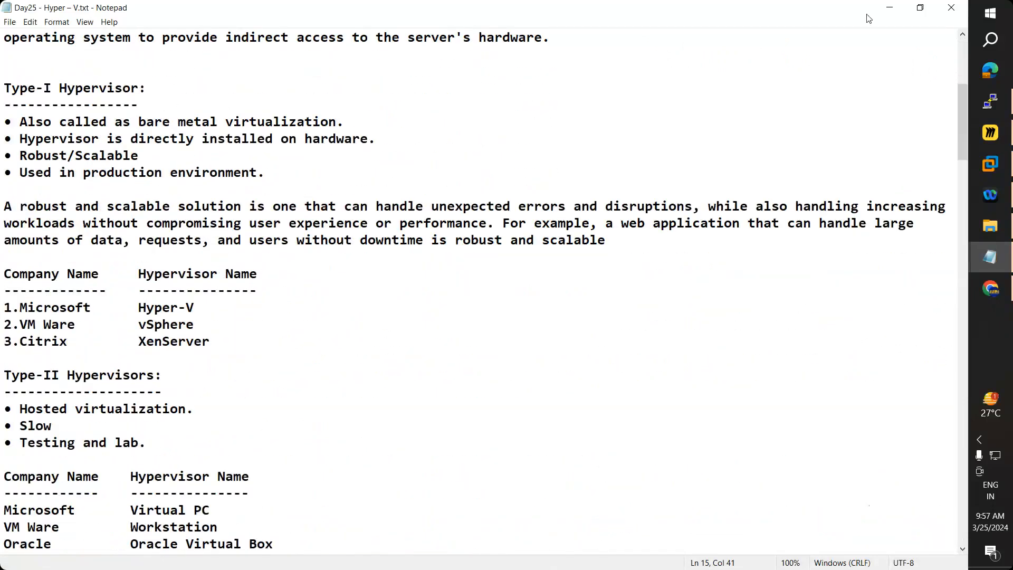
pyautogui.click(887, 10)
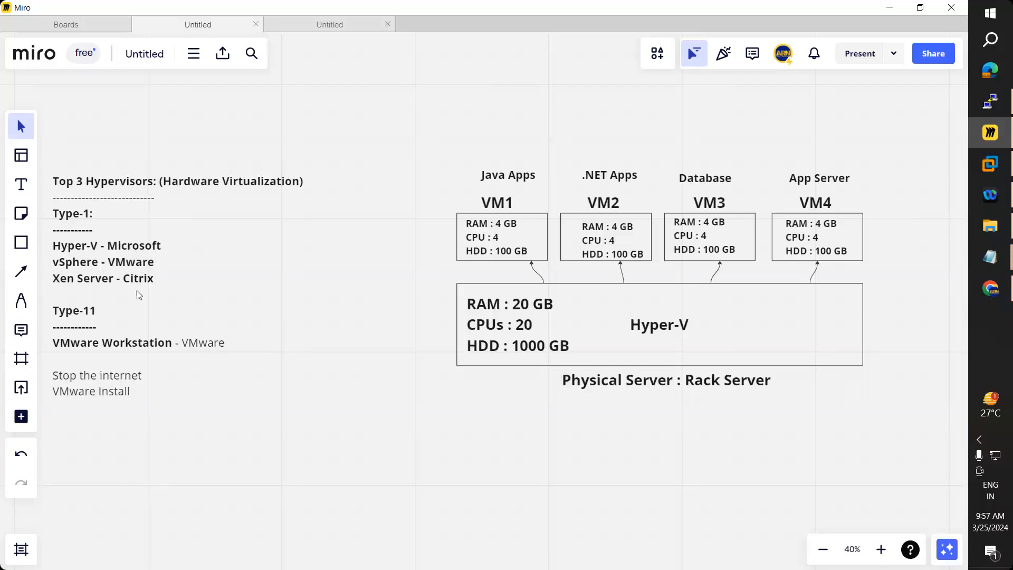
# Step: In Chrome, search Google for 'hypervisors in the market'
pyautogui.click(990, 288)
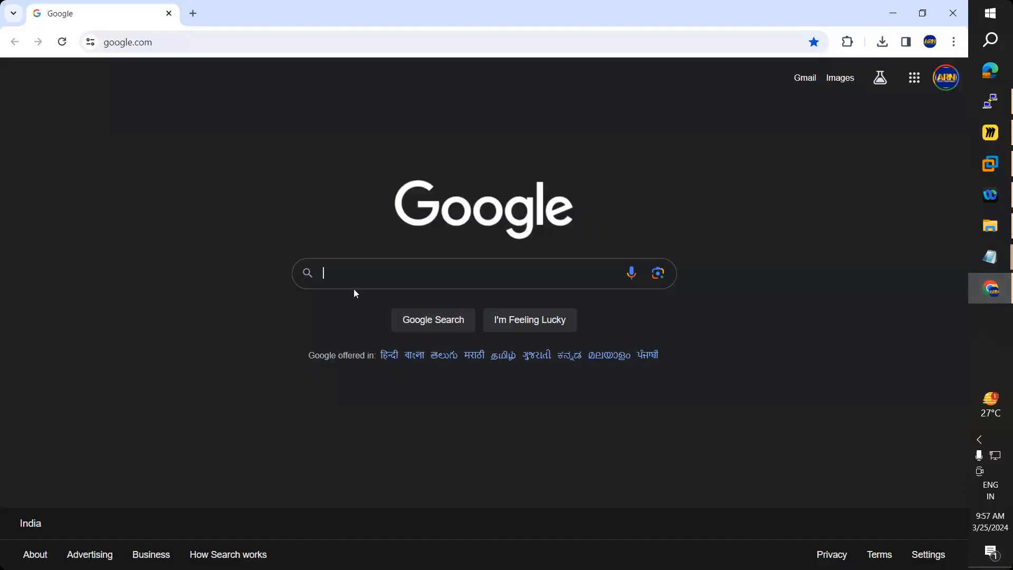
pyautogui.click(364, 273)
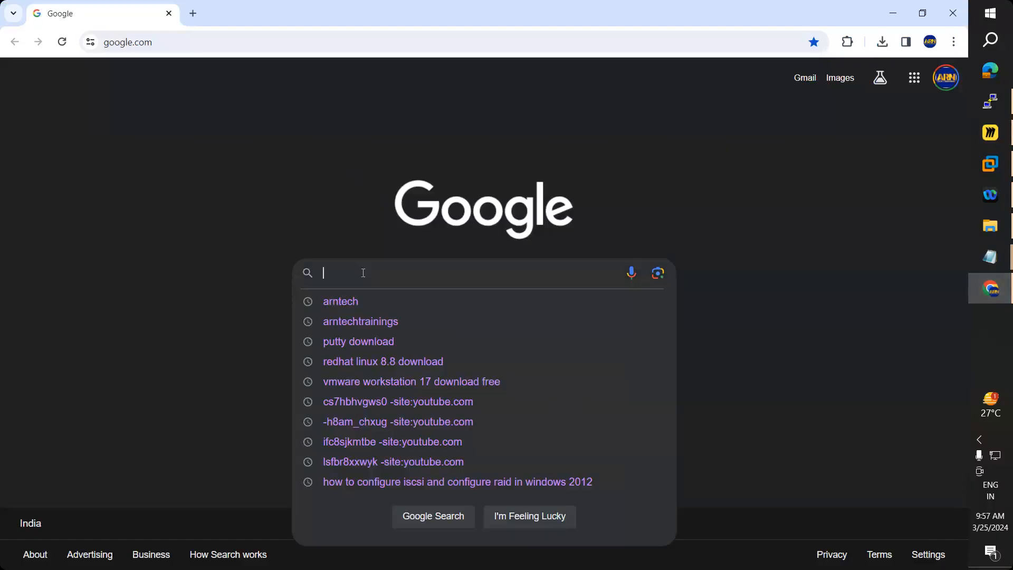
pyautogui.write('hypervi')
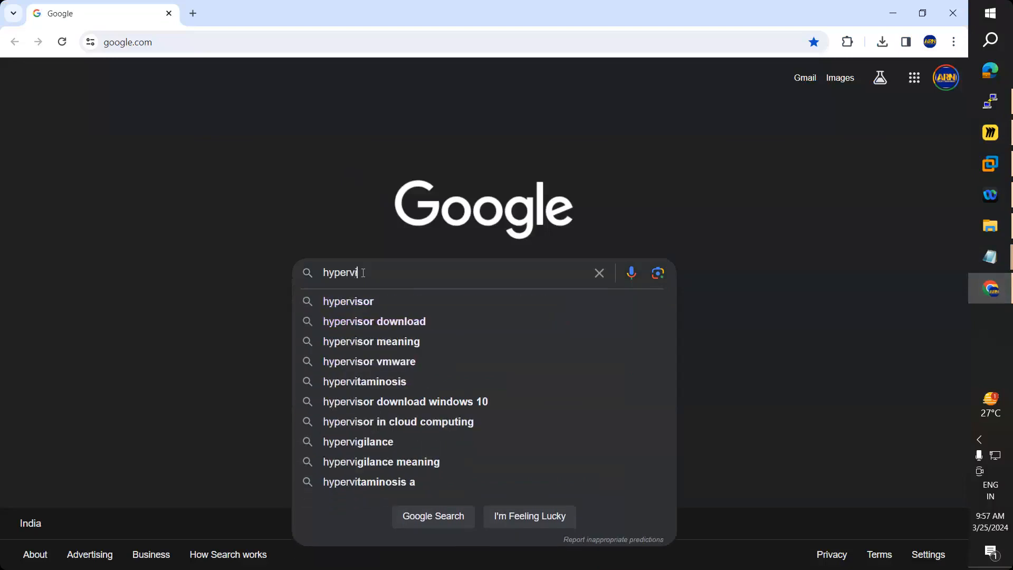
pyautogui.write('sor ')
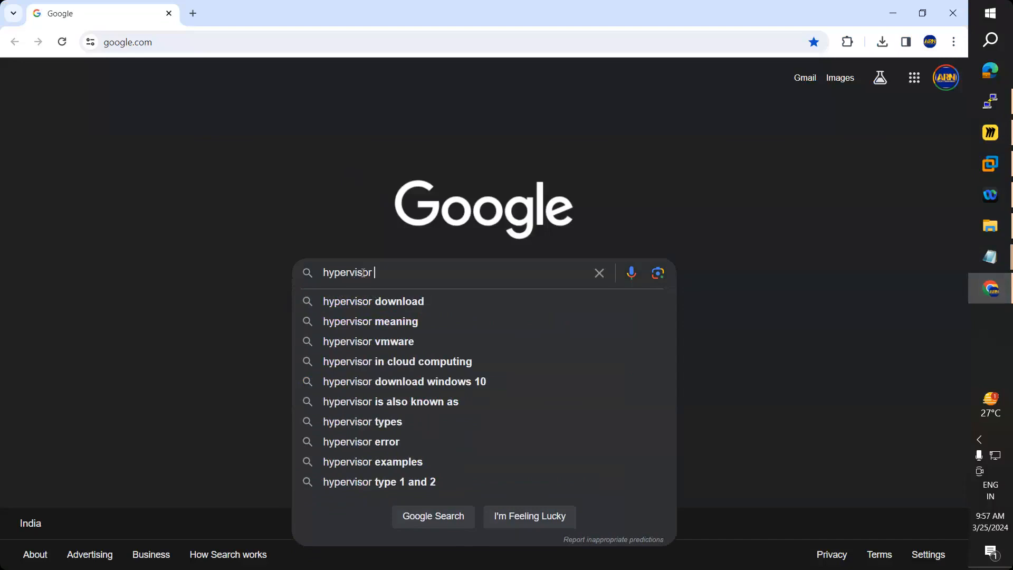
pyautogui.write('in the ')
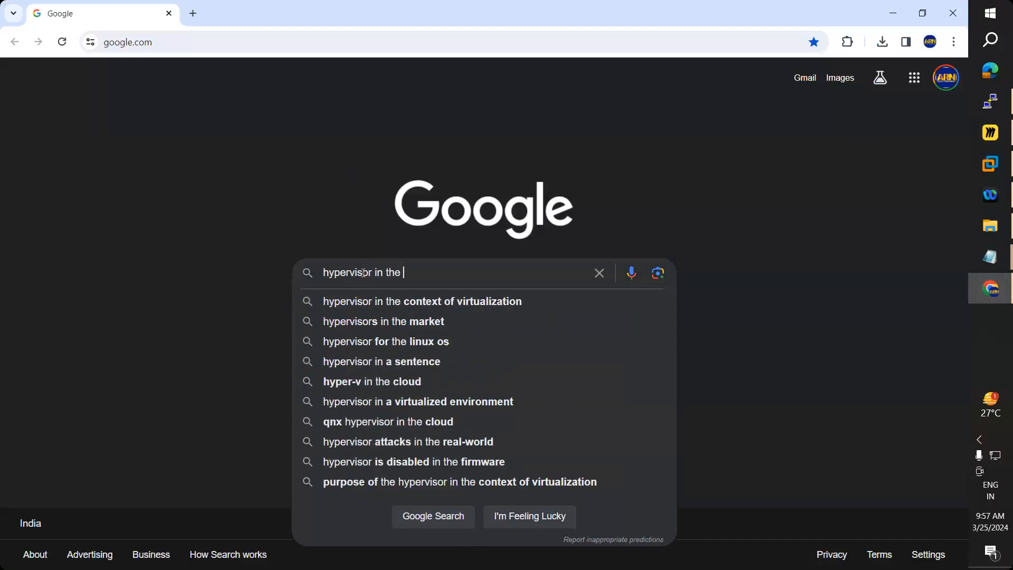
pyautogui.write('mar')
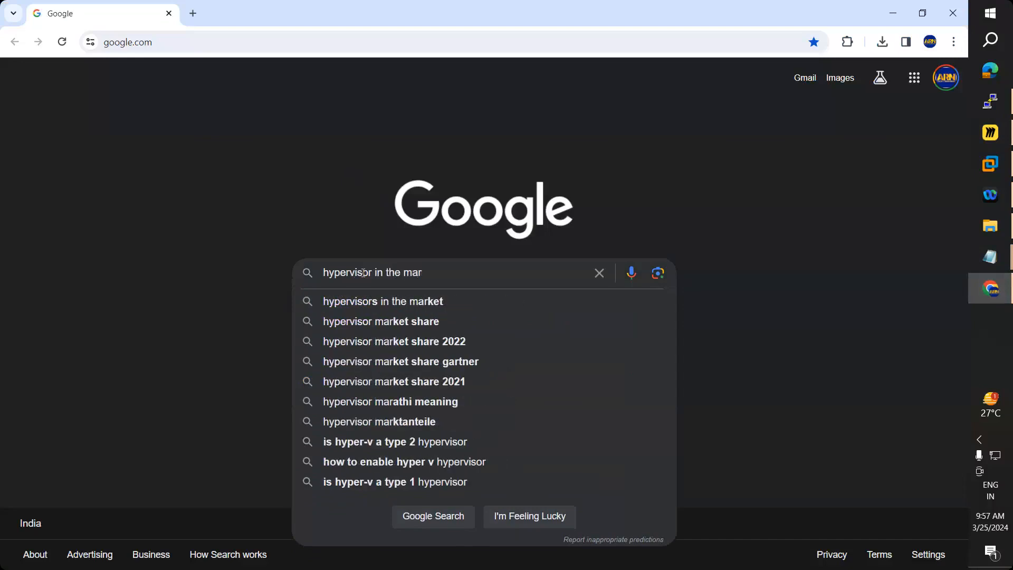
pyautogui.press('Down')
pyautogui.press('Return')
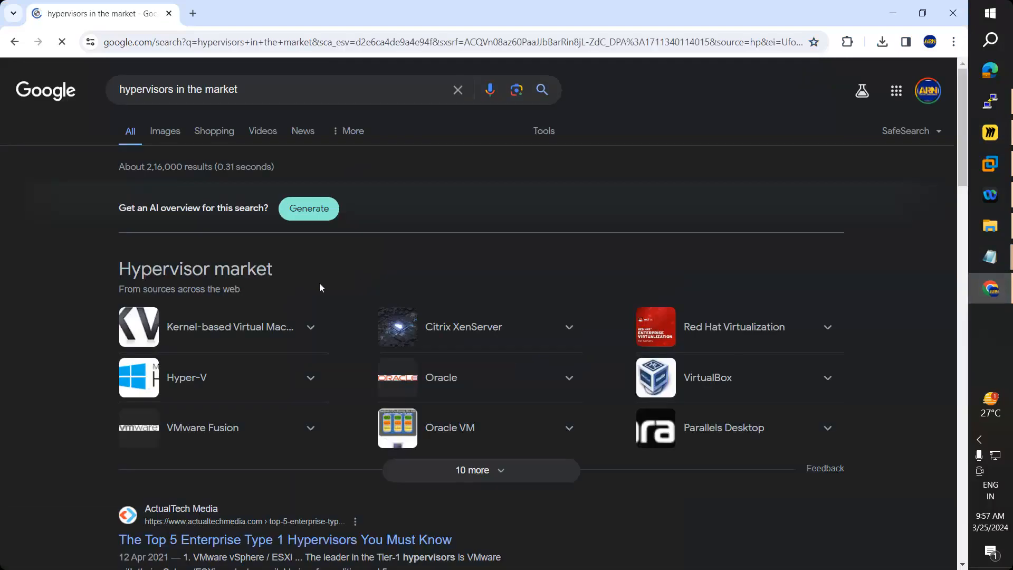
# Step: Expand the Hypervisor market list with '10 more', then return to the Miro board
pyautogui.click(499, 470)
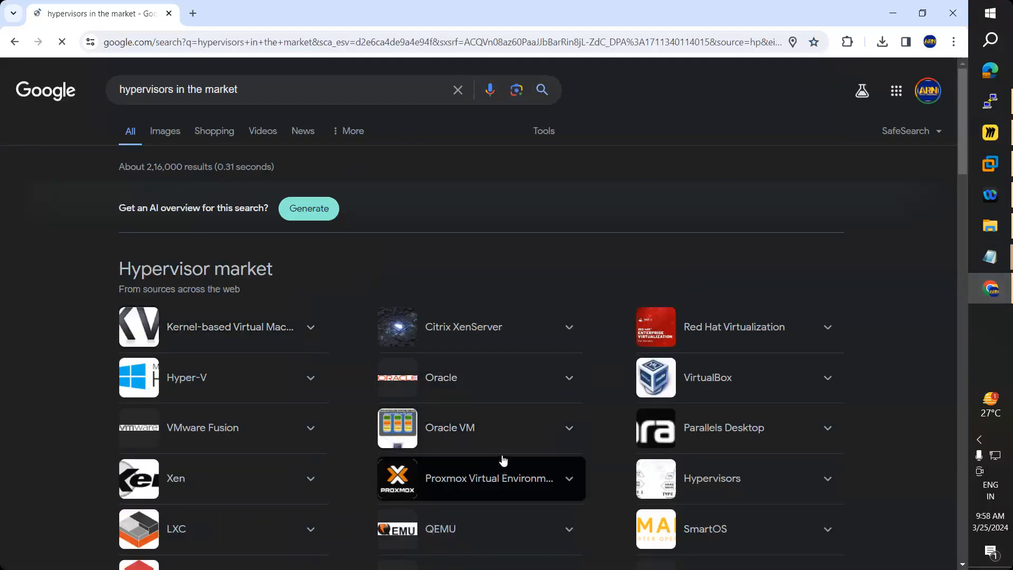
pyautogui.scroll(-1, 503, 462)
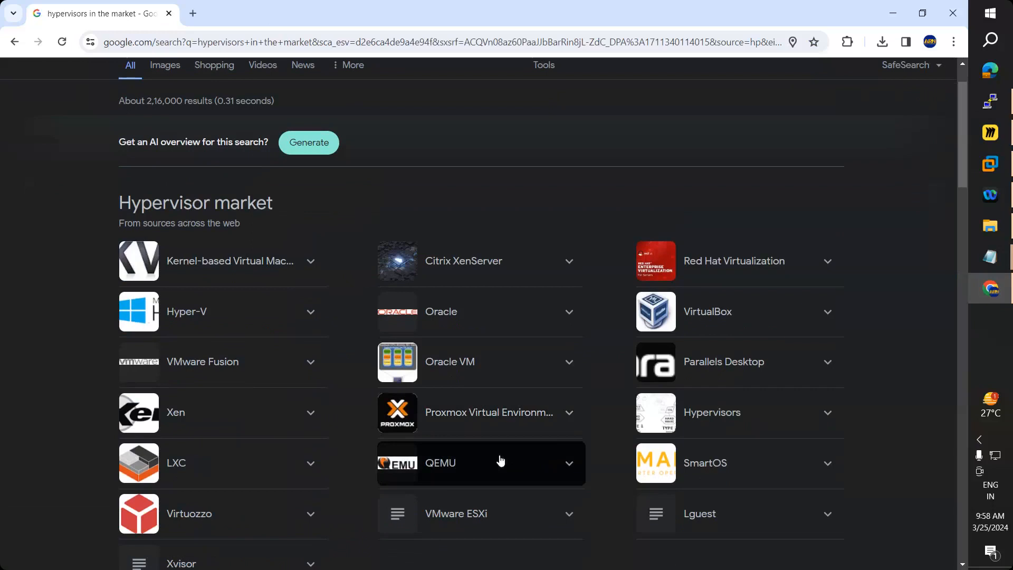
pyautogui.click(990, 134)
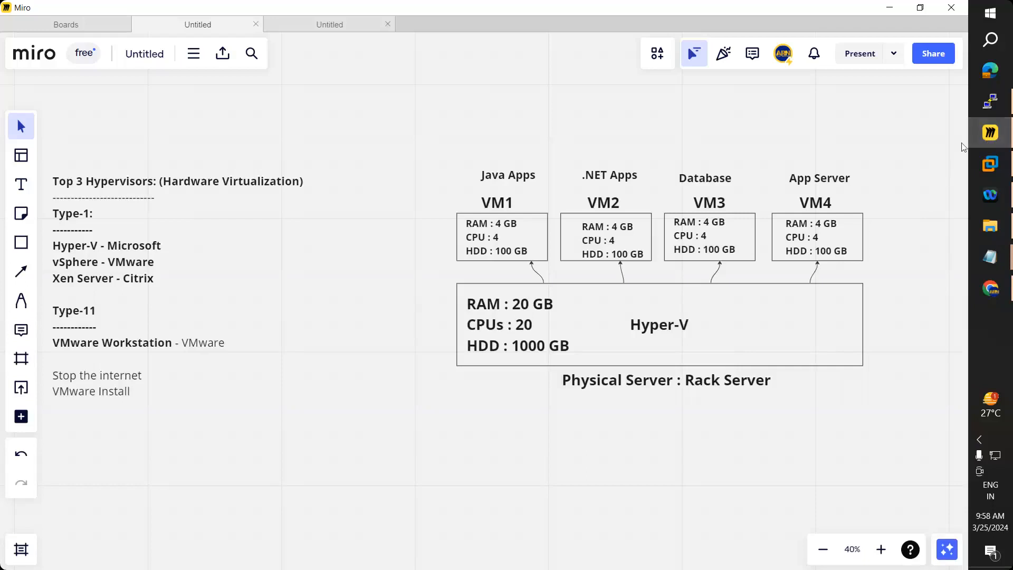
# Step: Bring the Chrome results for 'hypervisors in the market' back in front of Miro
pyautogui.moveTo(991, 139)
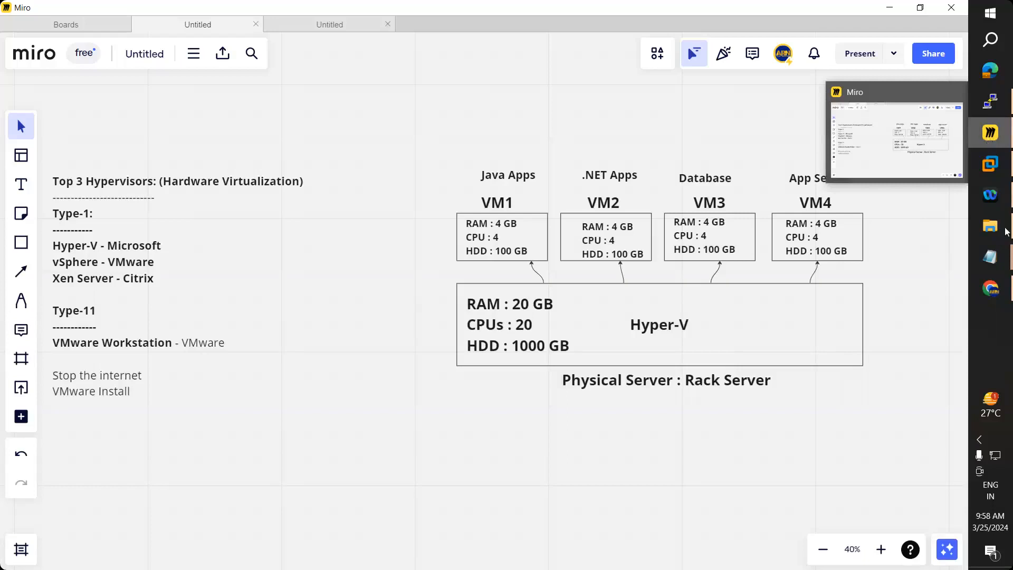
pyautogui.click(984, 303)
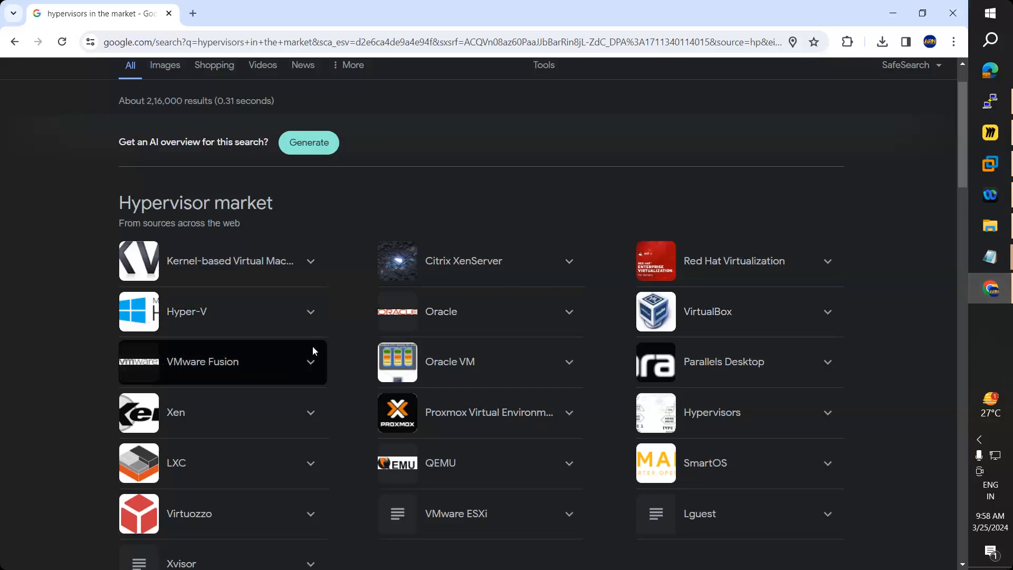
# Step: Collapse and re-expand the Hypervisor market list, browse its entries, then return to Miro
pyautogui.scroll(-3, 312, 347)
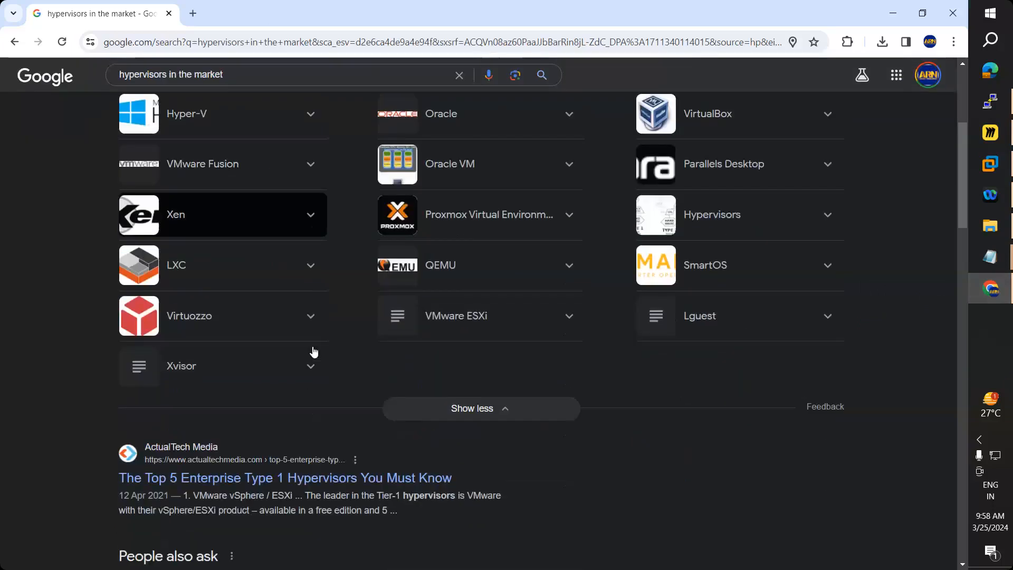
pyautogui.click(481, 418)
pyautogui.scroll(5, 494, 397)
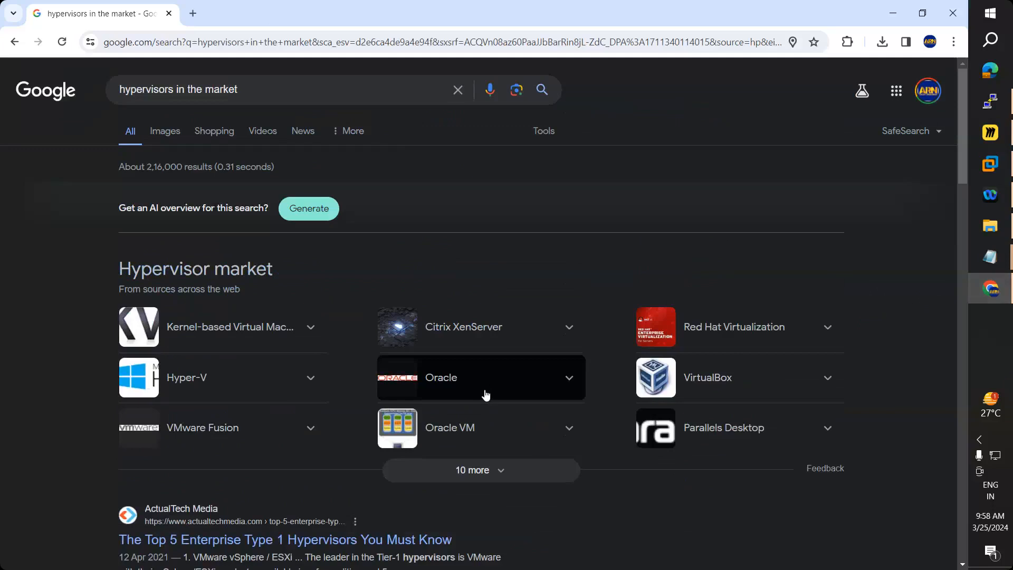
pyautogui.scroll(-2, 483, 390)
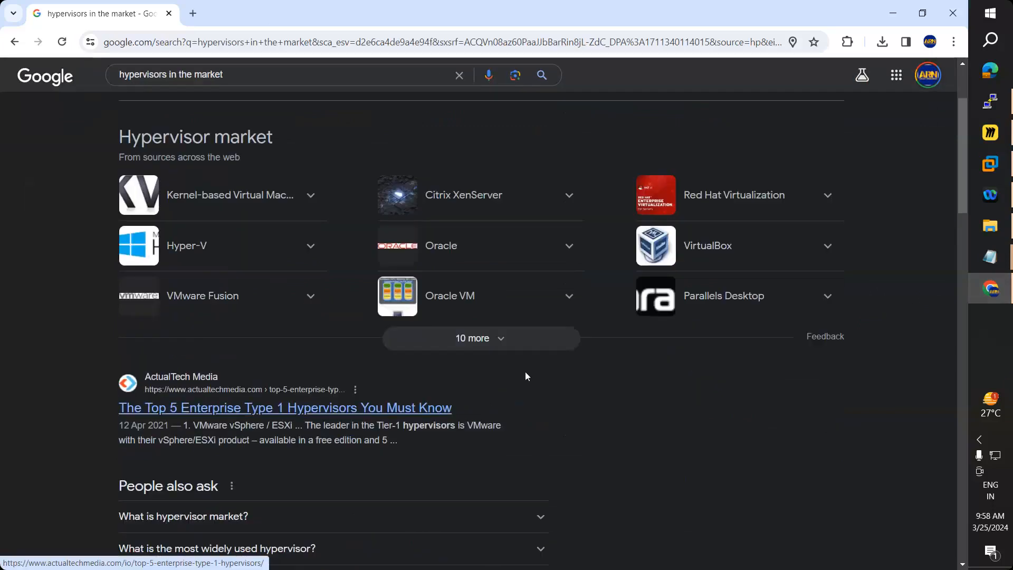
pyautogui.click(502, 344)
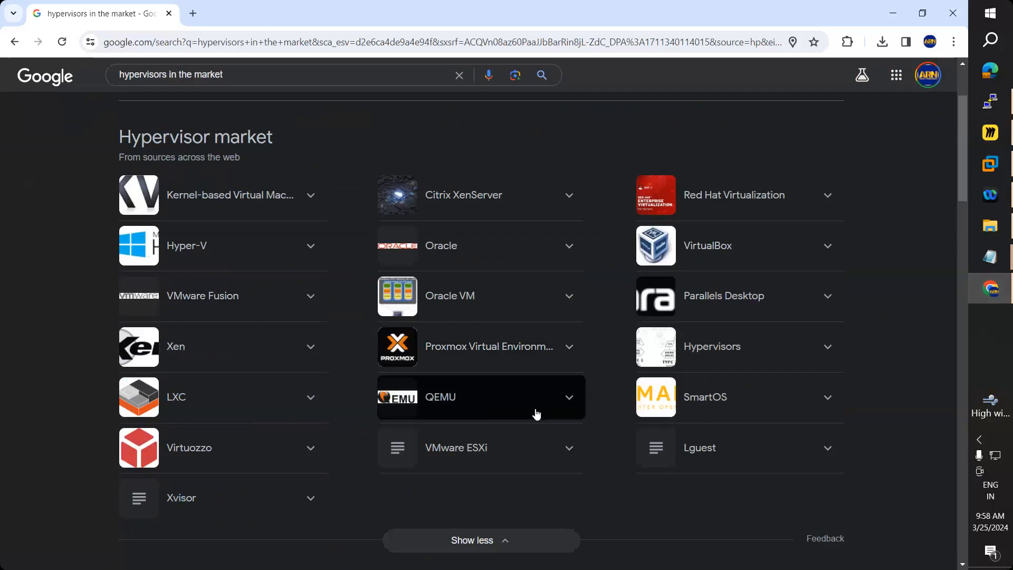
pyautogui.scroll(-2, 537, 415)
pyautogui.scroll(1, 570, 375)
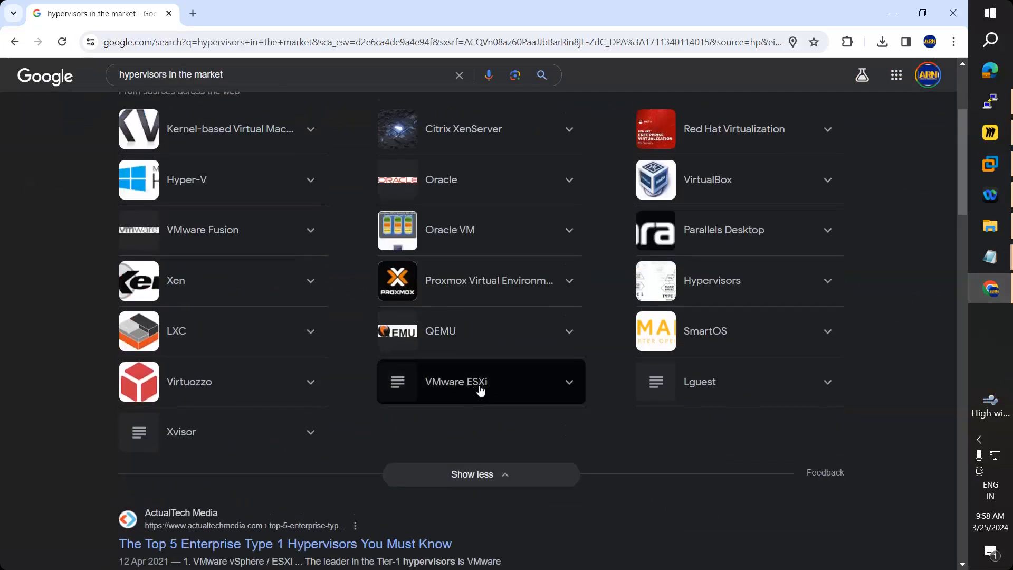
pyautogui.scroll(1, 482, 393)
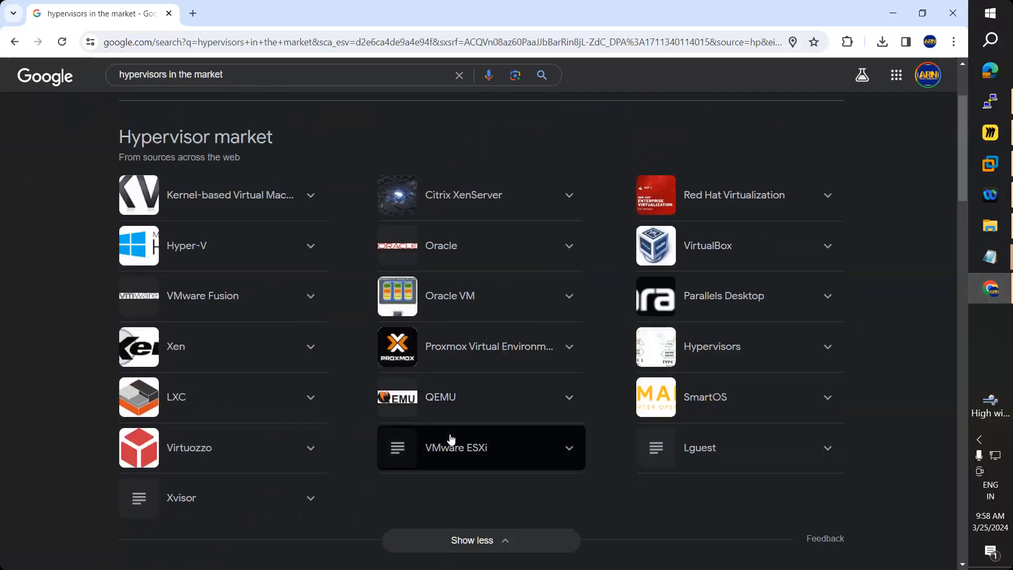
pyautogui.scroll(1, 458, 430)
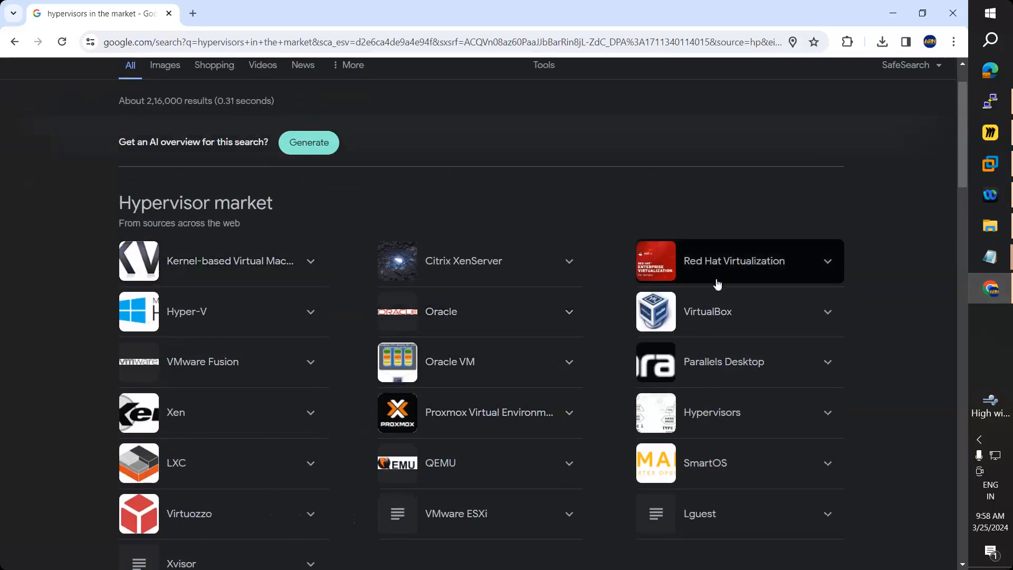
pyautogui.scroll(-1, 210, 450)
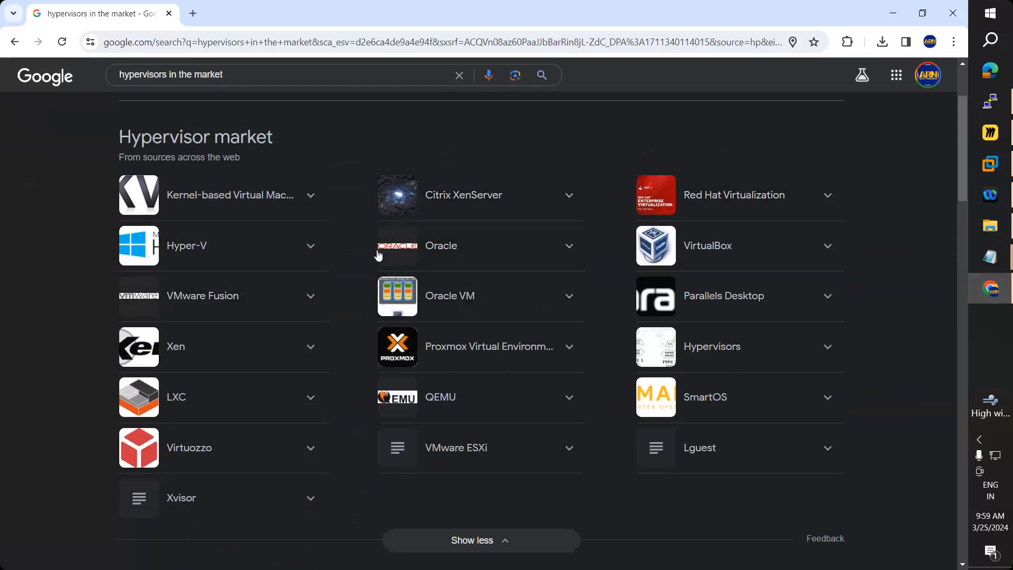
pyautogui.click(990, 132)
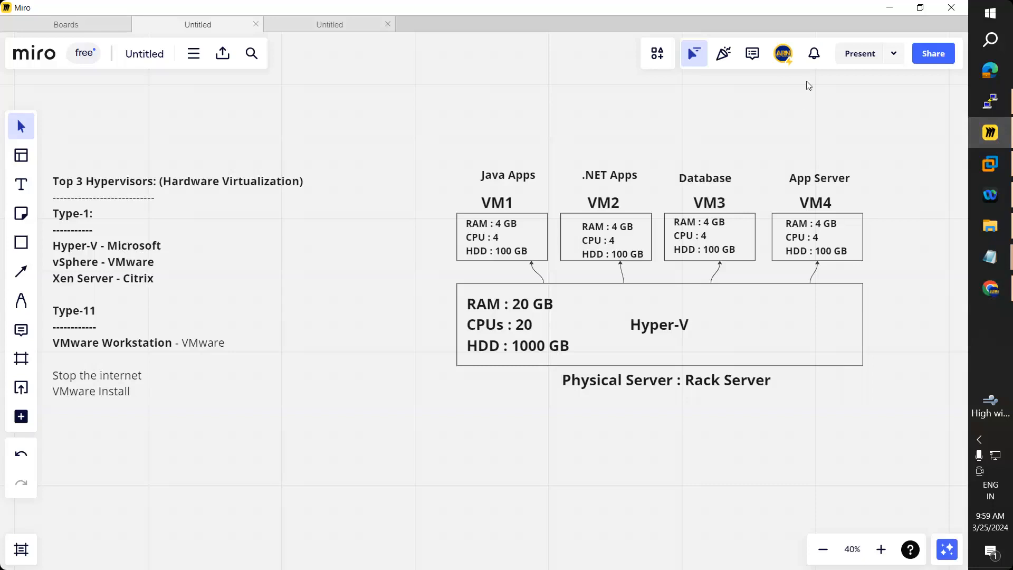
# Step: Bring up the Day25 notes and highlight the Type-II Hypervisors section and the Type-I vendor table
pyautogui.moveTo(991, 257)
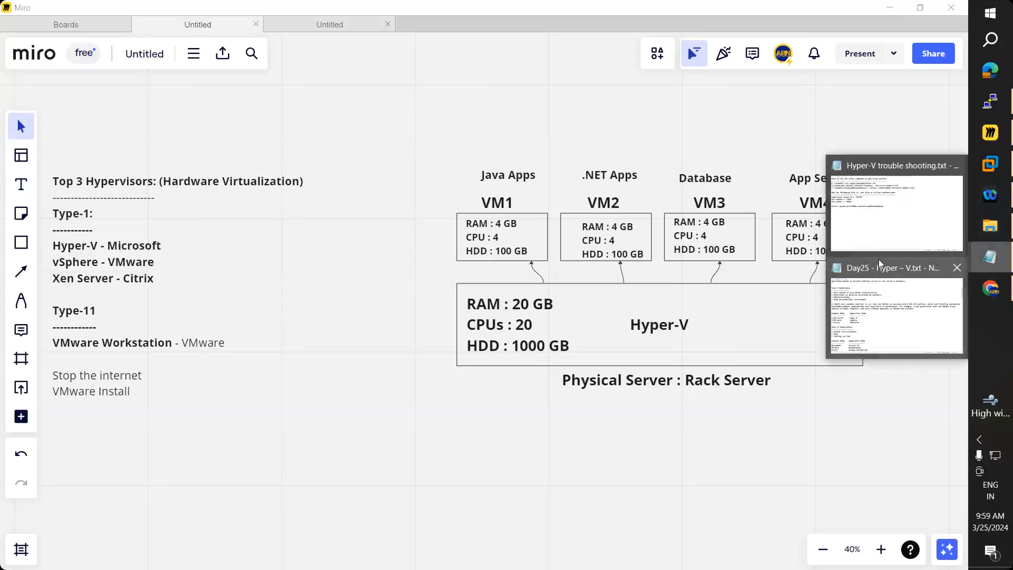
pyautogui.click(881, 313)
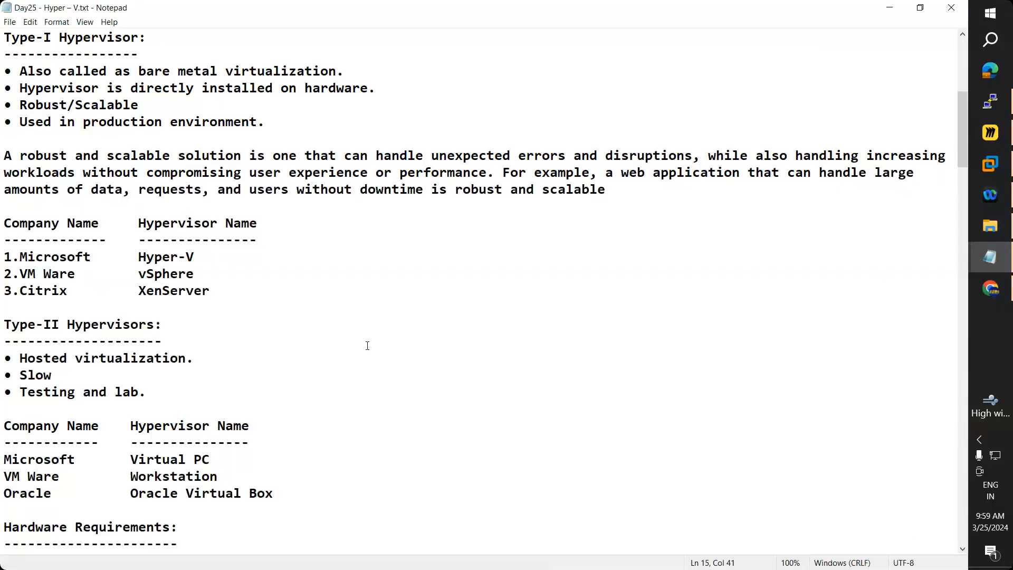
pyautogui.scroll(-2, 367, 345)
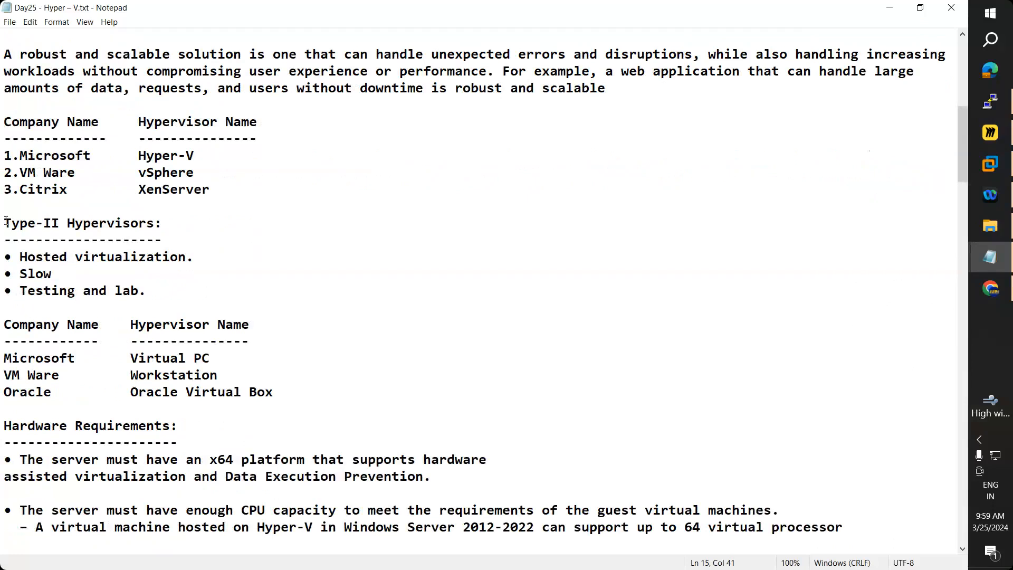
pyautogui.moveTo(4, 220); pyautogui.dragTo(199, 286)
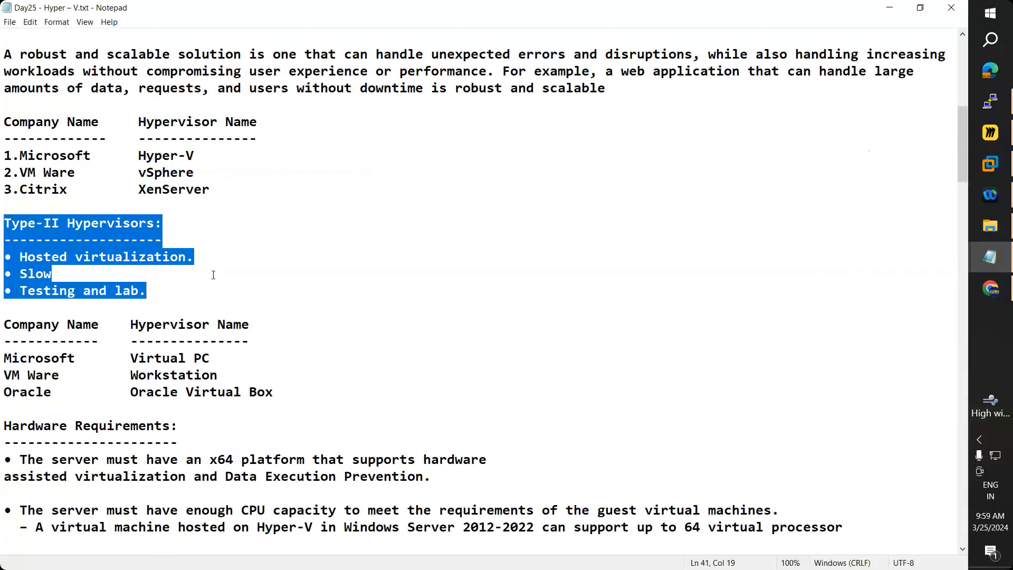
pyautogui.click(204, 264)
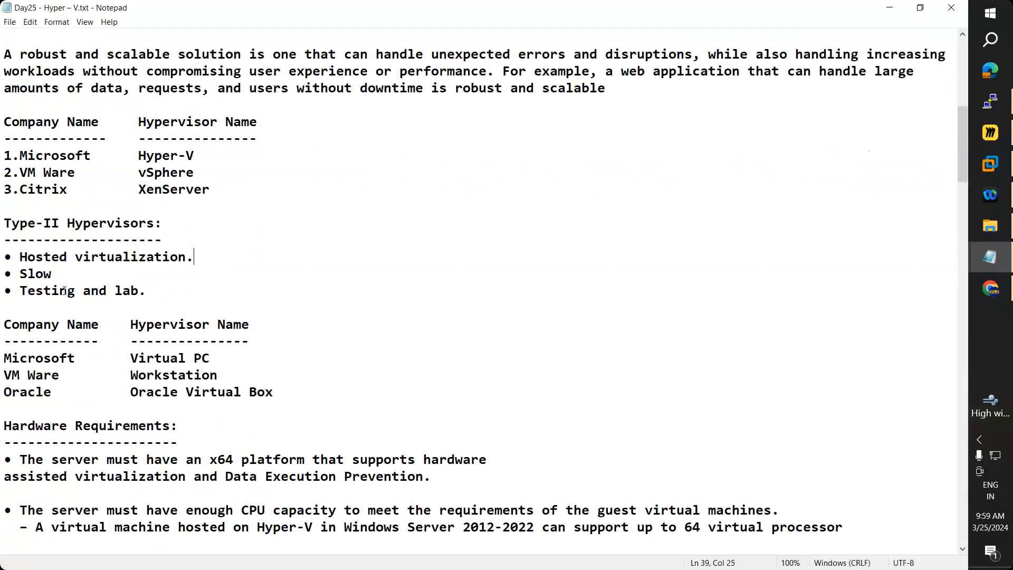
pyautogui.moveTo(219, 187); pyautogui.dragTo(4, 121)
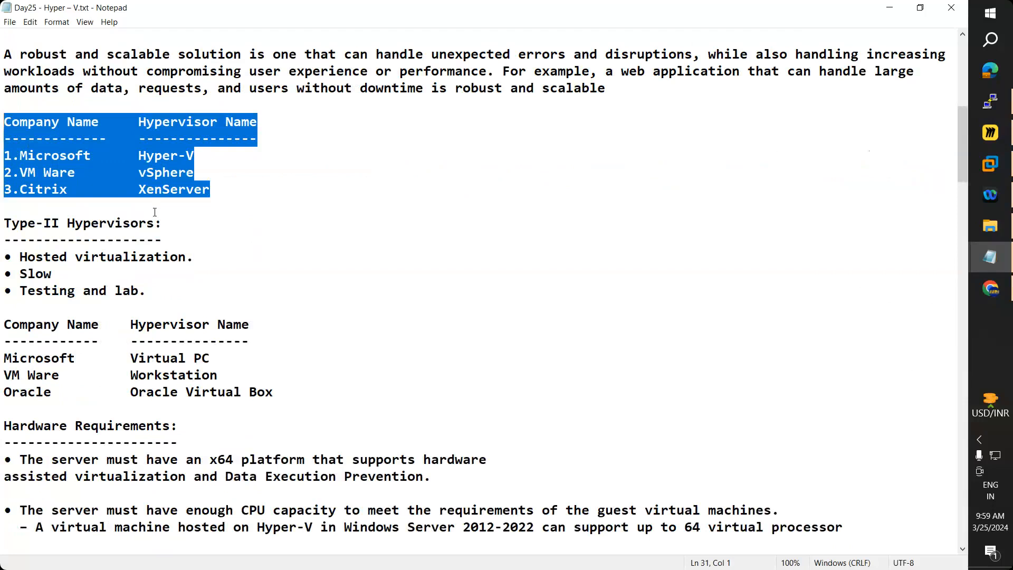
pyautogui.moveTo(148, 290); pyautogui.dragTo(4, 224)
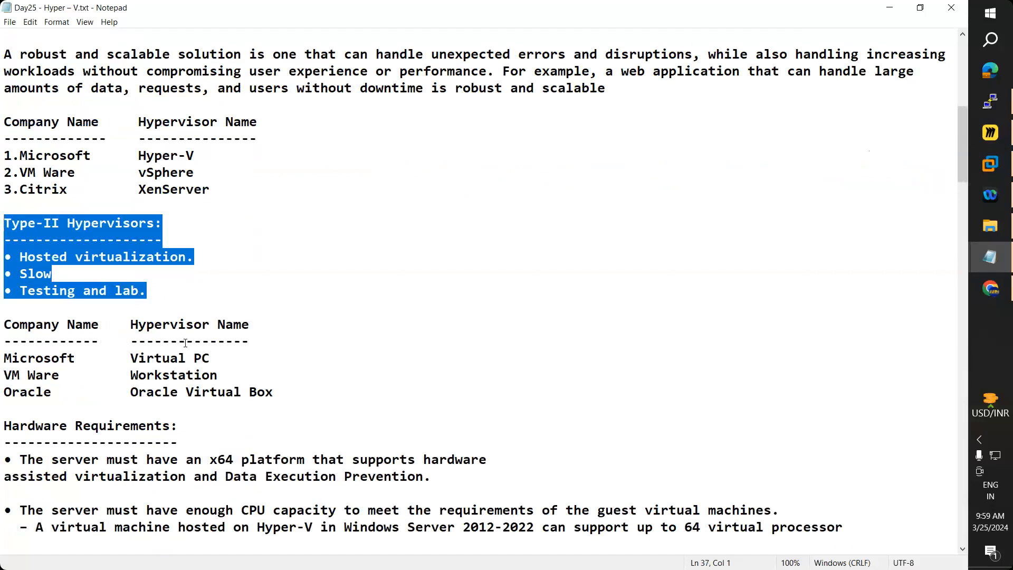
pyautogui.click(135, 288)
pyautogui.moveTo(163, 291); pyautogui.dragTo(4, 223)
# Step: Highlight the Type-II vendor table entries: Oracle Virtual Box, Virtual PC and VMware Workstation
pyautogui.scroll(-1, 121, 360)
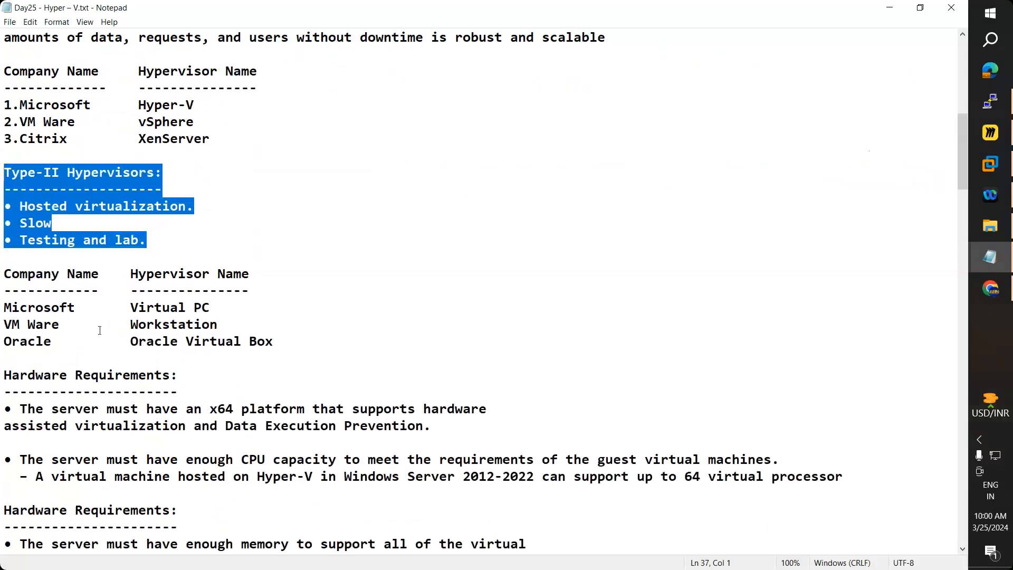
pyautogui.moveTo(12, 269); pyautogui.dragTo(218, 342)
pyautogui.moveTo(143, 354); pyautogui.dragTo(55, 304)
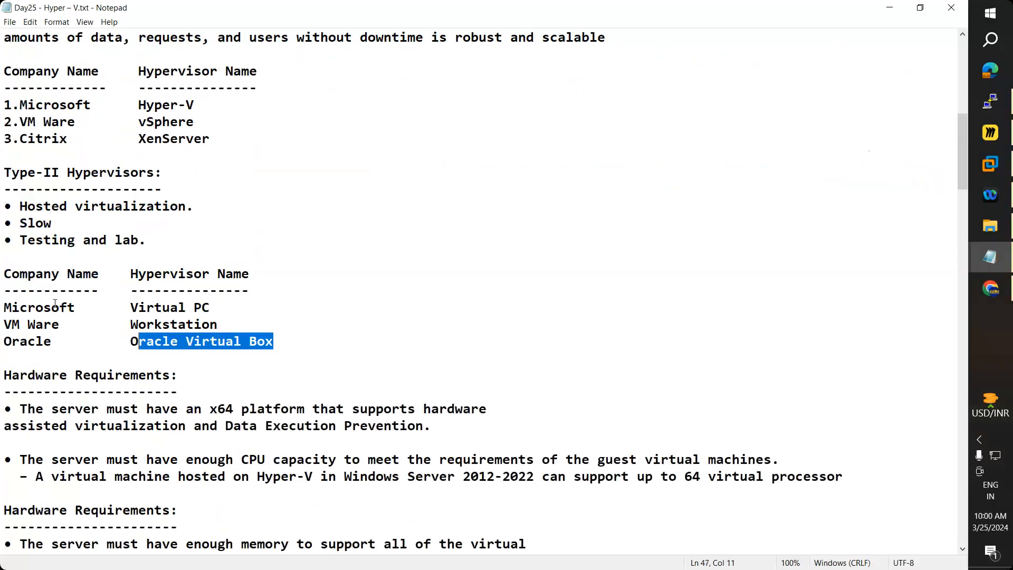
pyautogui.click(186, 305)
pyautogui.moveTo(131, 308); pyautogui.dragTo(213, 308)
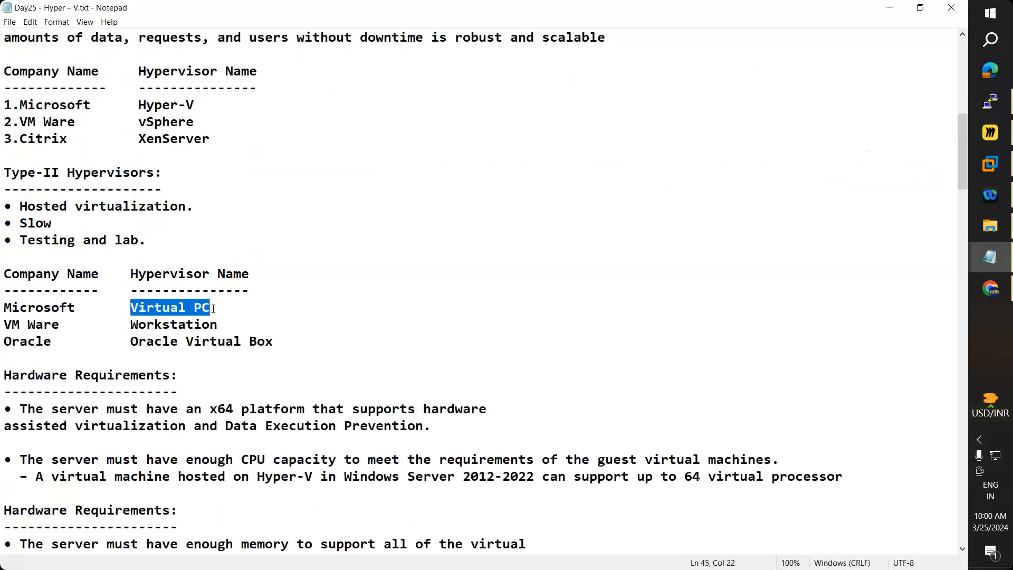
pyautogui.hotkey('shift', 'Left')
pyautogui.moveTo(4, 324); pyautogui.dragTo(52, 342)
pyautogui.click(374, 327)
pyautogui.hotkey('shift', 'Left')
pyautogui.hotkey('shift', 'Left')
pyautogui.hotkey('shift', 'Left')
pyautogui.hotkey('shift', 'Left')
pyautogui.hotkey('shift', 'Left')
pyautogui.hotkey('shift', 'Left')
pyautogui.hotkey('shift', 'Left')
pyautogui.hotkey('shift', 'Left')
pyautogui.hotkey('shift', 'Left')
pyautogui.hotkey('shift', 'Left')
pyautogui.hotkey('shift', 'Left')
pyautogui.hotkey('shift', 'Right')
pyautogui.hotkey('shift', 'Right')
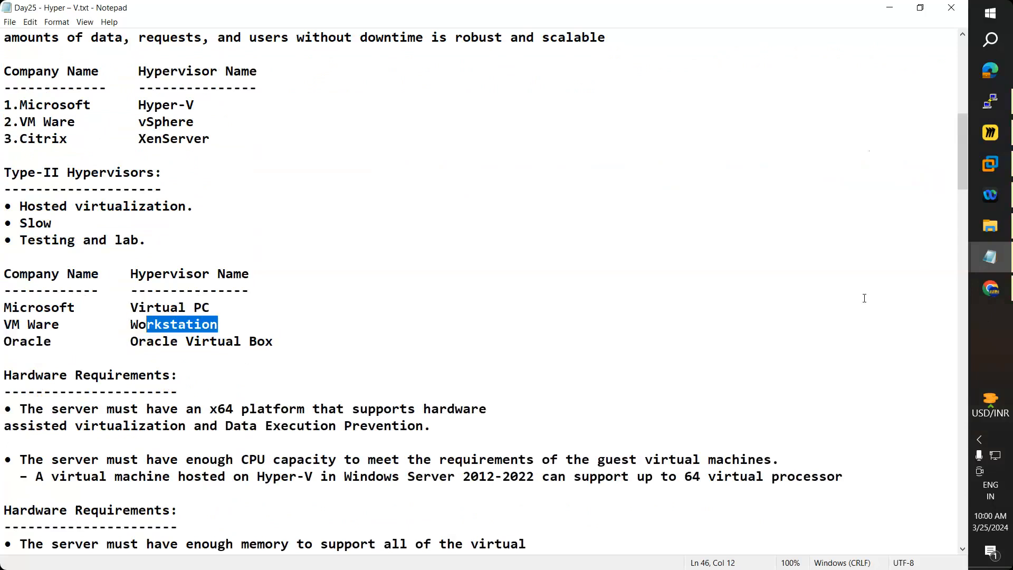
# Step: Highlight the VMware Workstation and Oracle Virtual Box rows, then return to Chrome's hypervisor market results
pyautogui.click(1005, 168)
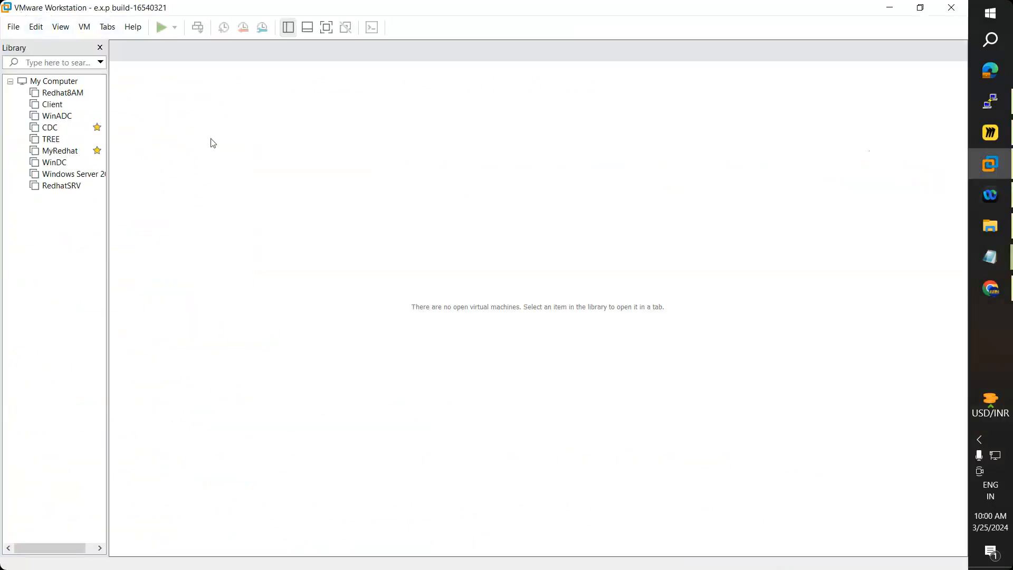
pyautogui.click(890, 8)
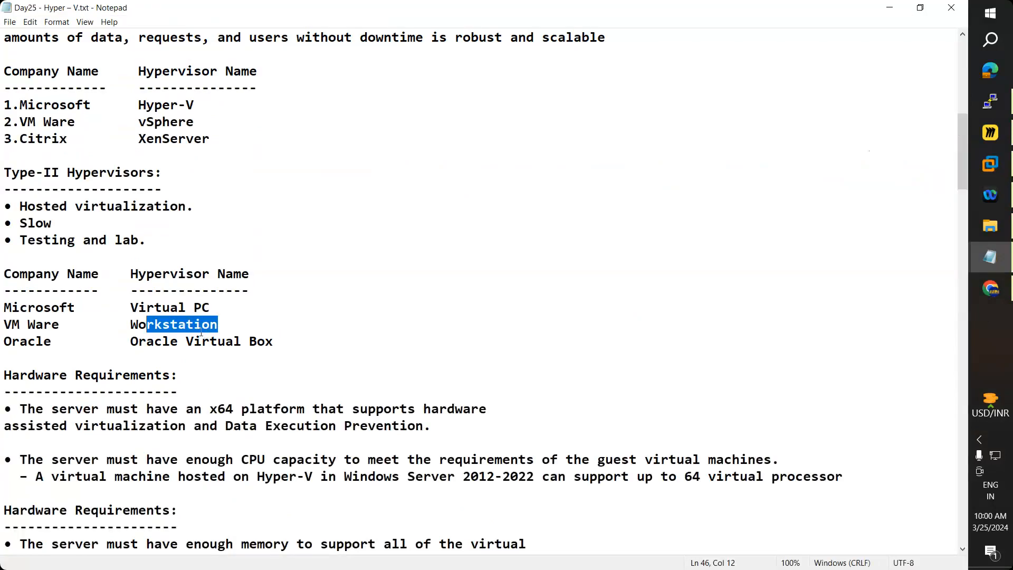
pyautogui.moveTo(218, 326); pyautogui.dragTo(3, 325)
pyautogui.moveTo(131, 341); pyautogui.dragTo(66, 341)
pyautogui.click(4, 341)
pyautogui.moveTo(3, 341); pyautogui.dragTo(272, 342)
pyautogui.click(296, 330)
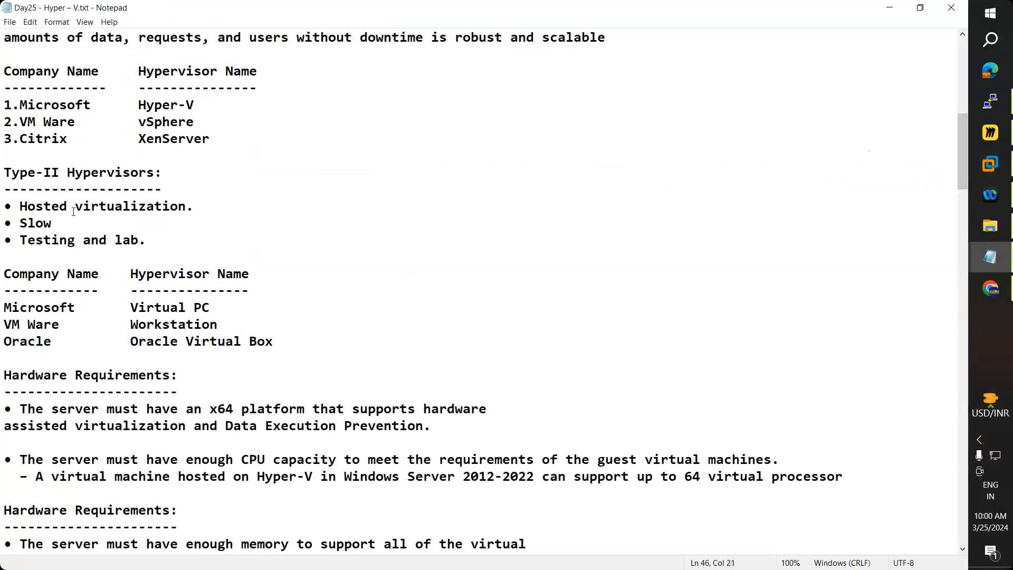
pyautogui.click(990, 288)
pyautogui.scroll(3, 173, 100)
# Step: Search Google for 'xen server type 11 hypervisor'
pyautogui.click(52, 94)
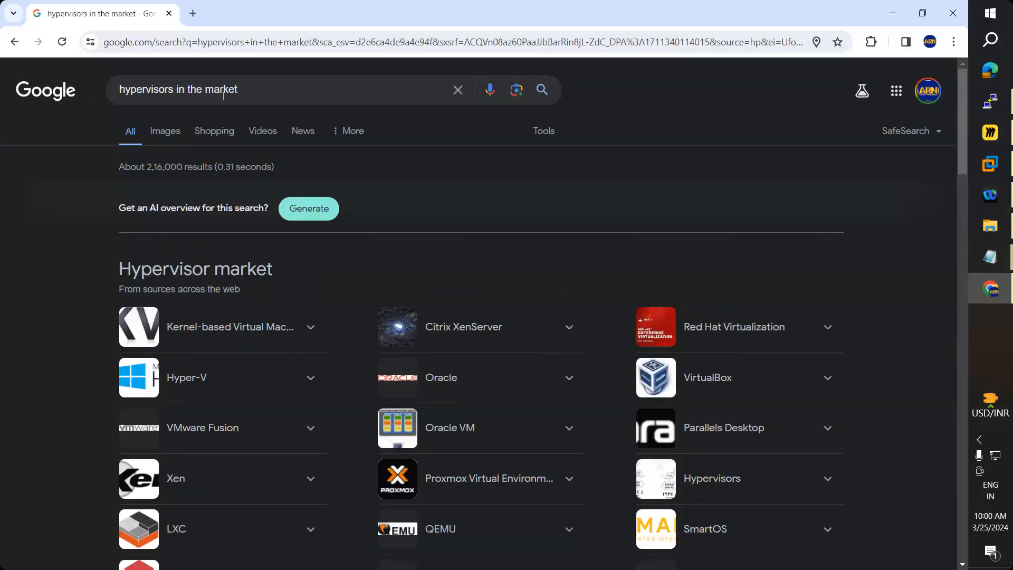
pyautogui.click(356, 274)
pyautogui.write('z')
pyautogui.press('BackSpace')
pyautogui.write('e')
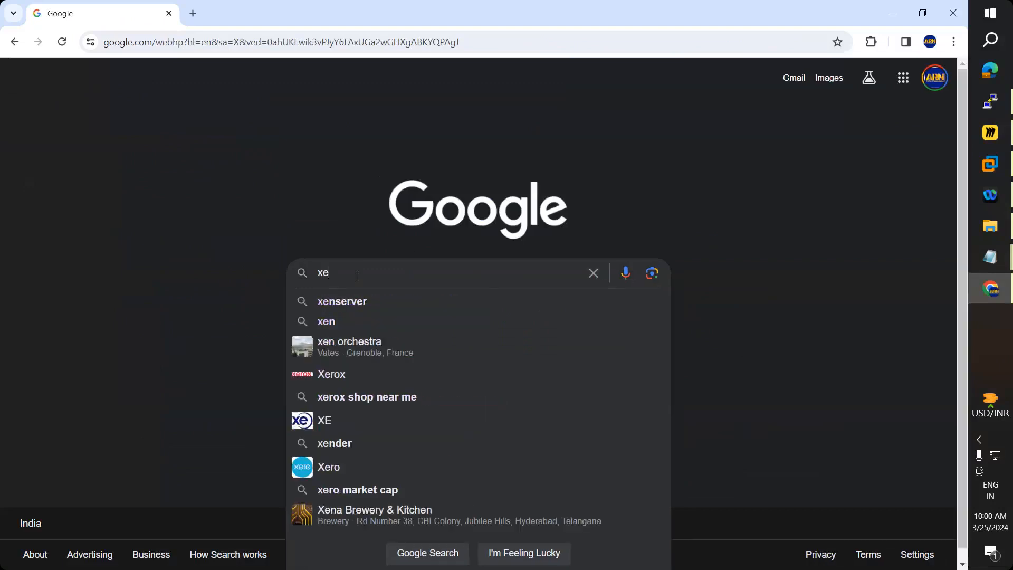
pyautogui.write('n server ty')
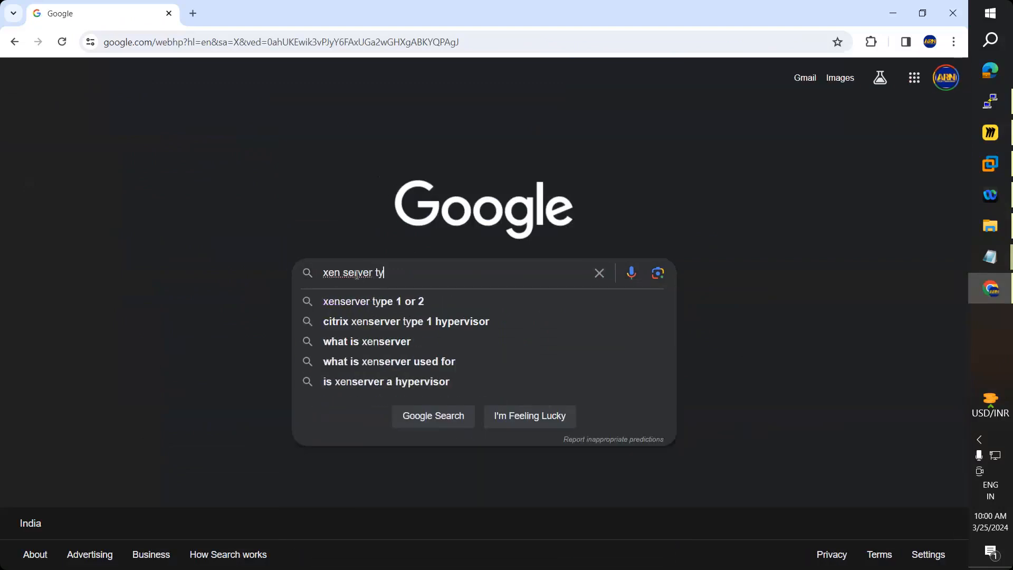
pyautogui.write('pe 11')
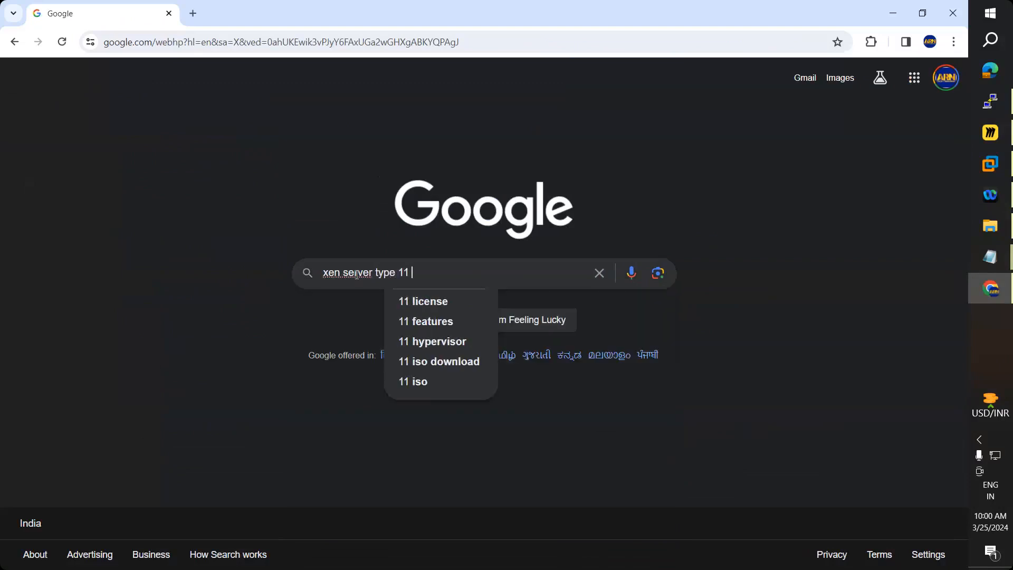
pyautogui.write(' hyper')
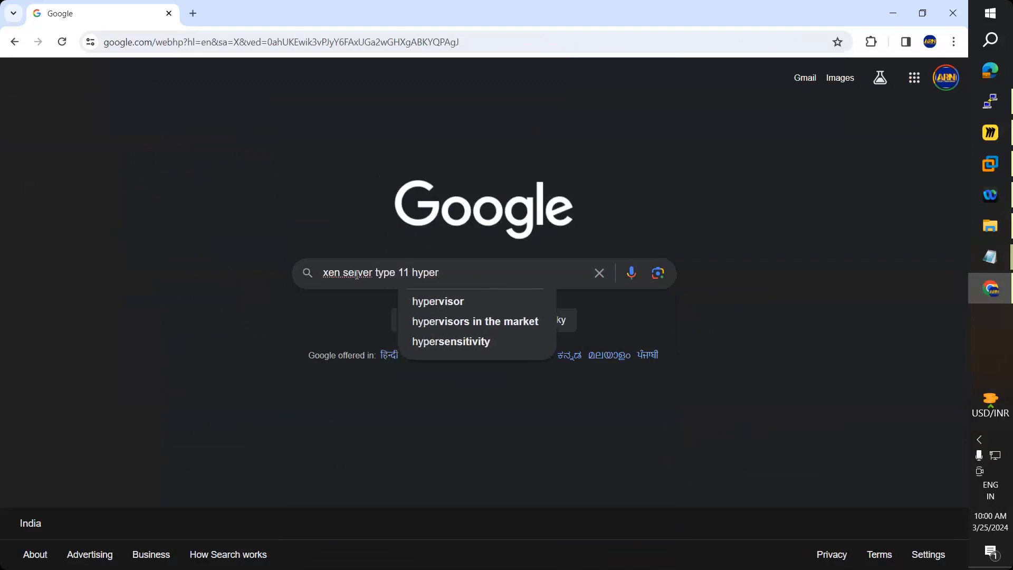
pyautogui.click(415, 300)
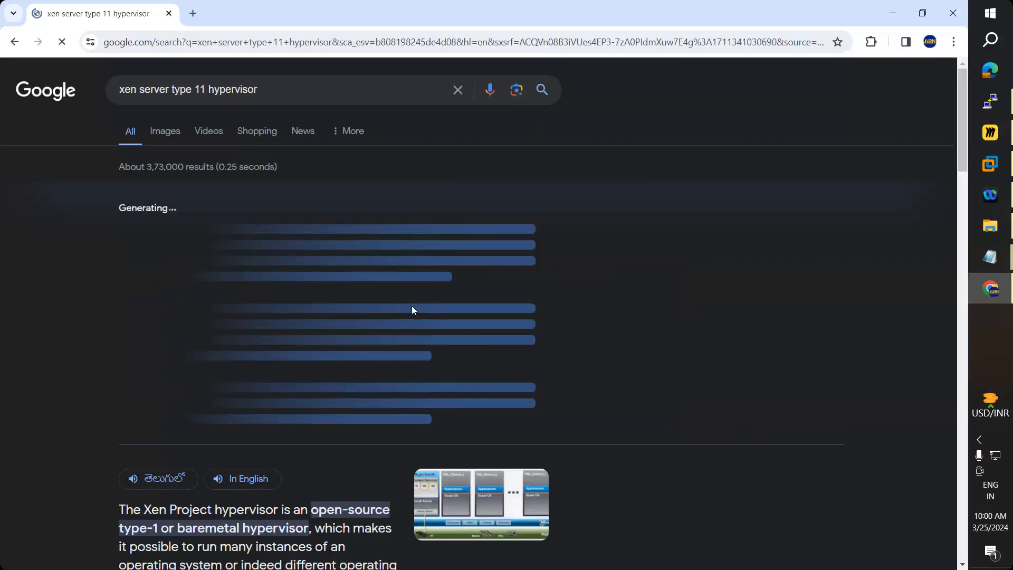
# Step: Expand the 'Is Xen a Type 1 or Type 2 hypervisor?' answer, then return to the Day25 notes
pyautogui.scroll(-3, 406, 319)
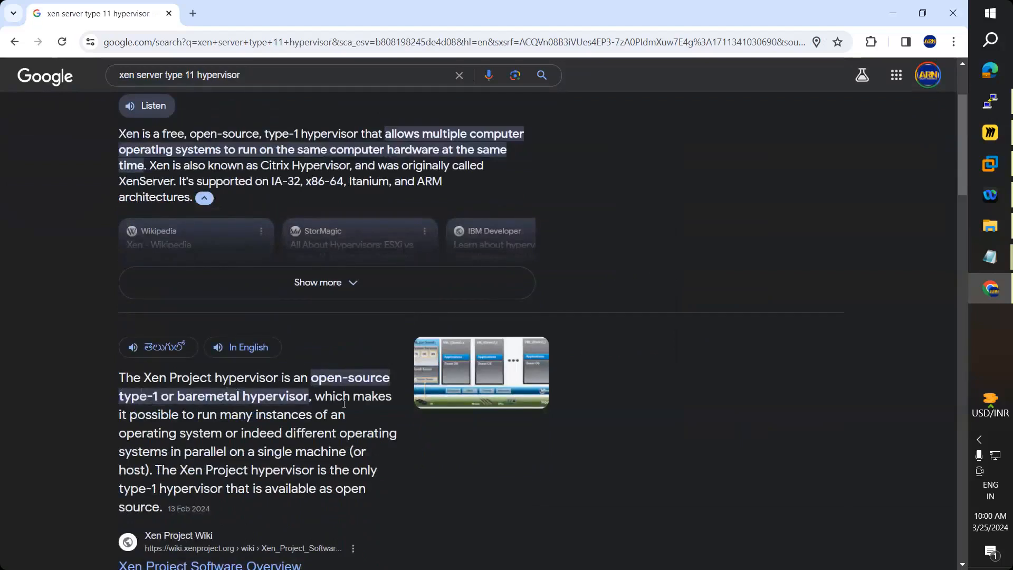
pyautogui.scroll(-5, 379, 407)
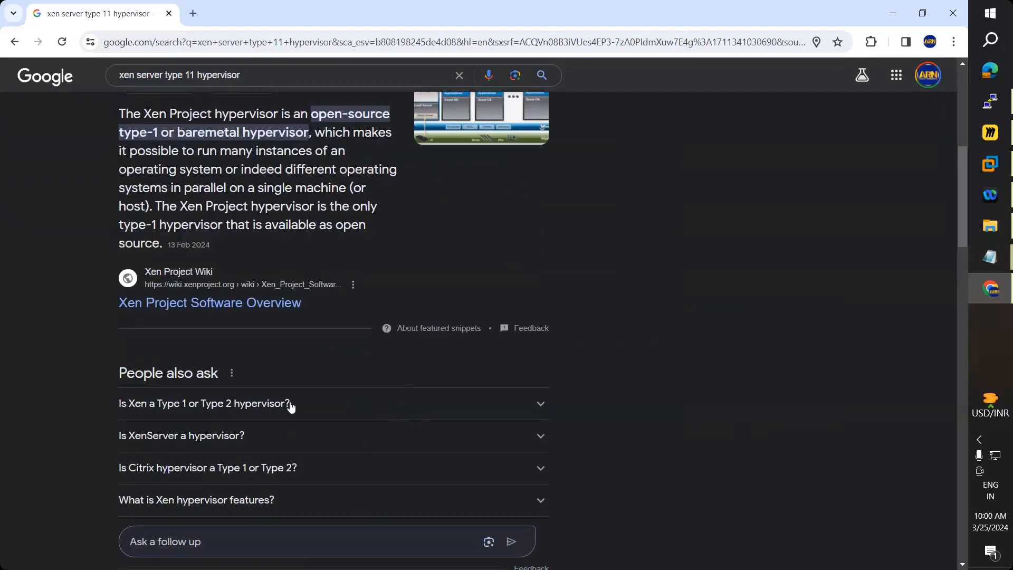
pyautogui.click(290, 407)
pyautogui.scroll(-1, 290, 407)
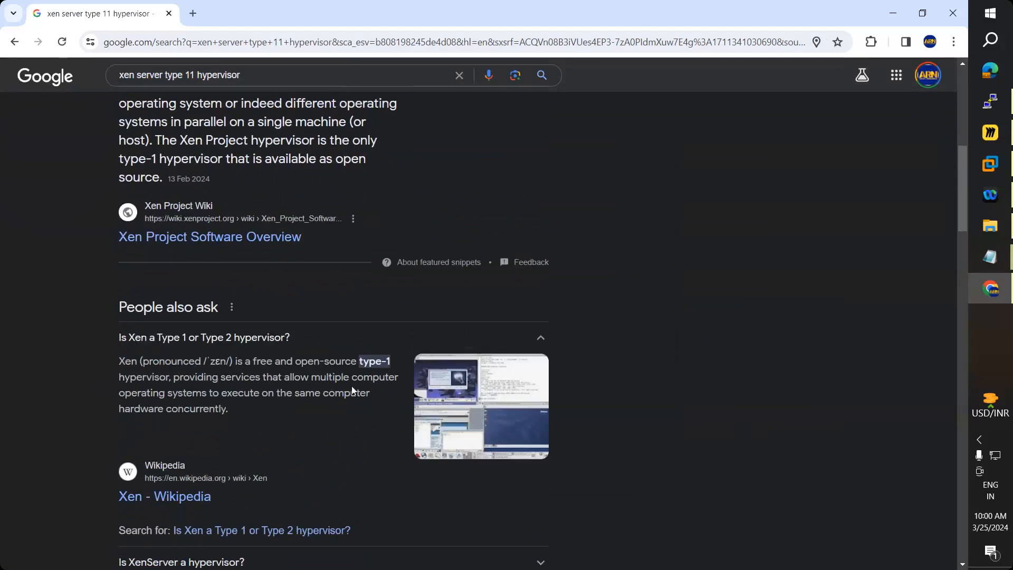
pyautogui.hotkey('alt', 'Tab')
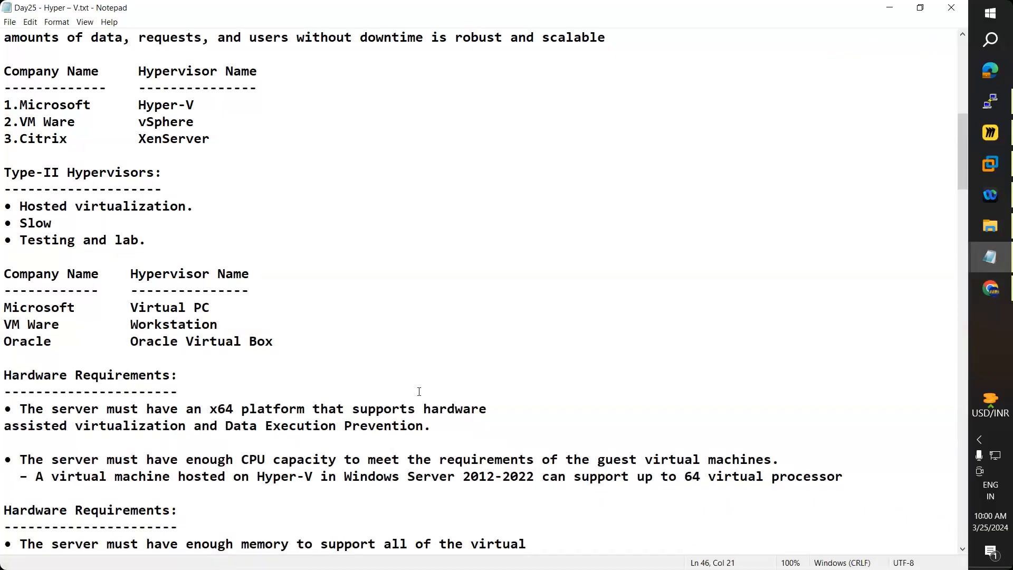
# Step: Highlight the Type-II vendor rows and the first Hardware Requirements block
pyautogui.moveTo(314, 348); pyautogui.dragTo(4, 307)
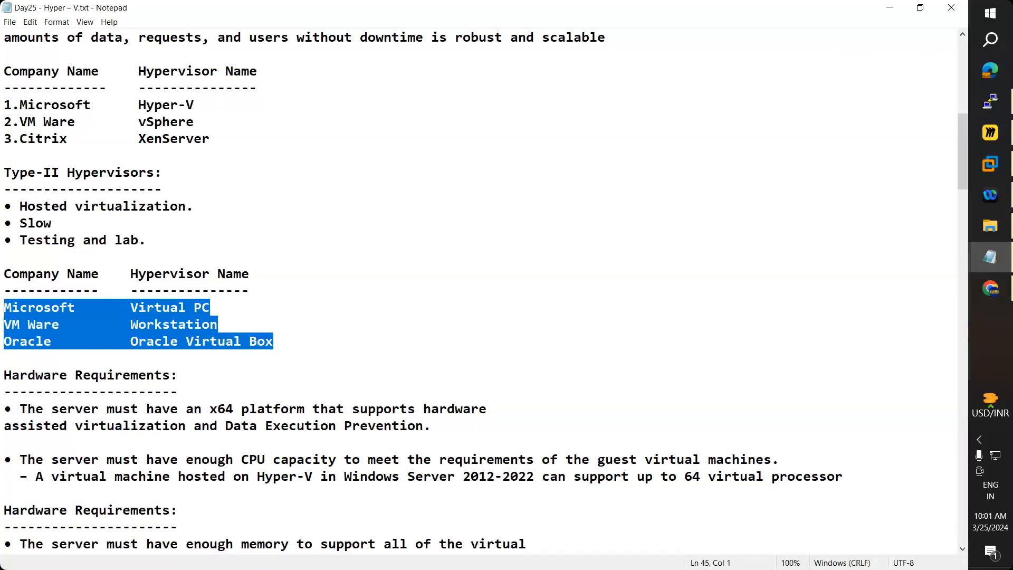
pyautogui.click(71, 303)
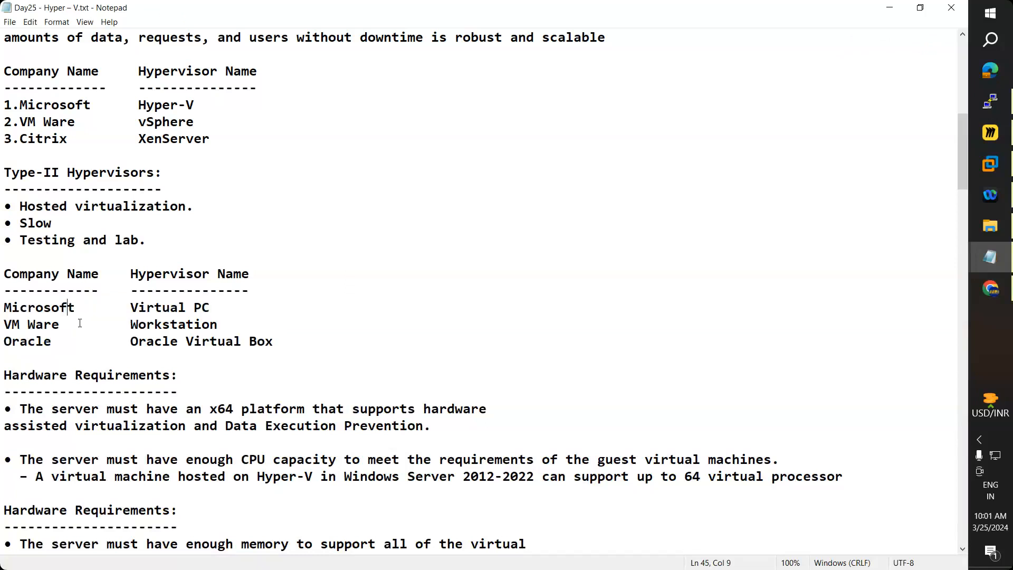
pyautogui.moveTo(210, 307); pyautogui.dragTo(3, 308)
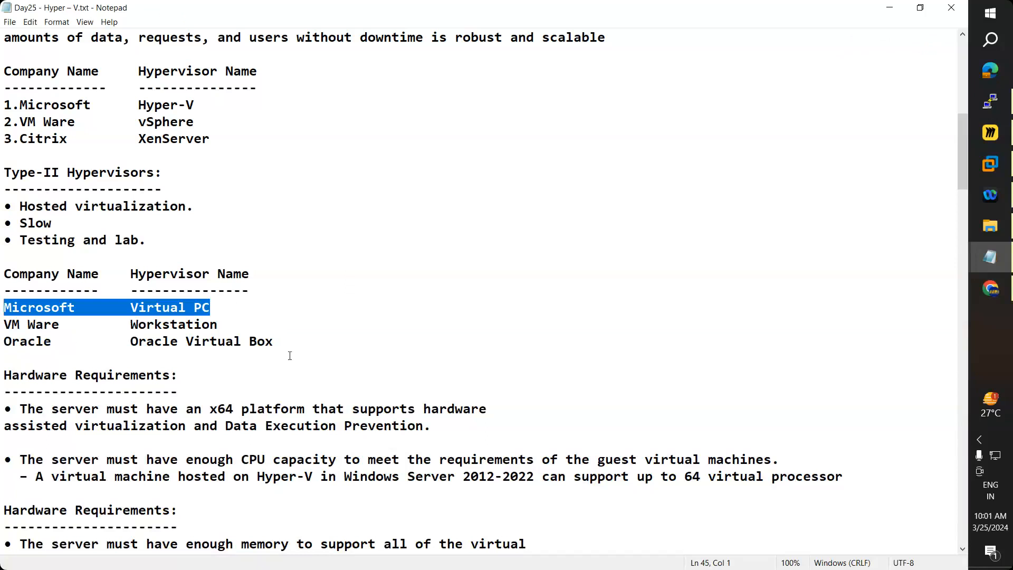
pyautogui.scroll(-2, 289, 355)
pyautogui.scroll(-1, 290, 355)
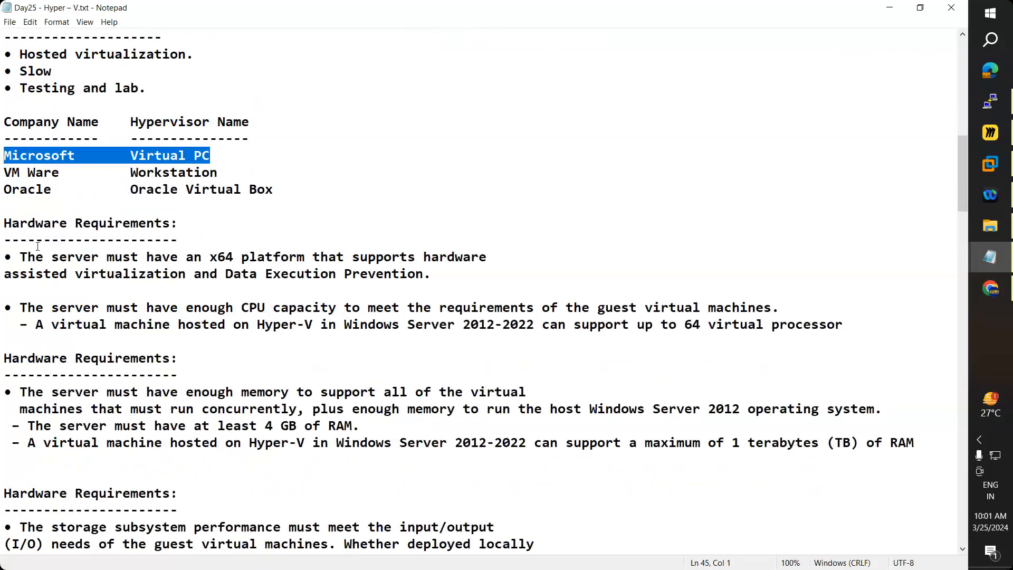
pyautogui.moveTo(4, 223); pyautogui.dragTo(854, 332)
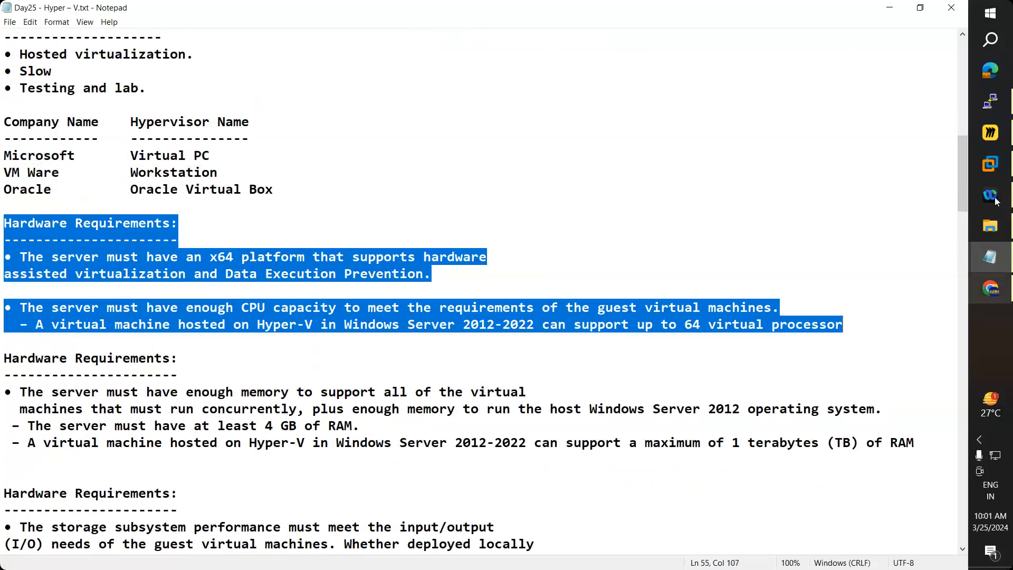
# Step: Select the default simulated VM hardware list, BIOS through Diskette Drive
pyautogui.click(991, 133)
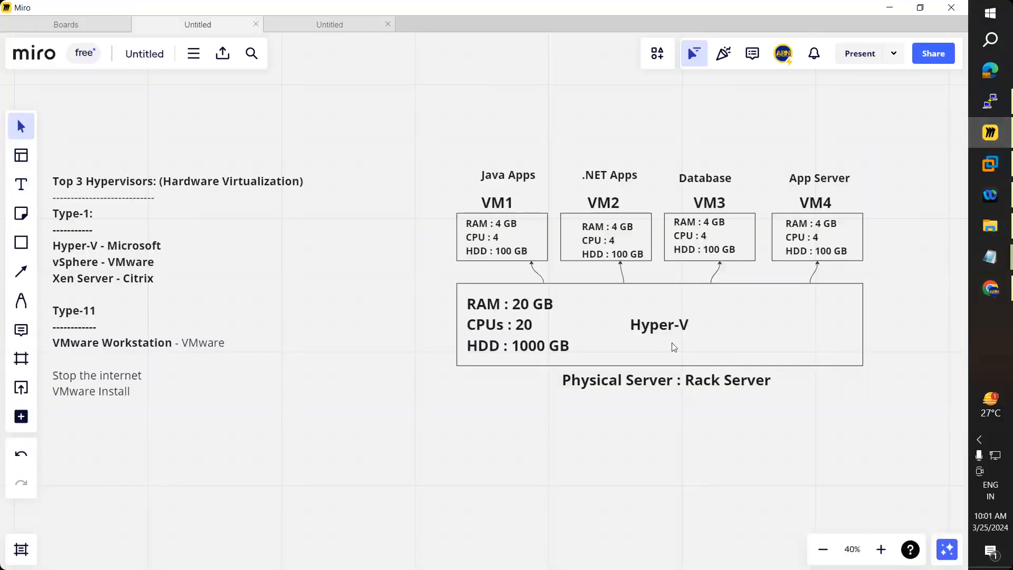
pyautogui.click(891, 7)
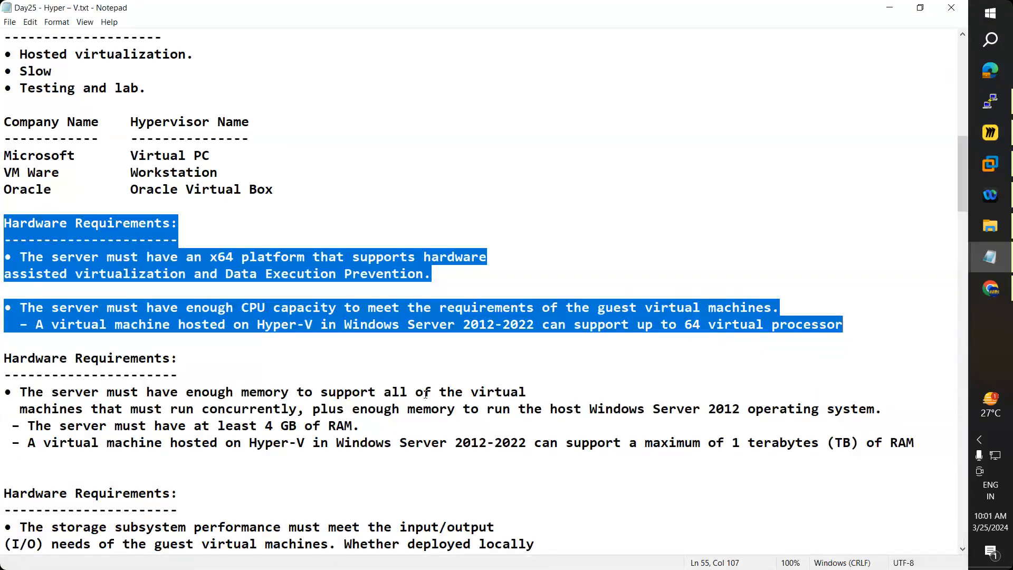
pyautogui.scroll(-7, 426, 393)
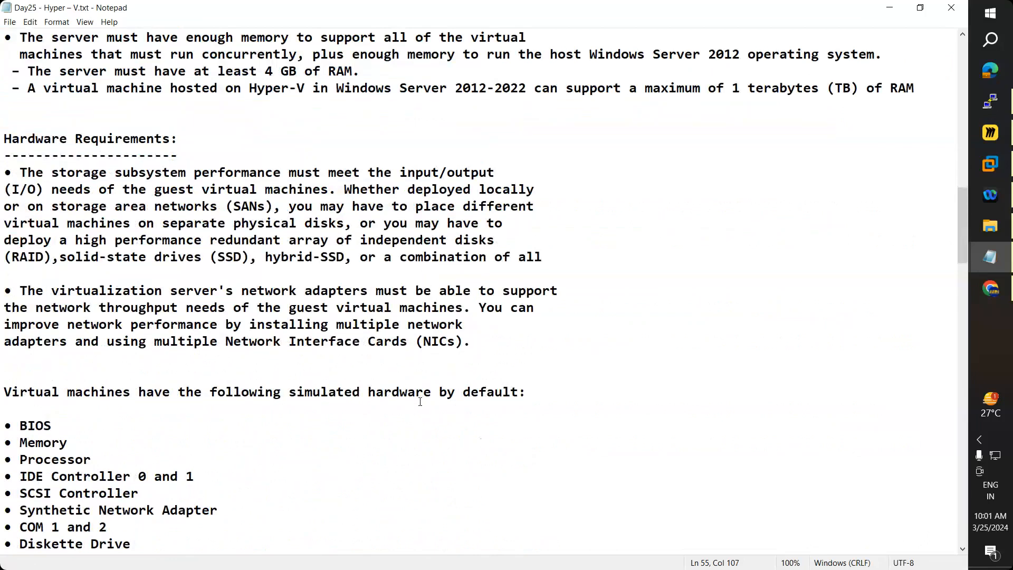
pyautogui.scroll(-5, 420, 401)
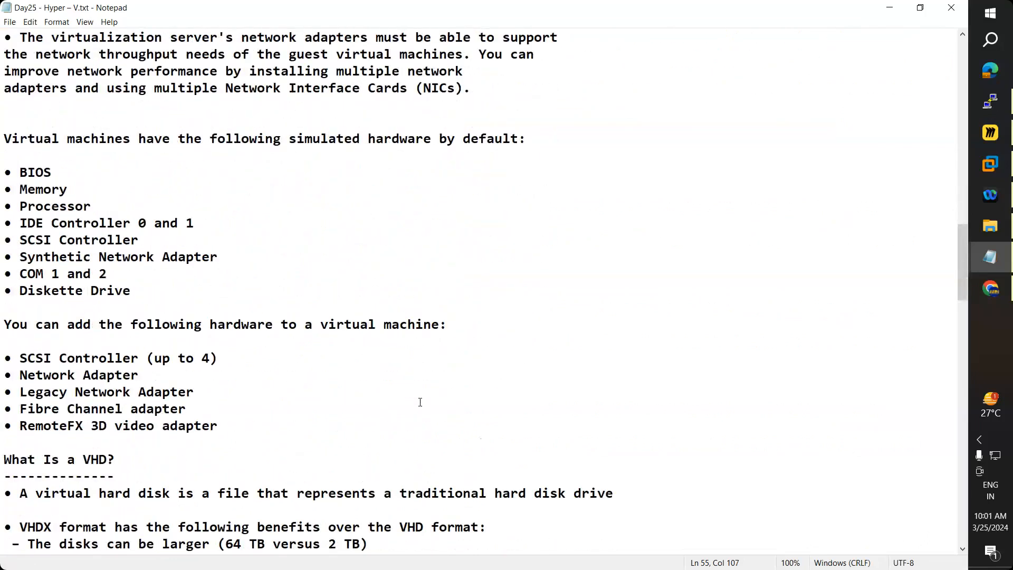
pyautogui.scroll(-1, 420, 403)
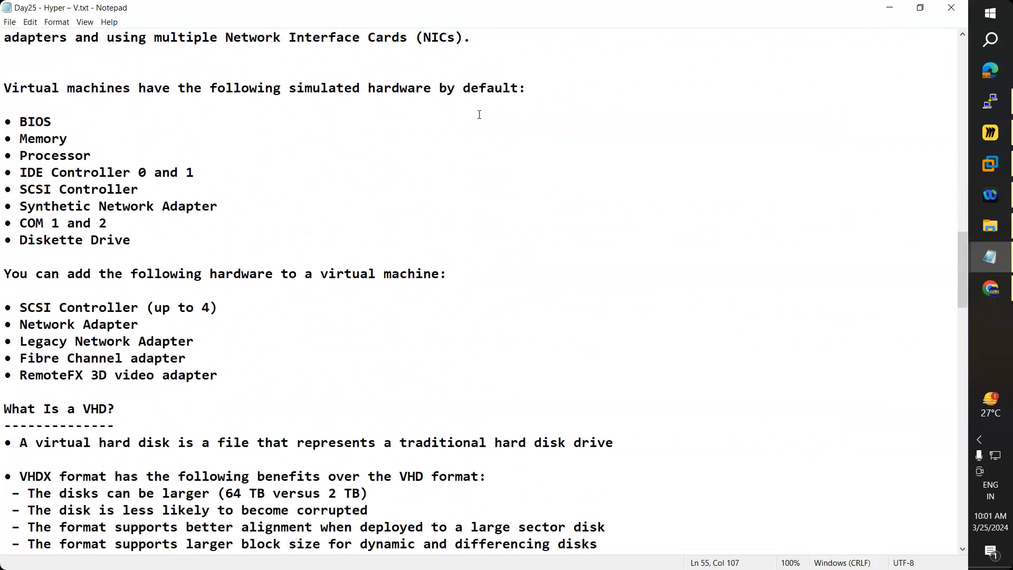
pyautogui.moveTo(20, 121); pyautogui.dragTo(202, 240)
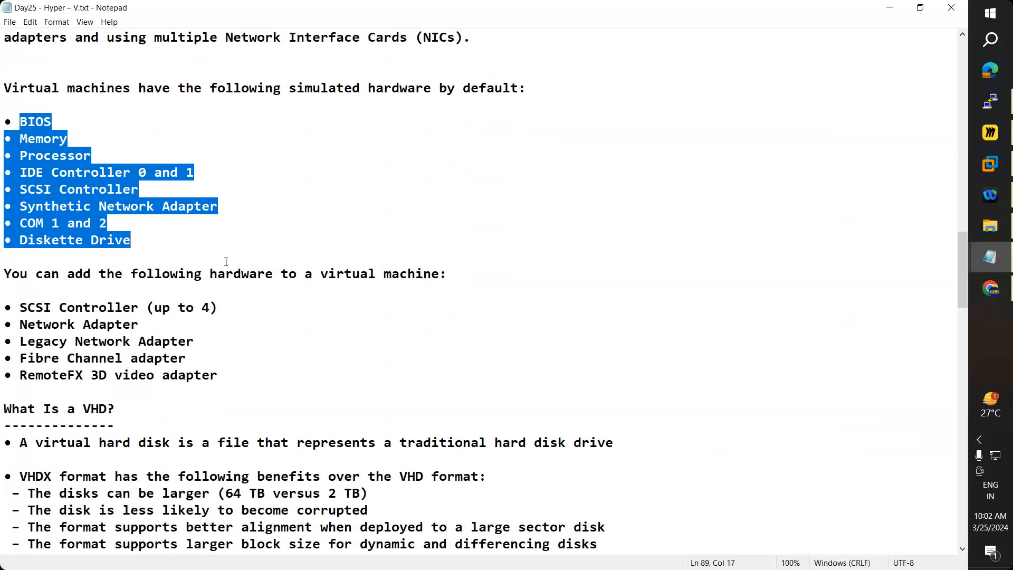
# Step: Select the VHD and virtual disk type sections, then minimize the notes
pyautogui.scroll(-3, 225, 262)
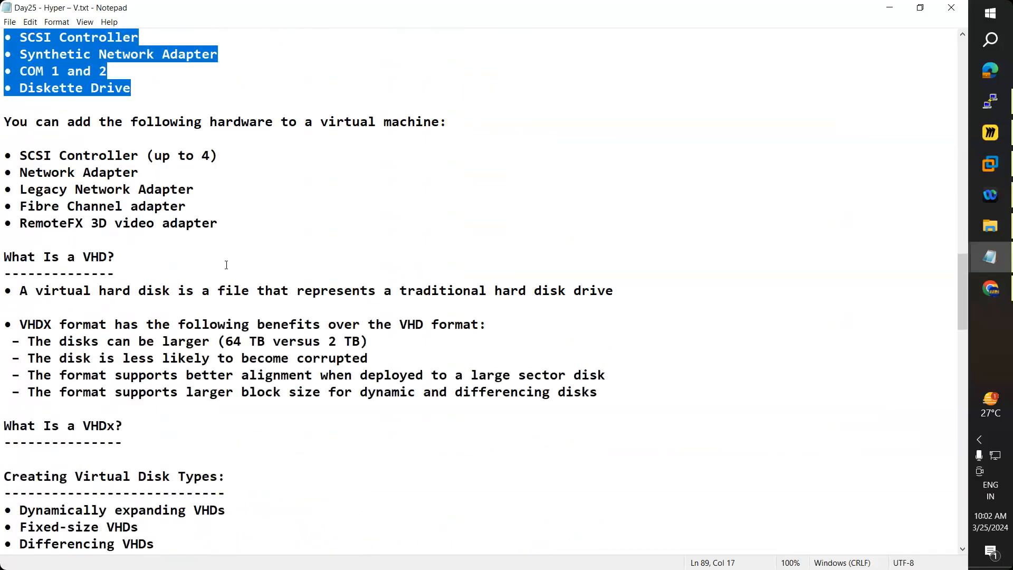
pyautogui.scroll(-3, 227, 265)
pyautogui.scroll(1, 45, 175)
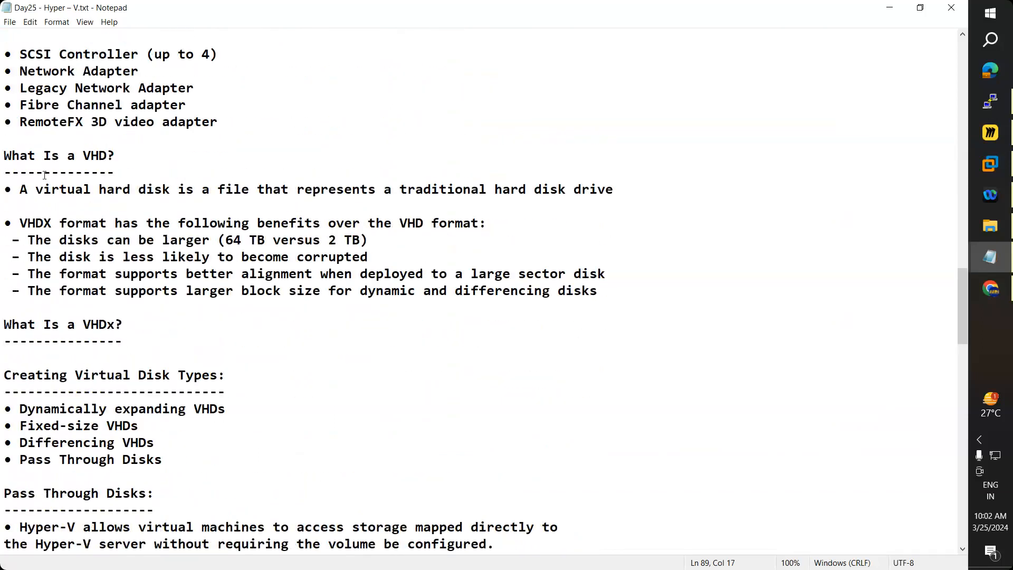
pyautogui.moveTo(4, 154); pyautogui.dragTo(210, 475)
pyautogui.scroll(9, 255, 366)
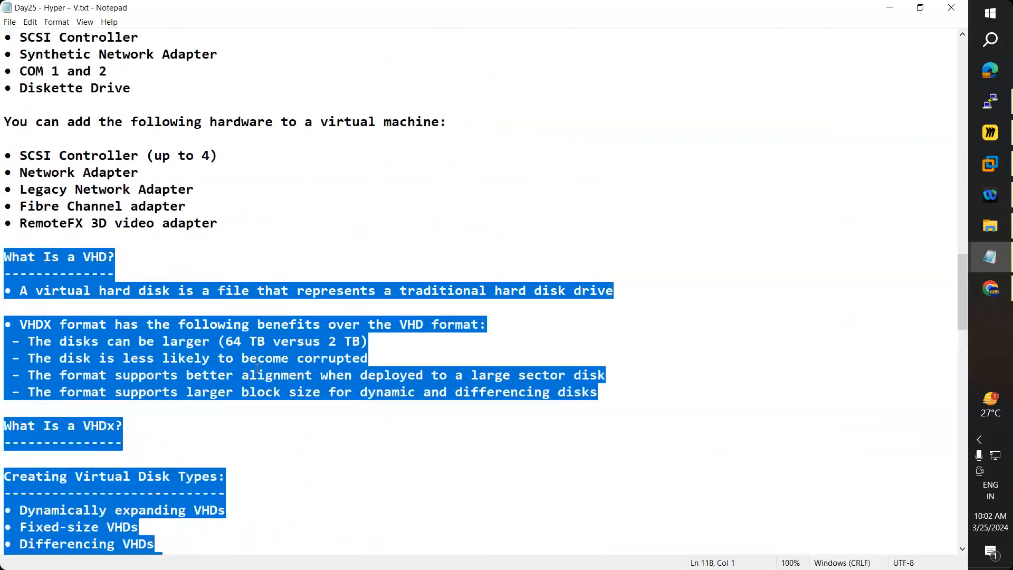
pyautogui.scroll(1, 394, 292)
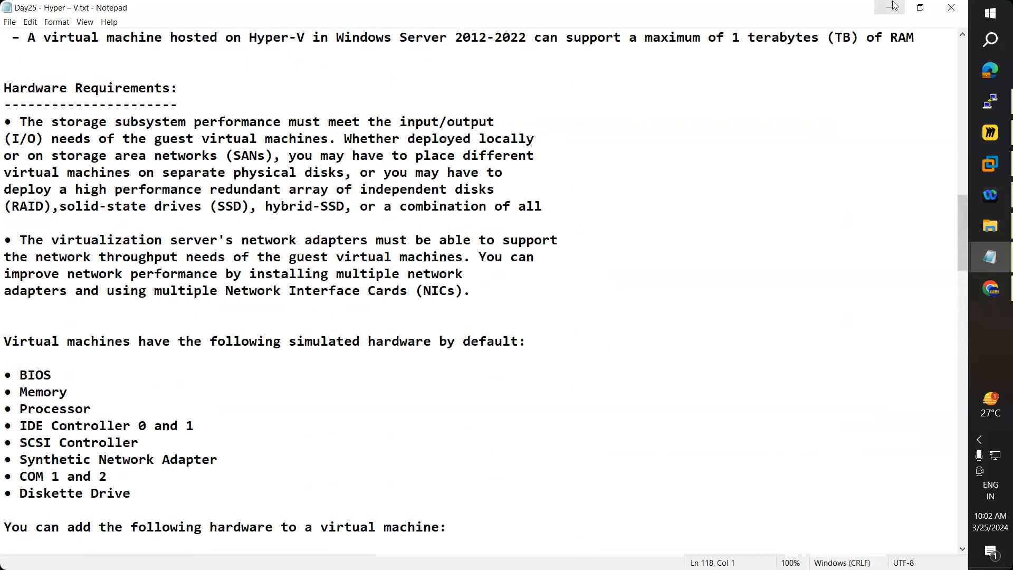
pyautogui.click(892, 7)
# Step: Power on the WinADC virtual machine from the VMware Workstation Library
pyautogui.click(995, 165)
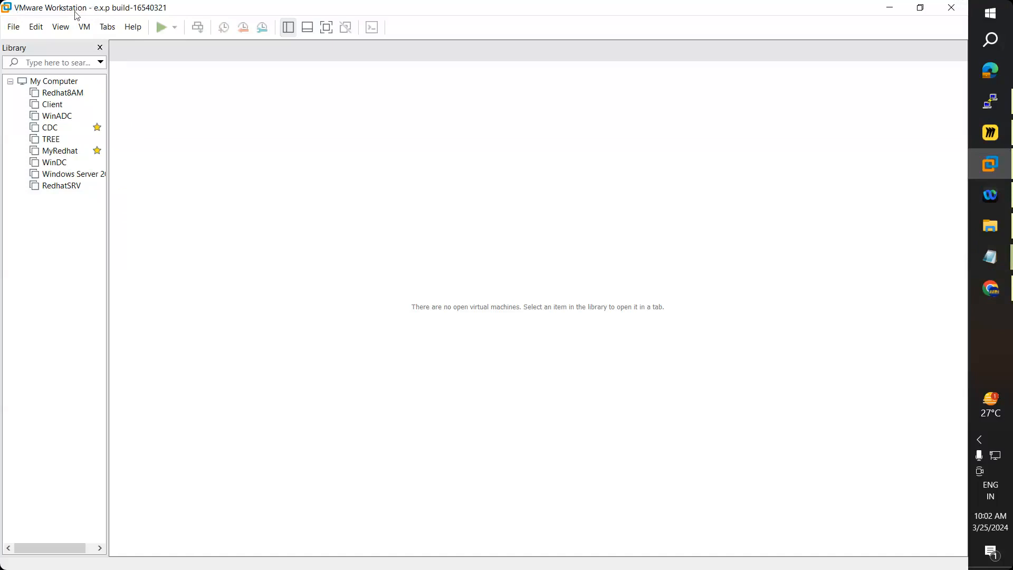
pyautogui.click(59, 117)
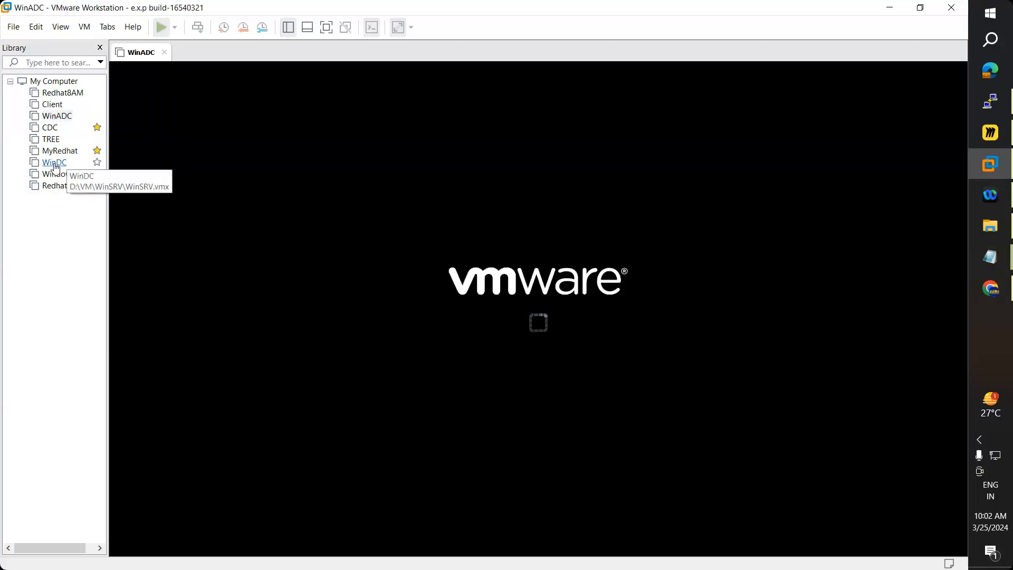
pyautogui.click(52, 163)
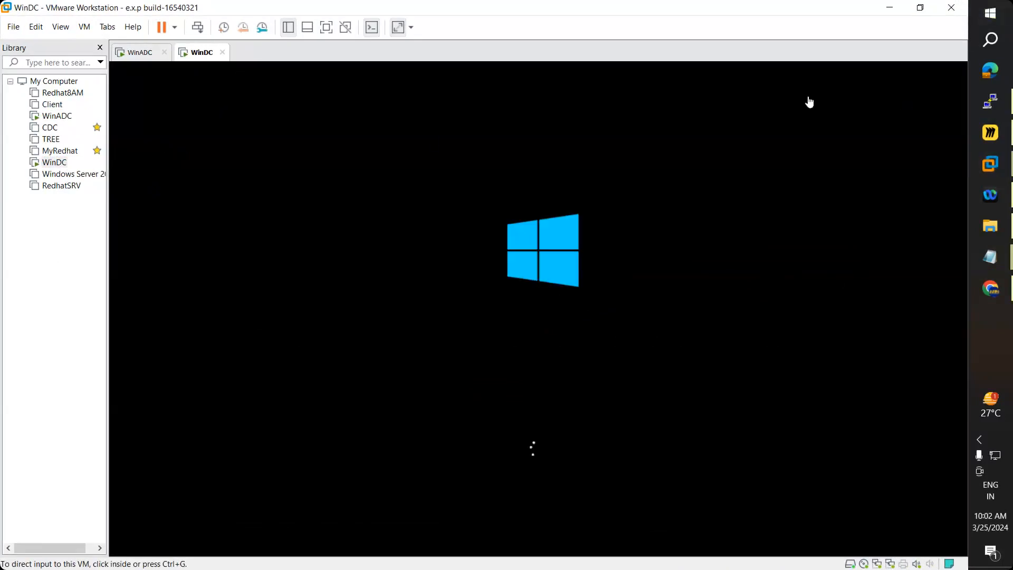
pyautogui.click(891, 8)
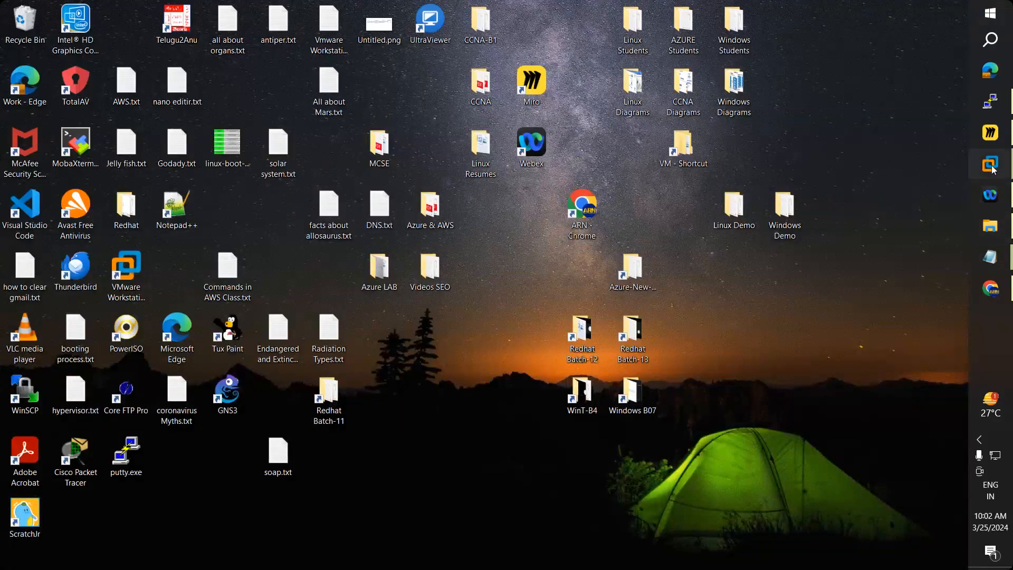
pyautogui.click(991, 165)
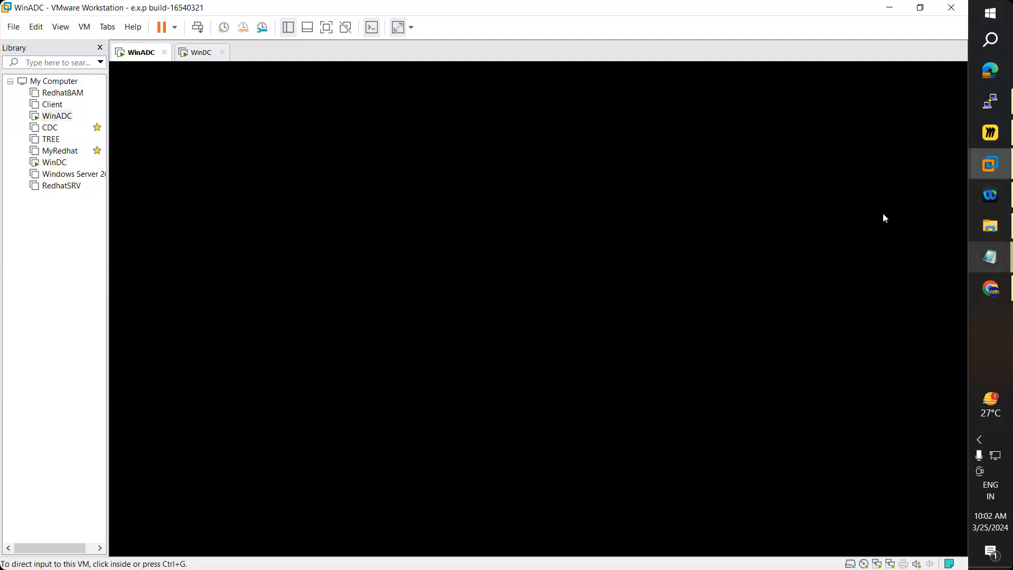
# Step: Select the three local-machine commands in the Hyper-V troubleshooting notes
pyautogui.hotkey('alt', 'Tab')
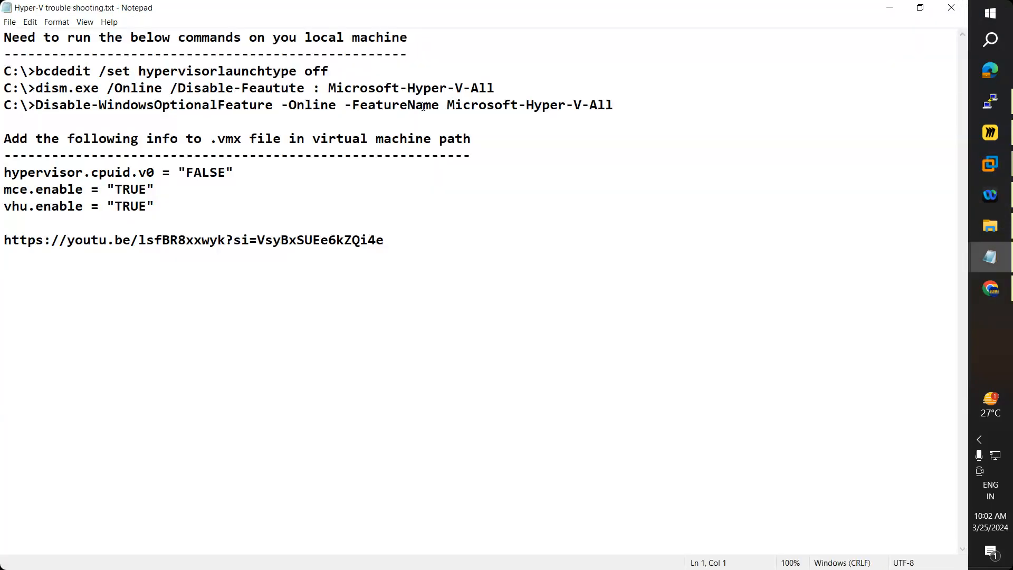
pyautogui.moveTo(4, 71); pyautogui.dragTo(407, 106)
pyautogui.moveTo(630, 106); pyautogui.dragTo(630, 107)
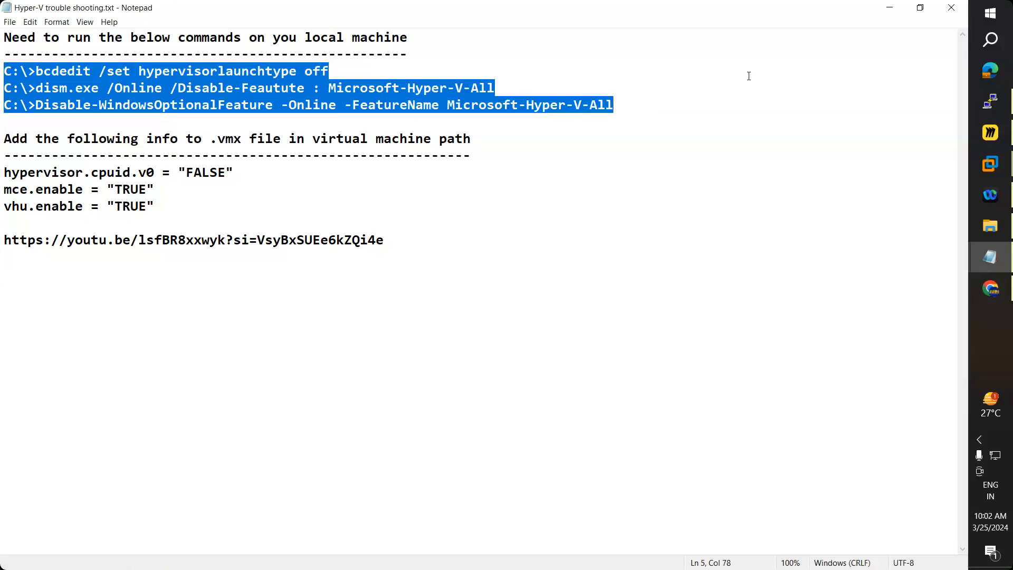
# Step: Launch Windows PowerShell as administrator and resize it below the troubleshooting notes
pyautogui.click(982, 40)
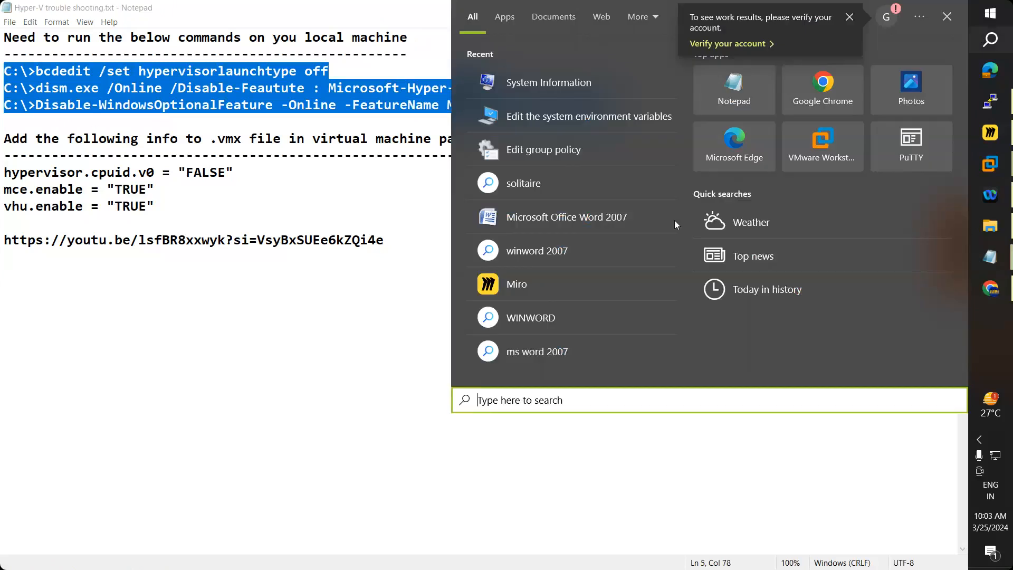
pyautogui.write('poer')
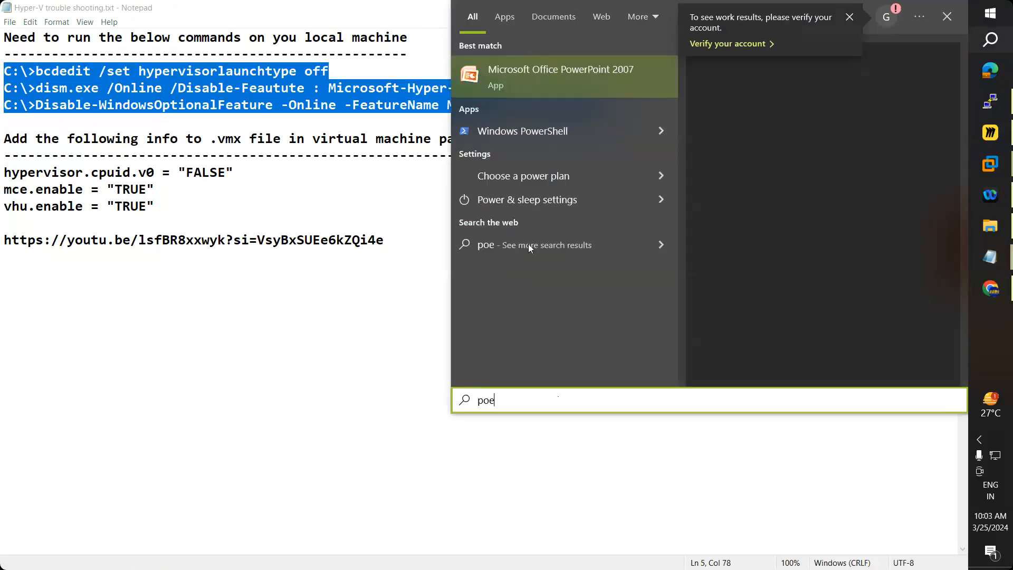
pyautogui.rightClick(510, 124)
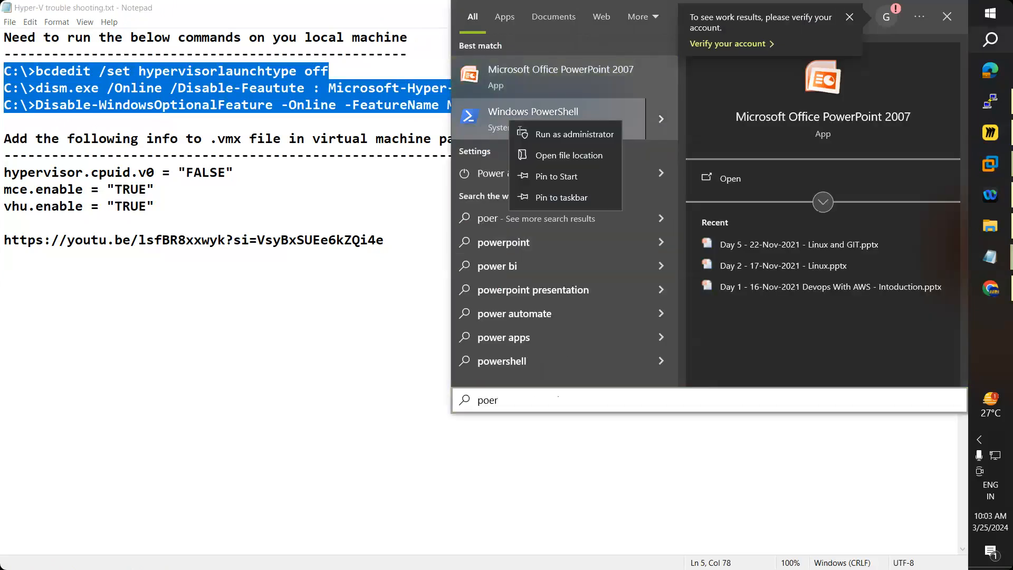
pyautogui.click(575, 134)
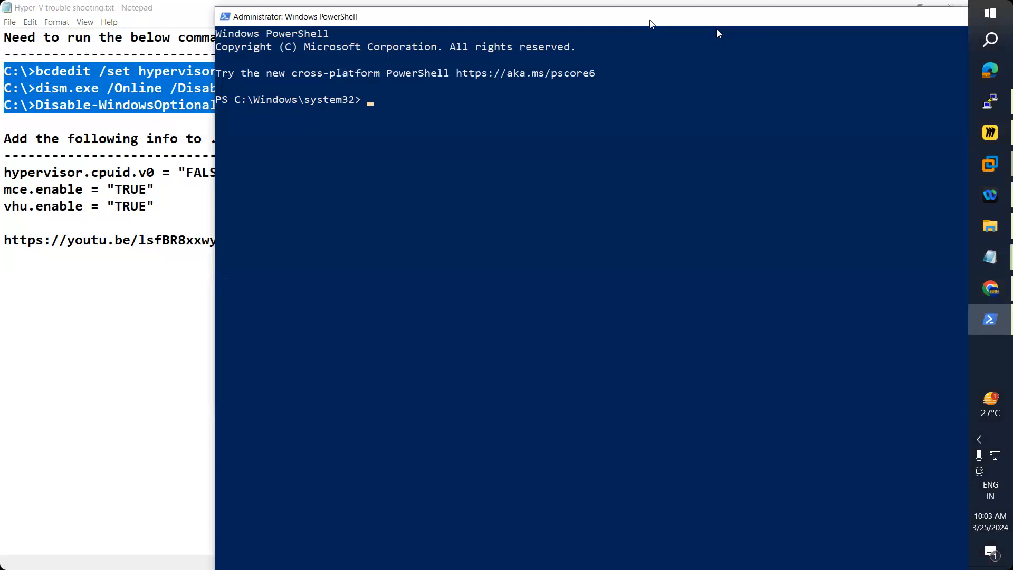
pyautogui.moveTo(650, 24); pyautogui.dragTo(918, 2)
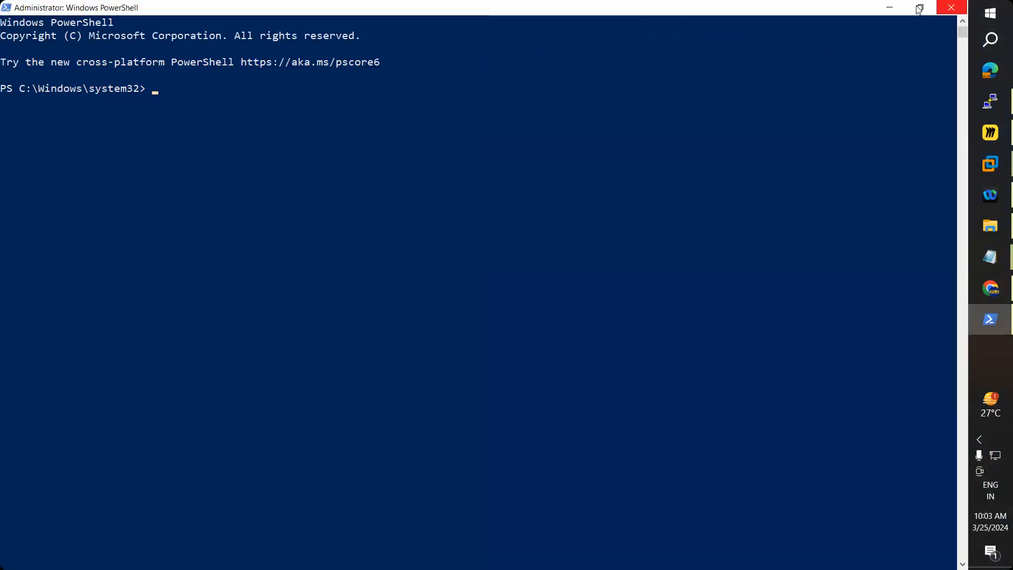
pyautogui.click(919, 8)
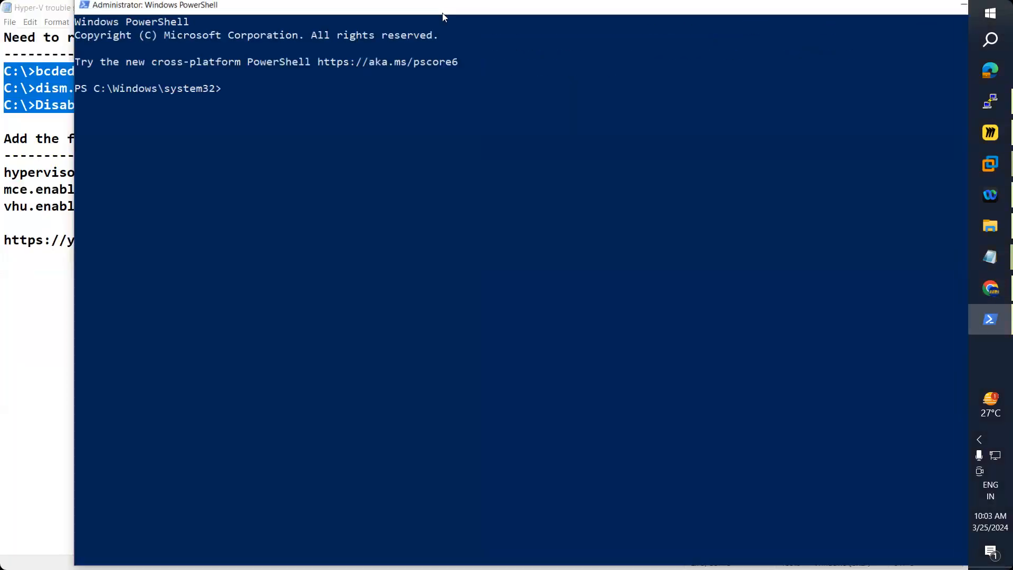
pyautogui.moveTo(443, 8); pyautogui.dragTo(775, 1)
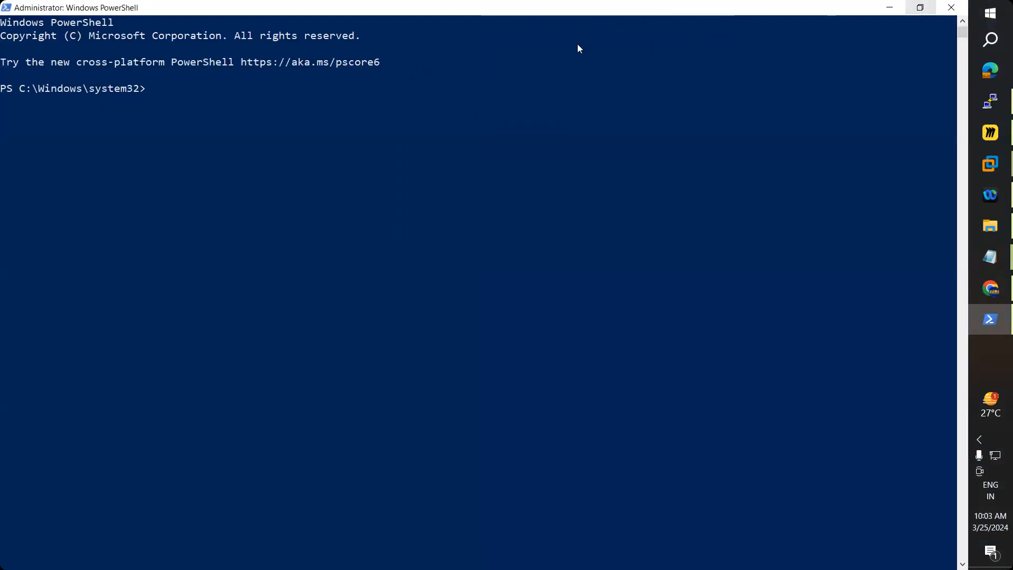
pyautogui.moveTo(581, 8); pyautogui.dragTo(626, 211)
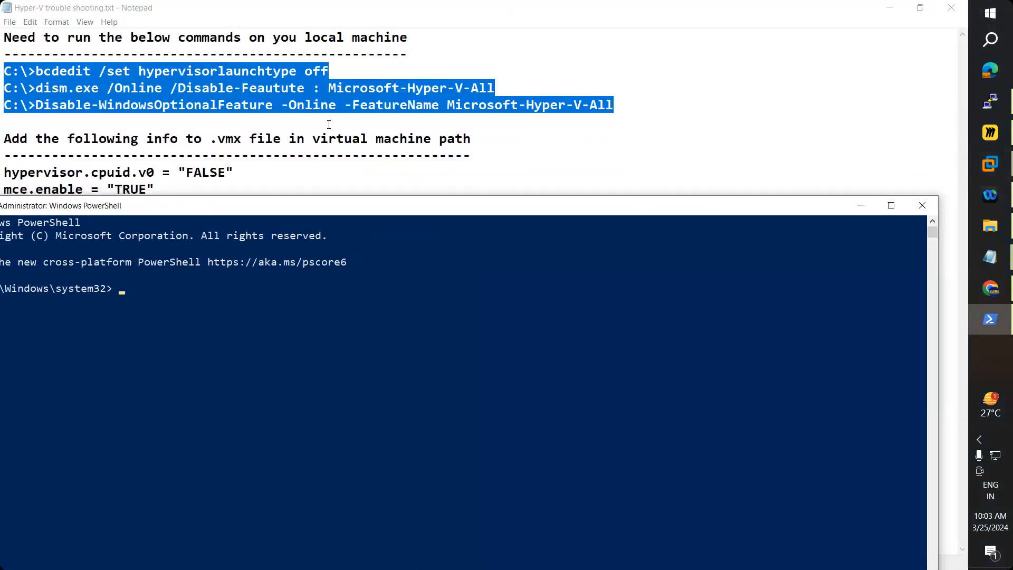
pyautogui.hotkey('alt', 'Tab')
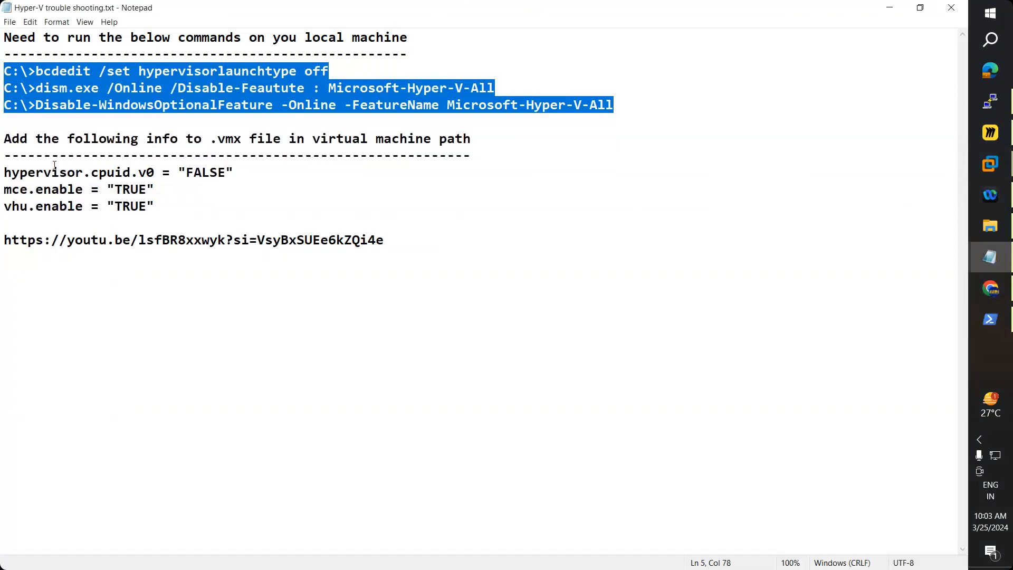
# Step: Open Local Group Policy Editor via a 'gpedi' search, maximize it and widen the tree
pyautogui.click(992, 39)
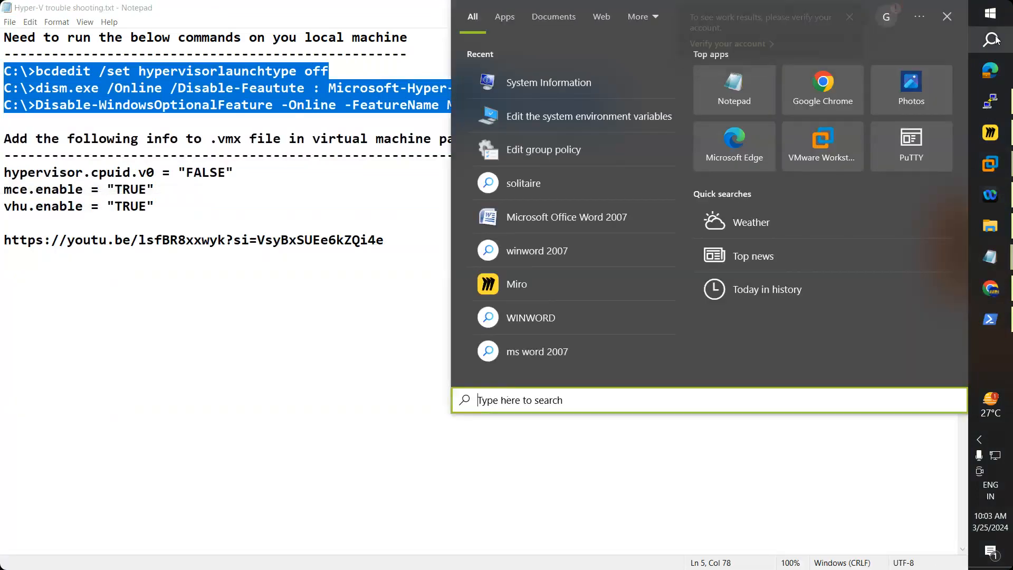
pyautogui.write('gp')
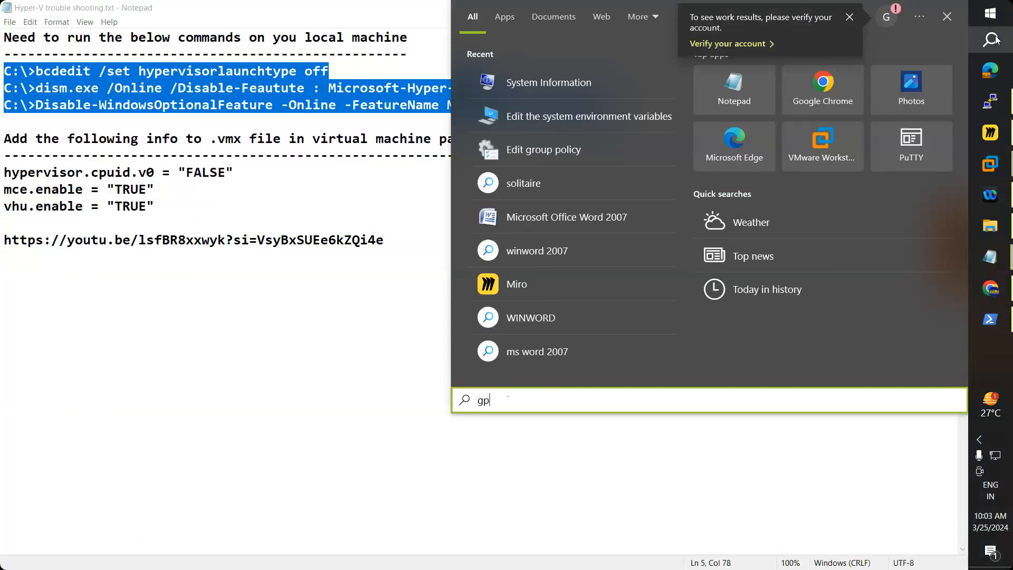
pyautogui.write('edi')
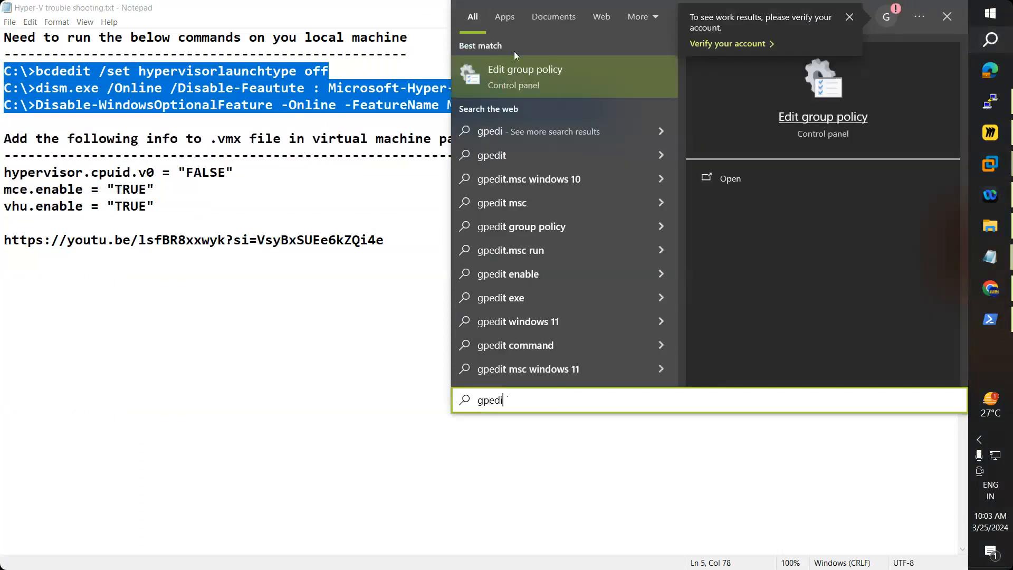
pyautogui.click(549, 78)
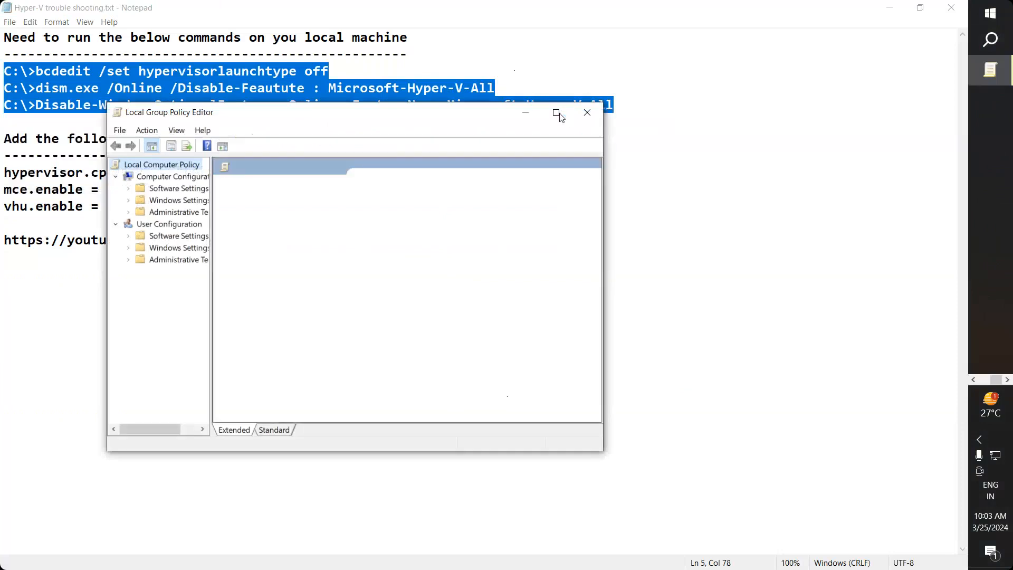
pyautogui.click(558, 115)
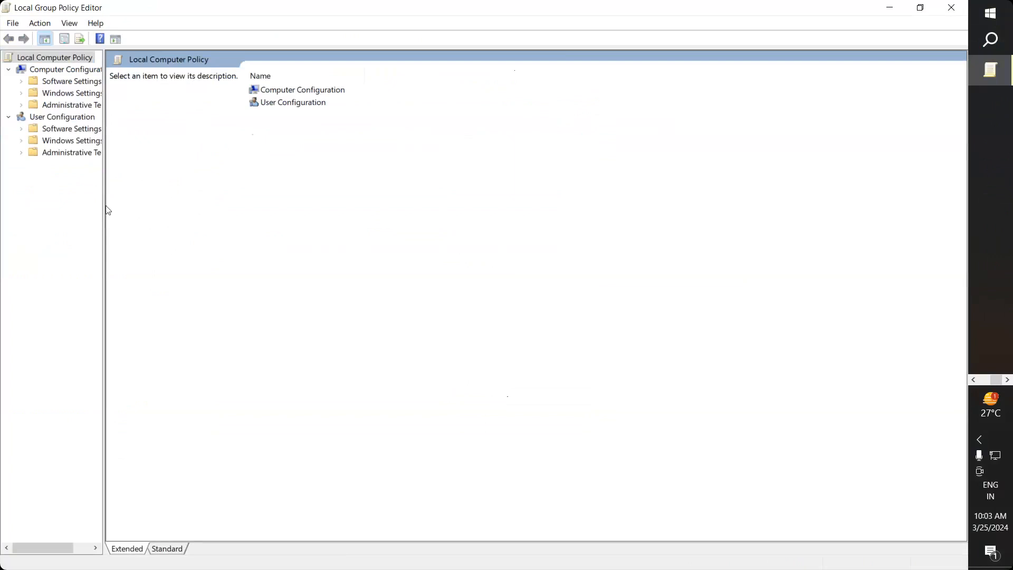
pyautogui.moveTo(103, 206); pyautogui.dragTo(210, 201)
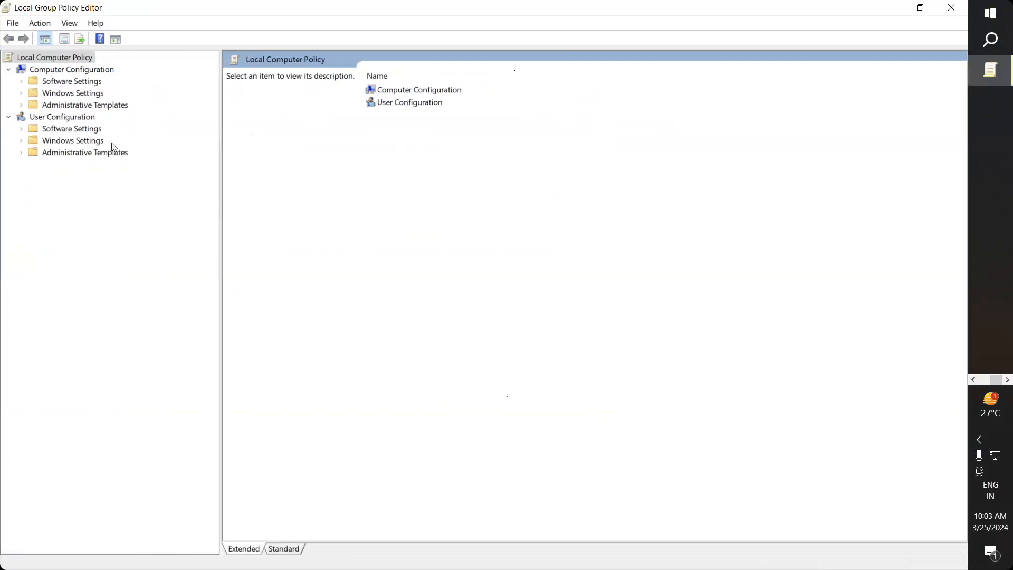
# Step: Expand Computer Configuration > Administrative Templates and select Server, then System
pyautogui.click(80, 106)
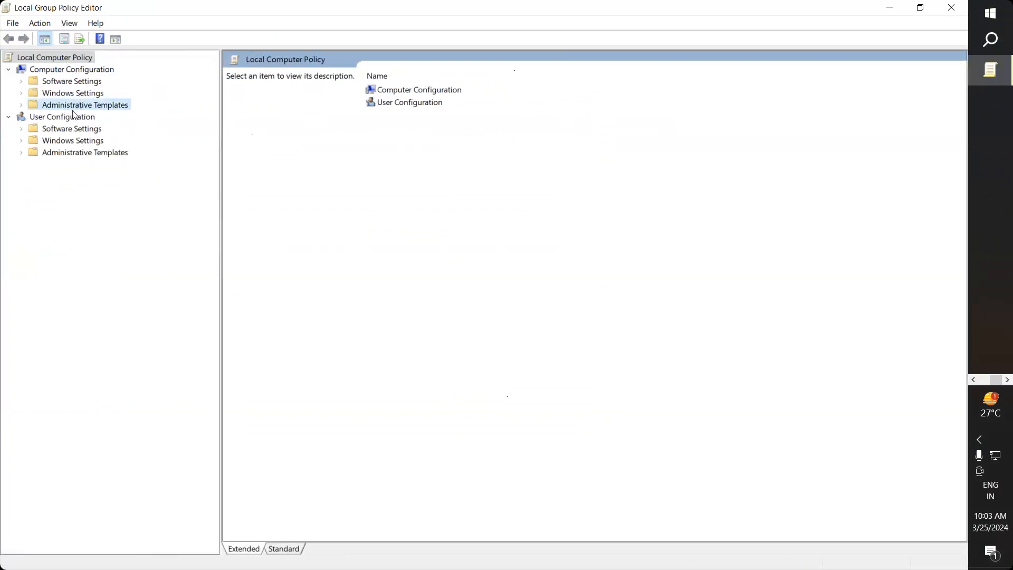
pyautogui.click(21, 105)
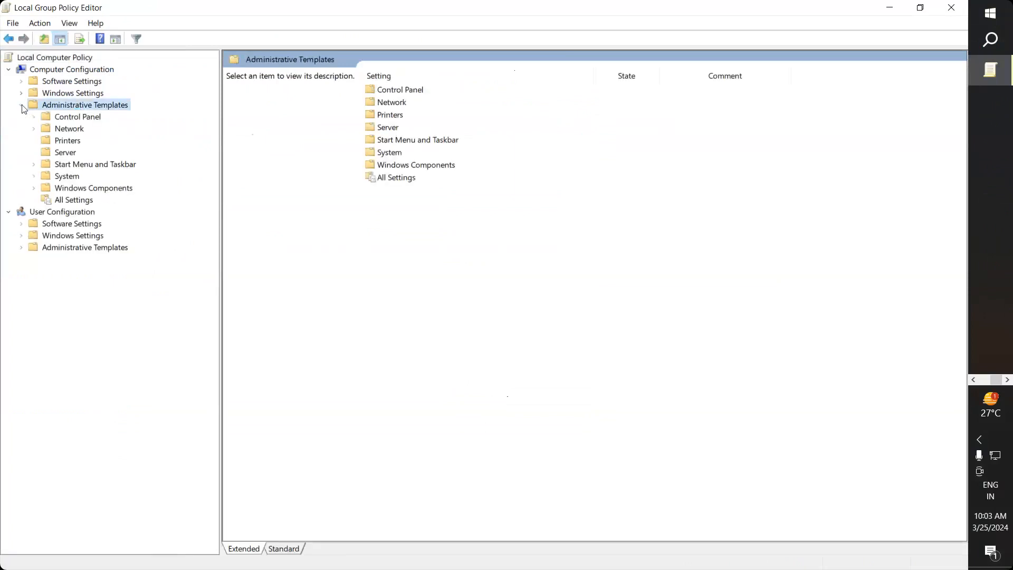
pyautogui.click(66, 154)
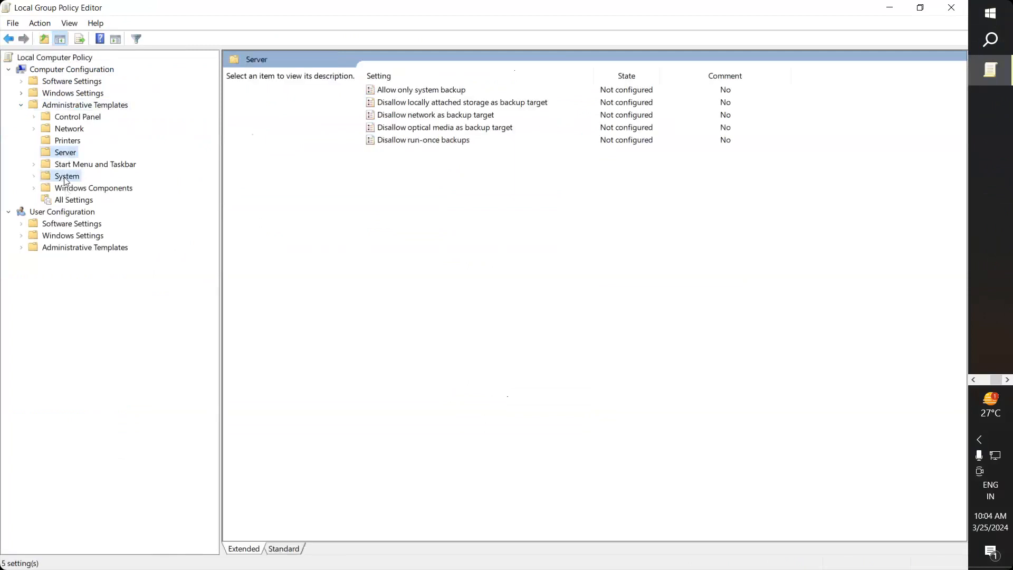
pyautogui.click(66, 177)
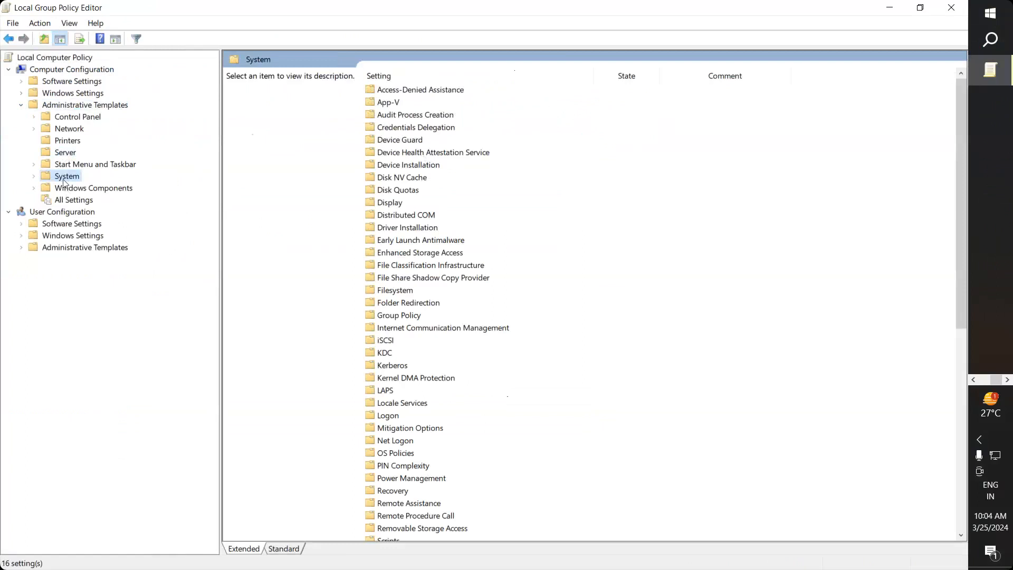
# Step: Verify Device Guard's Turn On Virtualization Based Security is Disabled, cancel, and close the editor
pyautogui.doubleClick(400, 140)
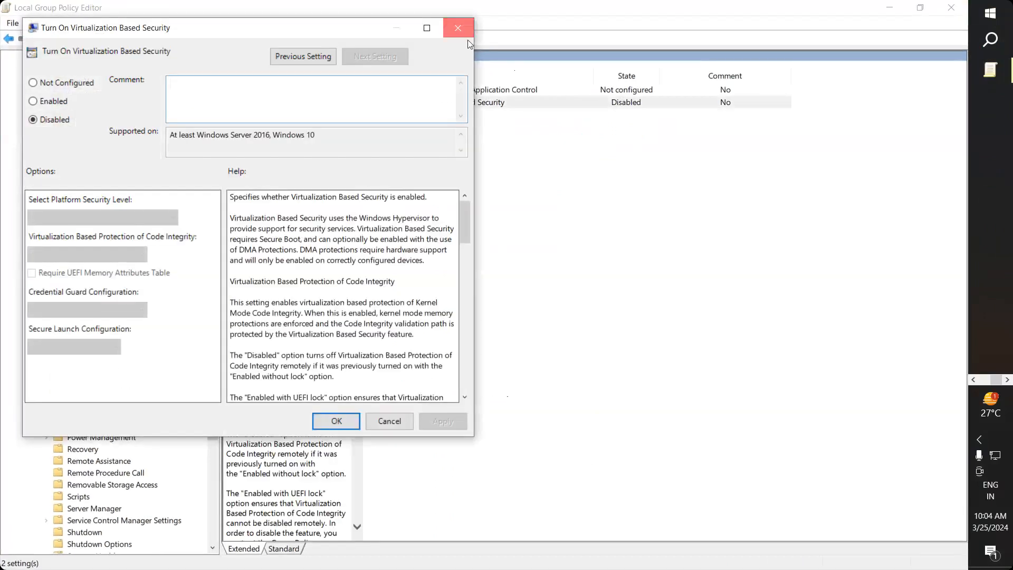
pyautogui.click(448, 27)
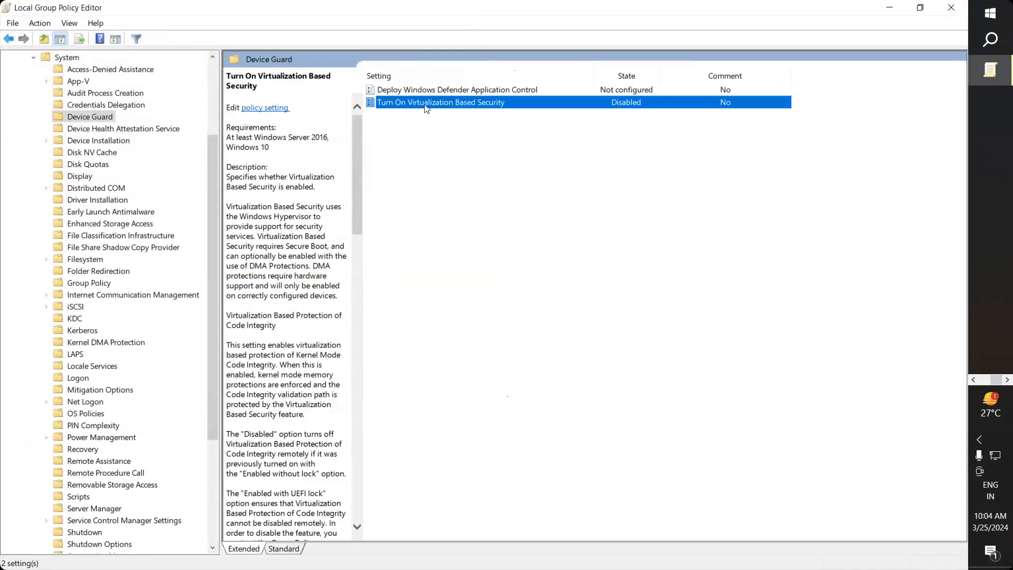
pyautogui.doubleClick(476, 104)
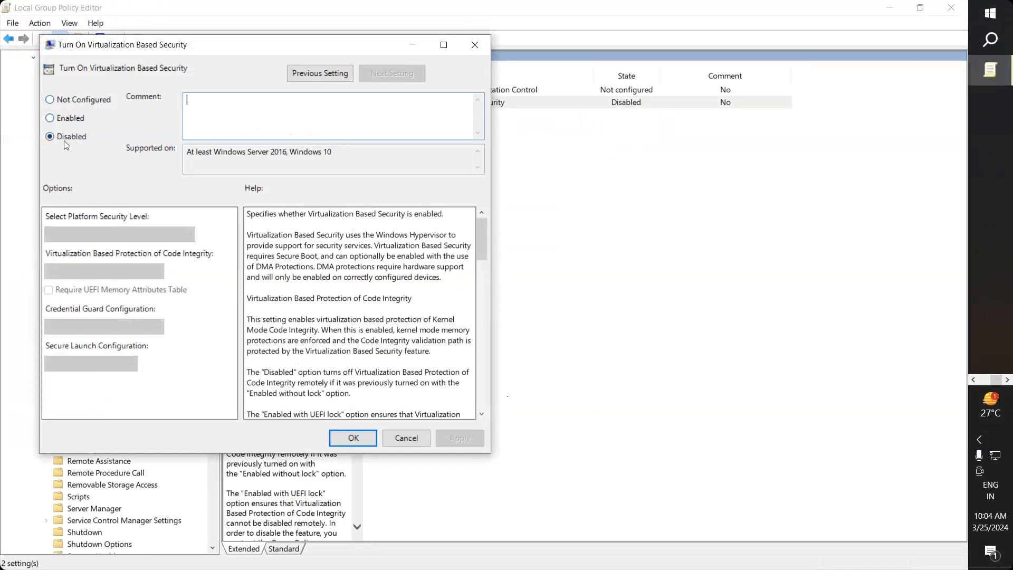
pyautogui.click(474, 45)
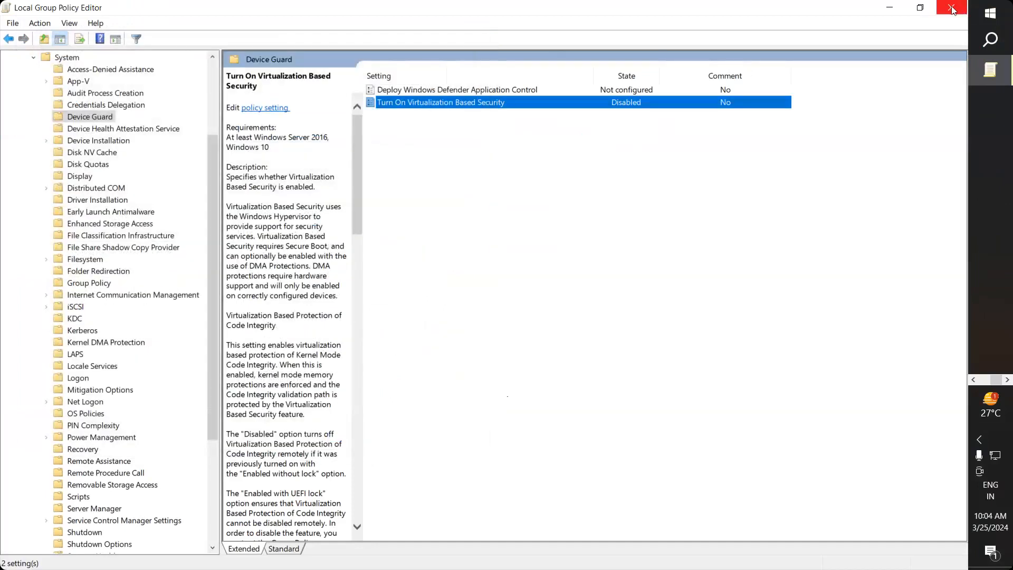
pyautogui.click(951, 8)
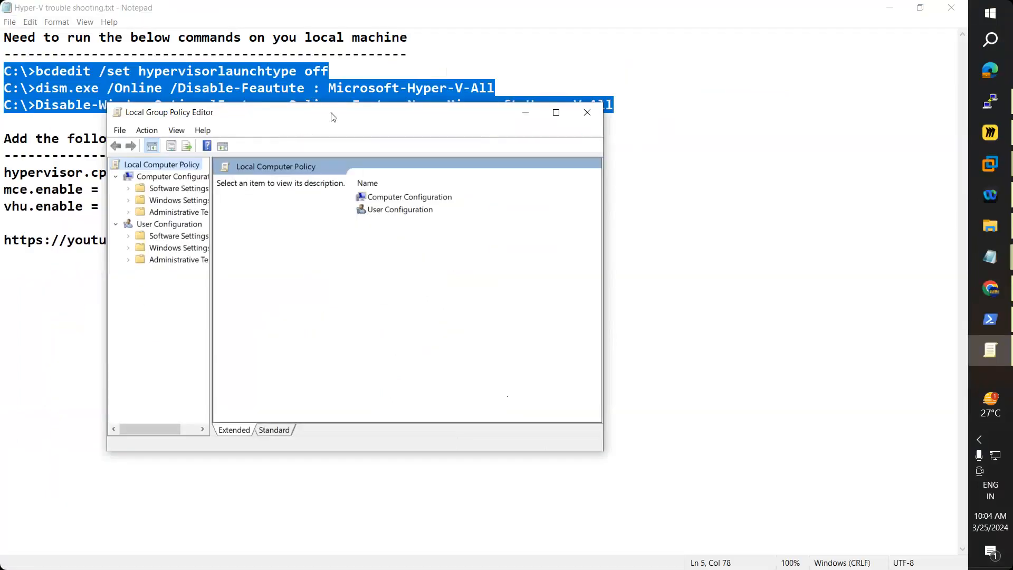
# Step: Close the leftover policy editor, switch to the WinDC VM, and show its Library context menu
pyautogui.moveTo(334, 118); pyautogui.dragTo(658, 95)
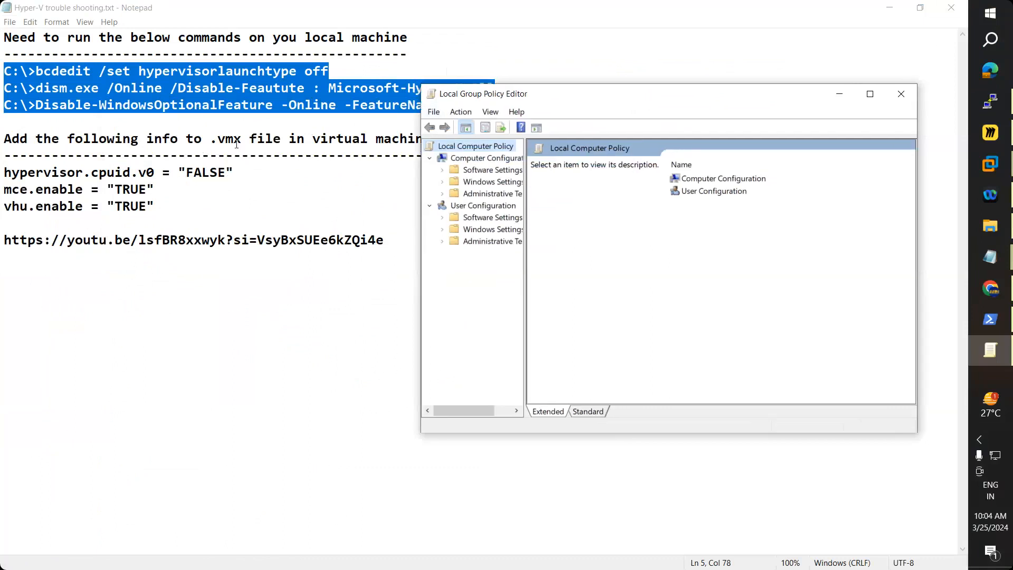
pyautogui.click(909, 97)
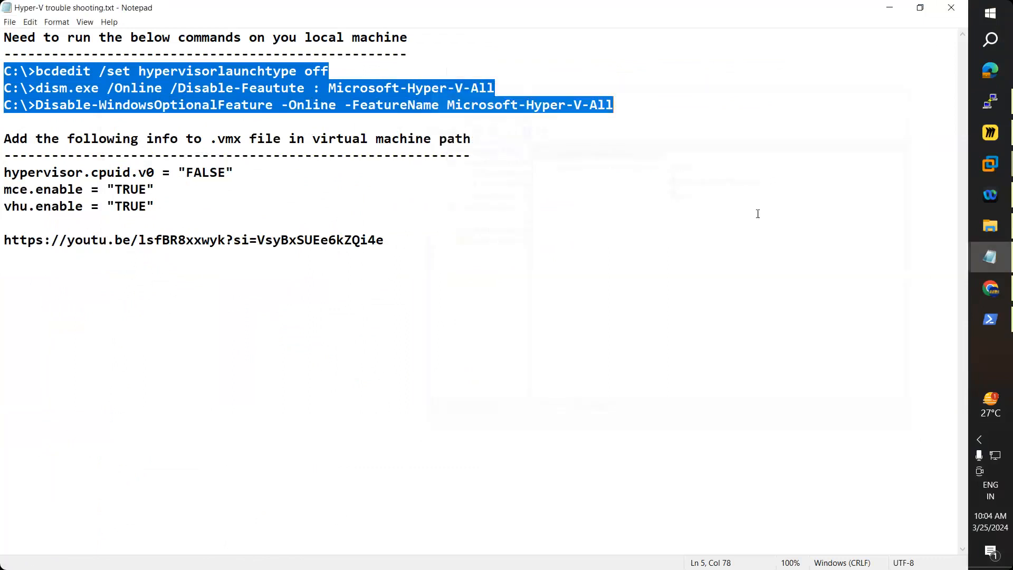
pyautogui.click(991, 164)
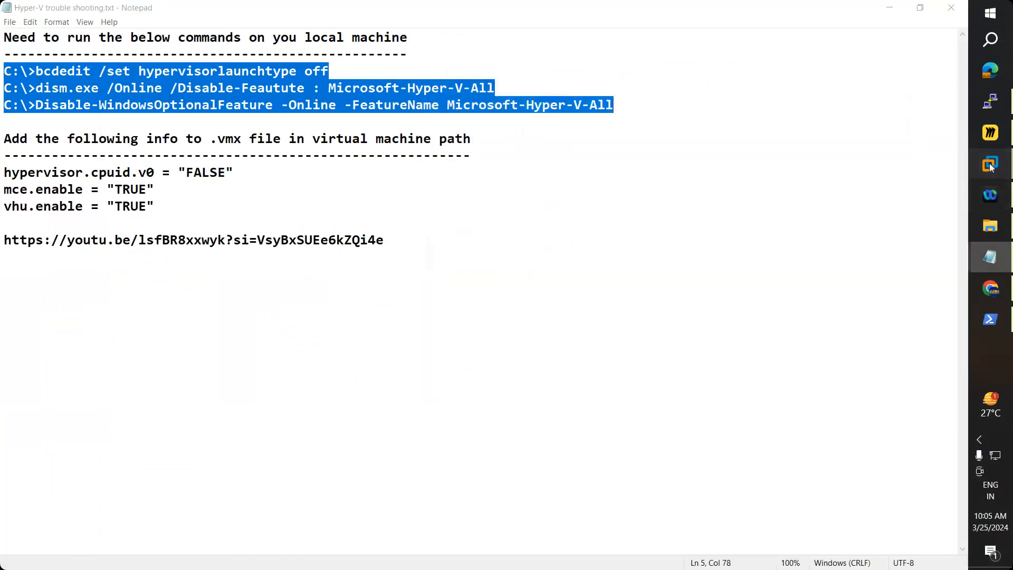
pyautogui.click(879, 215)
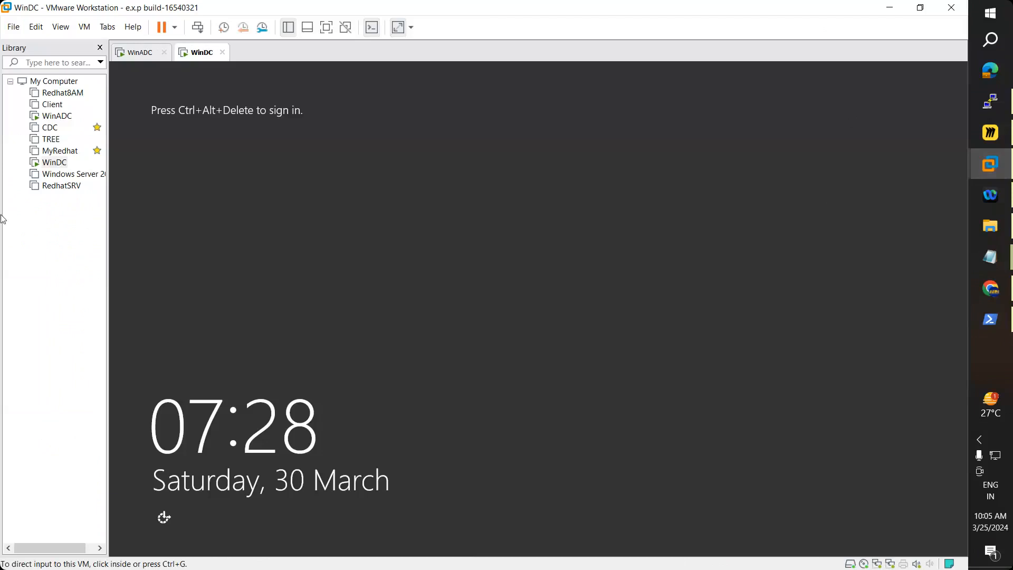
pyautogui.rightClick(56, 165)
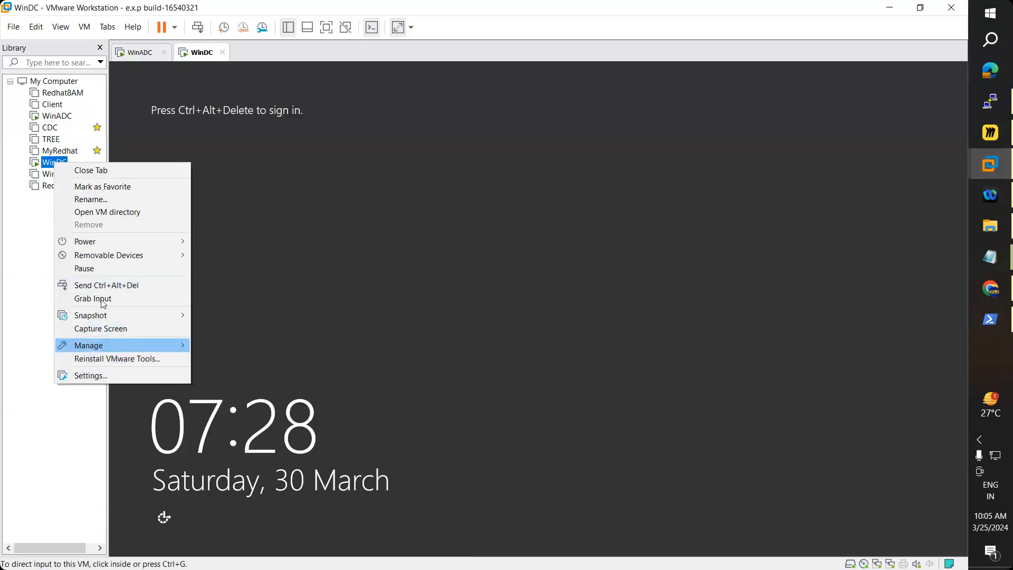
# Step: Open the D:\VM\WinSRV folder maximized and show the WinSRV.vmx context menu
pyautogui.click(111, 212)
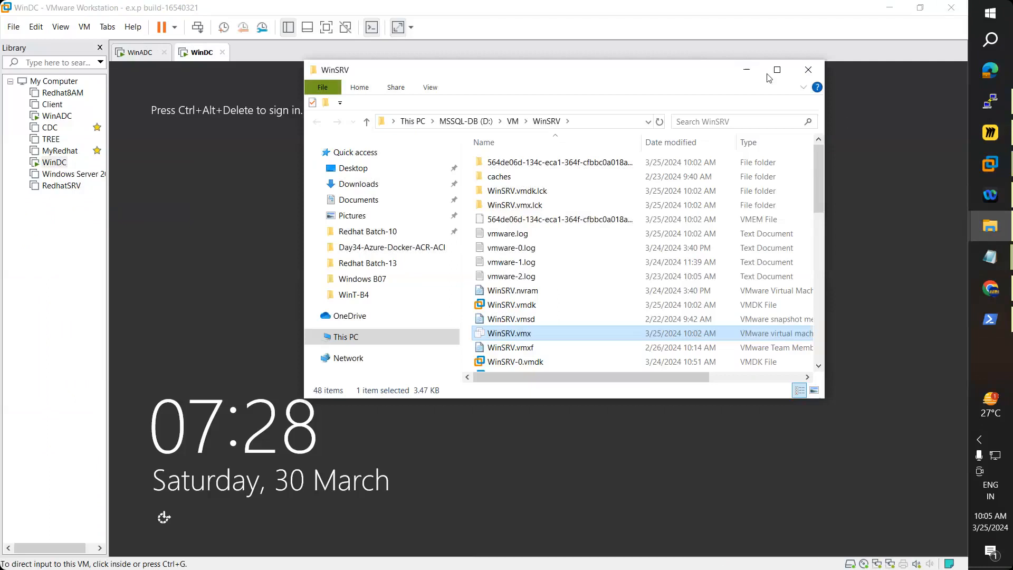
pyautogui.click(778, 70)
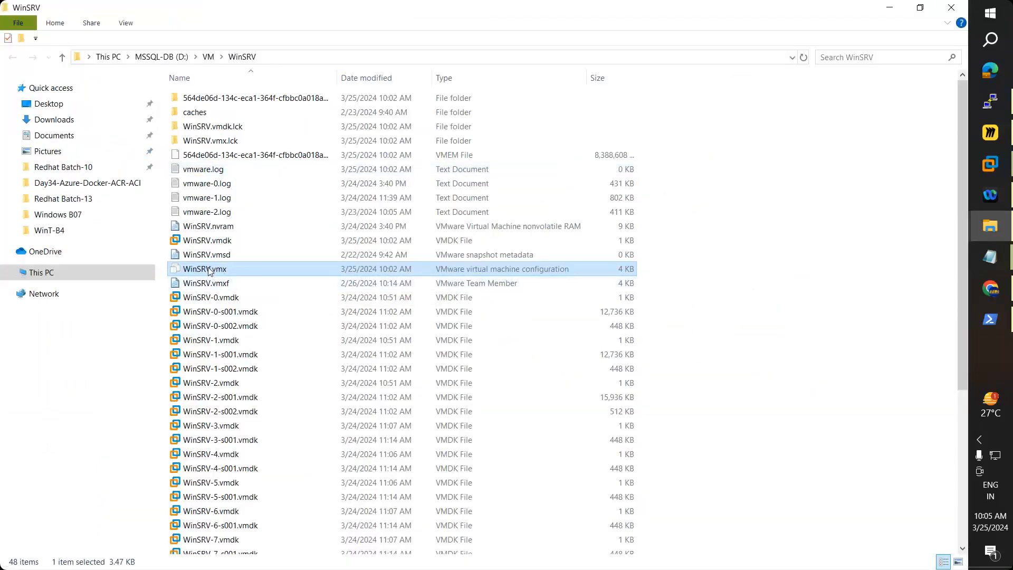
pyautogui.click(991, 165)
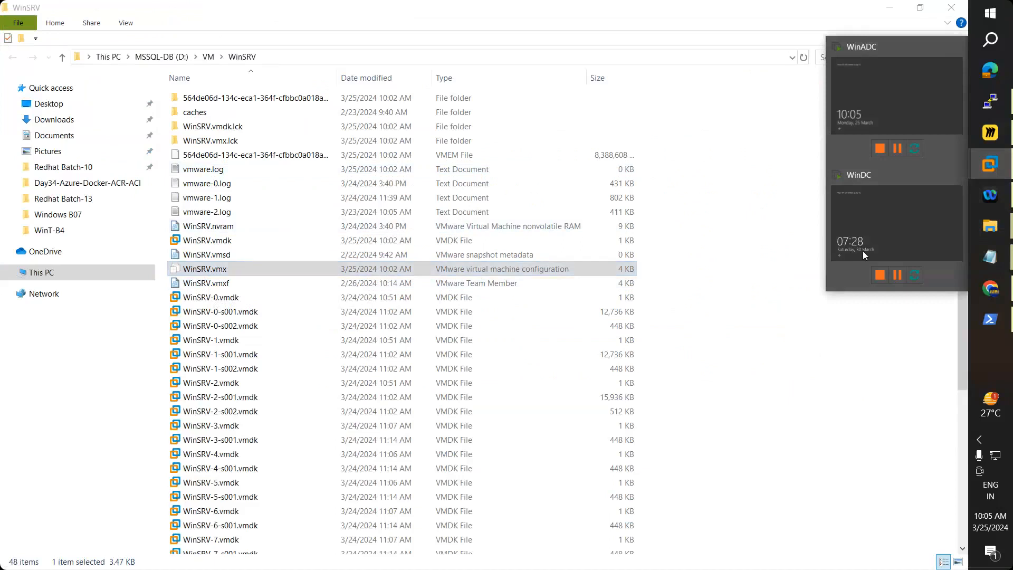
pyautogui.click(863, 248)
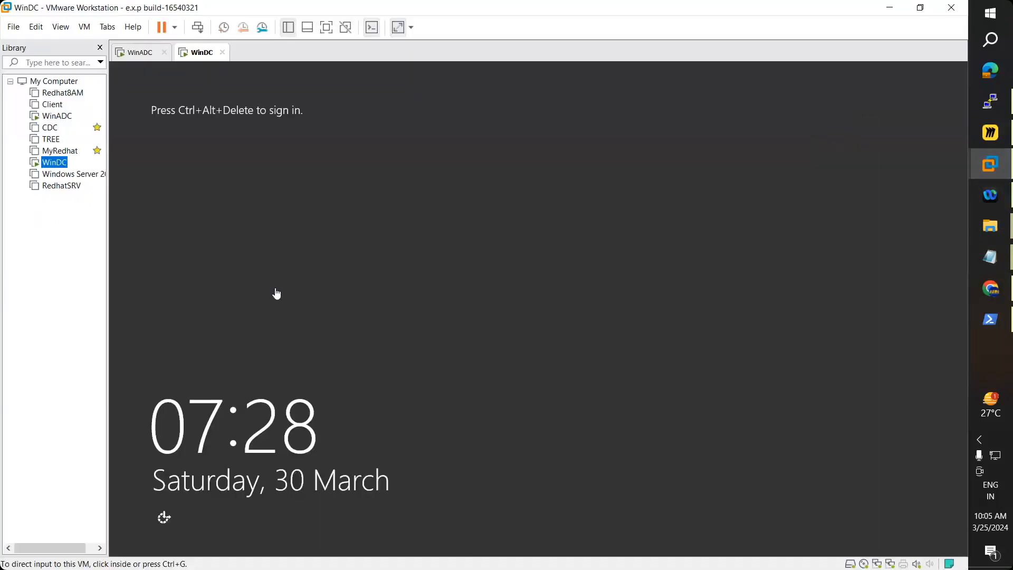
pyautogui.click(886, 7)
pyautogui.rightClick(204, 272)
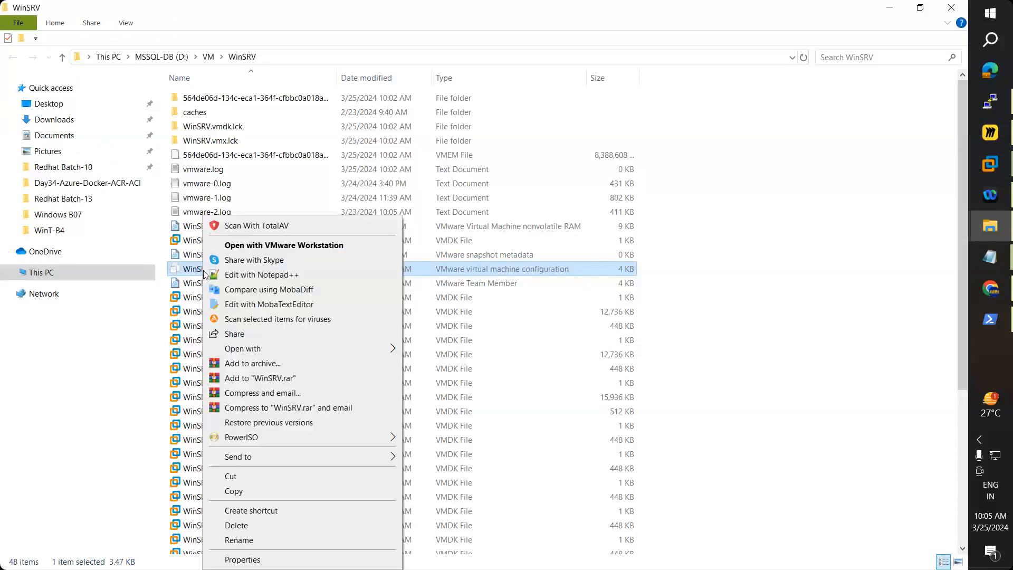
# Step: Open WinSRV.vmx in Notepad, maximized, and scroll through its settings
pyautogui.moveTo(344, 349)
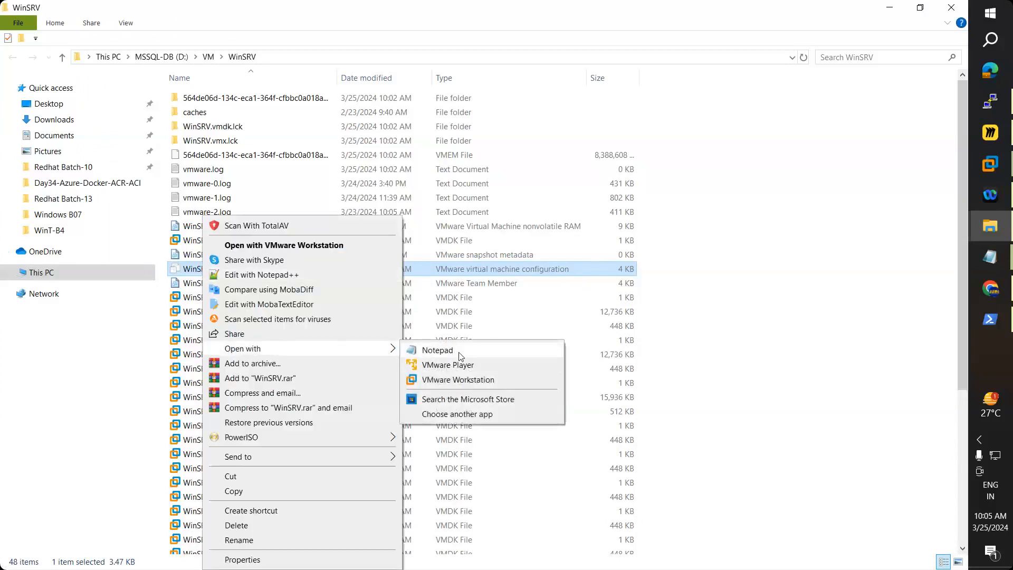
pyautogui.click(438, 350)
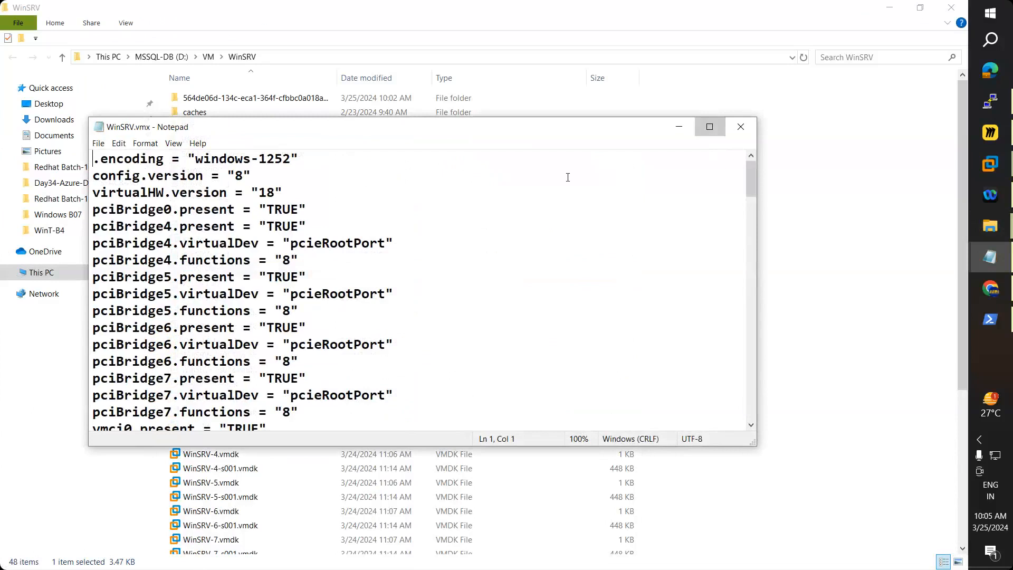
pyautogui.press('super+Up')
pyautogui.scroll(-9, 414, 228)
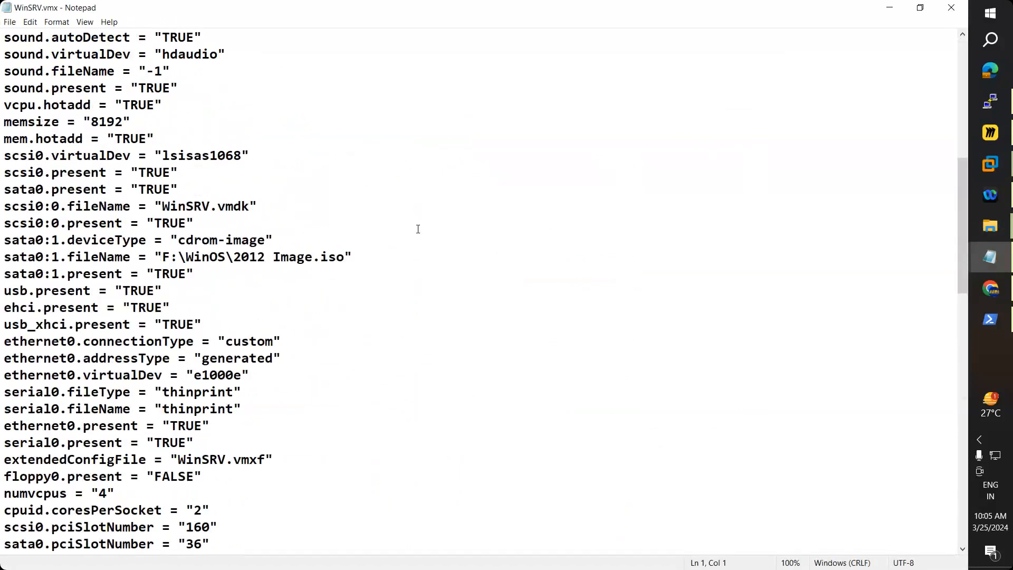
pyautogui.scroll(-18, 418, 228)
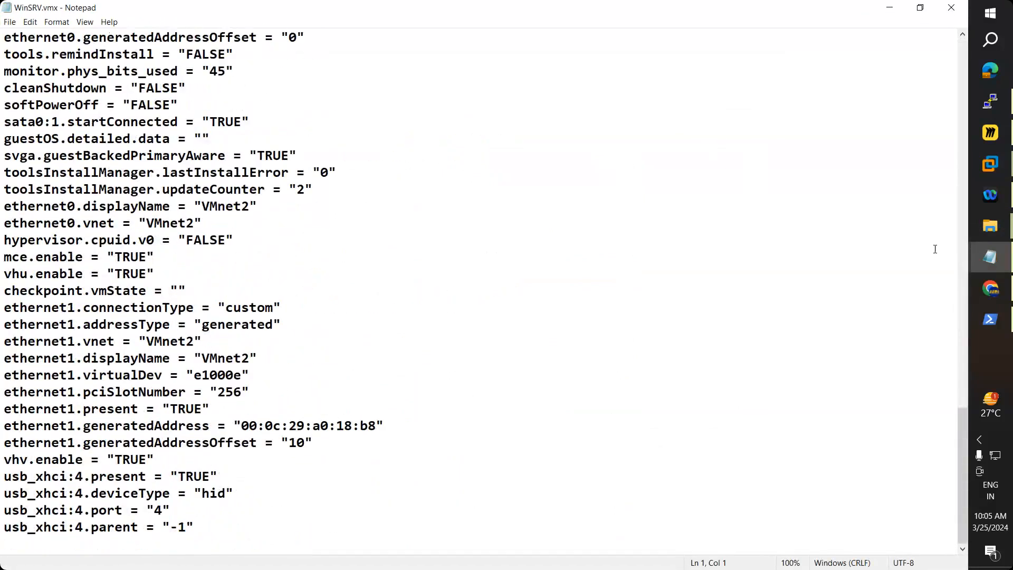
# Step: Paste the three hypervisor.cpuid.v0, mce.enable, vhu.enable lines at the end, then close without saving
pyautogui.click(988, 259)
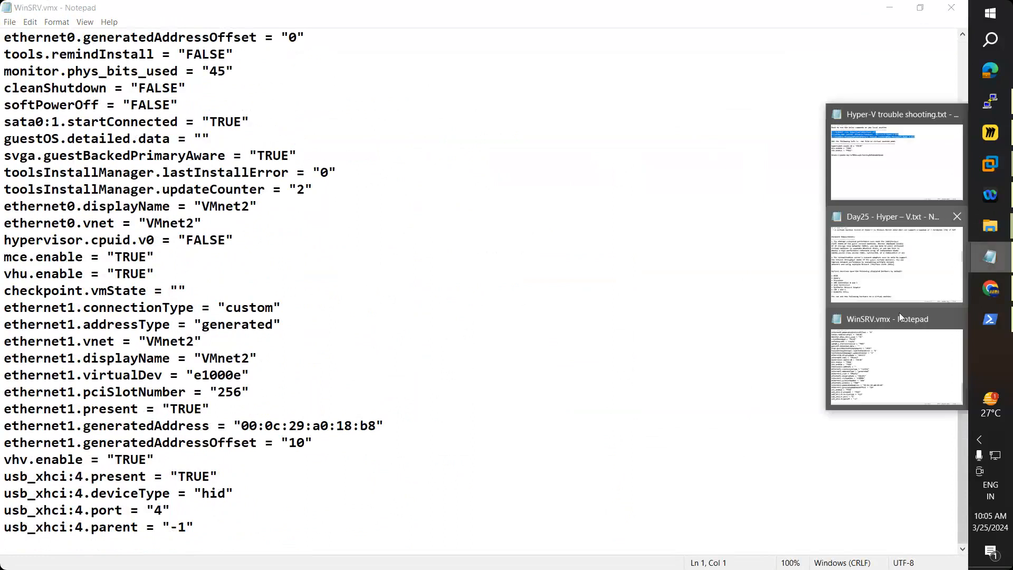
pyautogui.click(887, 194)
pyautogui.moveTo(179, 202); pyautogui.dragTo(4, 172)
pyautogui.hotkey('ctrl', 'c')
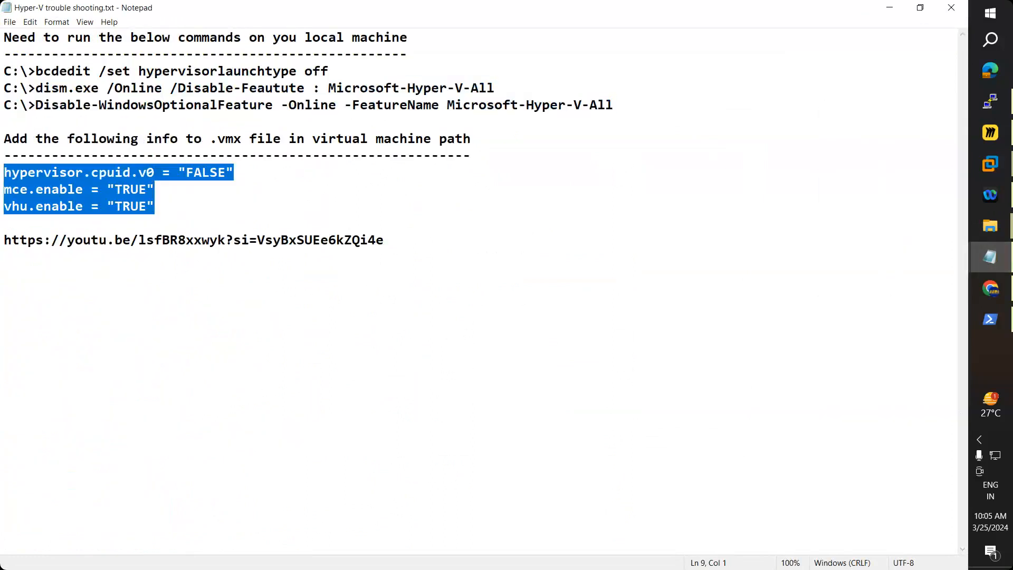
pyautogui.click(890, 10)
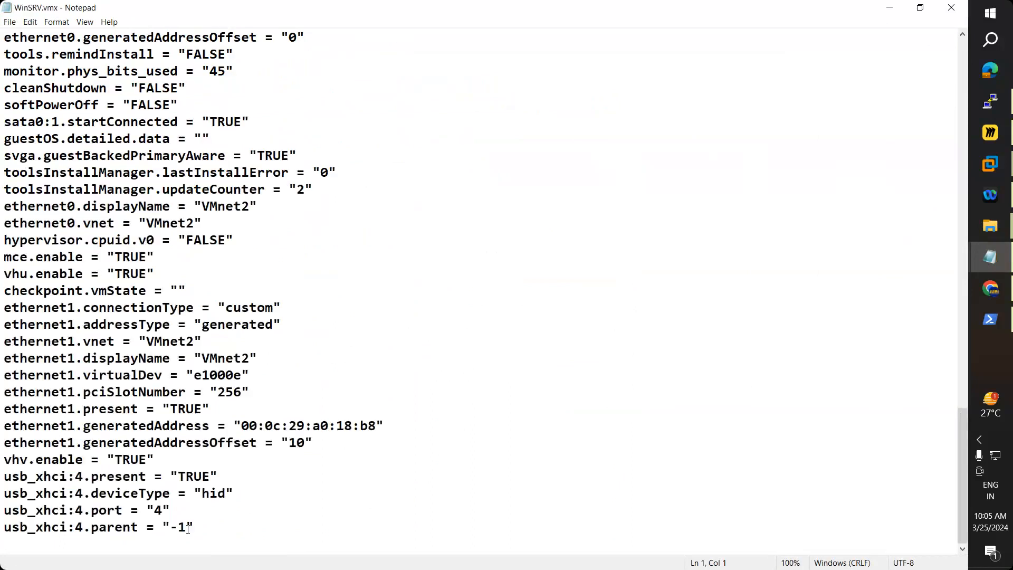
pyautogui.click(242, 524)
pyautogui.press('Return')
pyautogui.hotkey('ctrl', 'v')
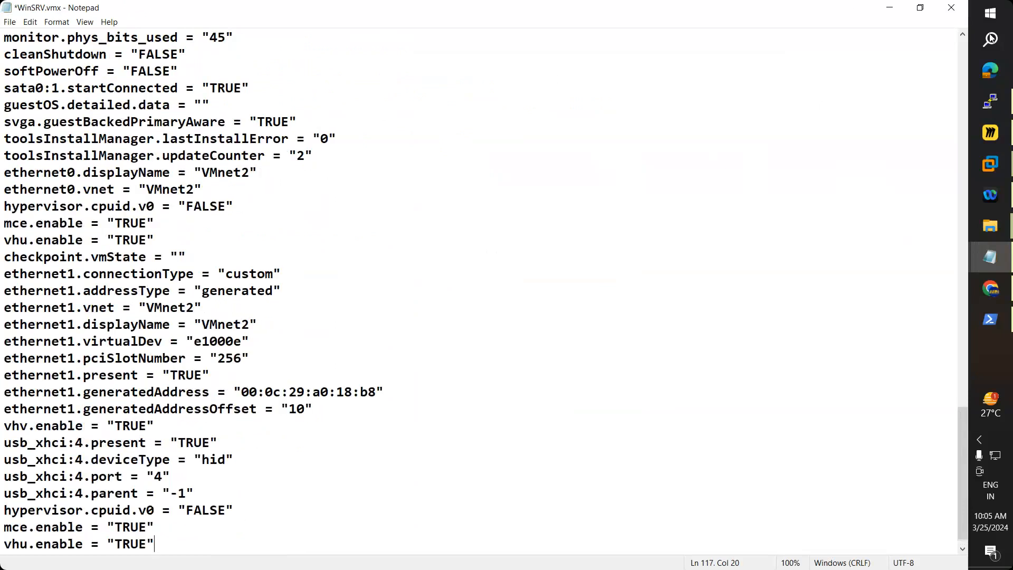
pyautogui.click(951, 7)
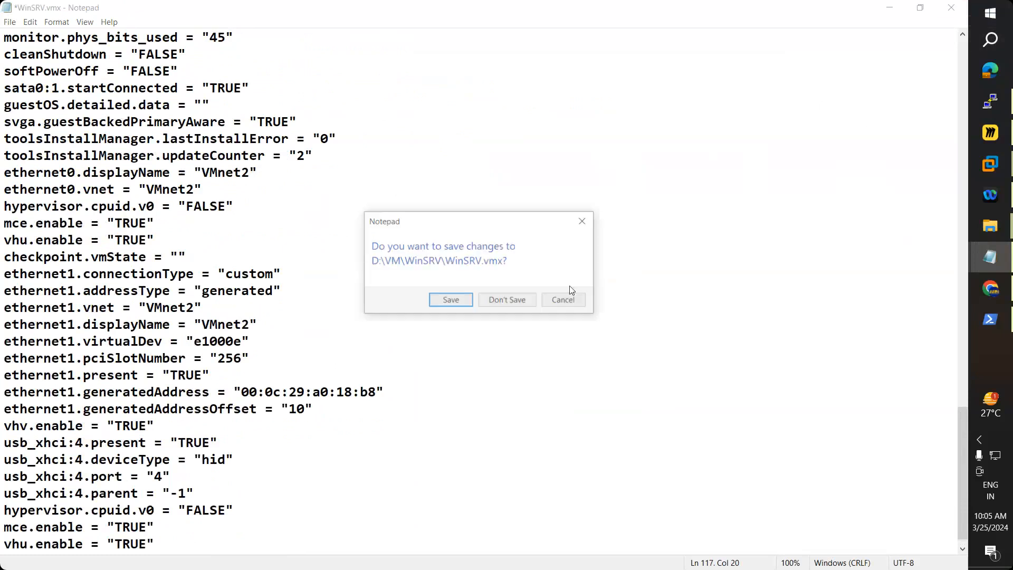
pyautogui.click(515, 305)
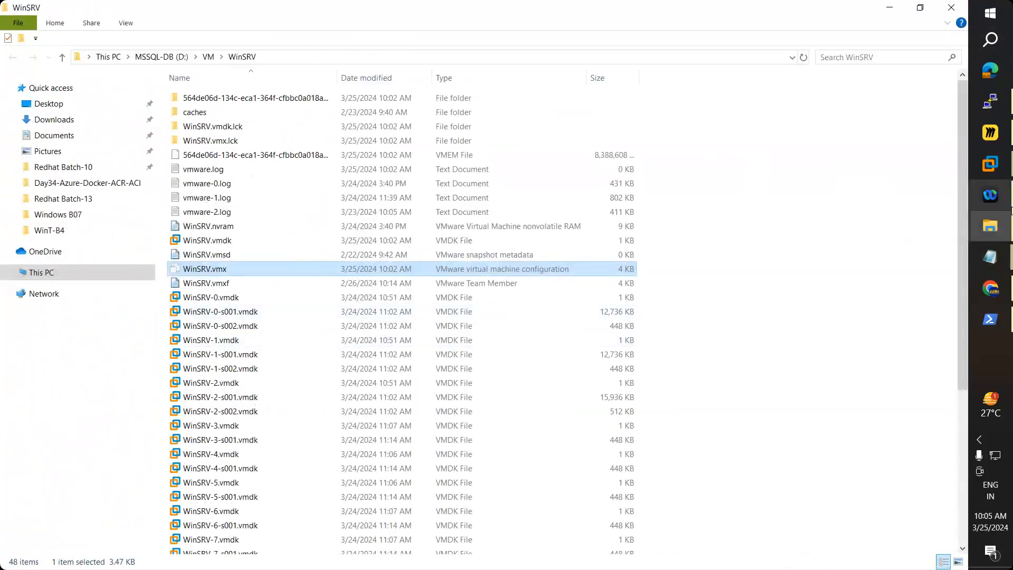
# Step: Sign in to WinDC with Send Ctrl+Alt+Del and the domain administrator password
pyautogui.moveTo(991, 164)
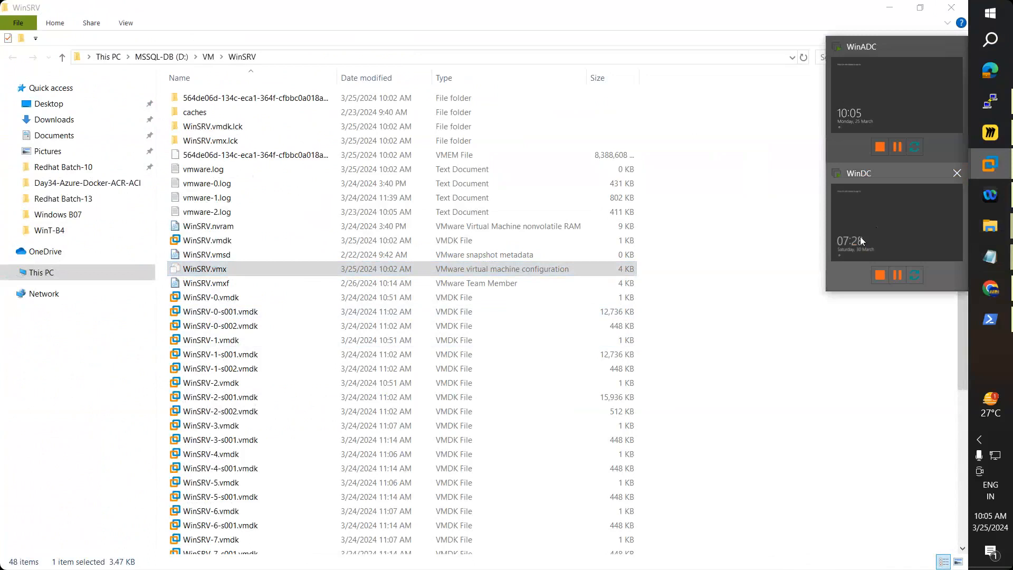
pyautogui.click(860, 239)
pyautogui.click(201, 63)
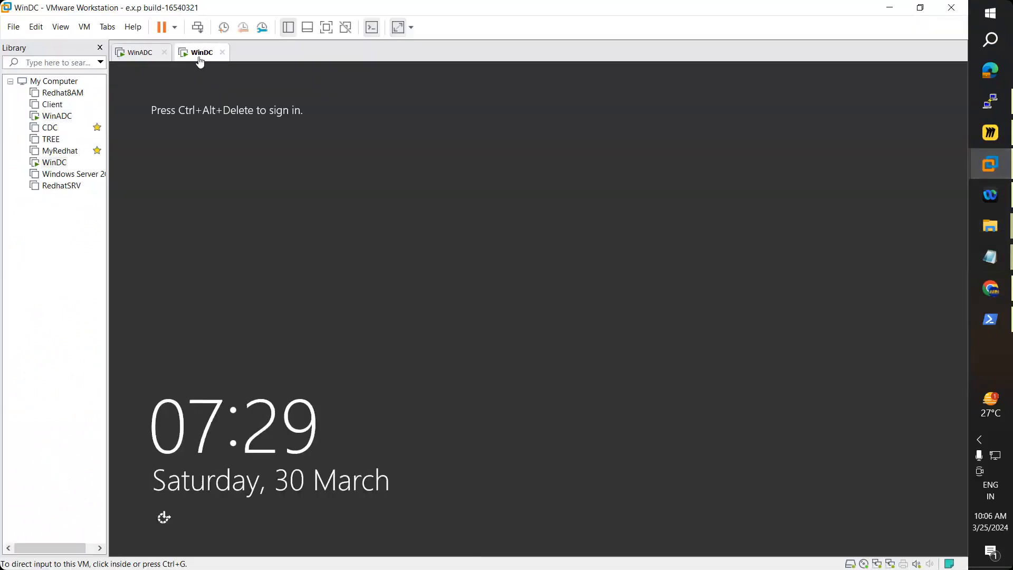
pyautogui.click(84, 27)
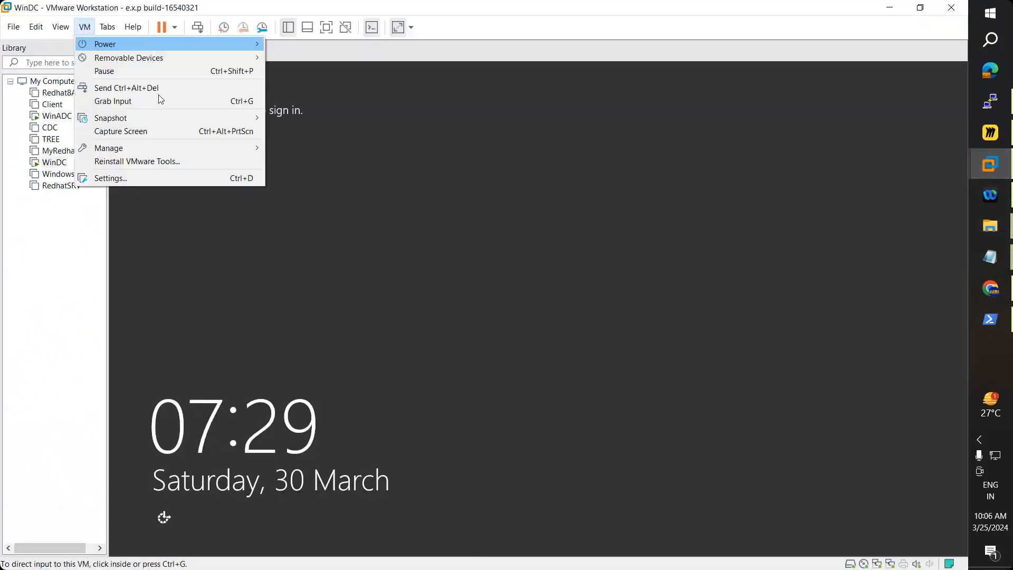
pyautogui.click(158, 90)
pyautogui.click(545, 237)
pyautogui.write('P@ssw0r')
pyautogui.press('BackSpace')
pyautogui.press('BackSpace')
pyautogui.press('BackSpace')
pyautogui.press('BackSpace')
pyautogui.press('BackSpace')
pyautogui.press('BackSpace')
pyautogui.write('P@ssw0r')
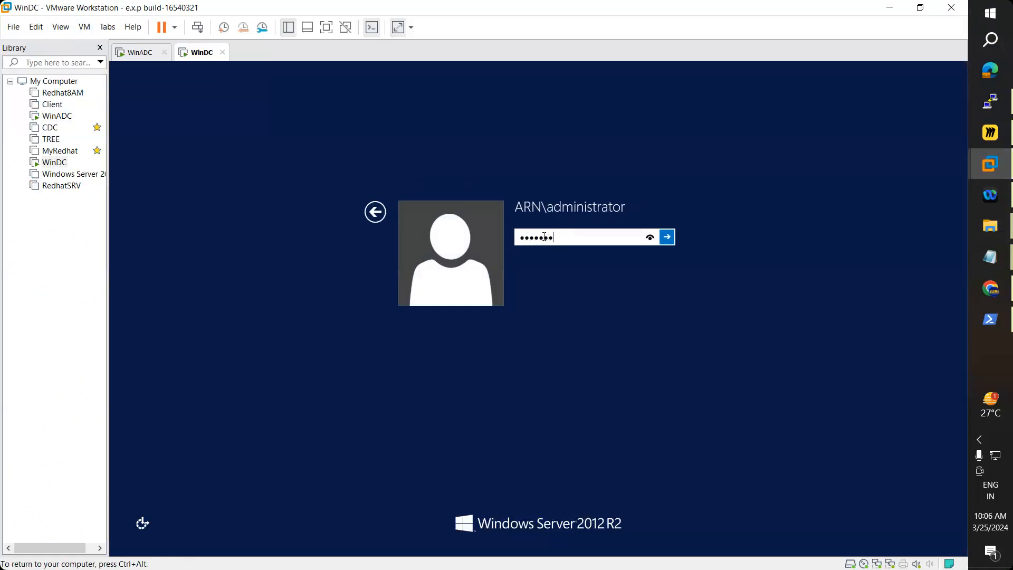
pyautogui.write('d')
pyautogui.press('Return')
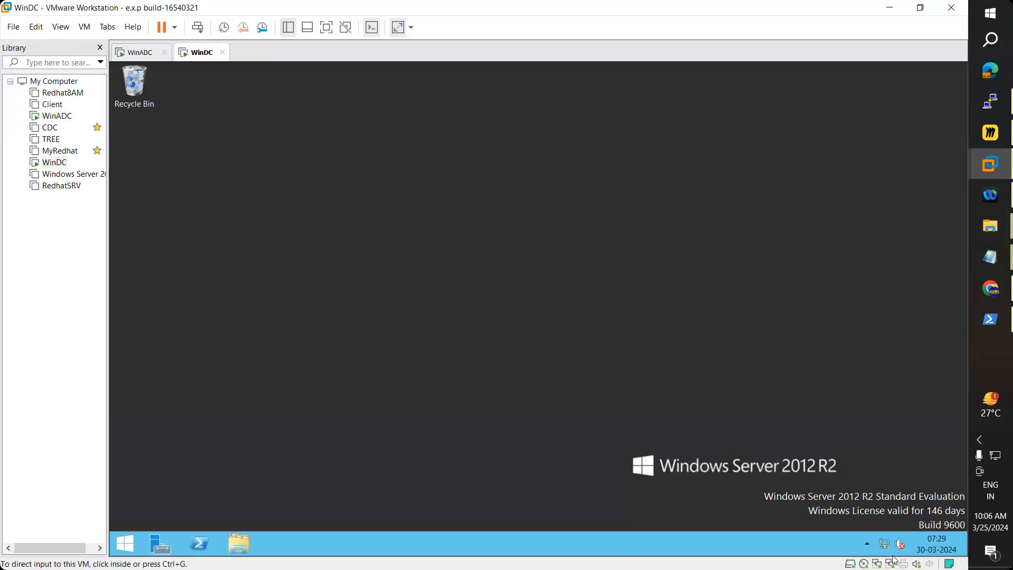
# Step: Sign in to WinADC the same way with the administrator password
pyautogui.click(148, 53)
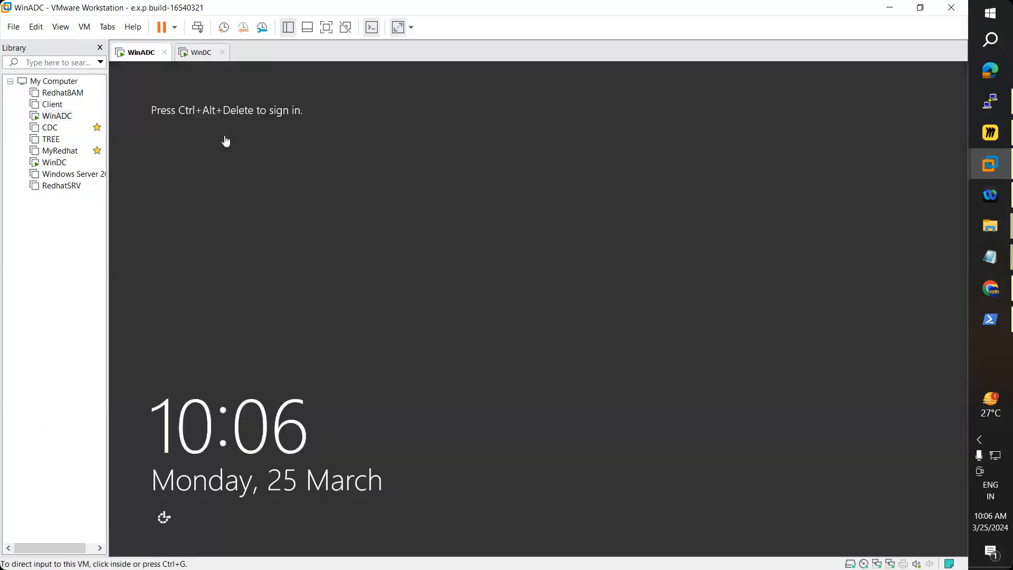
pyautogui.click(86, 27)
pyautogui.click(153, 87)
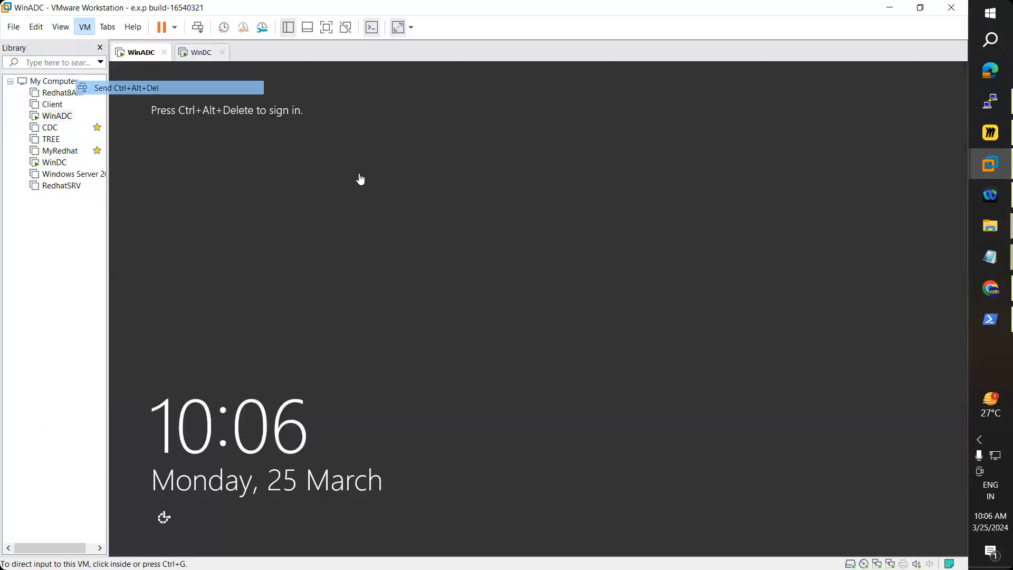
pyautogui.click(535, 237)
pyautogui.write('*******')
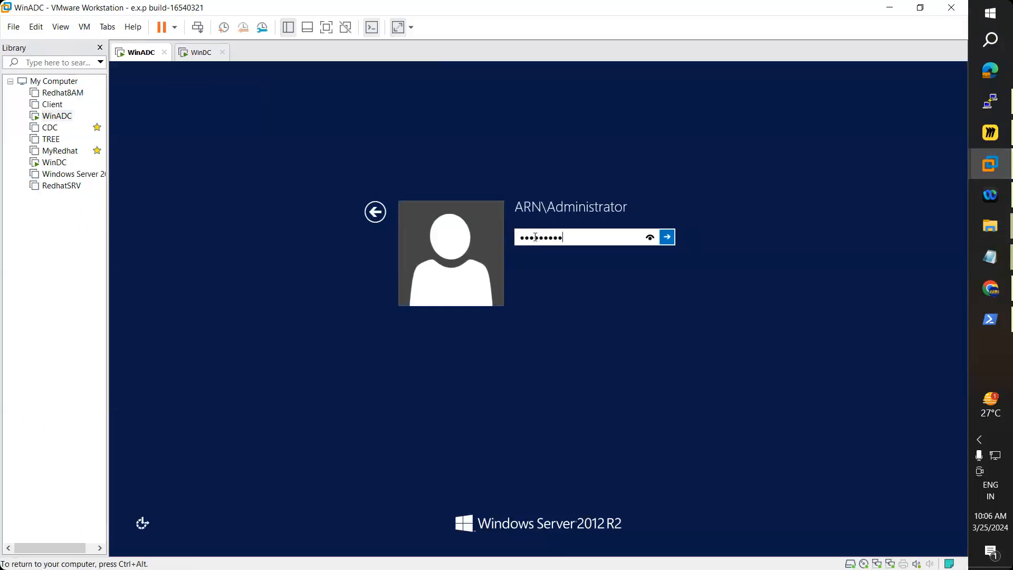
pyautogui.press('Return')
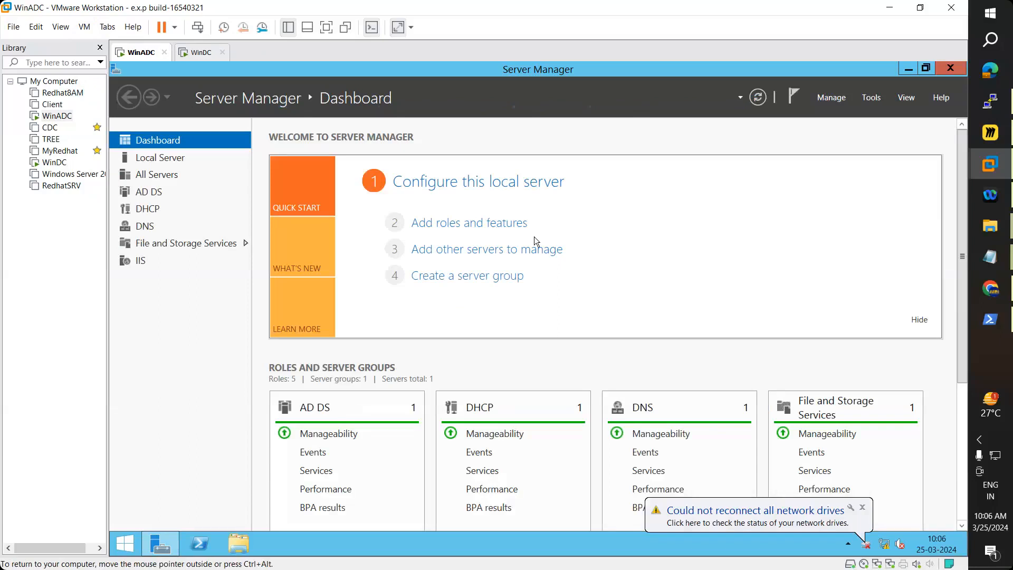
# Step: Return to the WinDC server and launch the Add Roles and Features wizard
pyautogui.click(189, 57)
pyautogui.click(137, 55)
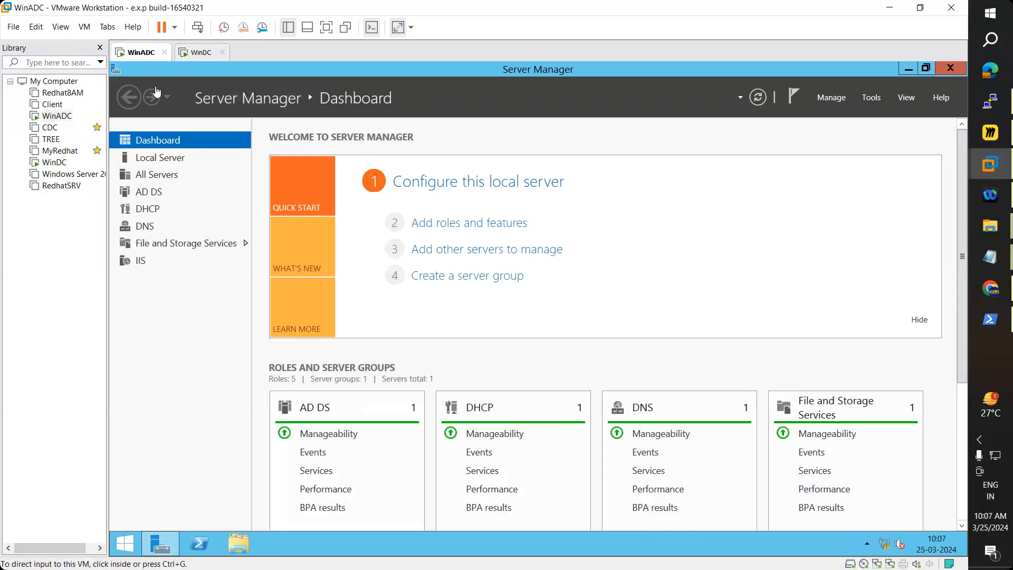
pyautogui.click(203, 60)
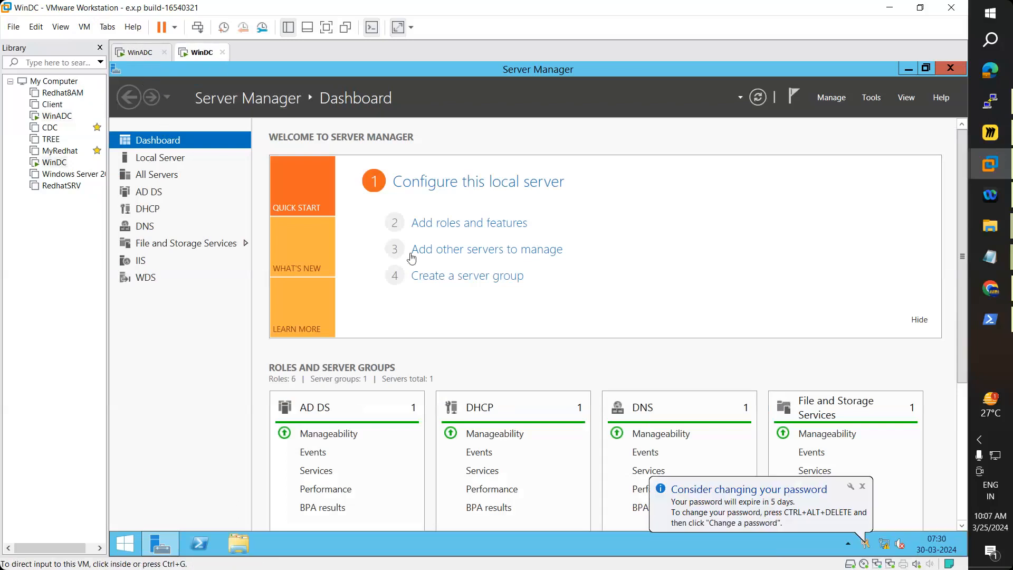
pyautogui.click(454, 230)
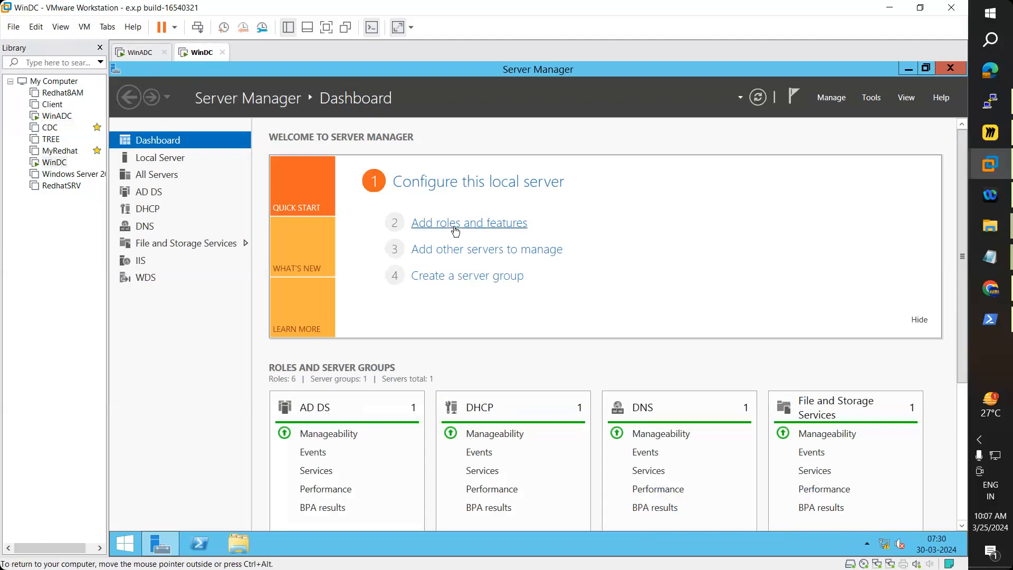
pyautogui.click(473, 225)
pyautogui.moveTo(478, 156); pyautogui.dragTo(490, 102)
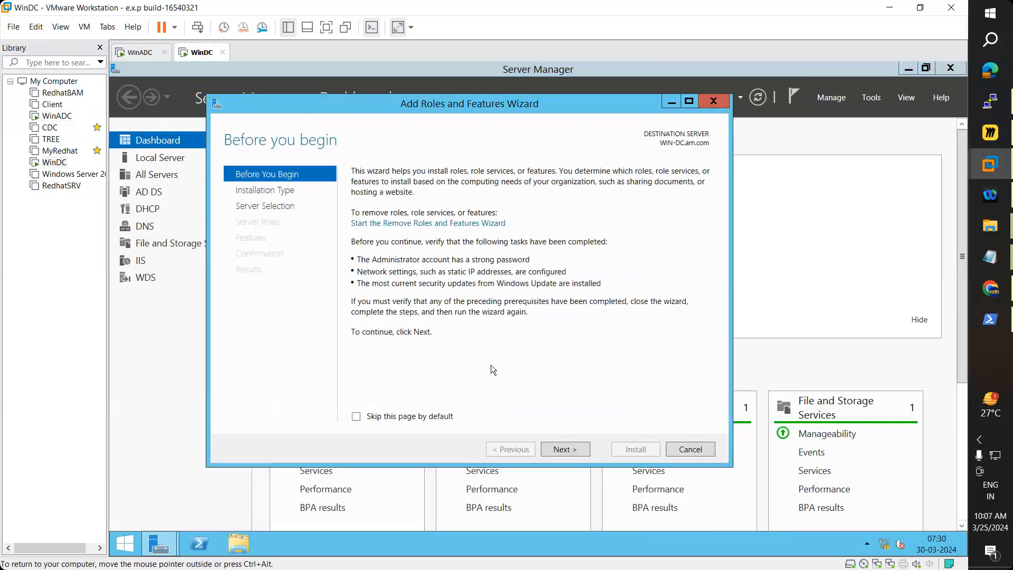
# Step: Keep role-based installation on WIN-DC.arn.com and select Hyper-V with its management tools
pyautogui.click(577, 446)
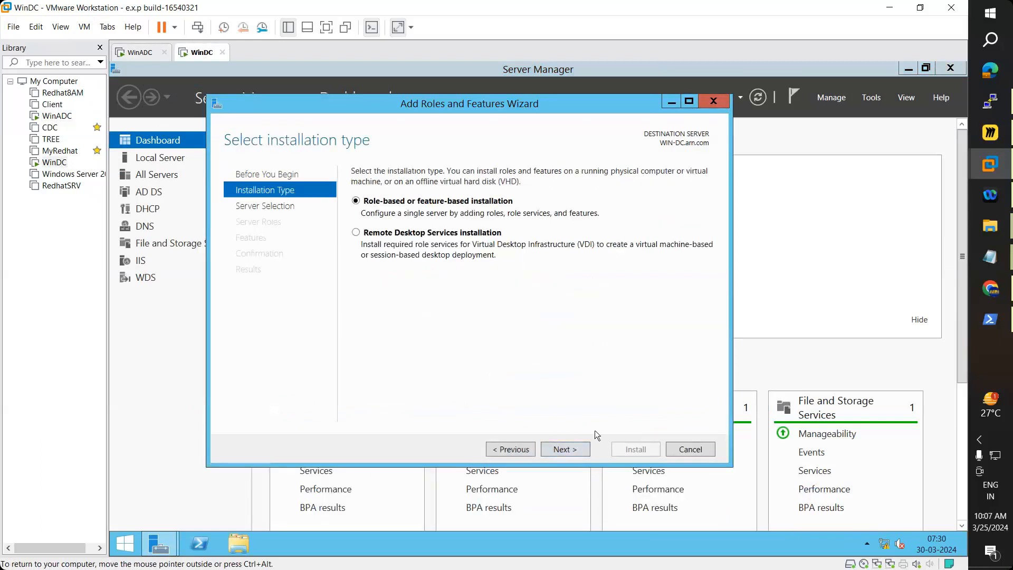
pyautogui.click(555, 448)
pyautogui.click(554, 450)
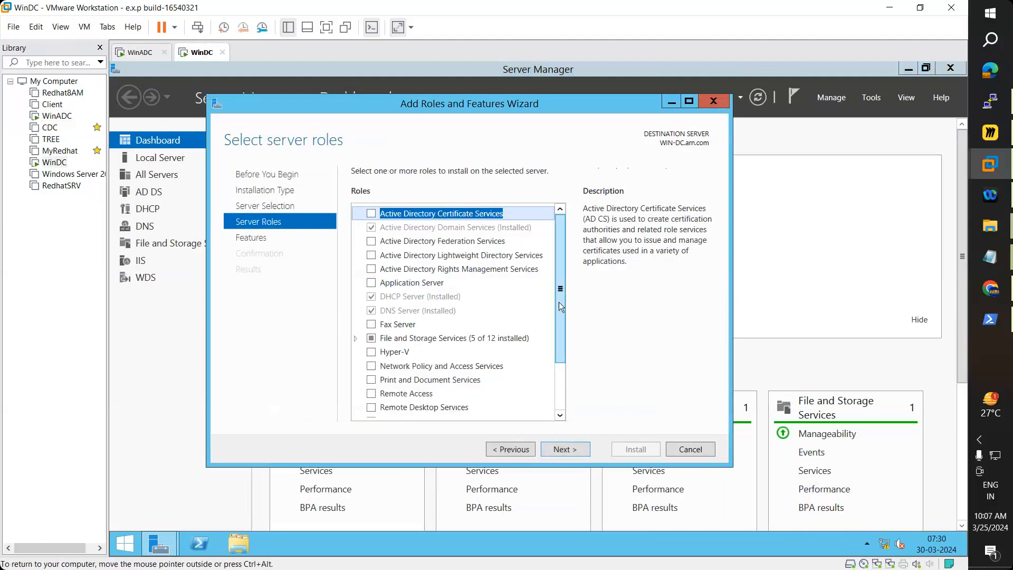
pyautogui.moveTo(561, 307); pyautogui.dragTo(560, 334)
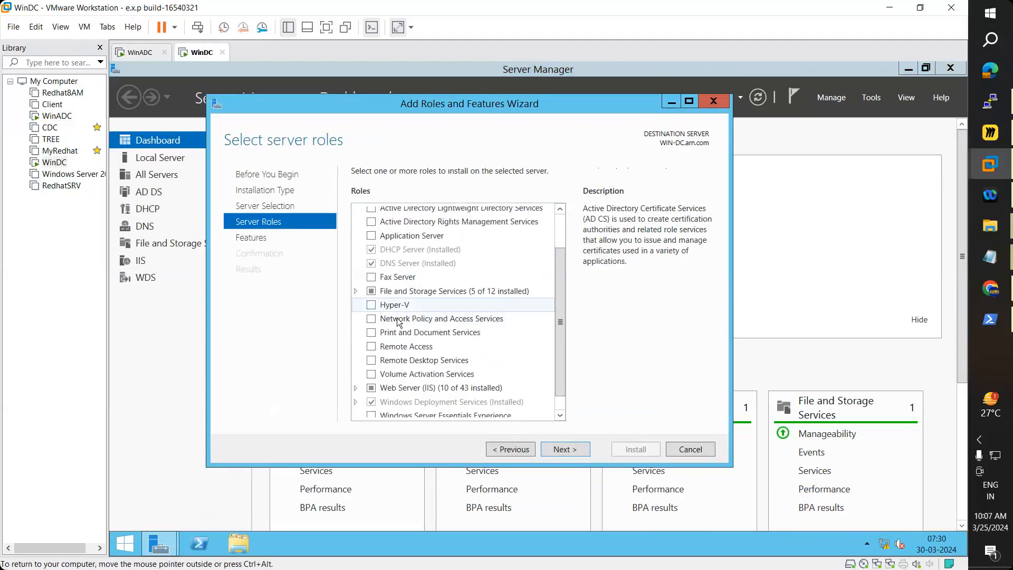
pyautogui.click(397, 306)
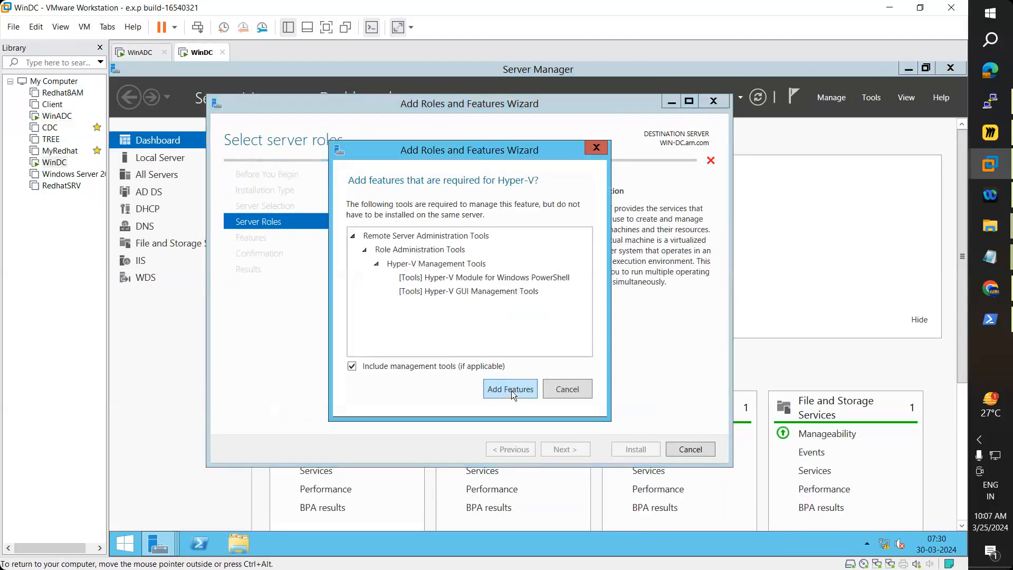
pyautogui.click(511, 389)
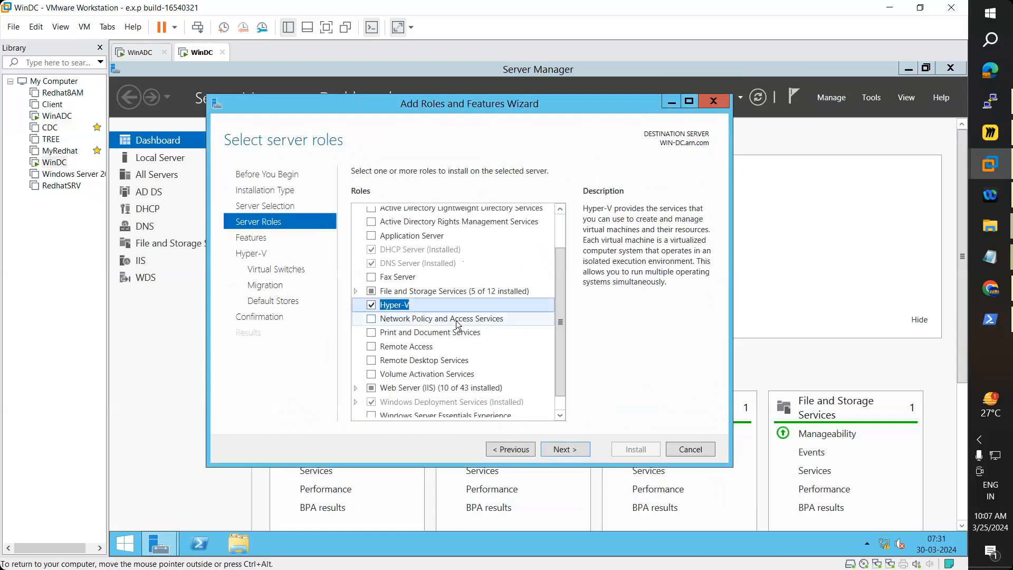
# Step: Advance past the Features list and Hyper-V introduction to virtual switch creation
pyautogui.click(566, 450)
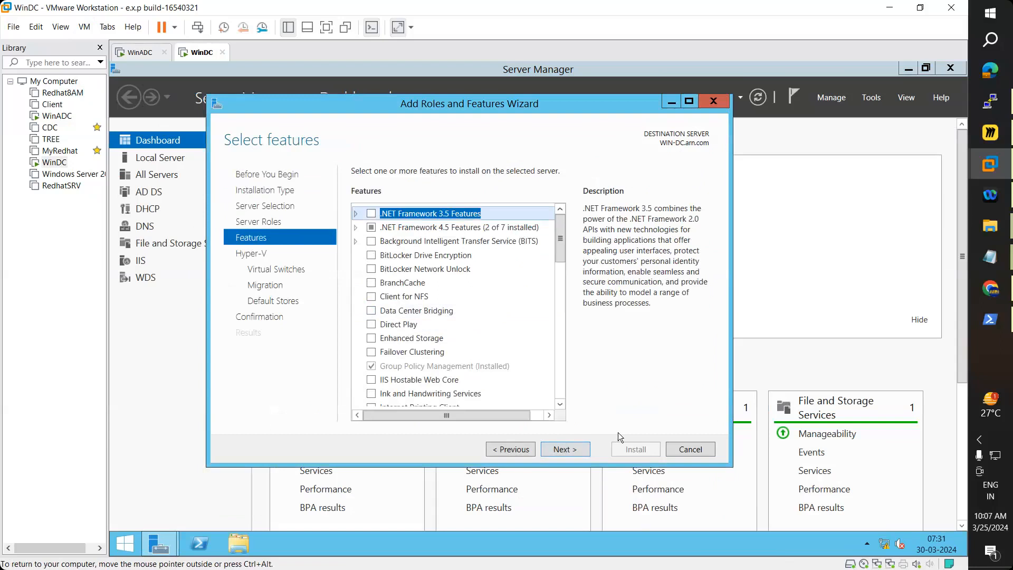
pyautogui.click(577, 451)
pyautogui.click(521, 451)
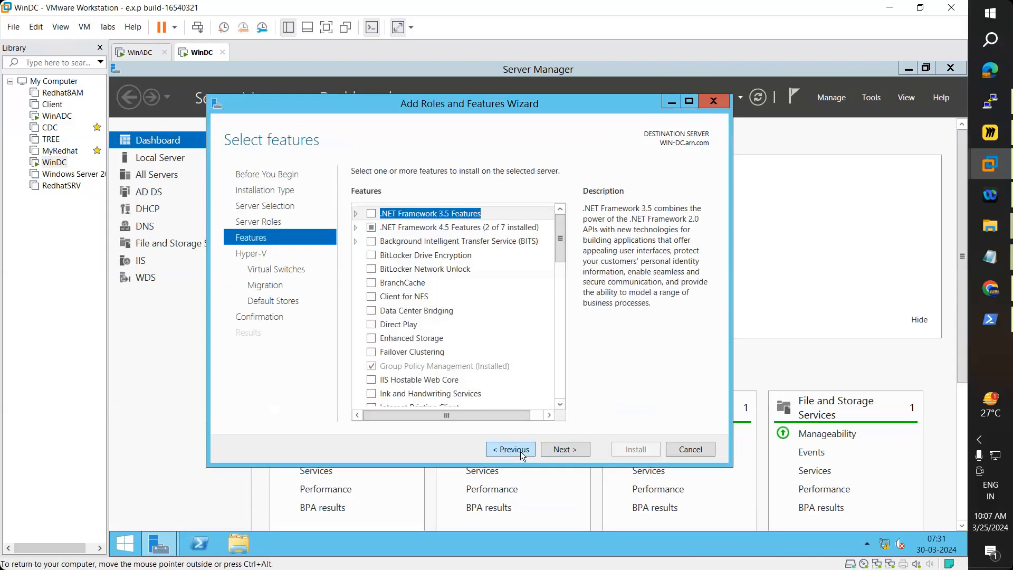
pyautogui.click(566, 450)
pyautogui.click(566, 450)
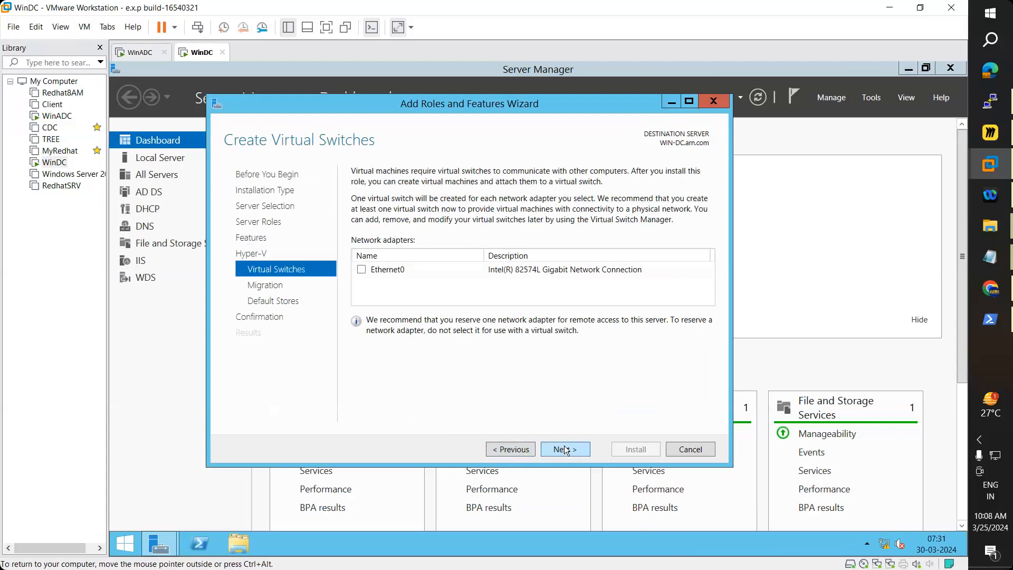
# Step: Create a virtual switch on Ethernet0 and leave live migration disabled
pyautogui.click(362, 270)
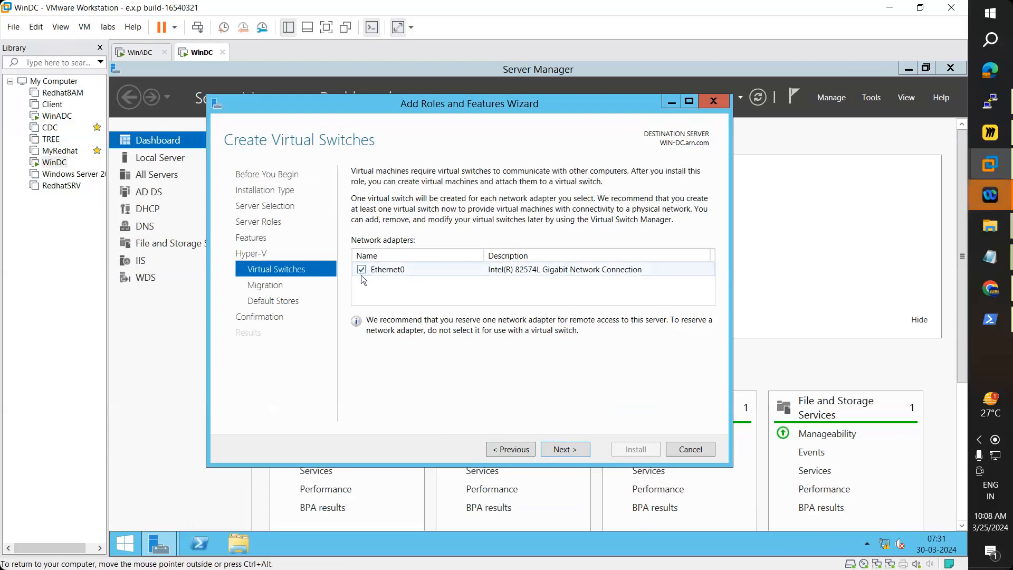
pyautogui.click(570, 450)
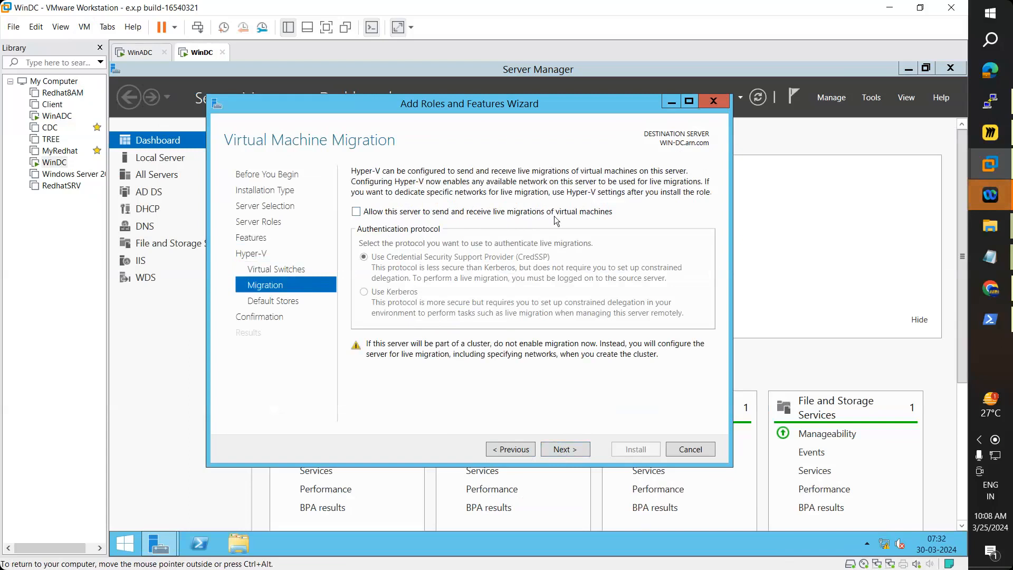
pyautogui.click(587, 451)
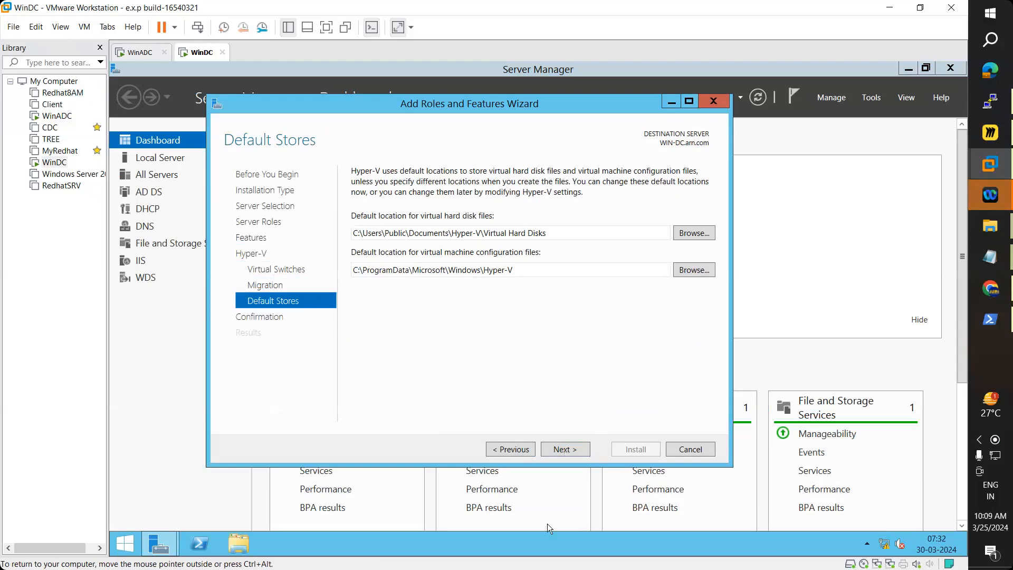
# Step: Check This PC and review the default virtual hard disk and configuration file paths
pyautogui.click(238, 544)
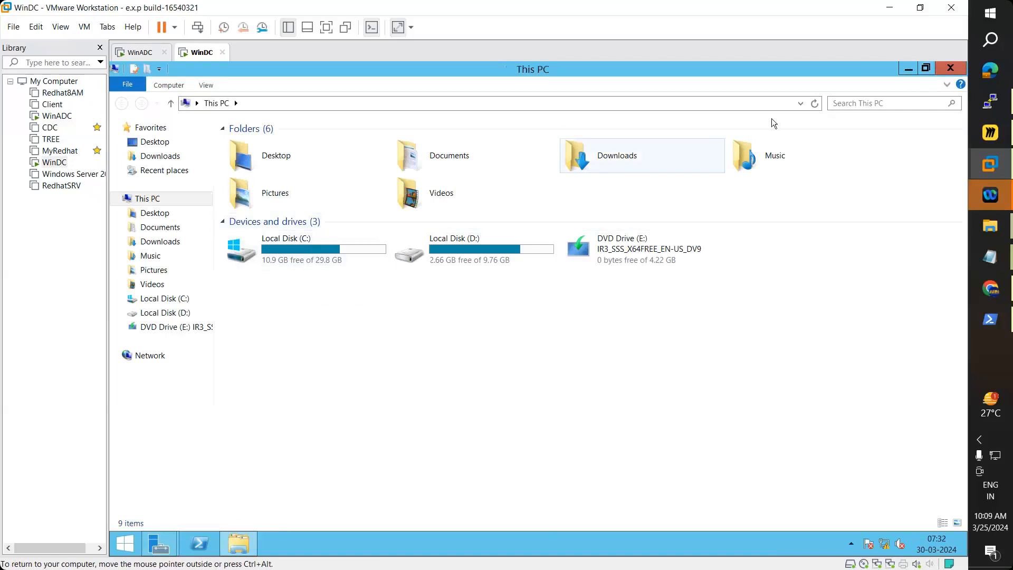
pyautogui.click(904, 69)
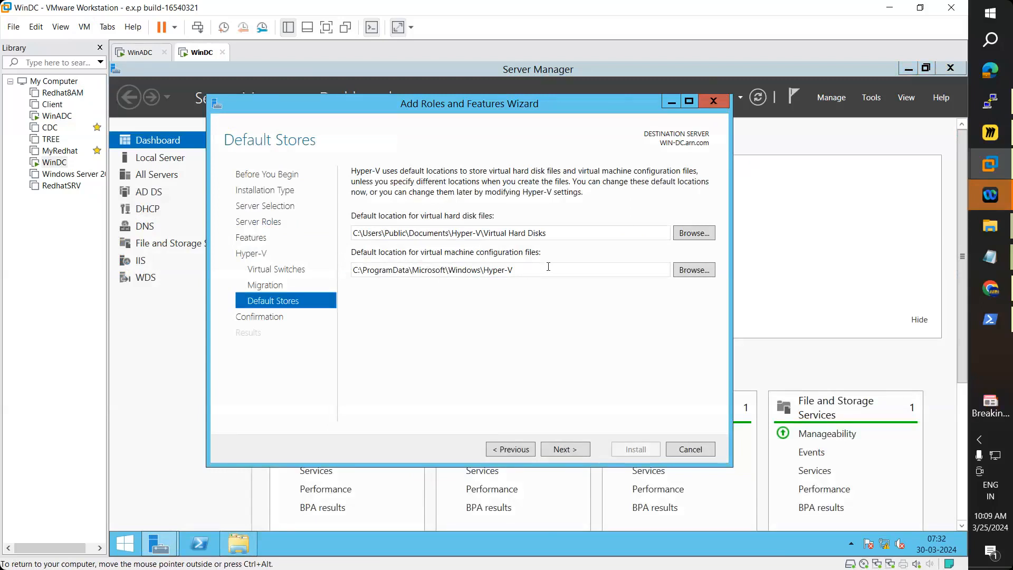
pyautogui.moveTo(354, 234); pyautogui.dragTo(559, 232)
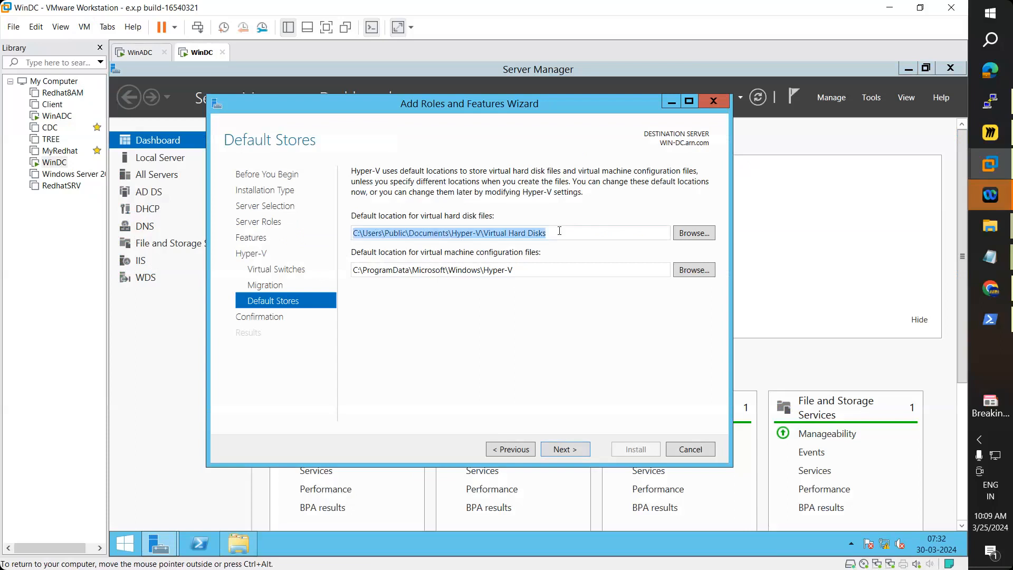
pyautogui.tripleClick(525, 274)
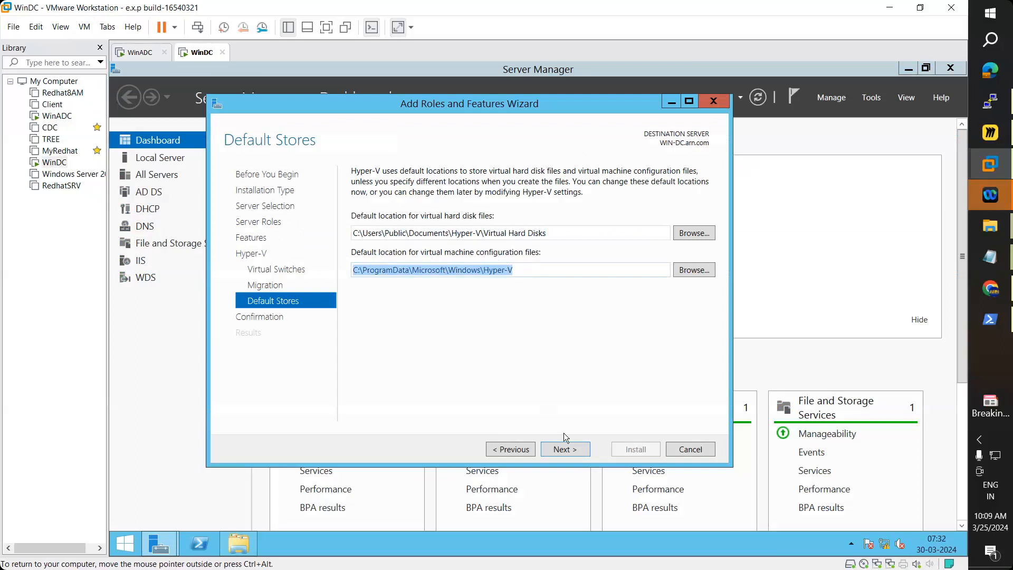
# Step: Allow automatic restart of WinDC and start the Hyper-V installation
pyautogui.click(566, 450)
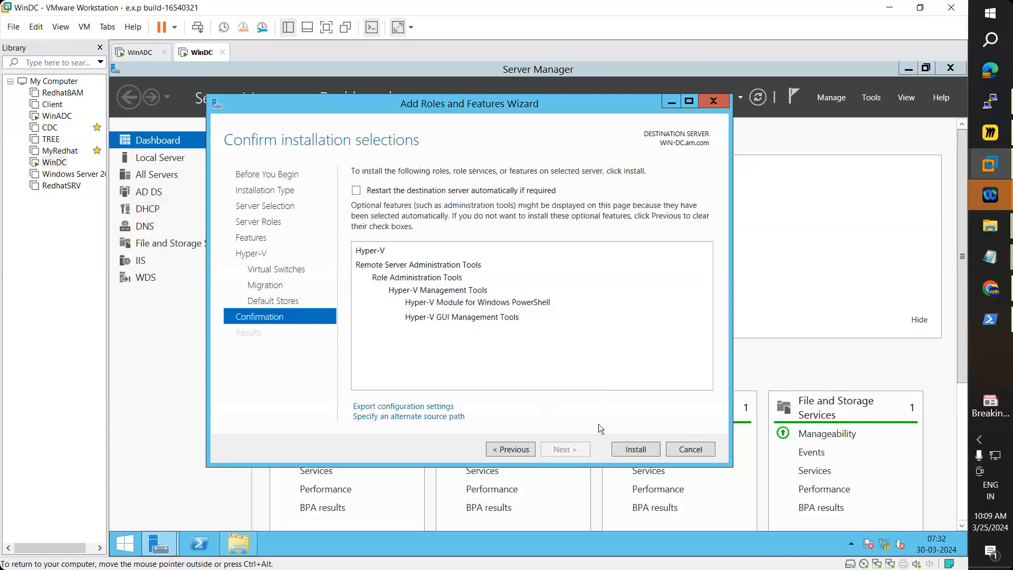
pyautogui.click(388, 191)
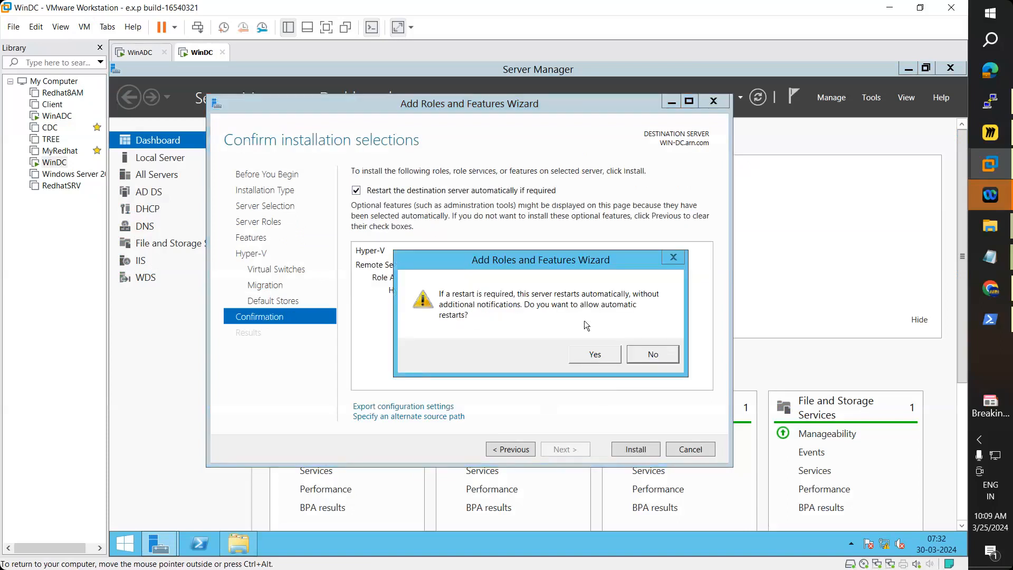
pyautogui.click(600, 354)
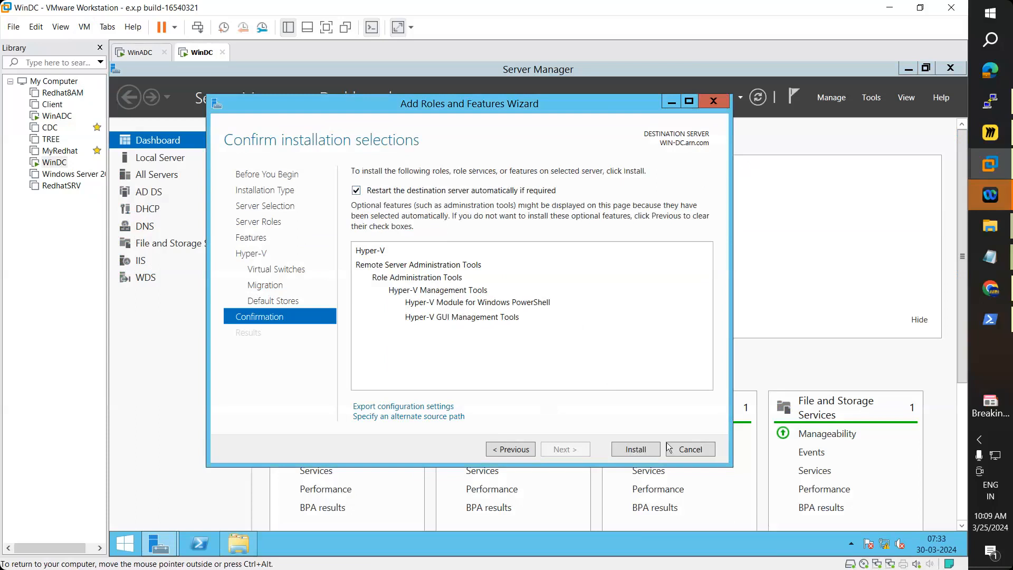
pyautogui.click(635, 449)
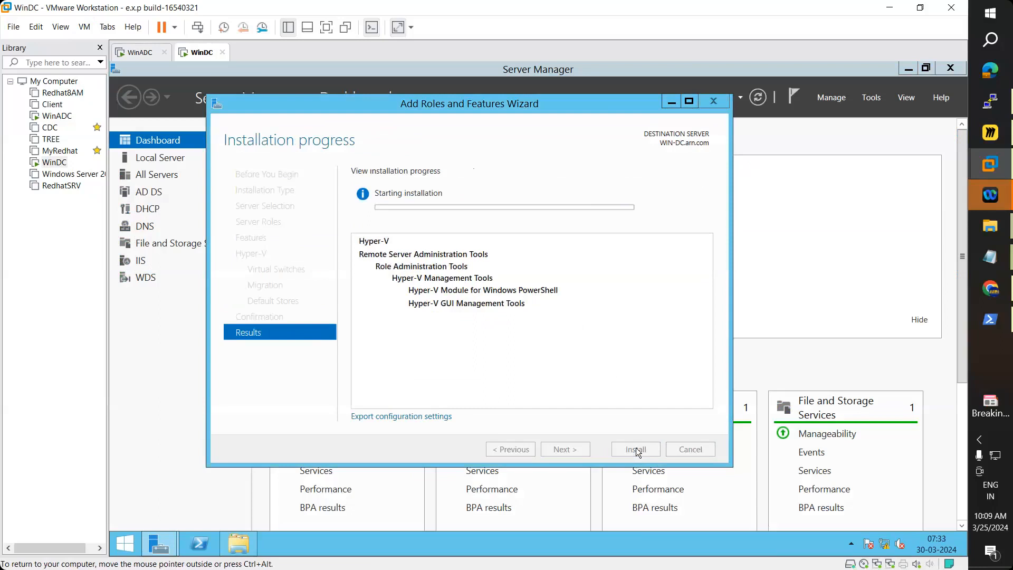
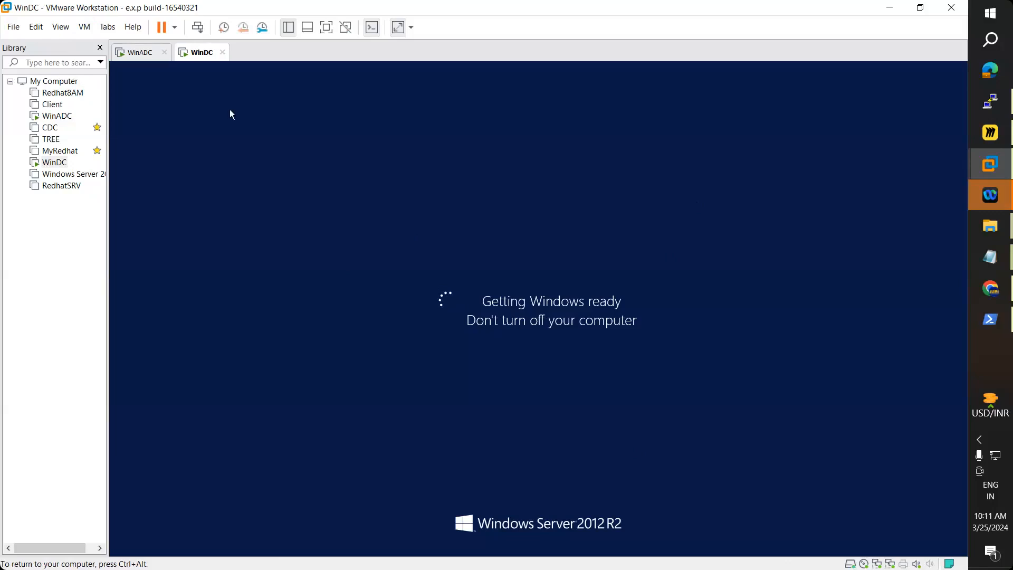
# Step: On WinADC, request a shutdown with the reason Hardware: Installation (Planned)
pyautogui.click(138, 52)
pyautogui.click(125, 544)
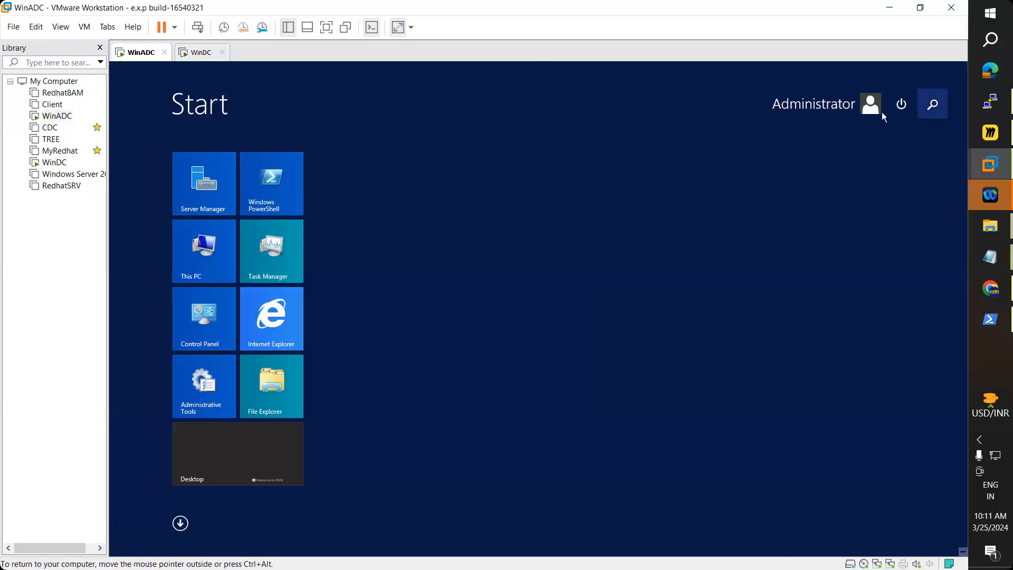
pyautogui.click(900, 104)
pyautogui.click(892, 135)
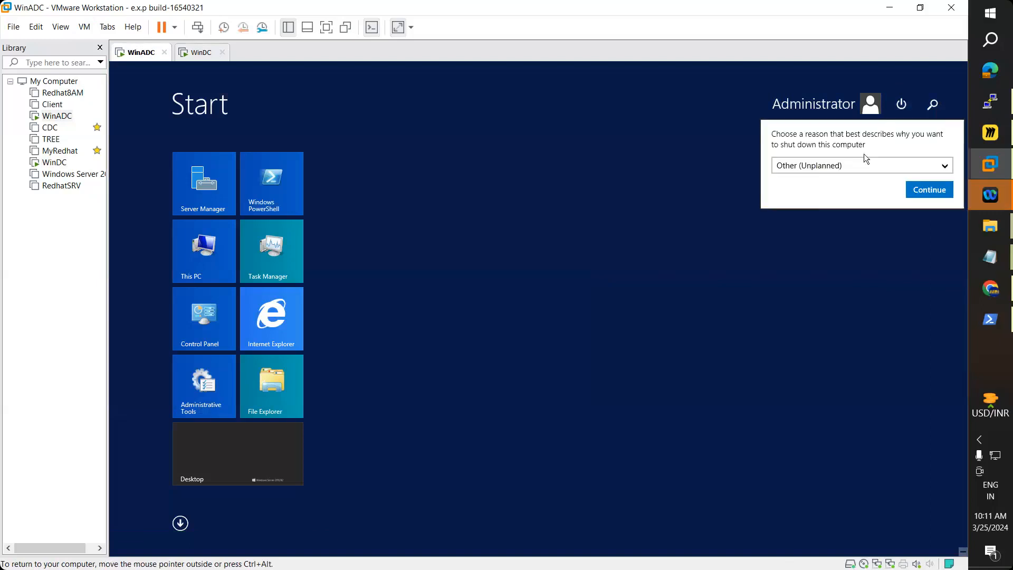
pyautogui.click(850, 165)
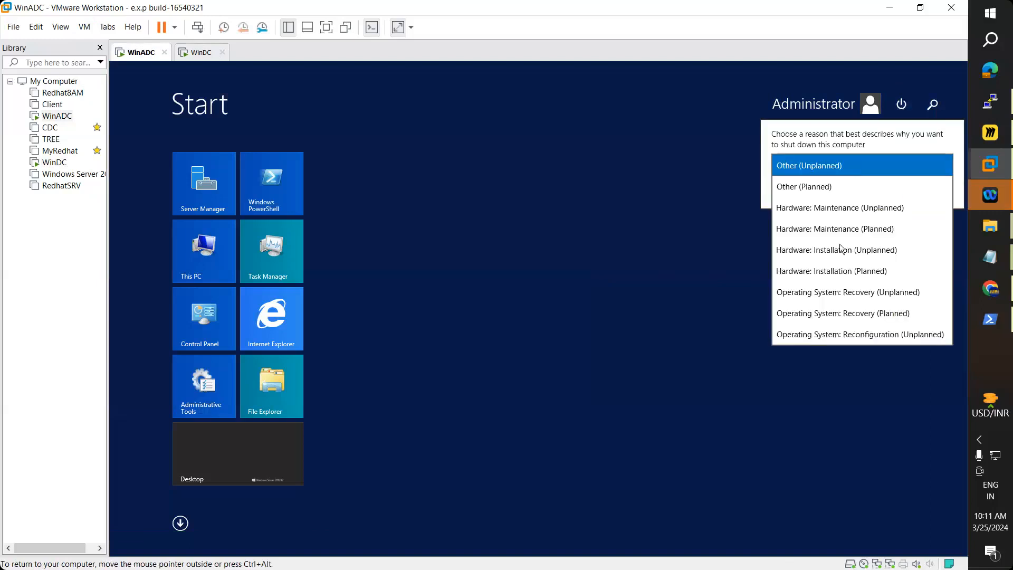
pyautogui.click(843, 276)
pyautogui.click(919, 189)
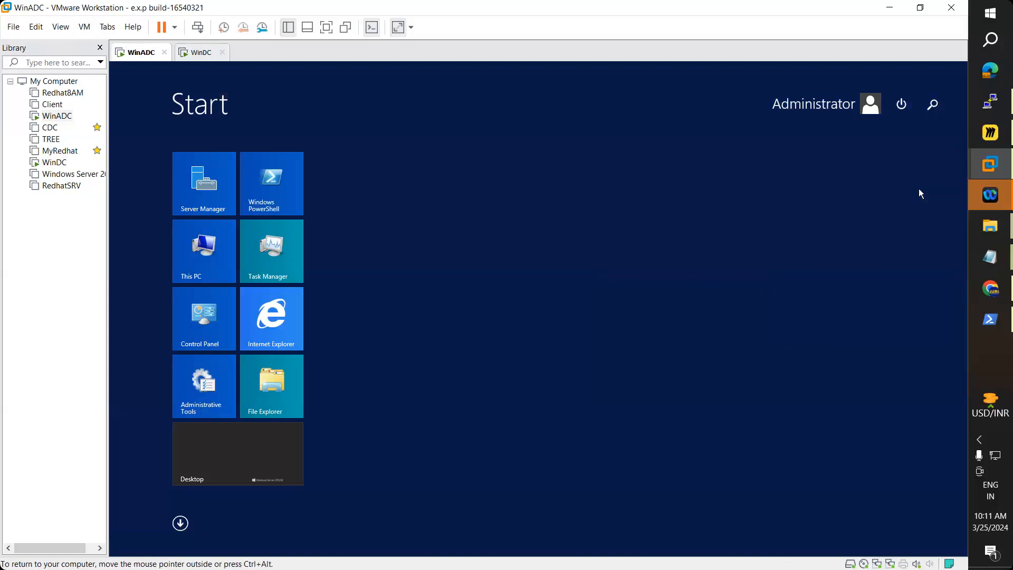
# Step: Repeat the WinADC shutdown request with Hardware: Installation (Planned) as the reason
pyautogui.click(273, 464)
pyautogui.click(128, 551)
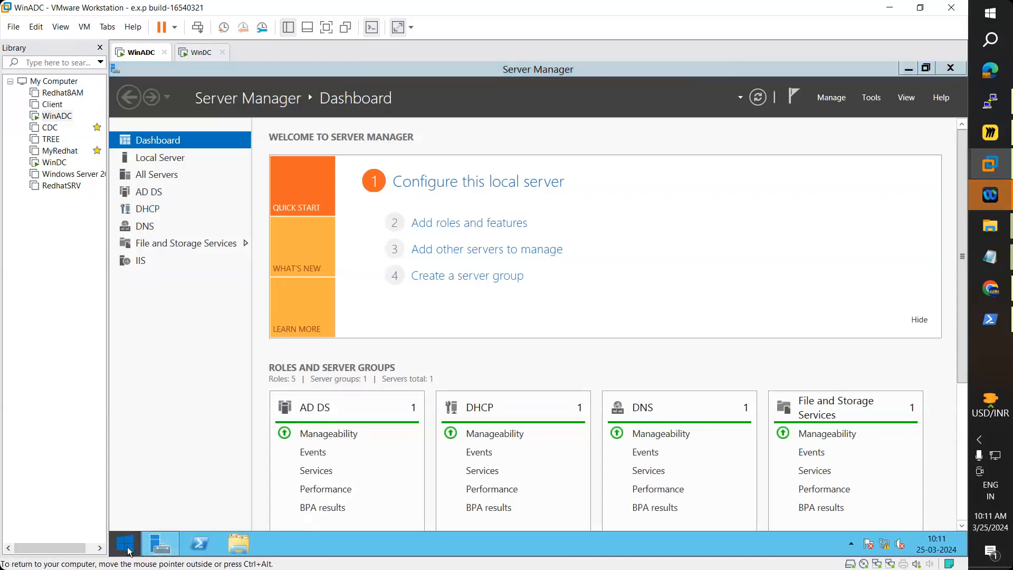
pyautogui.click(902, 106)
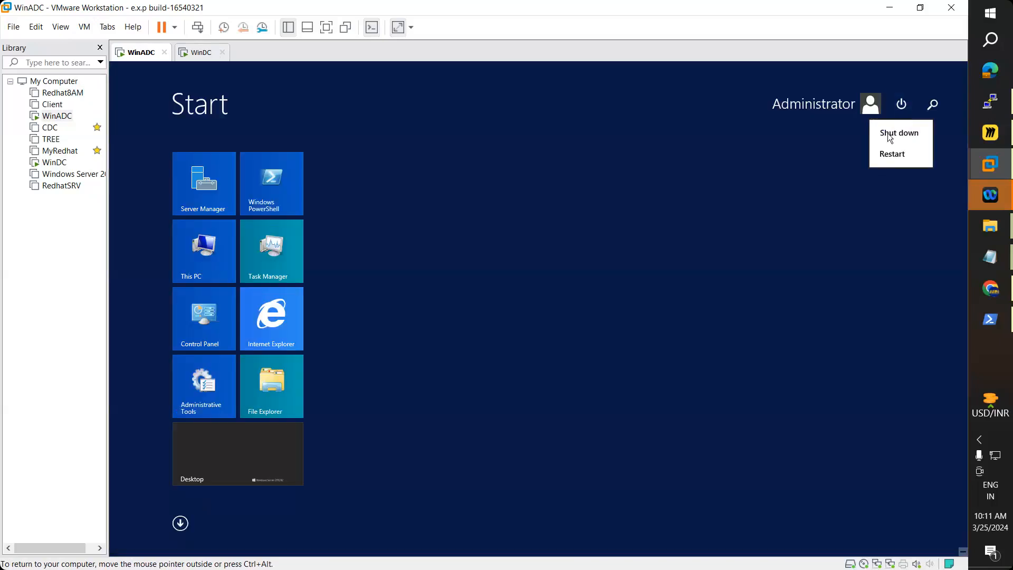
pyautogui.click(894, 133)
pyautogui.click(834, 169)
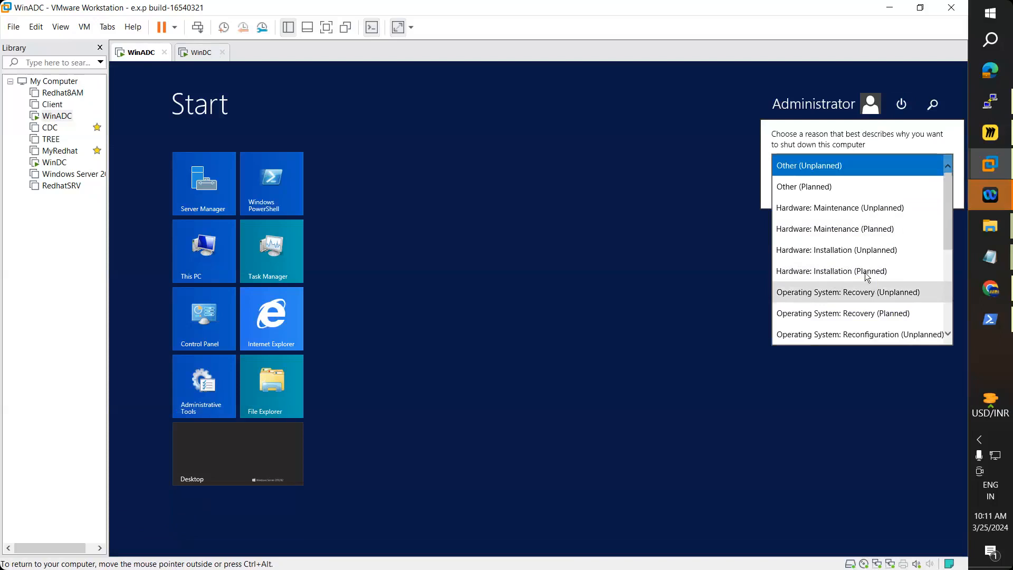
pyautogui.click(857, 271)
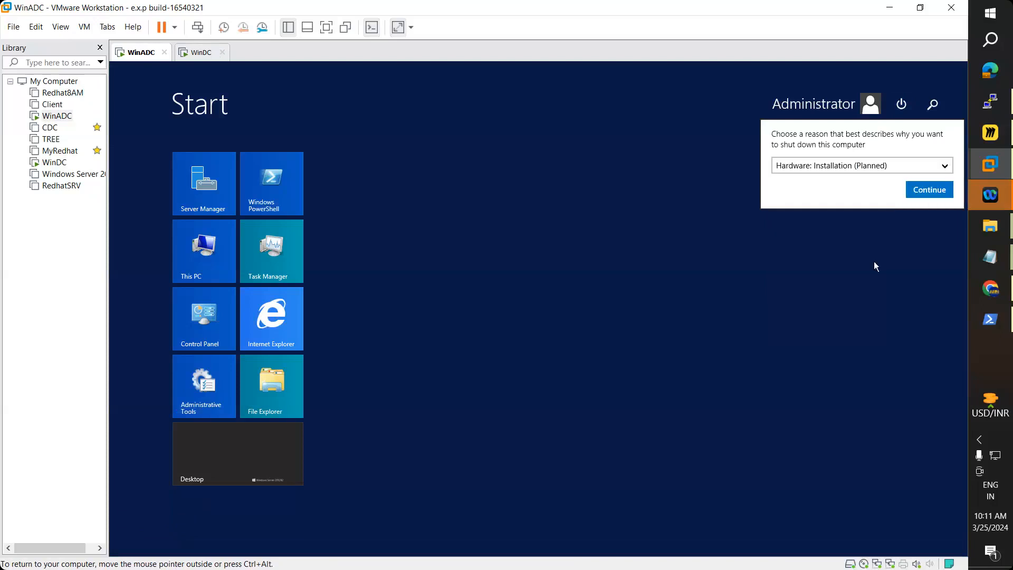
pyautogui.click(923, 194)
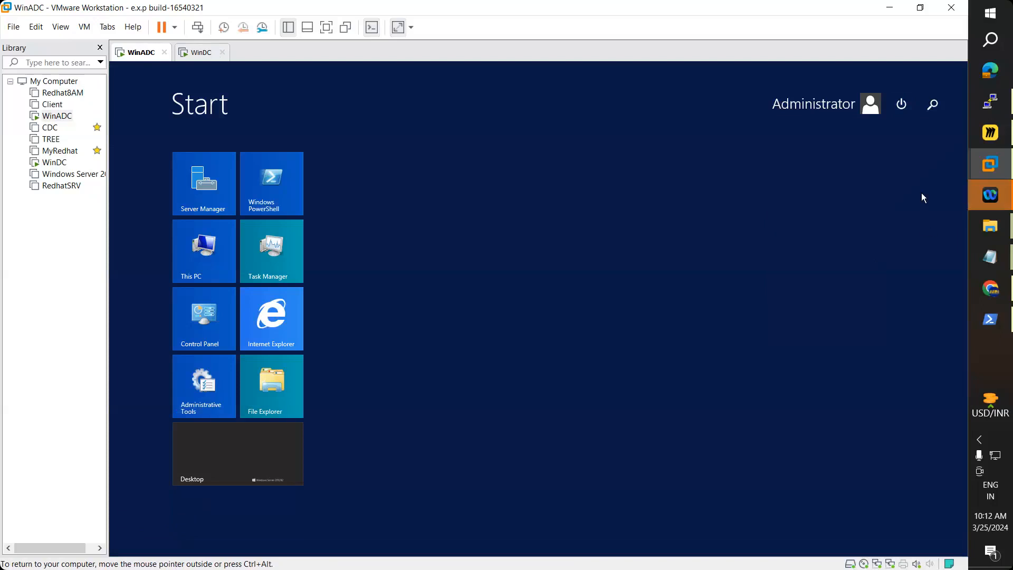
# Step: Run the shutdown command in a PowerShell console on WinADC
pyautogui.click(289, 458)
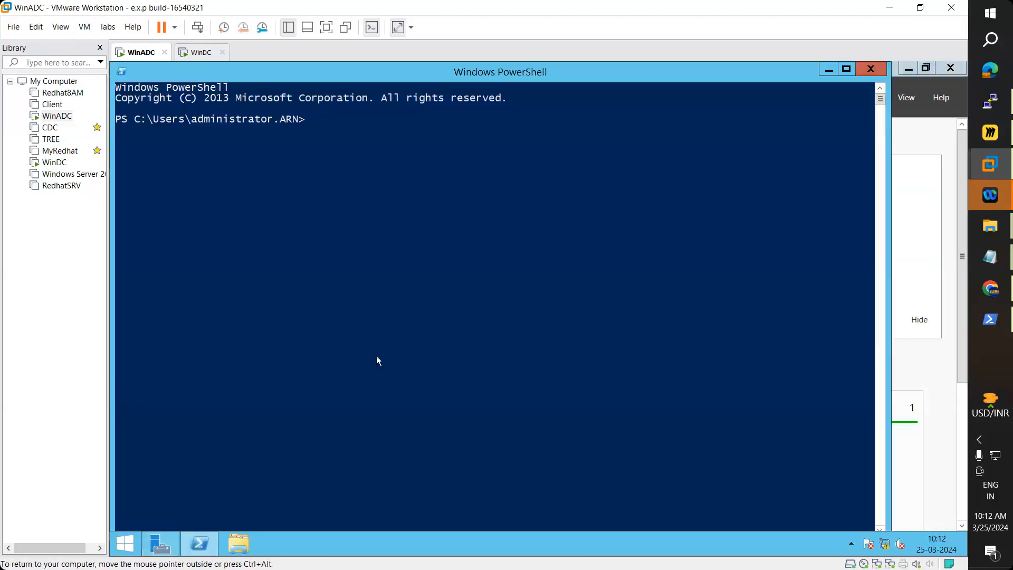
pyautogui.click(390, 310)
pyautogui.write('shu')
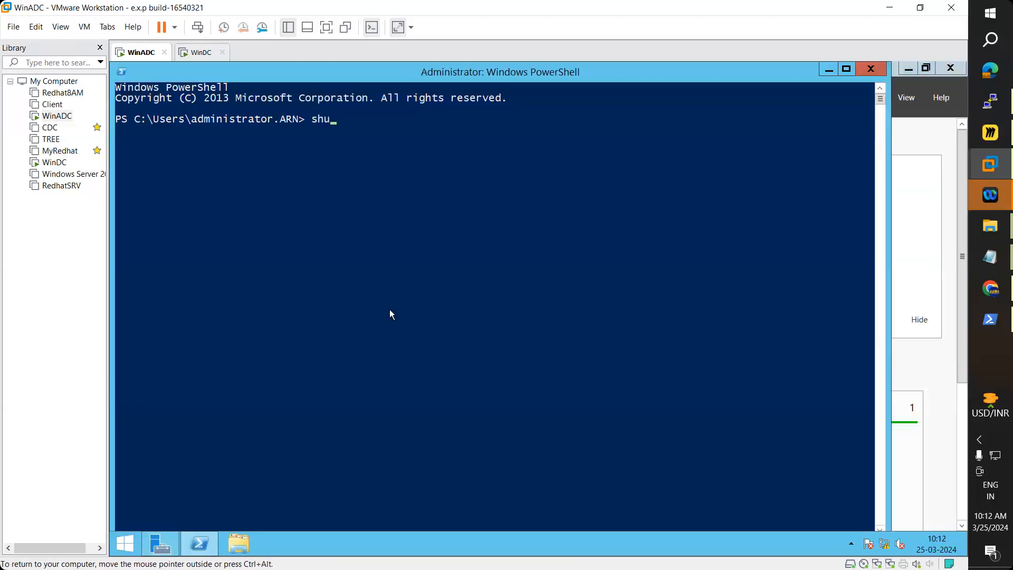
pyautogui.write('tdown')
# Step: Watch WinDC boot and confirm WinADC shows as powered off
pyautogui.click(200, 55)
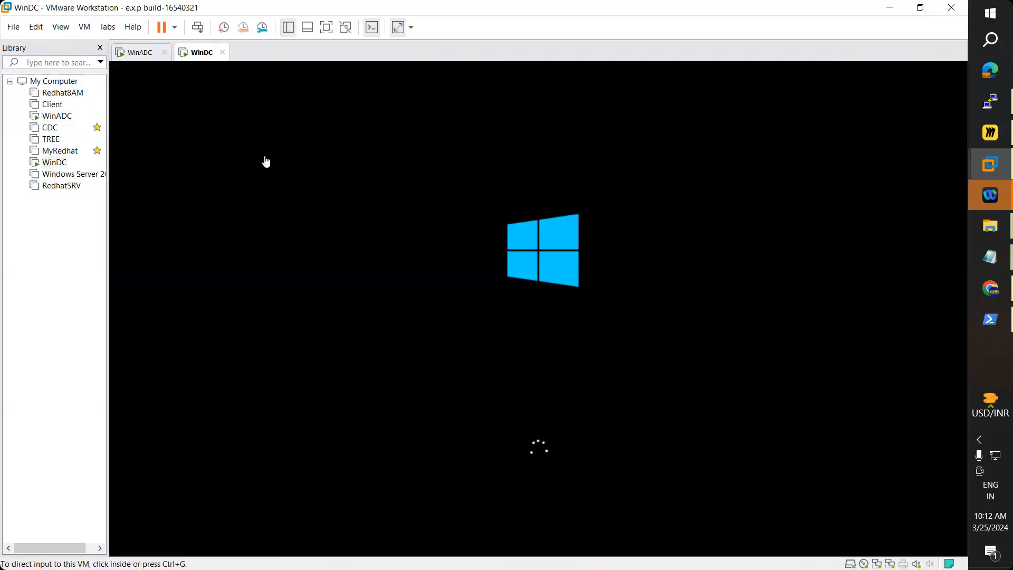
pyautogui.click(142, 60)
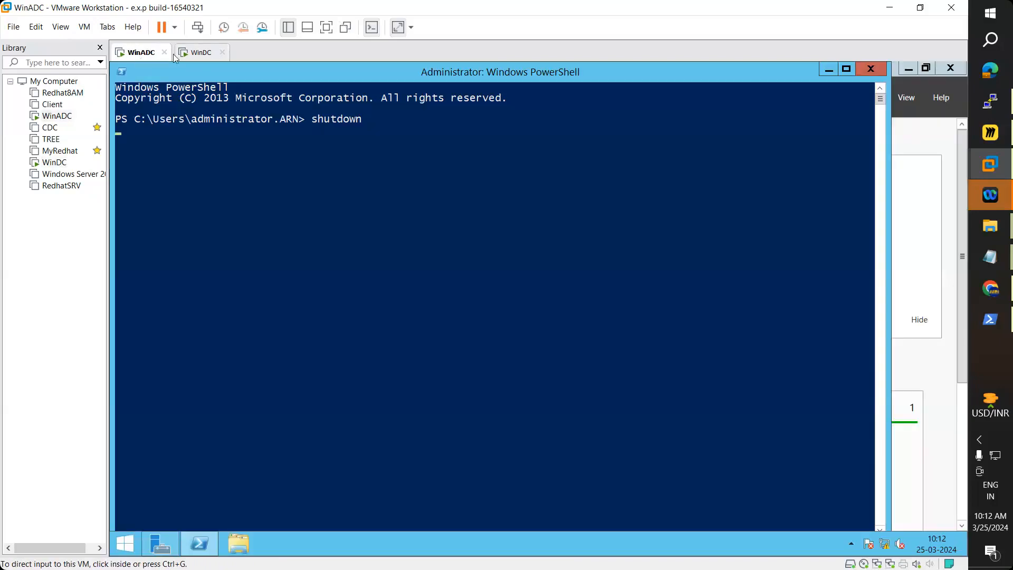
pyautogui.click(194, 54)
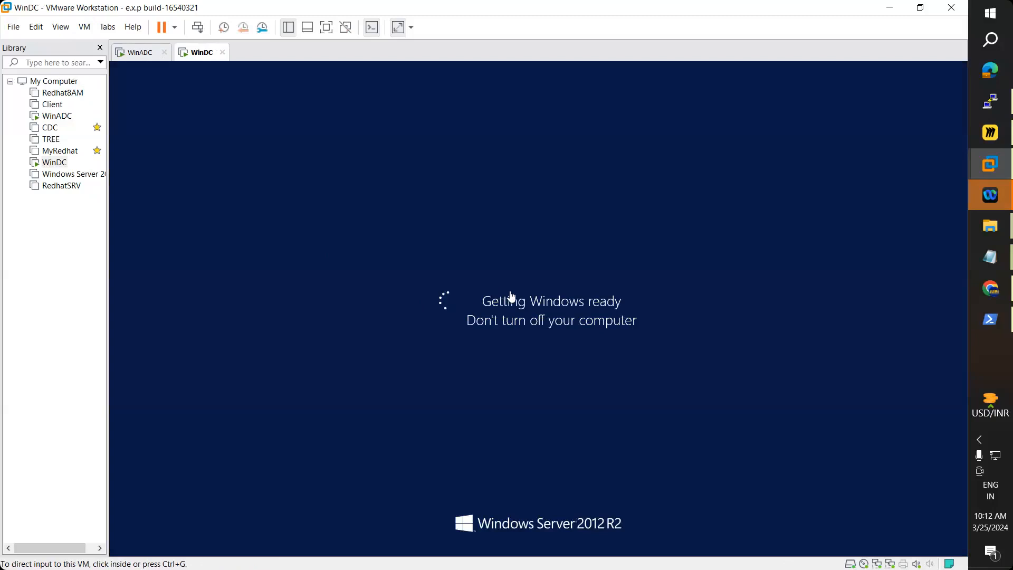
pyautogui.click(141, 57)
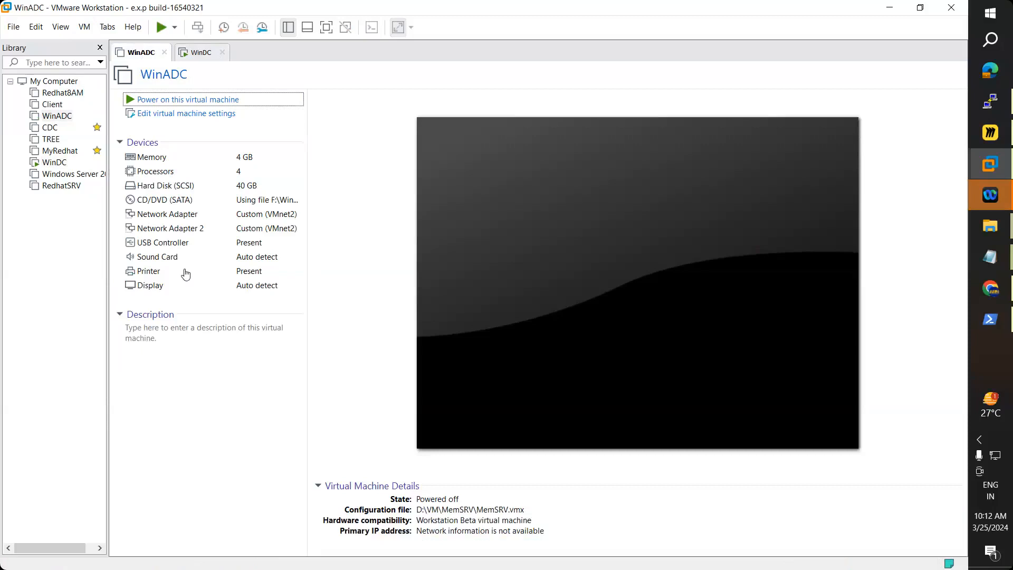
# Step: Close the powered-off WinADC tab with Ctrl+W
pyautogui.hotkey('ctrl', 'w')
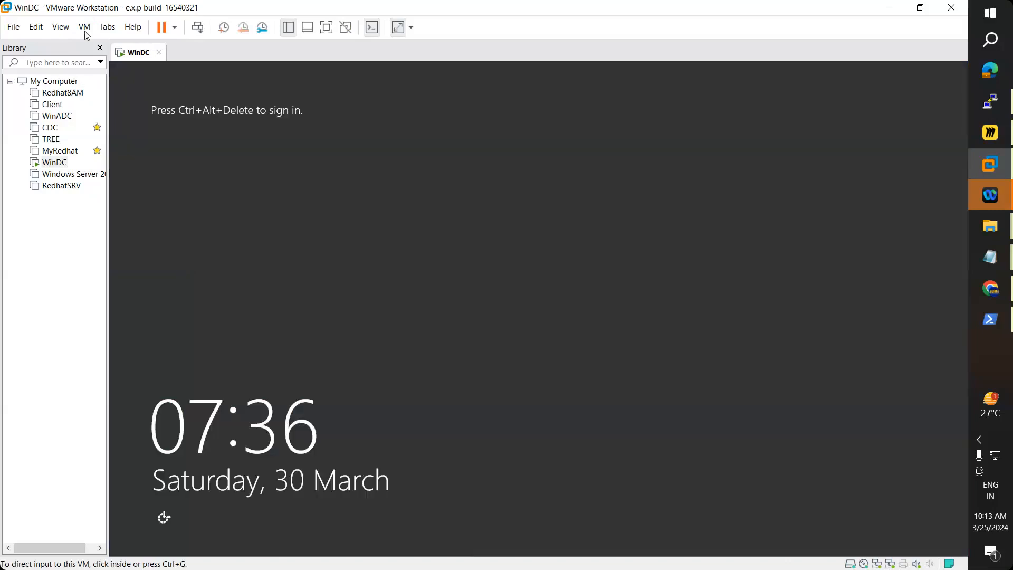
# Step: Send Ctrl+Alt+Del to WinDC and sign in with the administrator password
pyautogui.click(84, 27)
pyautogui.click(126, 88)
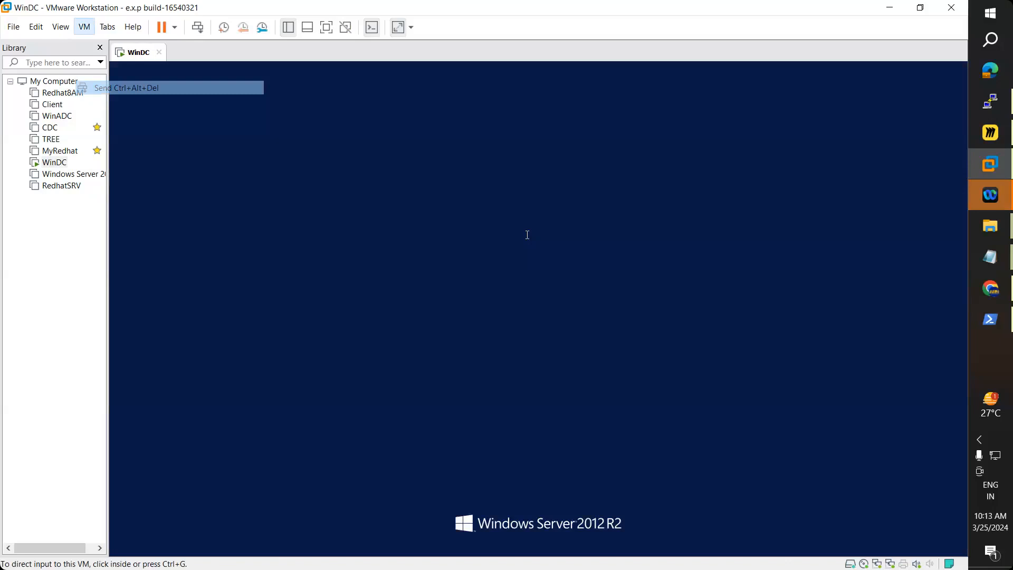
pyautogui.click(528, 235)
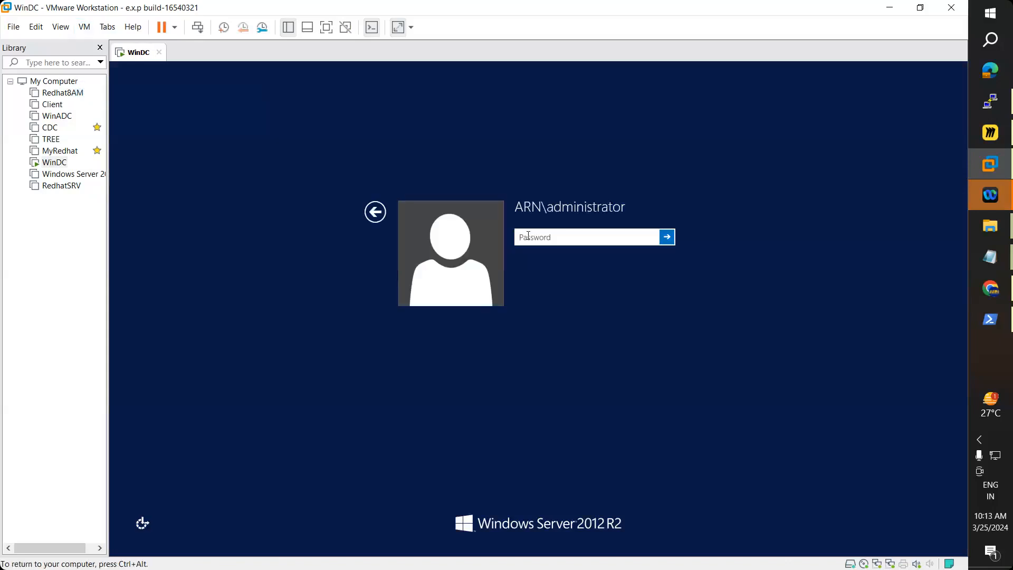
pyautogui.write('*******')
pyautogui.press('Return')
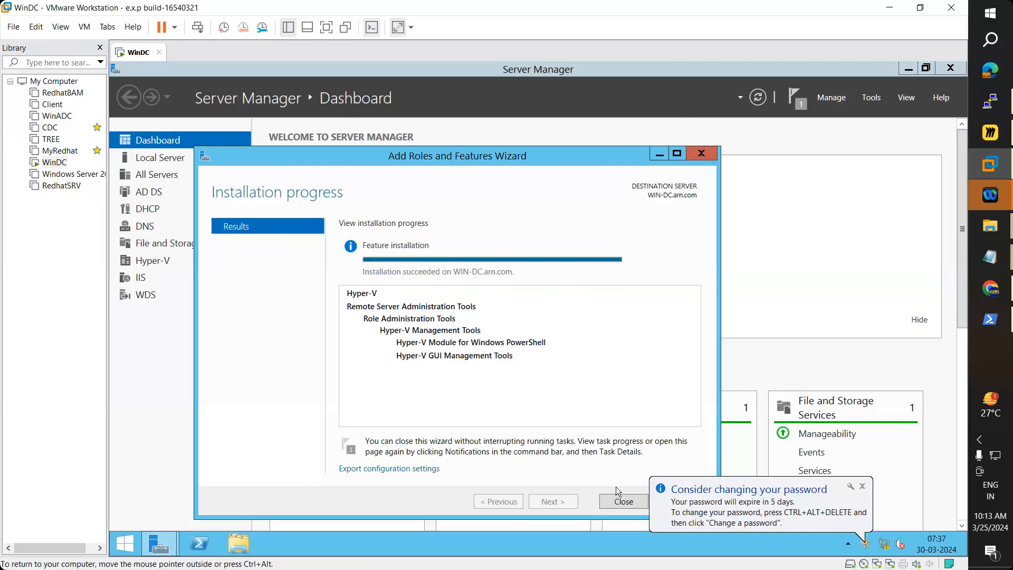
# Step: Close the Add Roles wizard, launch Hyper-V Manager maximized, and select the WIN-DC host
pyautogui.click(622, 501)
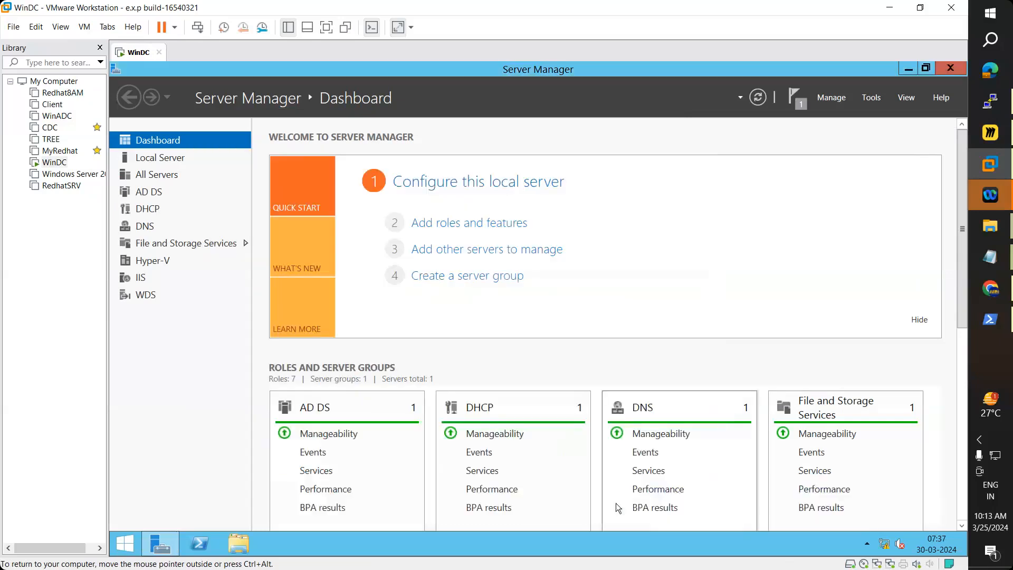
pyautogui.click(873, 99)
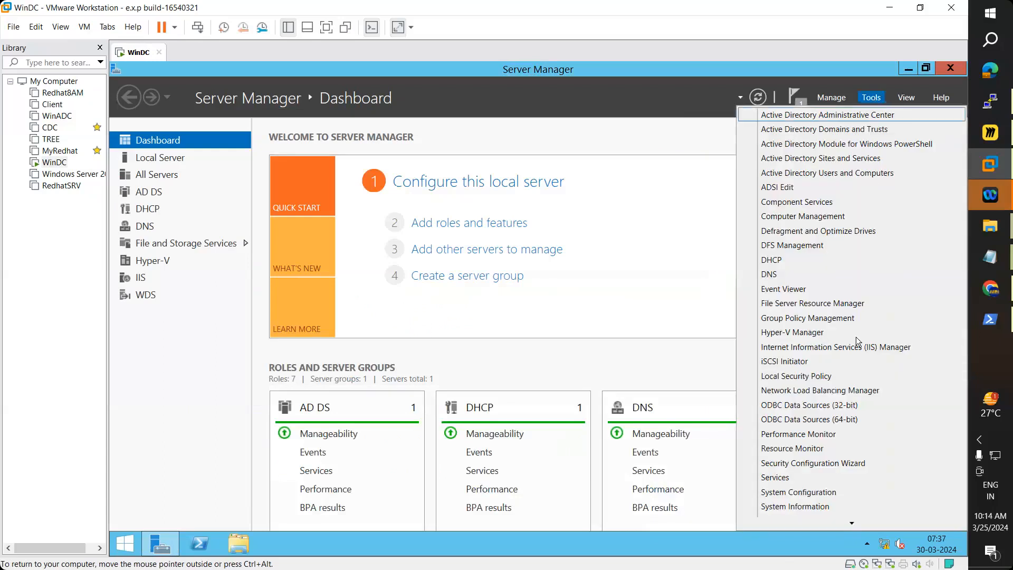
pyautogui.click(785, 334)
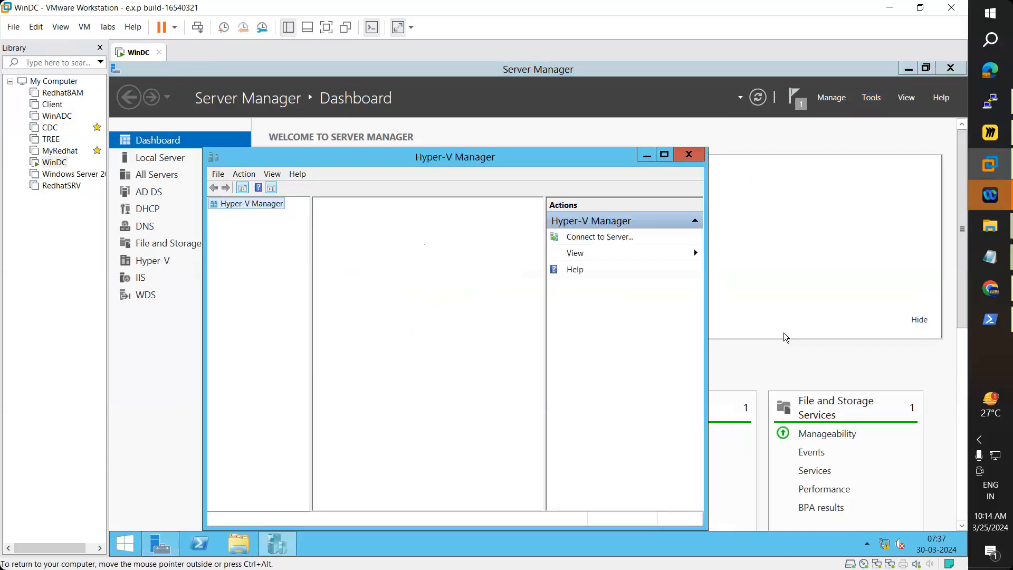
pyautogui.click(665, 155)
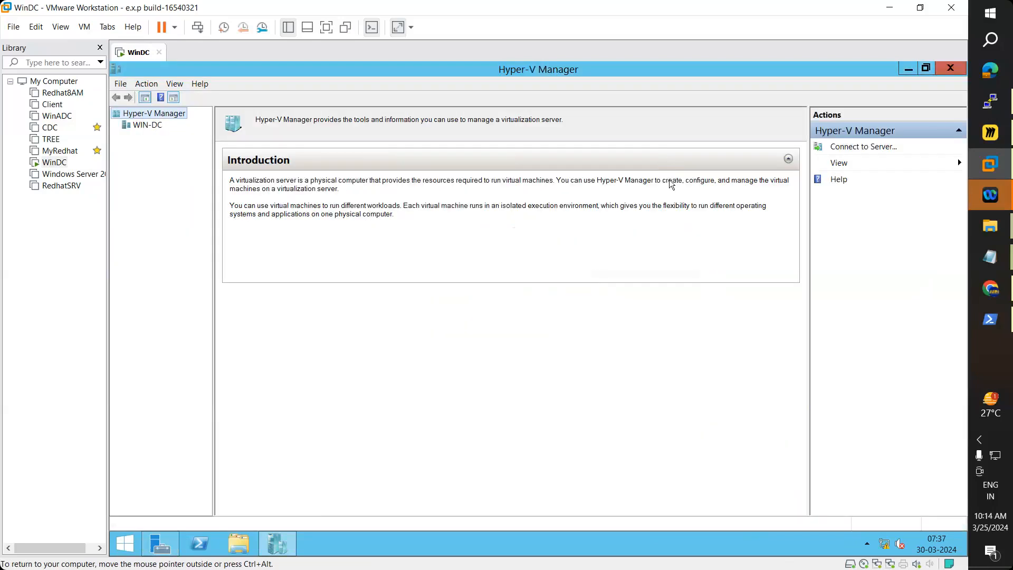
pyautogui.click(140, 126)
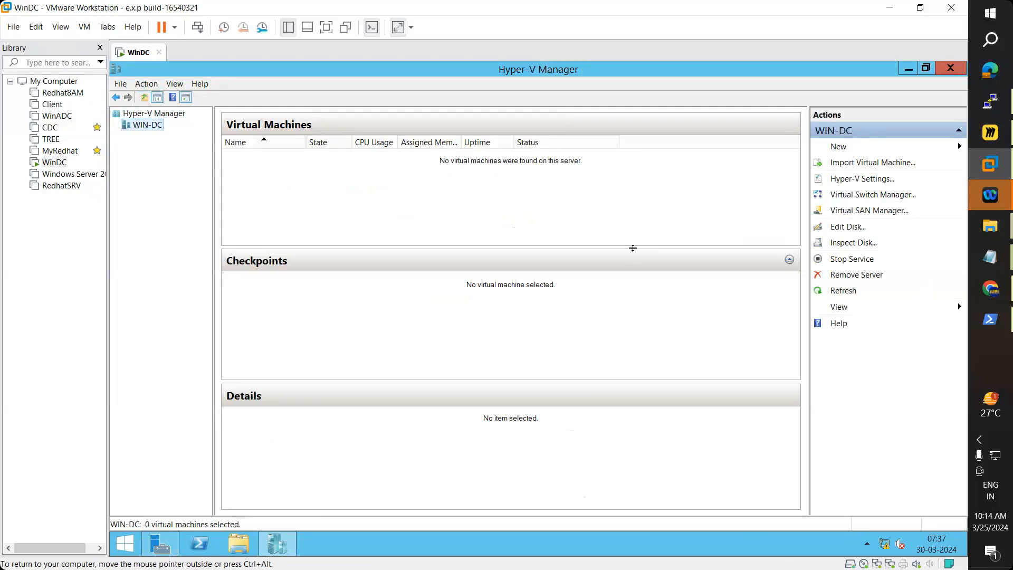
# Step: Start a new virtual machine on WIN-DC named WebServer, with a custom storage location enabled
pyautogui.rightClick(148, 128)
pyautogui.moveTo(209, 132)
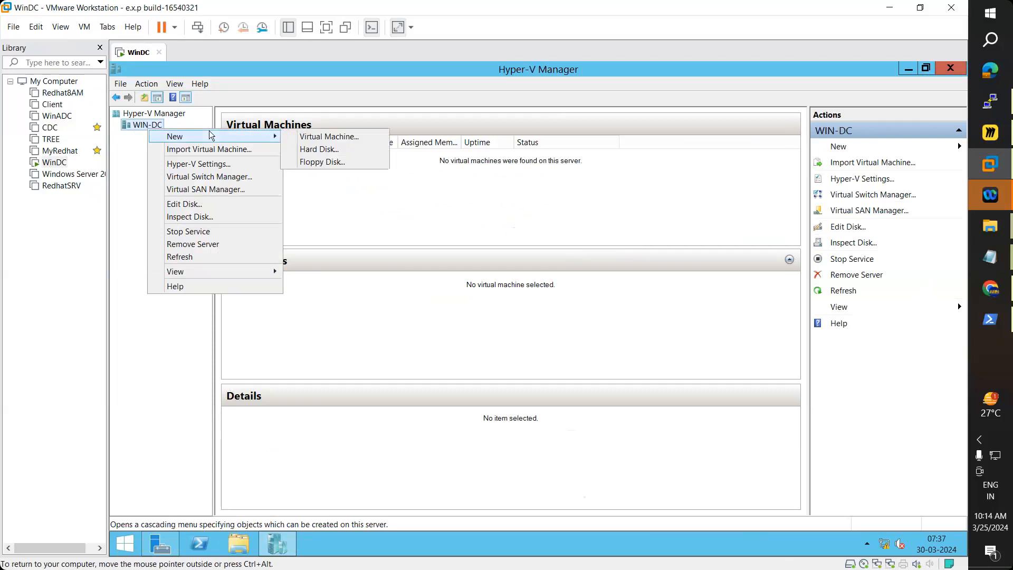
pyautogui.click(315, 138)
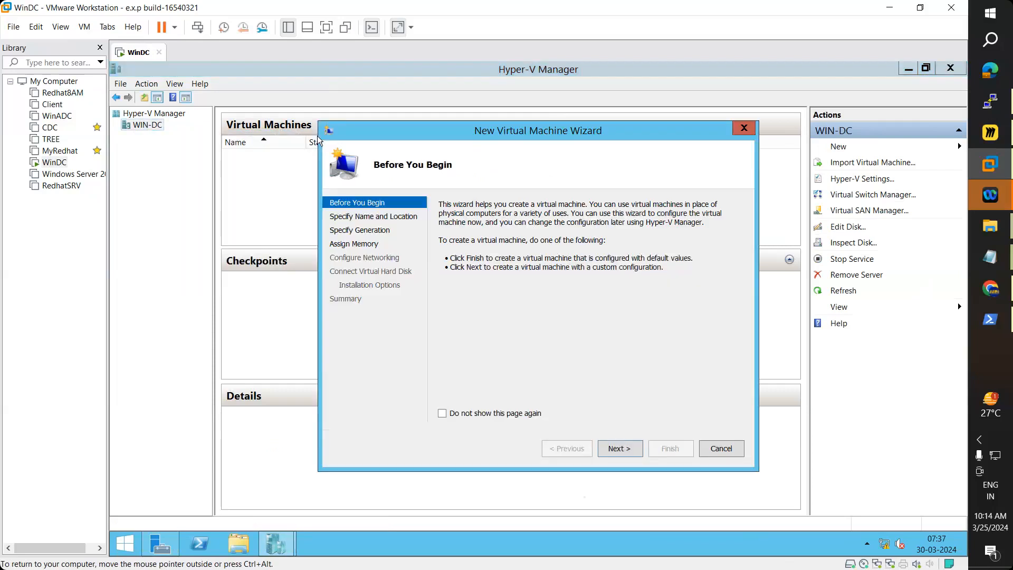
pyautogui.moveTo(468, 132); pyautogui.dragTo(452, 124)
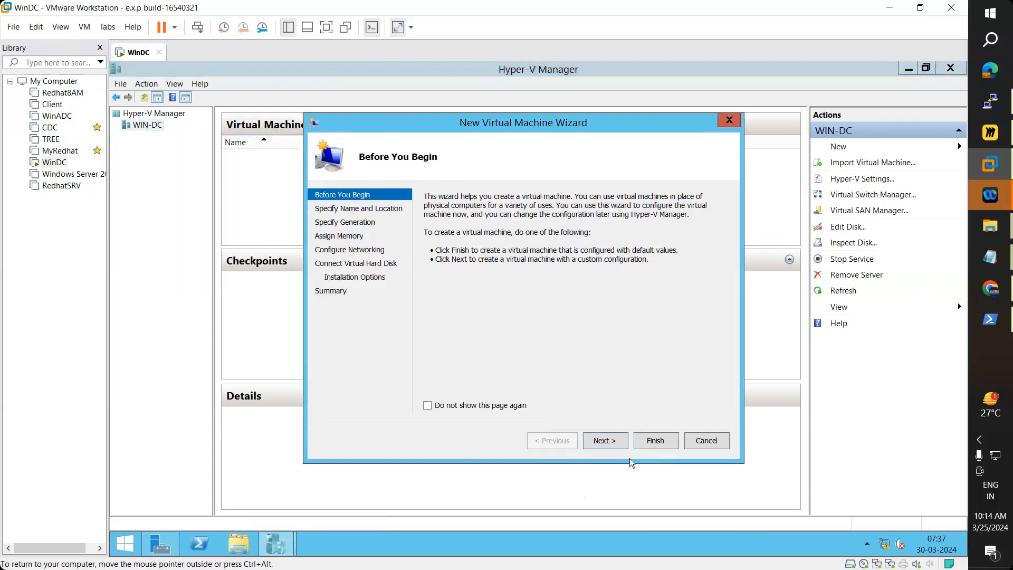
pyautogui.click(605, 440)
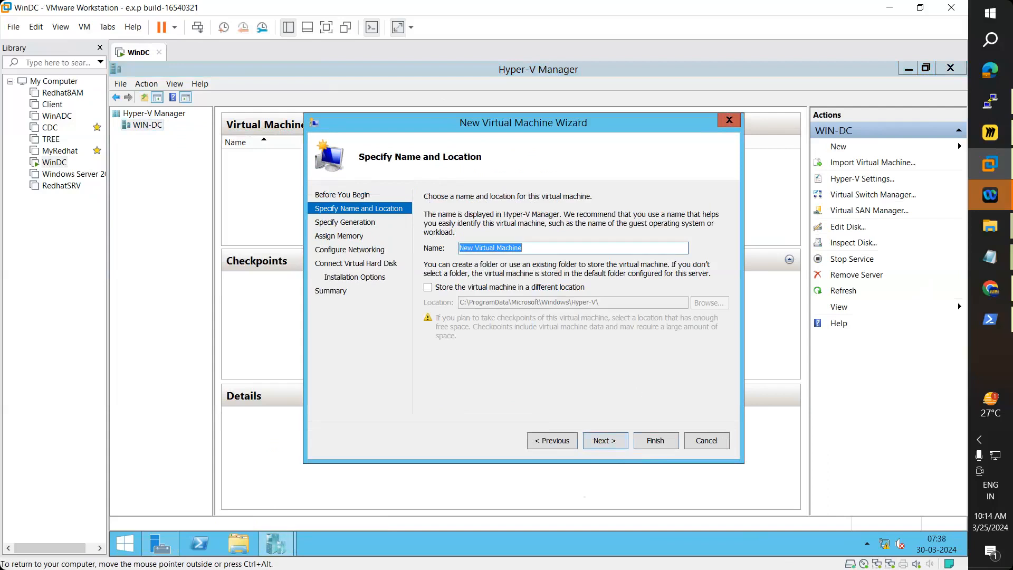
pyautogui.write('W')
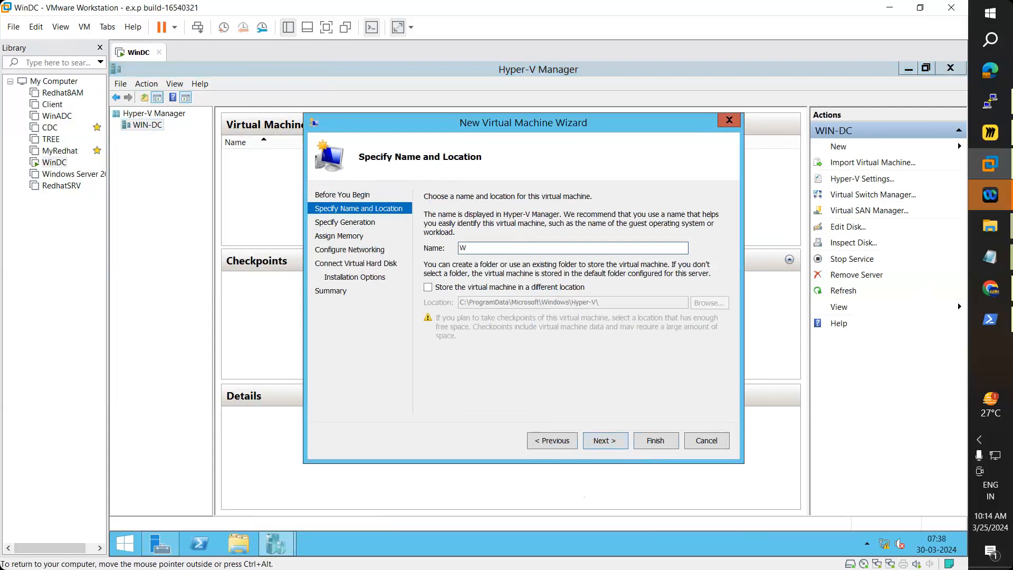
pyautogui.write('ebServer')
pyautogui.click(428, 289)
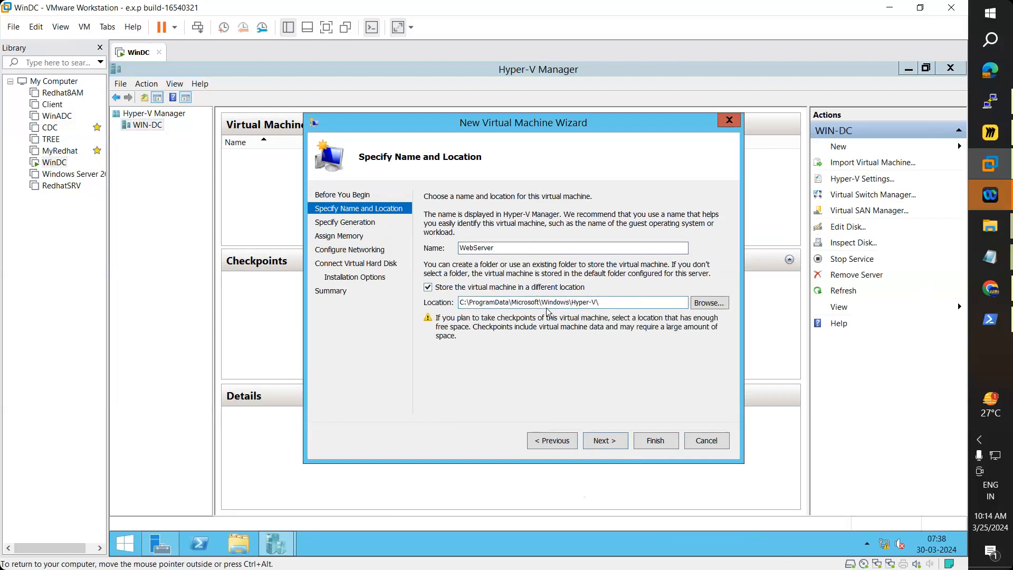
# Step: Browse for a storage folder and open Local Disk (D:) in File Explorer
pyautogui.click(707, 304)
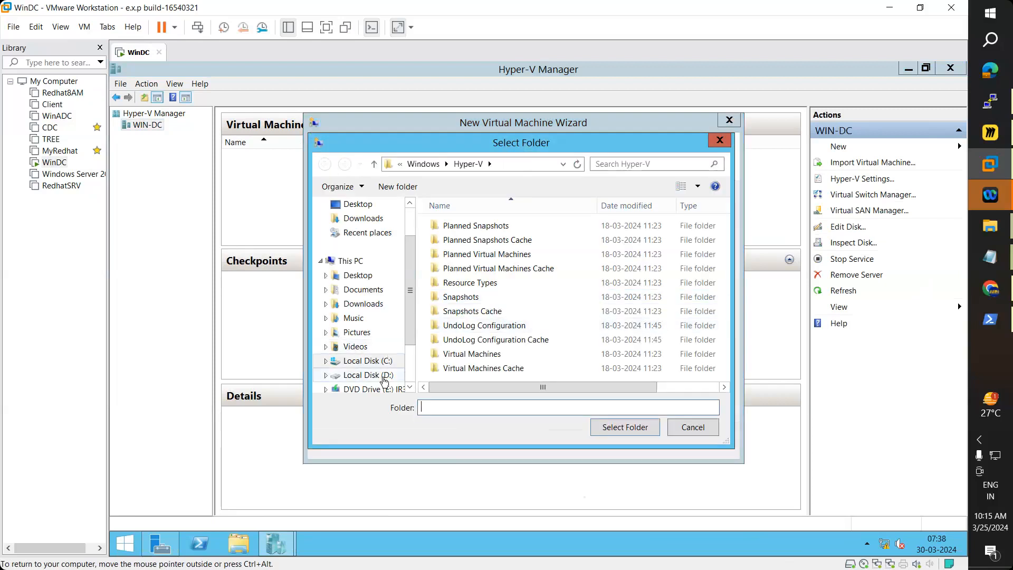
pyautogui.click(384, 377)
pyautogui.scroll(-3, 728, 266)
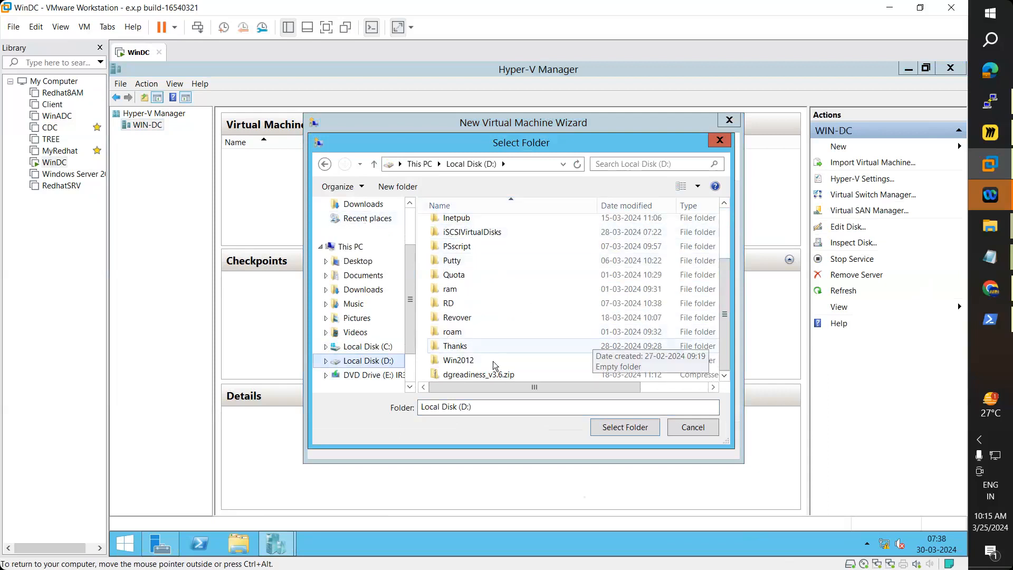
pyautogui.click(242, 547)
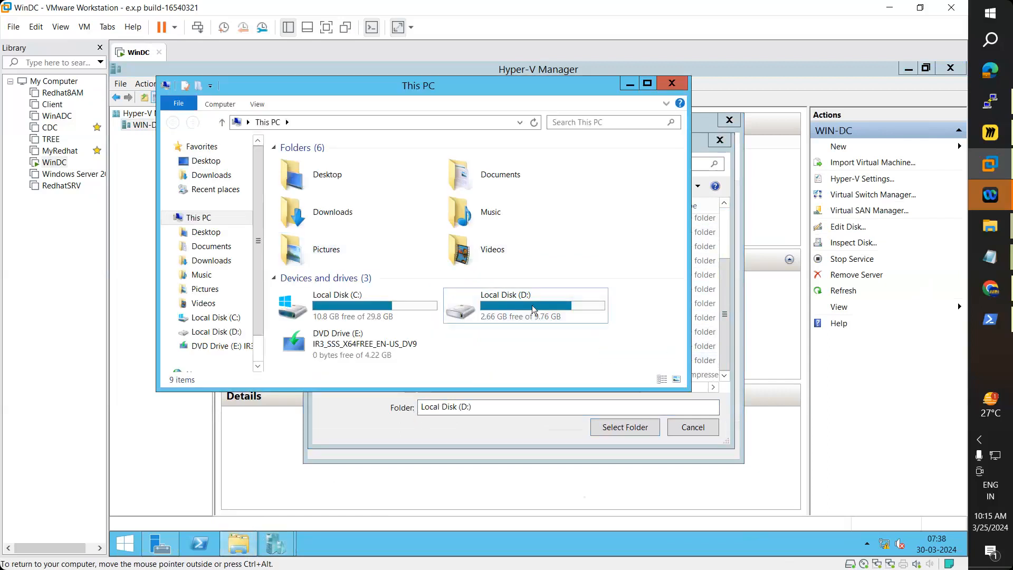
pyautogui.doubleClick(532, 305)
pyautogui.click(648, 83)
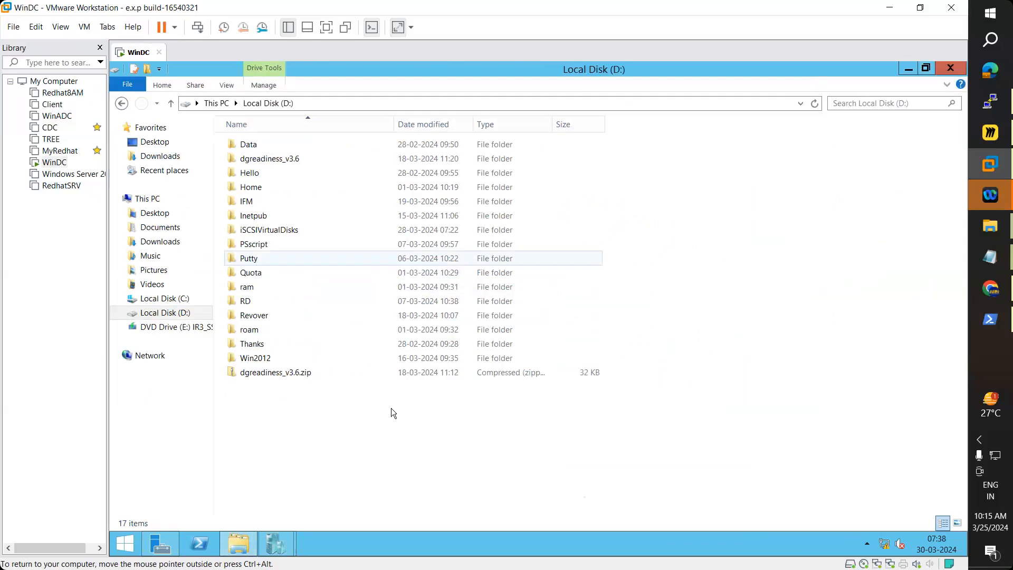
# Step: Create a Hyper-V folder on D: and copy its path D:\Hyper-V
pyautogui.rightClick(352, 420)
pyautogui.moveTo(416, 398)
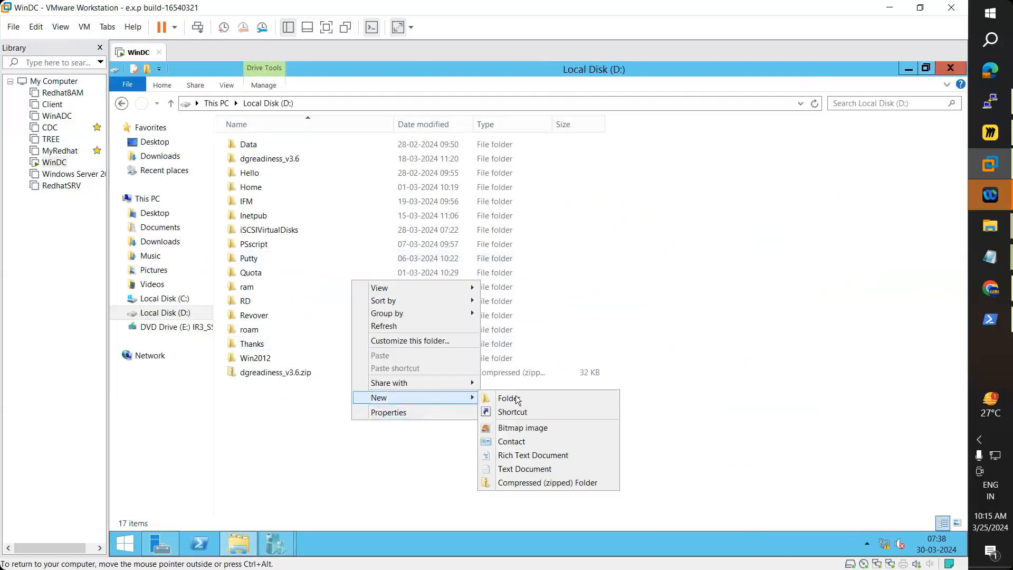
pyautogui.click(518, 399)
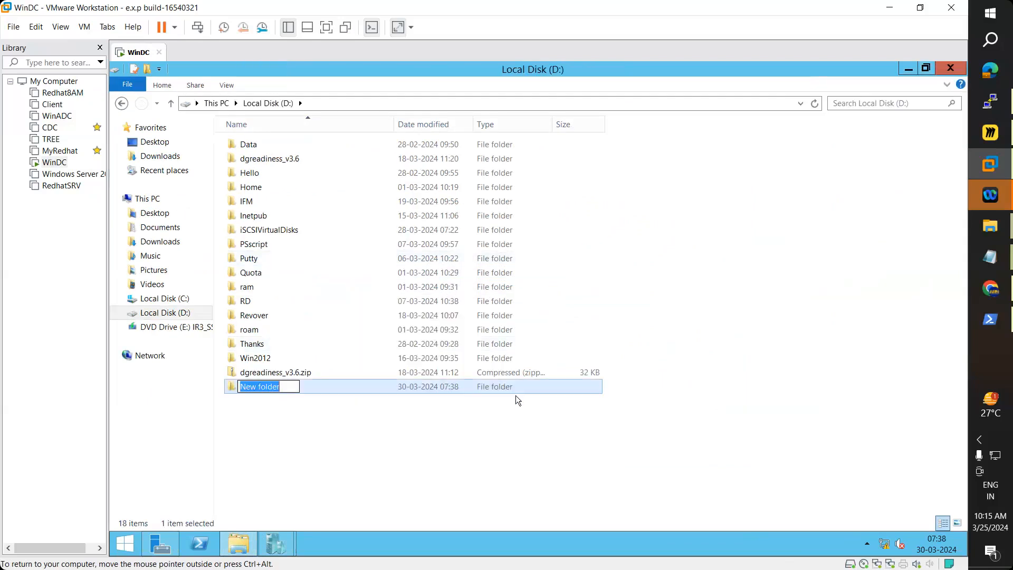
pyautogui.write('Hyper-V')
pyautogui.press('Return')
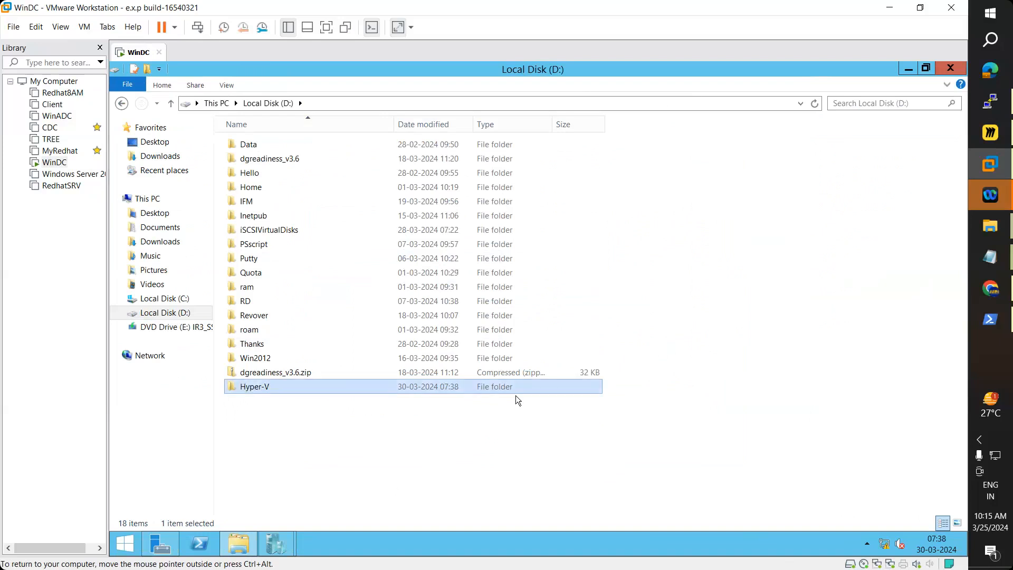
pyautogui.press('Return')
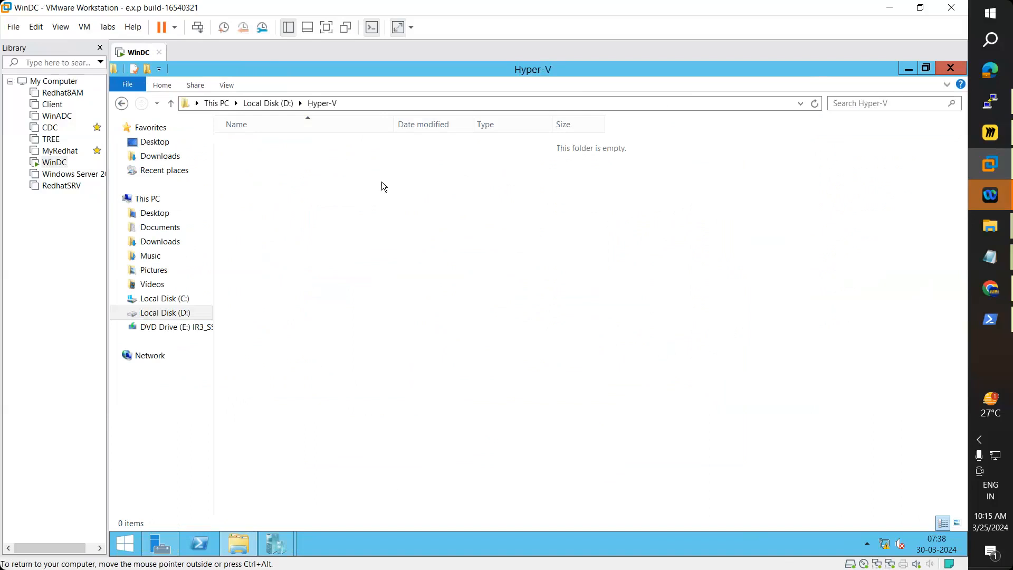
pyautogui.click(359, 102)
pyautogui.hotkey('ctrl', 'c')
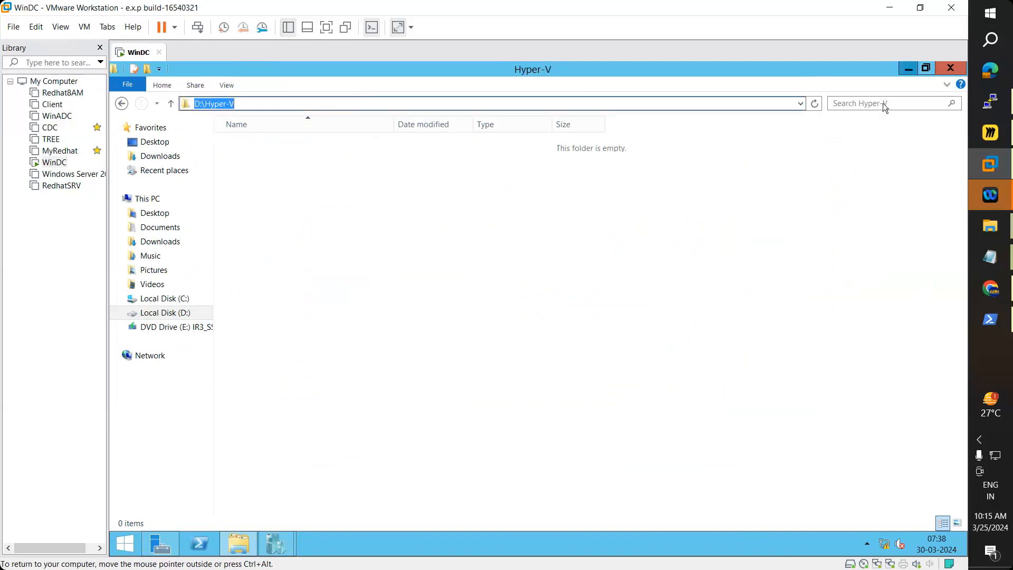
# Step: Paste D:\Hyper-V into the wizard's Location field and move to the generation page
pyautogui.click(908, 67)
pyautogui.click(692, 426)
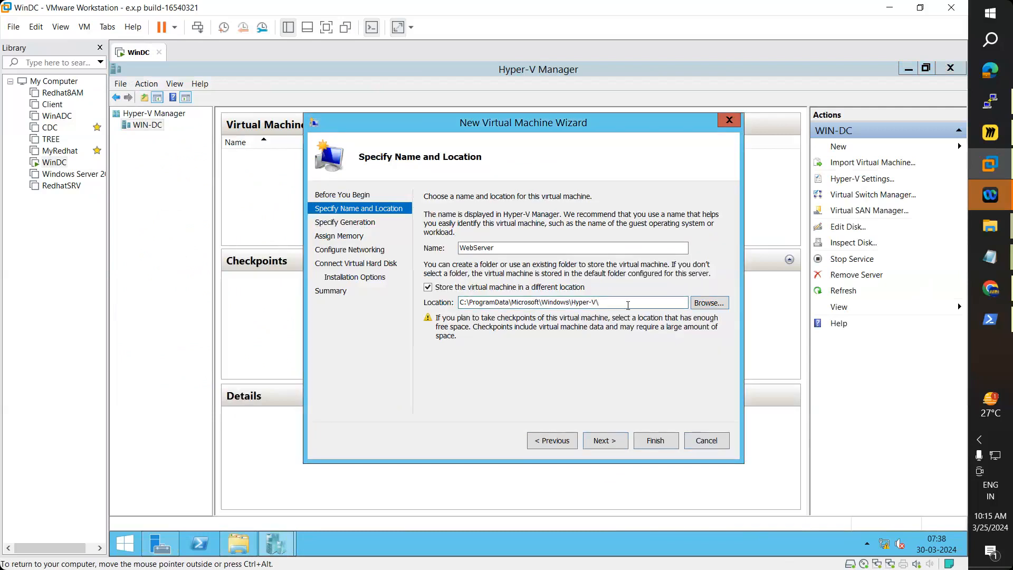
pyautogui.moveTo(601, 304); pyautogui.dragTo(372, 312)
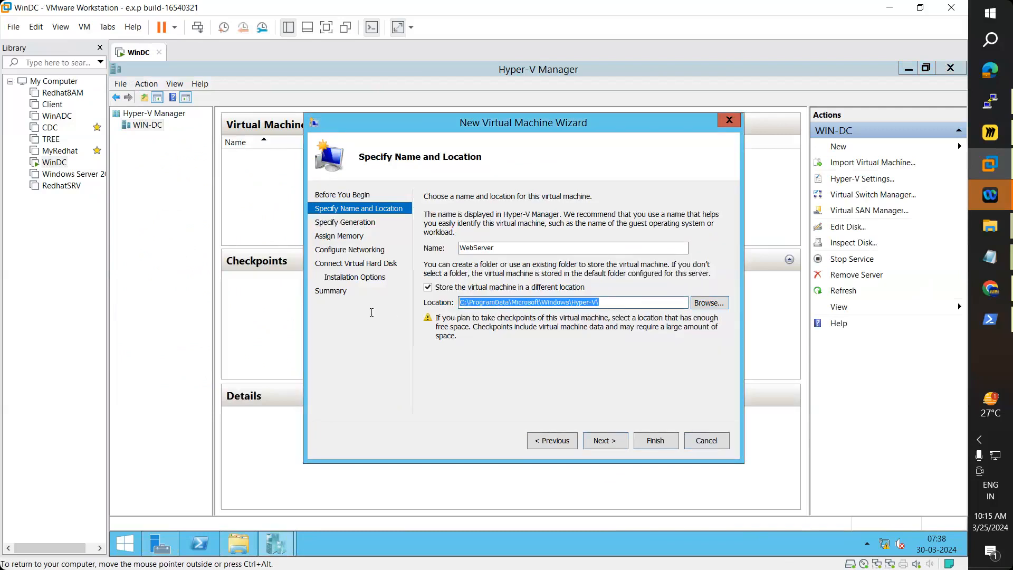
pyautogui.hotkey('ctrl', 'v')
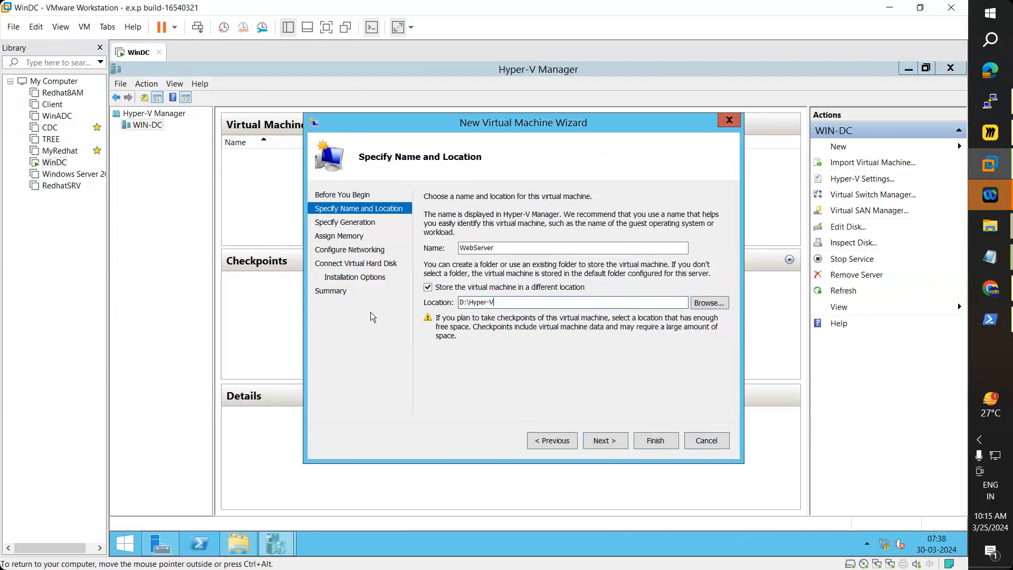
pyautogui.click(615, 441)
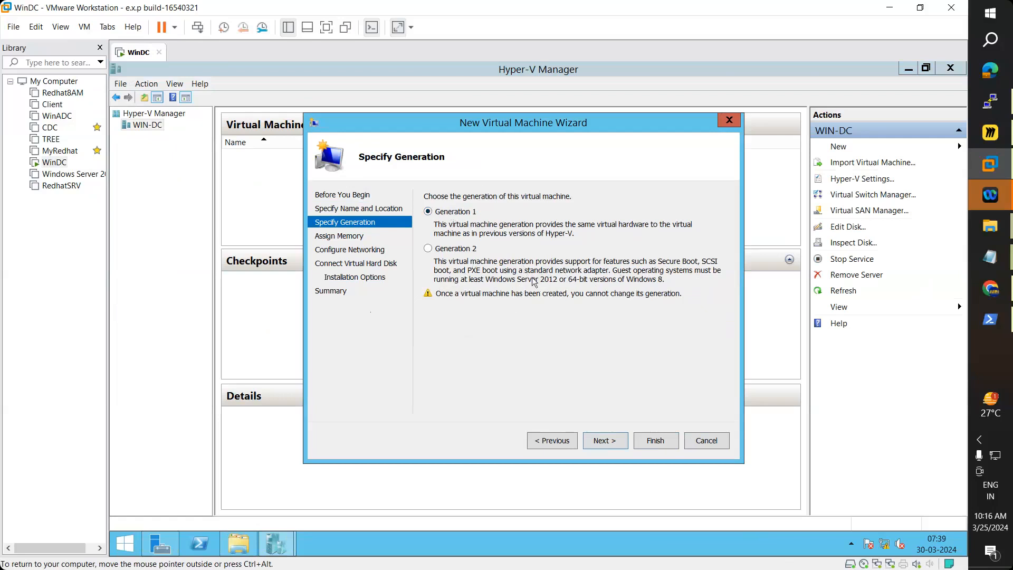
# Step: Keep Generation 1 for WebServer and advance to Assign Memory
pyautogui.click(605, 441)
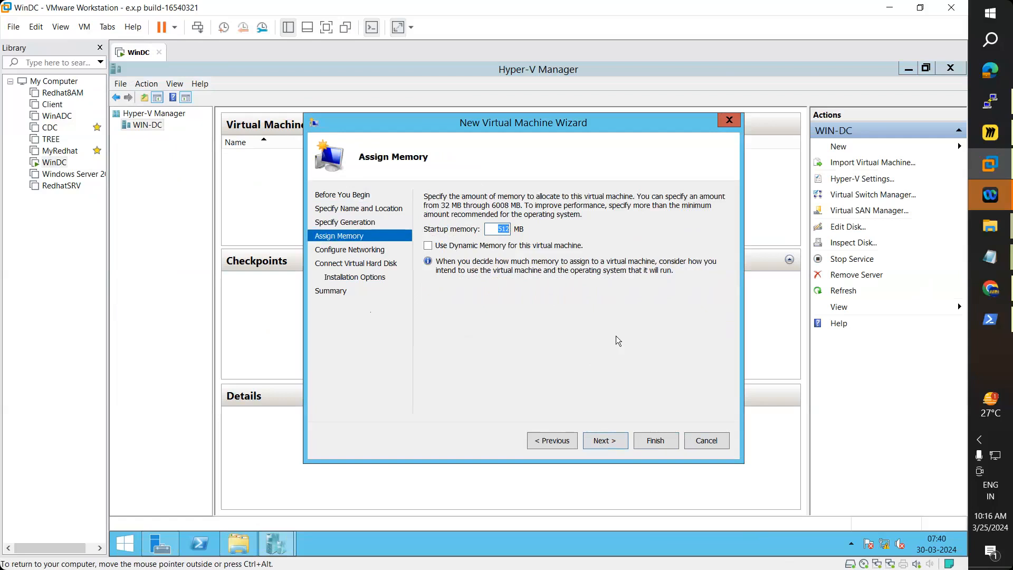
# Step: Retype the startup memory value, correcting it to 2048 MB
pyautogui.write('1024')
pyautogui.press('BackSpace')
pyautogui.press('BackSpace')
pyautogui.press('BackSpace')
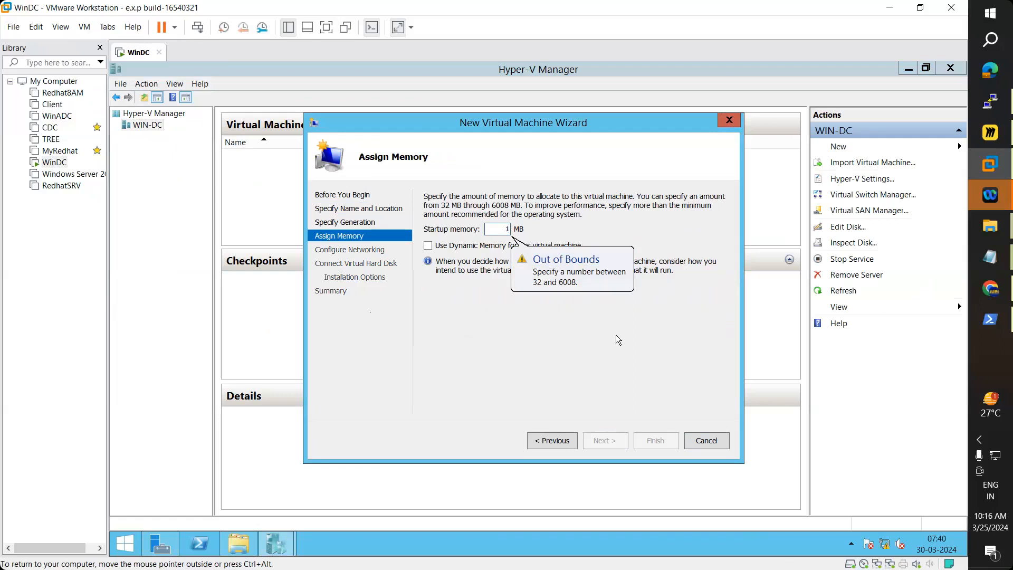
pyautogui.press('BackSpace')
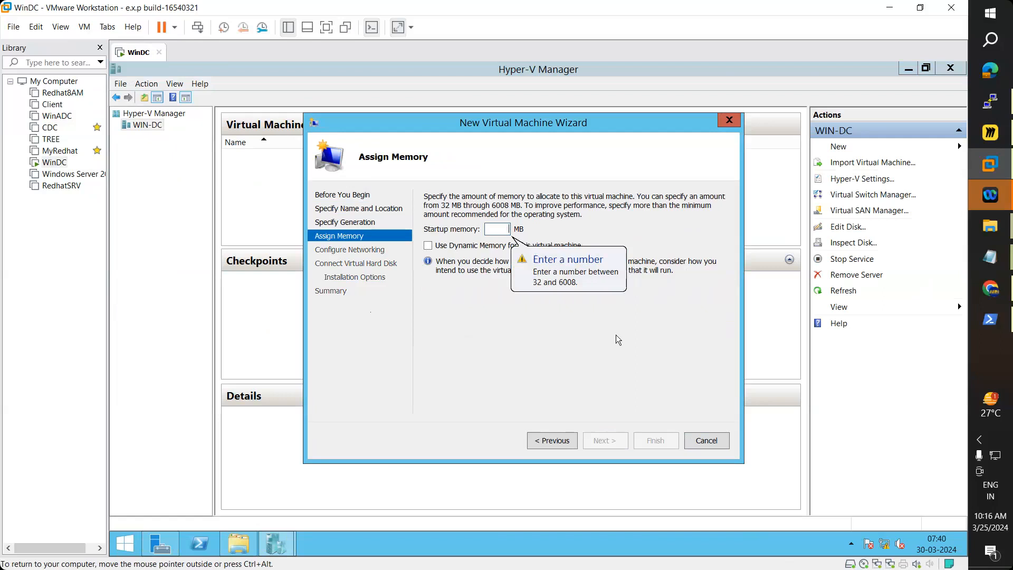
pyautogui.write('2')
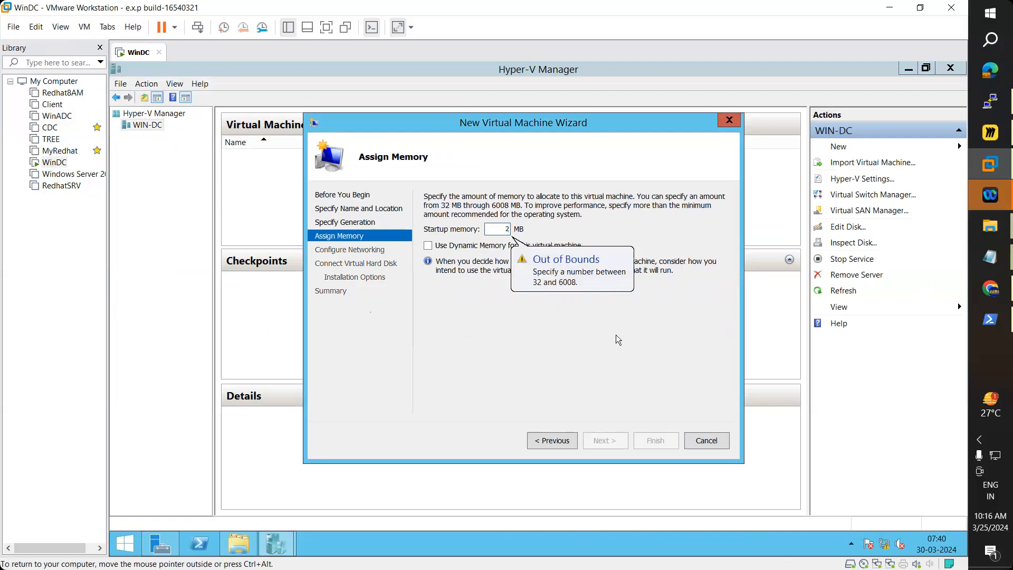
pyautogui.press('BackSpace')
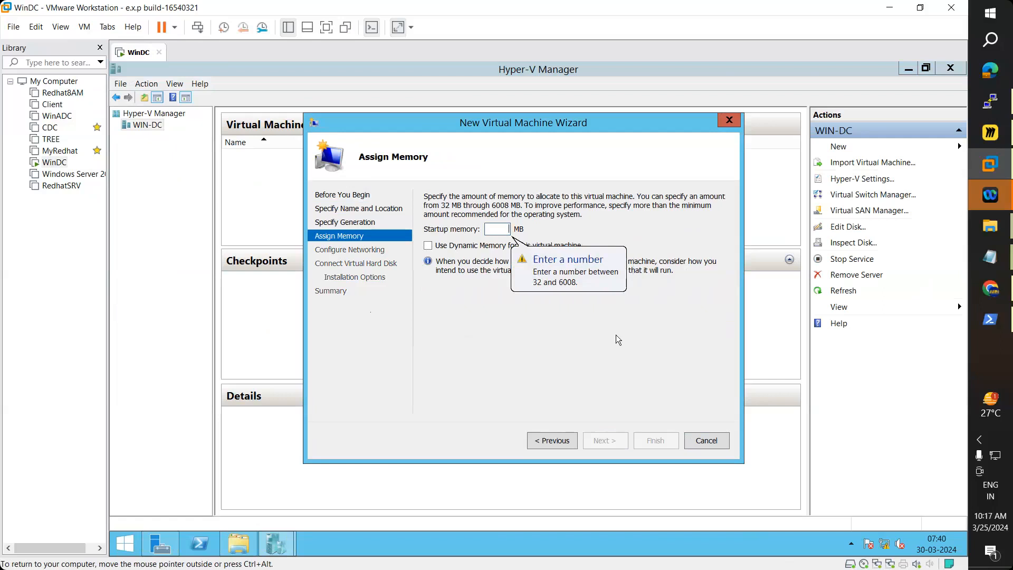
pyautogui.write('20')
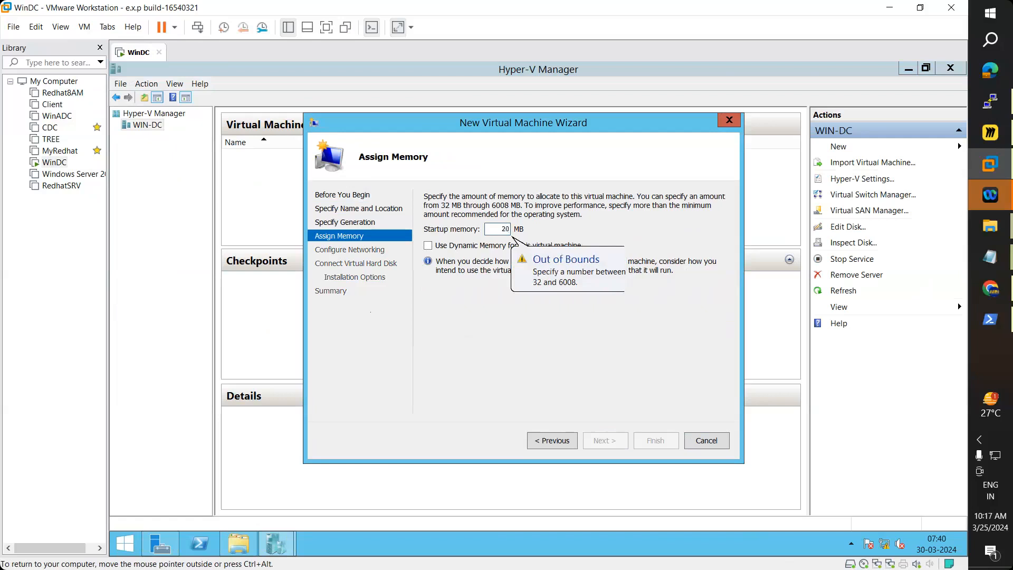
pyautogui.write('48')
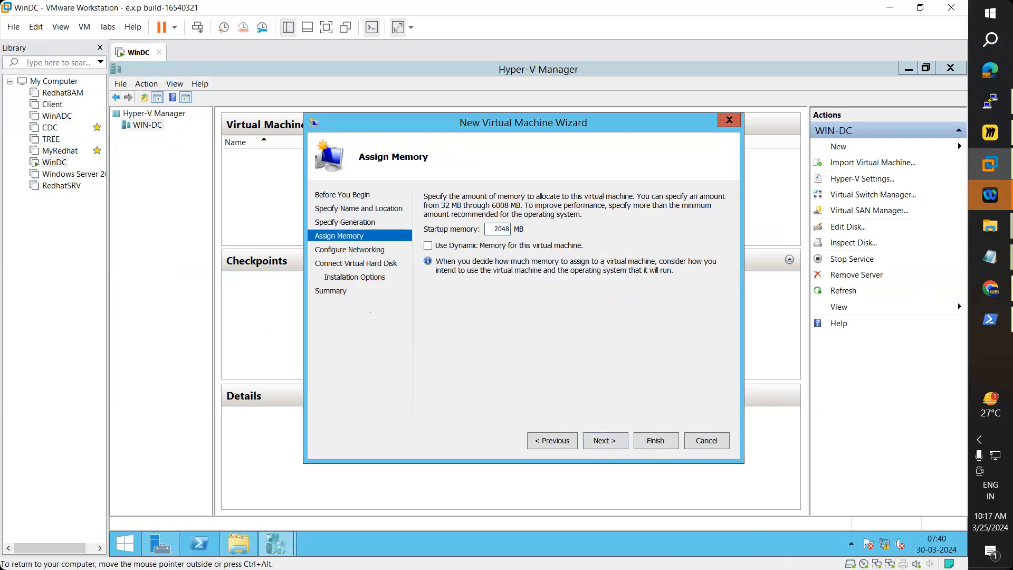
# Step: Reach Configure Networking and keep the connection Not Connected
pyautogui.click(618, 445)
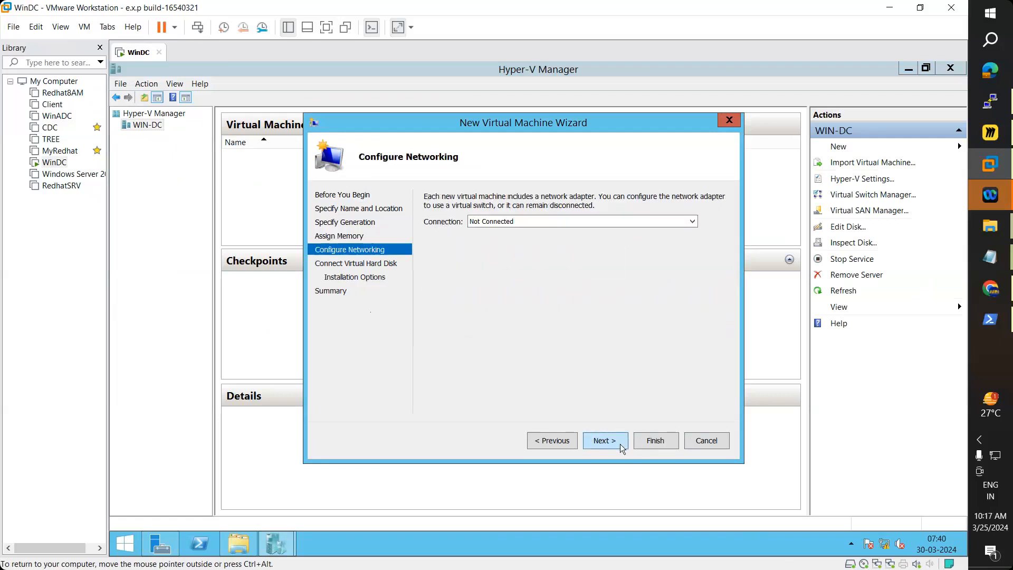
pyautogui.click(564, 223)
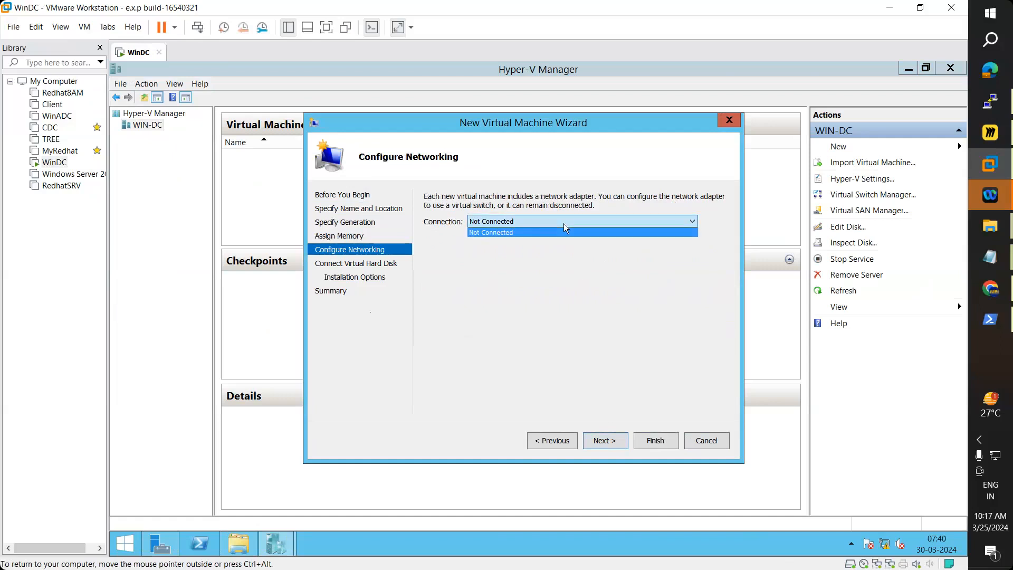
pyautogui.click(564, 224)
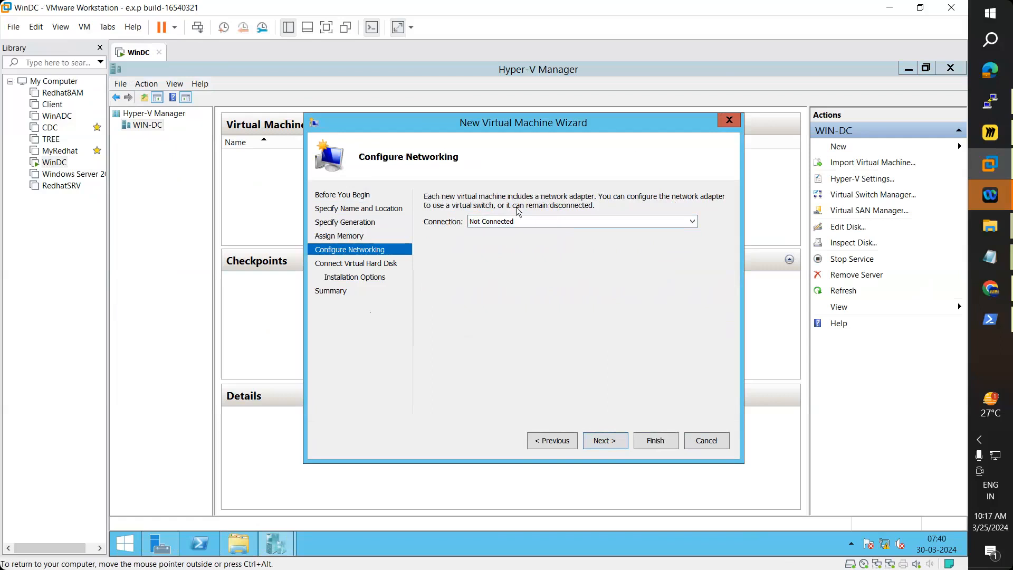
pyautogui.click(504, 222)
pyautogui.click(504, 232)
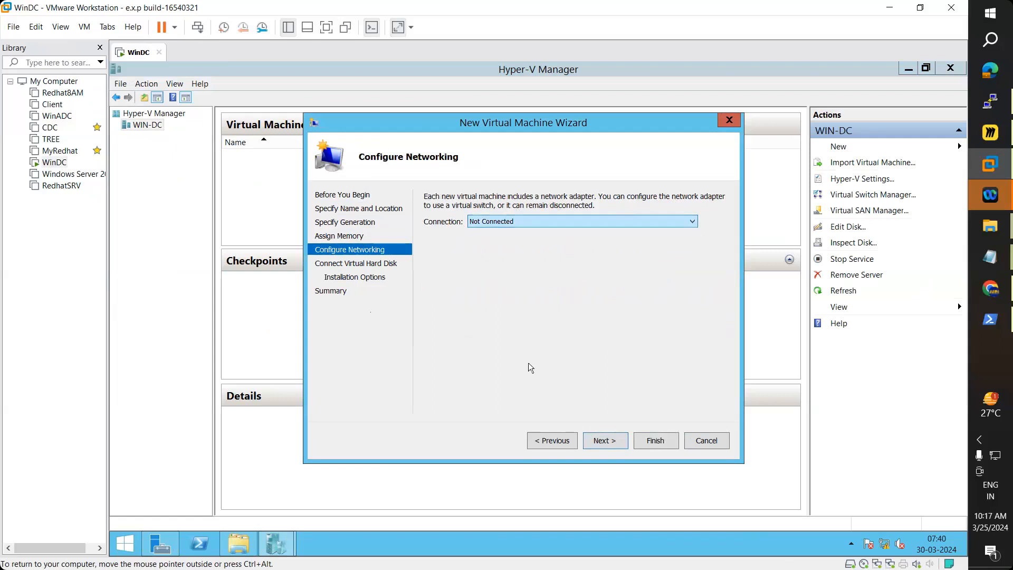
# Step: Step back through the wizard to the introduction page, then forward to networking again
pyautogui.click(551, 441)
pyautogui.click(551, 441)
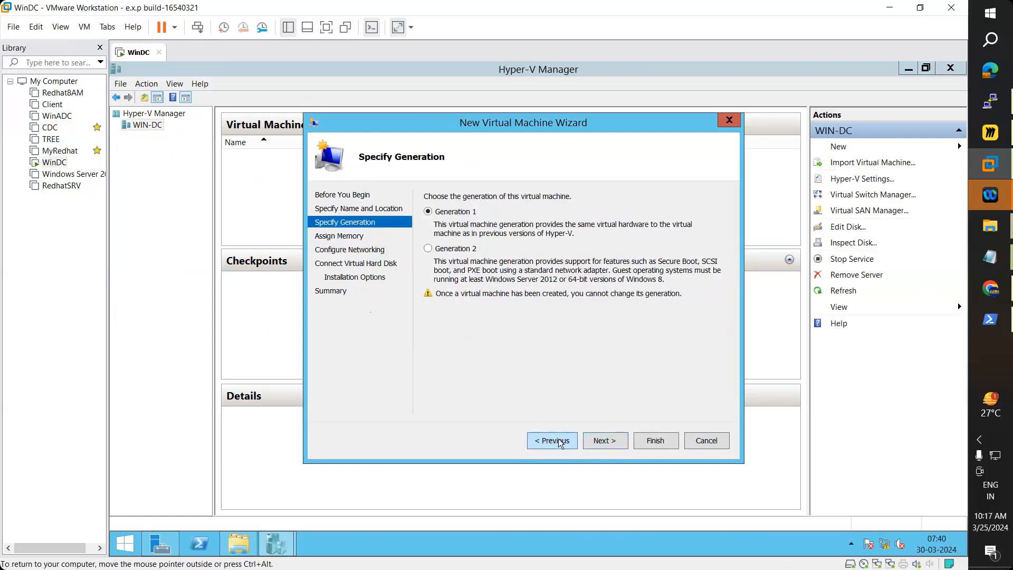
pyautogui.click(559, 441)
pyautogui.click(560, 442)
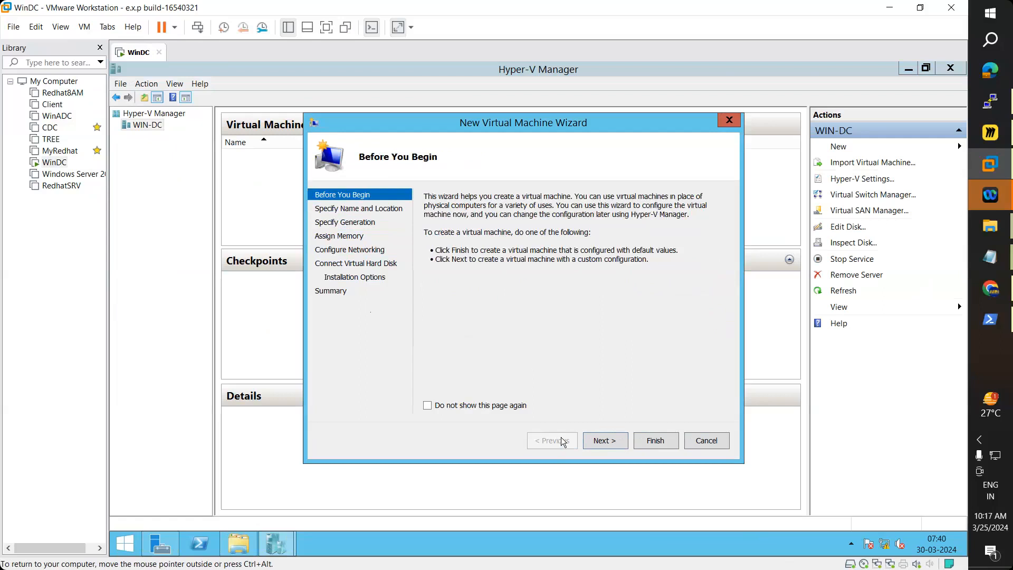
pyautogui.click(612, 442)
pyautogui.click(612, 442)
pyautogui.click(612, 442)
pyautogui.click(612, 442)
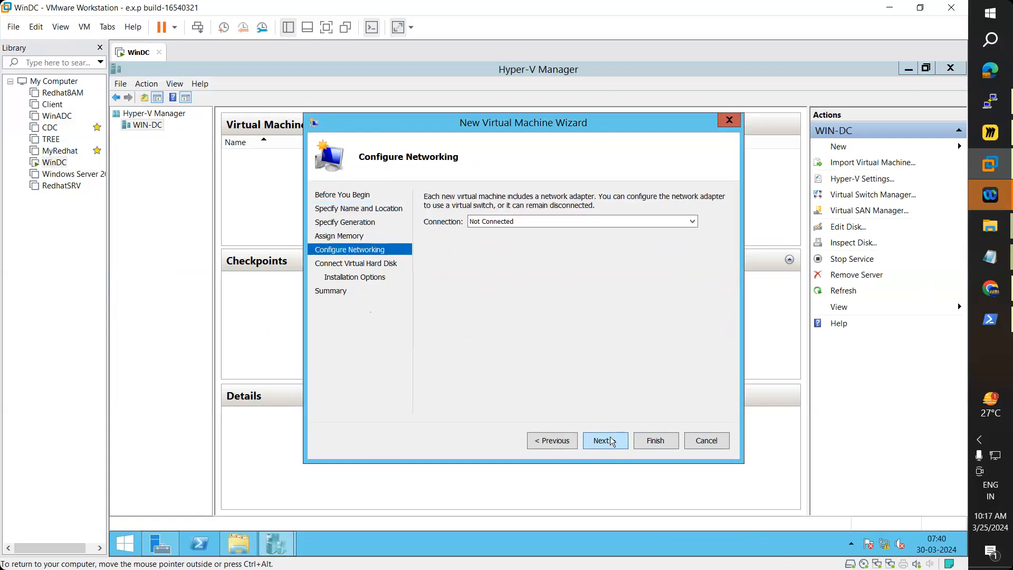
# Step: Leave networking Not Connected and proceed to Connect Virtual Hard Disk
pyautogui.click(533, 221)
pyautogui.click(537, 220)
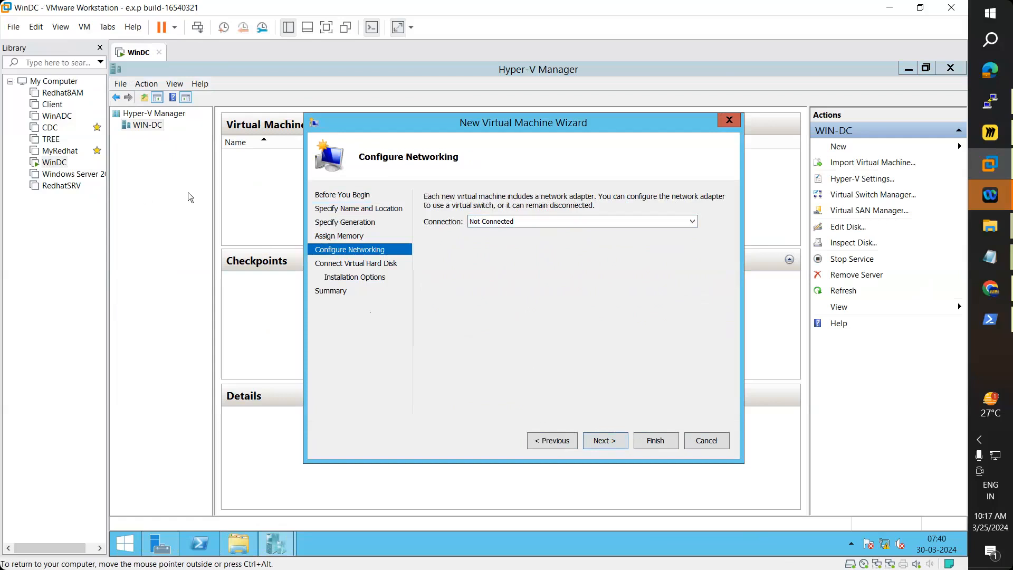
pyautogui.click(568, 224)
pyautogui.click(568, 225)
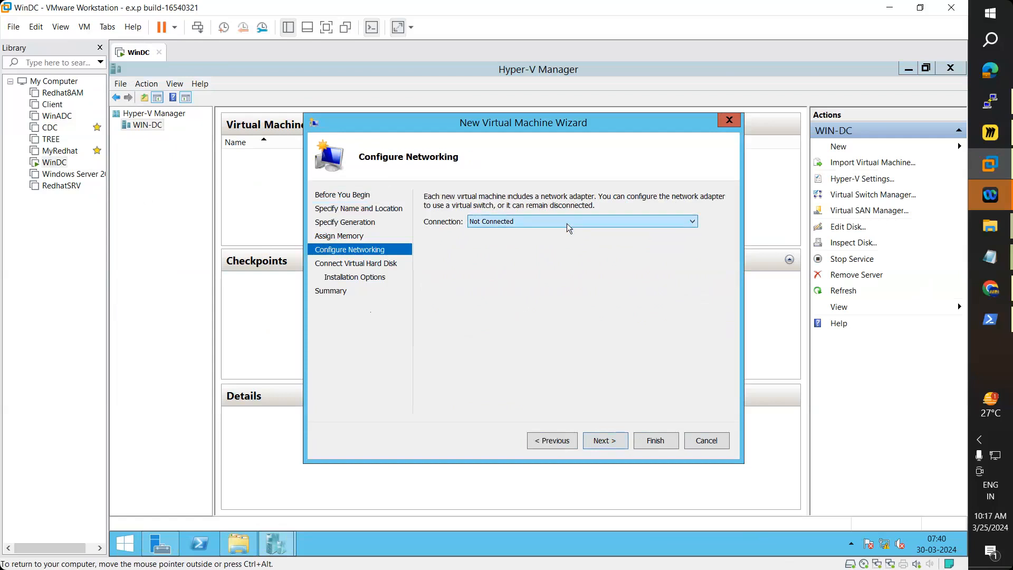
pyautogui.click(609, 442)
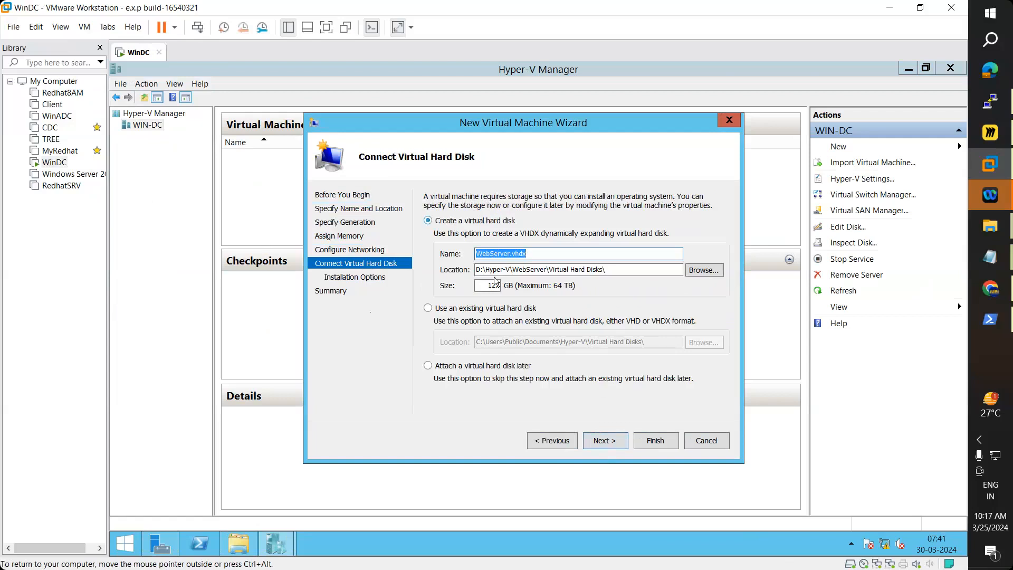
# Step: Change the WebServer.vhdx size from 127 GB to 40 GB and continue to Installation Options
pyautogui.moveTo(547, 253); pyautogui.dragTo(473, 253)
pyautogui.moveTo(618, 271); pyautogui.dragTo(469, 270)
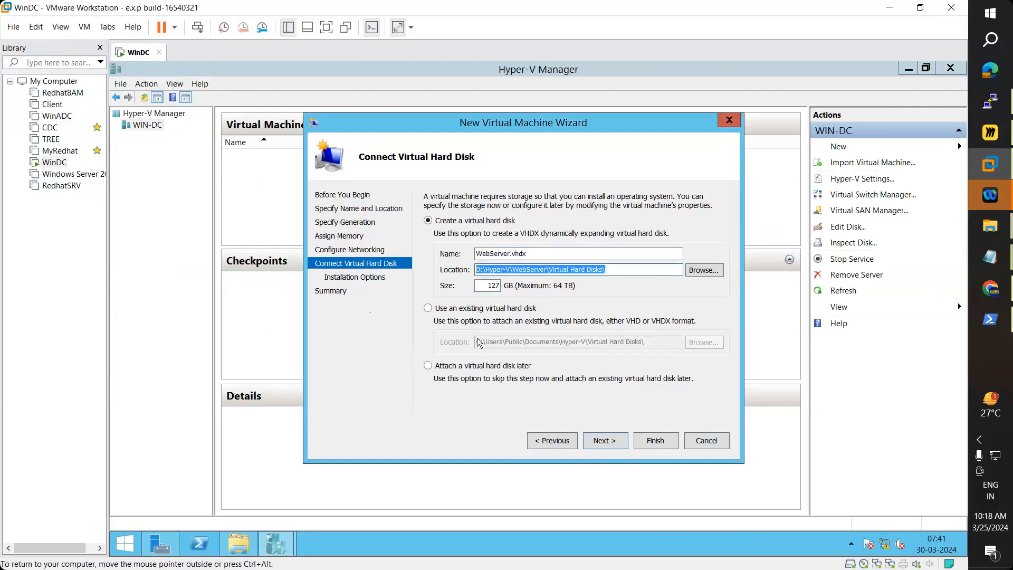
pyautogui.doubleClick(491, 286)
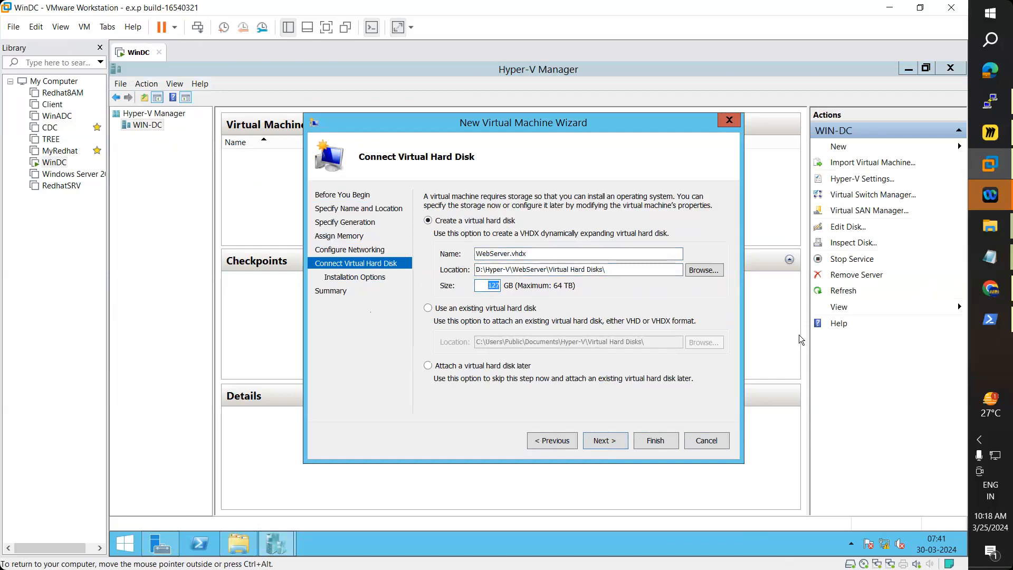
pyautogui.write('40')
pyautogui.click(607, 441)
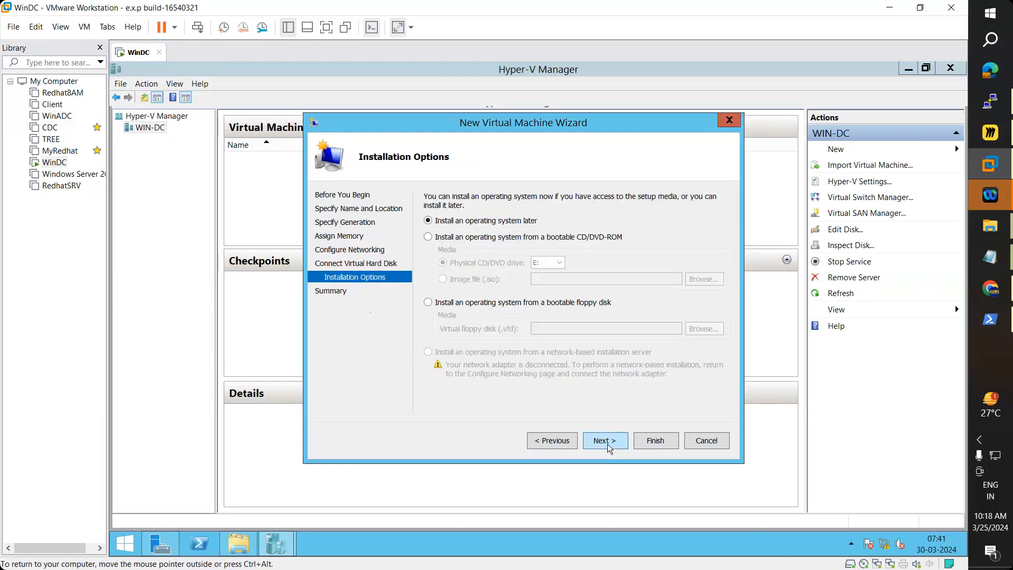
# Step: Go back to the virtual hard disk step, re-enter the disk size, and return to Installation Options
pyautogui.click(560, 441)
pyautogui.doubleClick(495, 286)
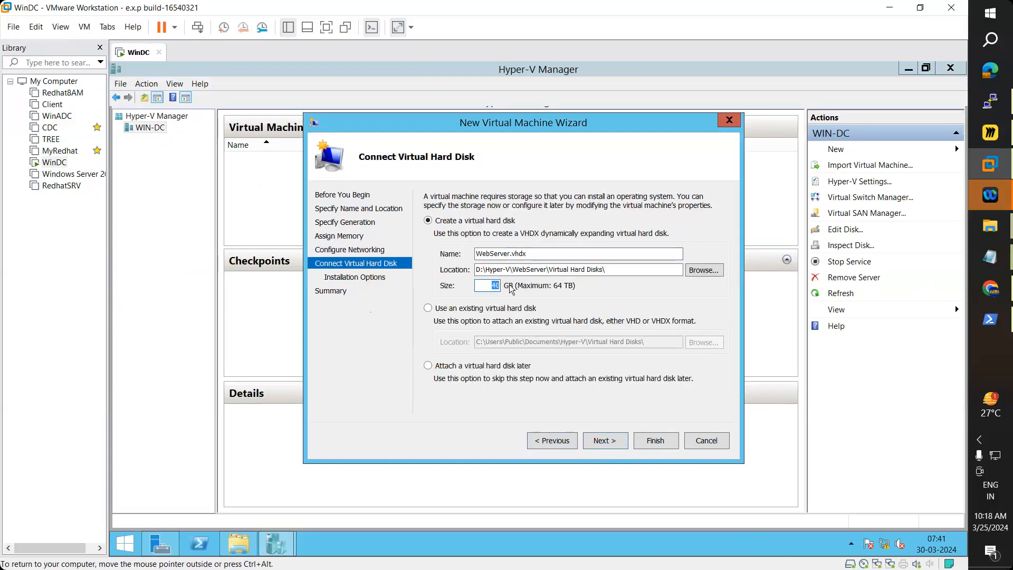
pyautogui.write('30')
pyautogui.click(608, 446)
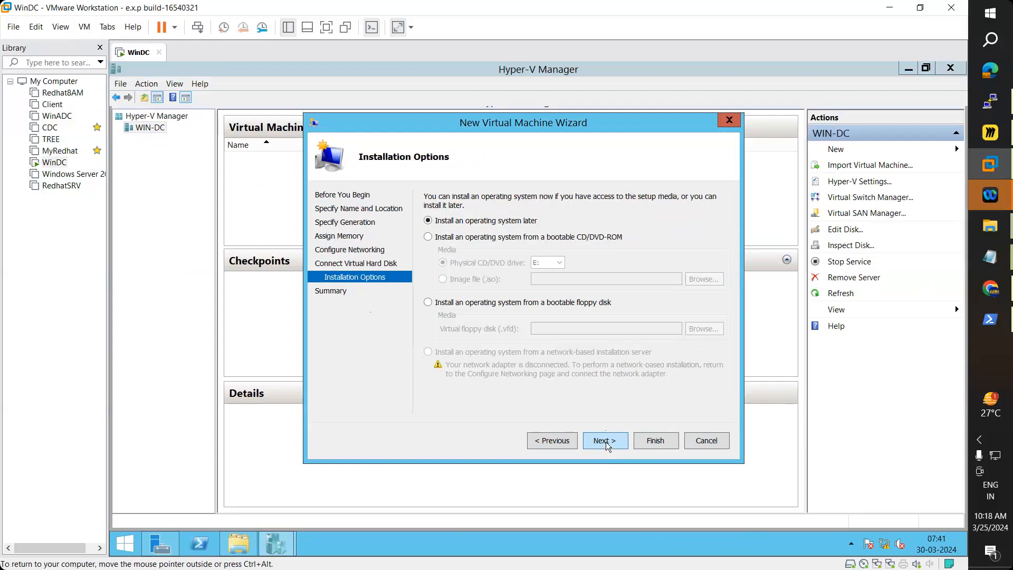
# Step: Choose installing from a bootable CD/DVD-ROM image file (.iso) and browse for the ISO
pyautogui.press('Down')
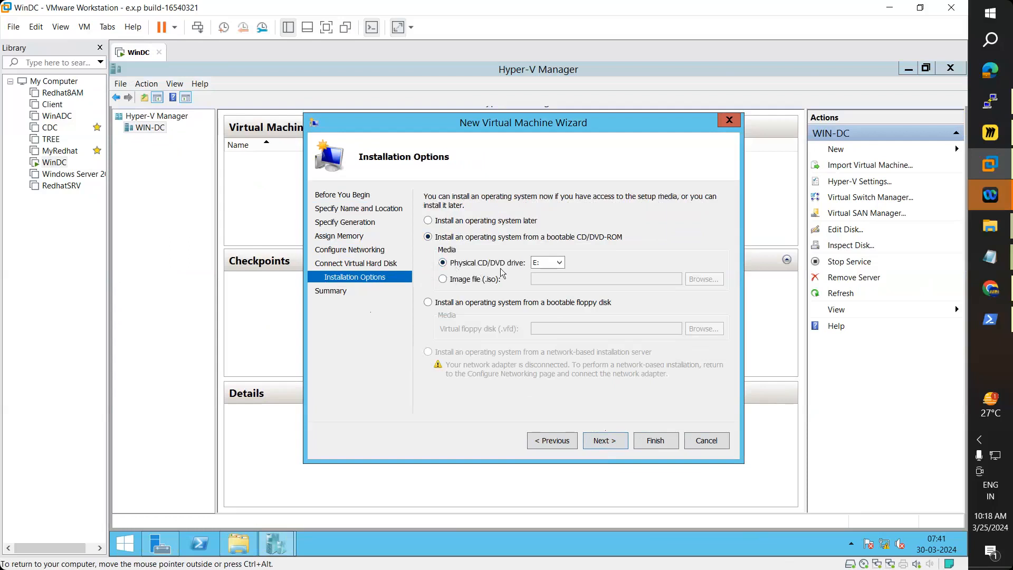
pyautogui.click(443, 279)
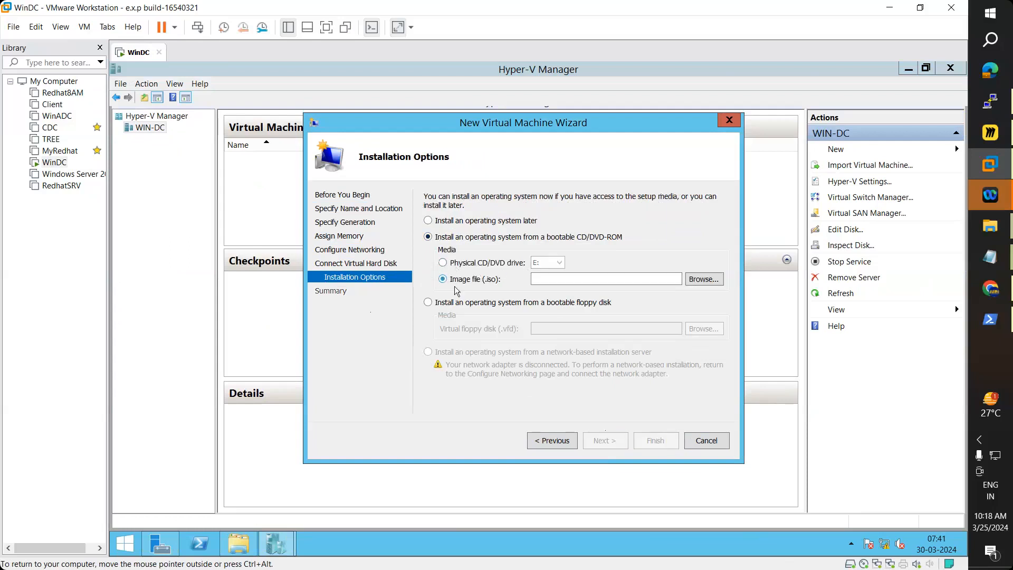
pyautogui.click(702, 282)
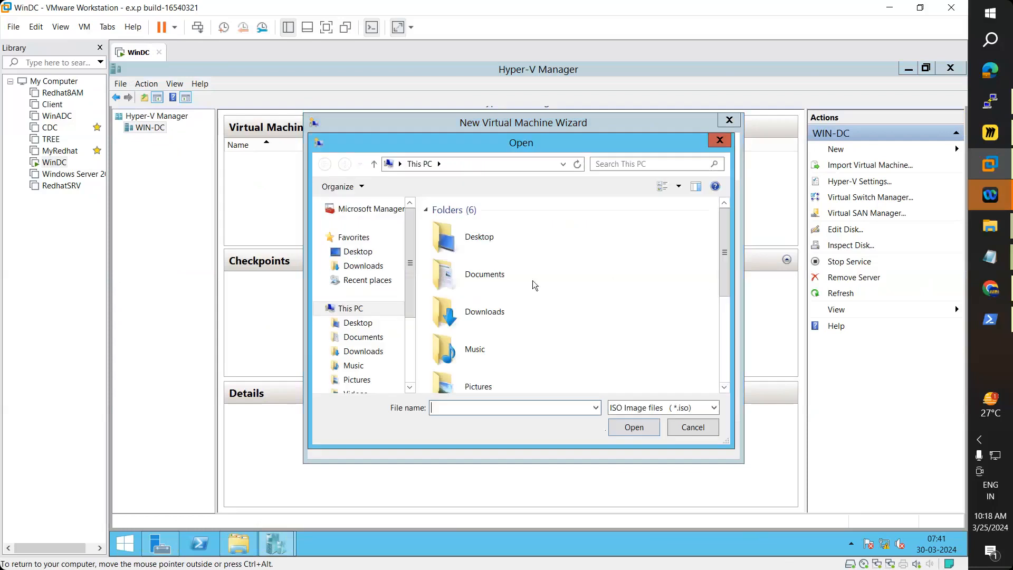
# Step: Browse the ISO picker to Local Disk (D:), check the Win2012 folder, then return to D:
pyautogui.moveTo(722, 235); pyautogui.dragTo(714, 315)
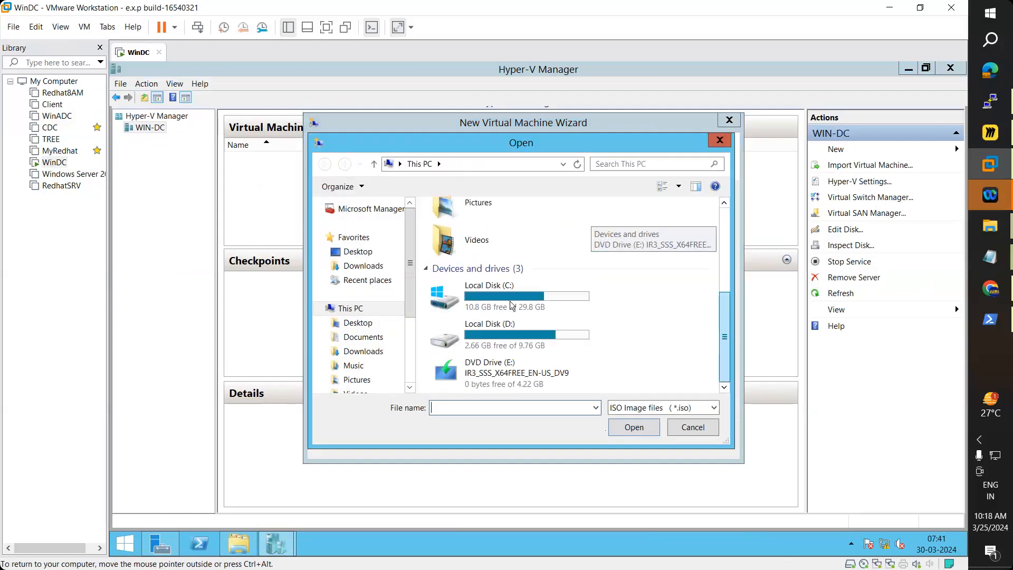
pyautogui.click(489, 329)
pyautogui.press('Return')
pyautogui.scroll(-2, 552, 296)
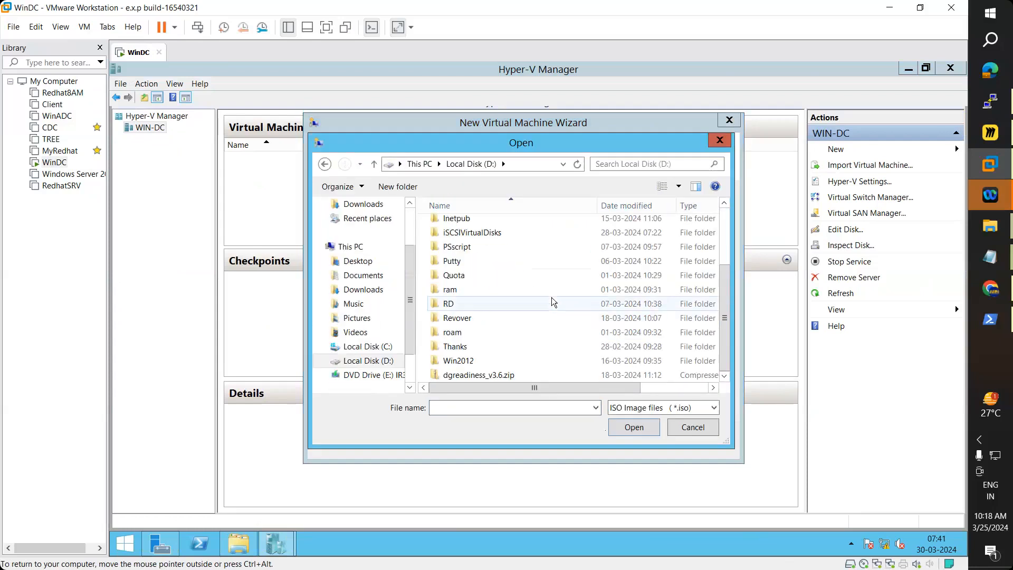
pyautogui.doubleClick(458, 361)
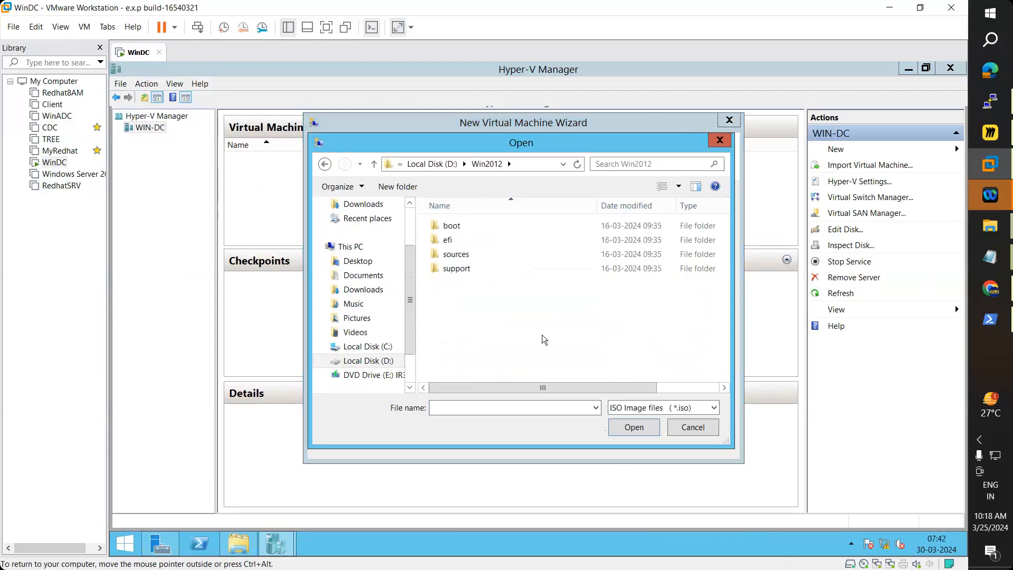
pyautogui.click(435, 164)
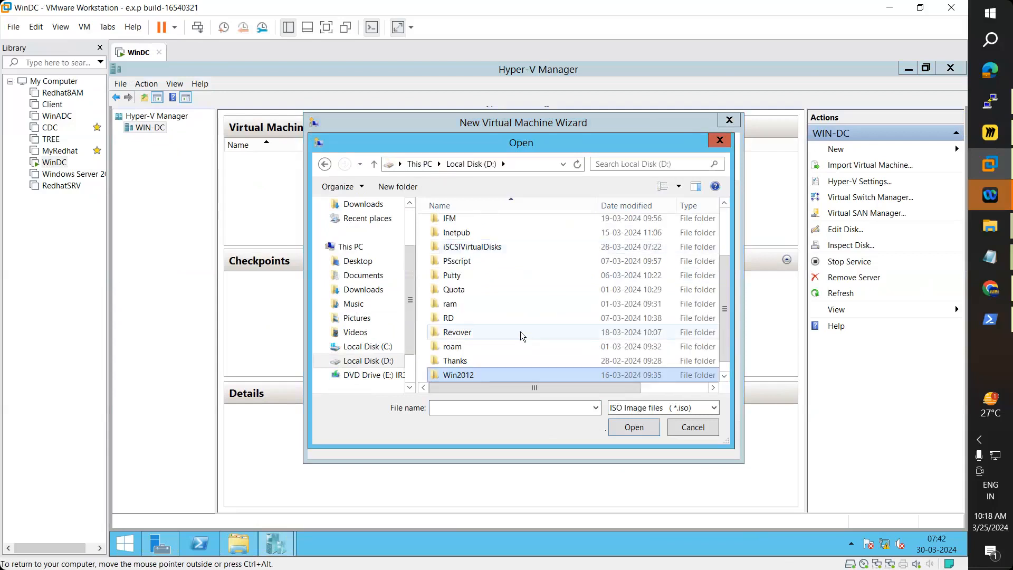
pyautogui.scroll(-1, 520, 331)
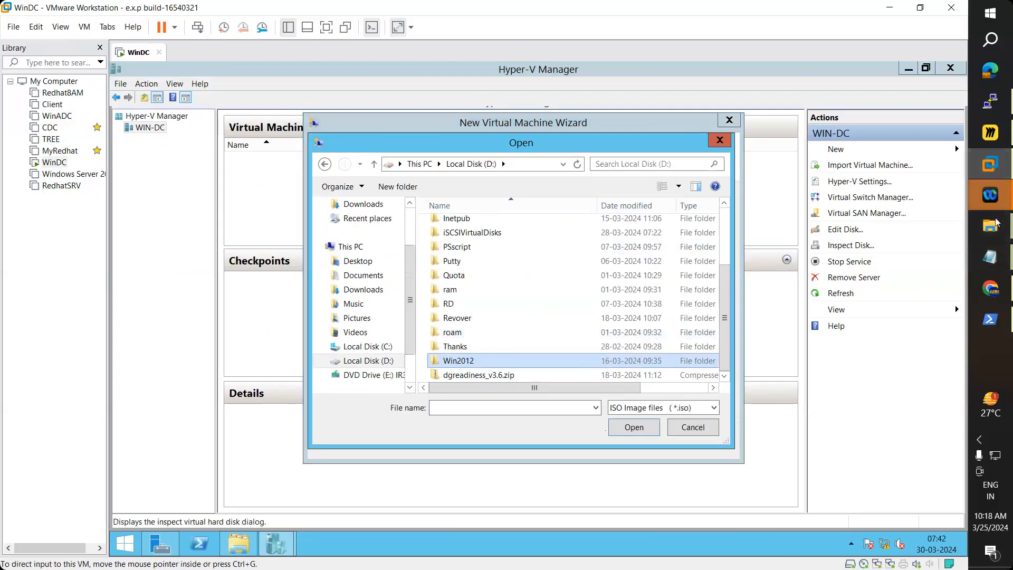
# Step: In the host Explorer, open ARN (F:) > WinOS and copy en_windows_7_ultimate_x86_dvd.iso
pyautogui.moveTo(991, 228)
pyautogui.click(913, 285)
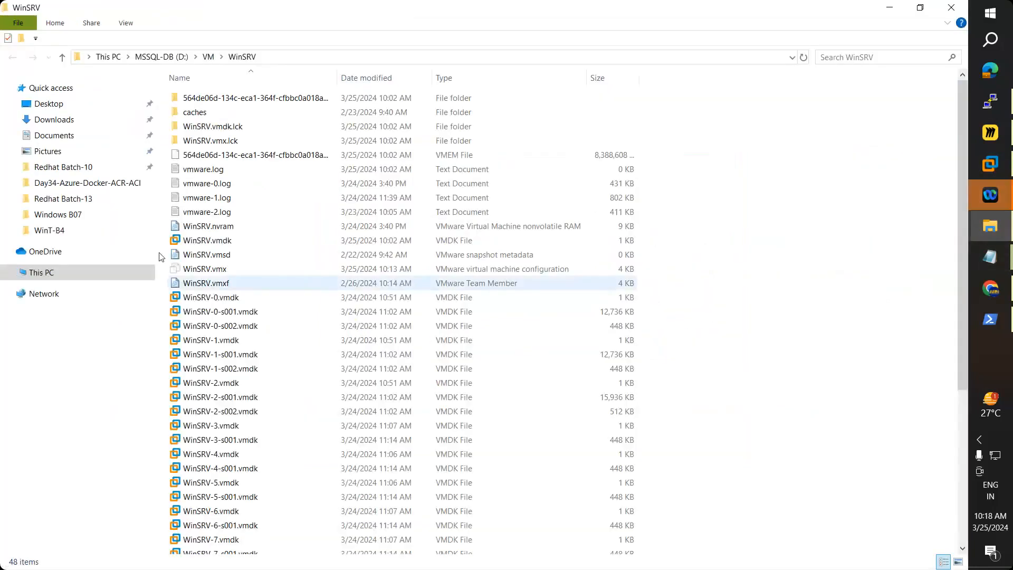
pyautogui.click(53, 274)
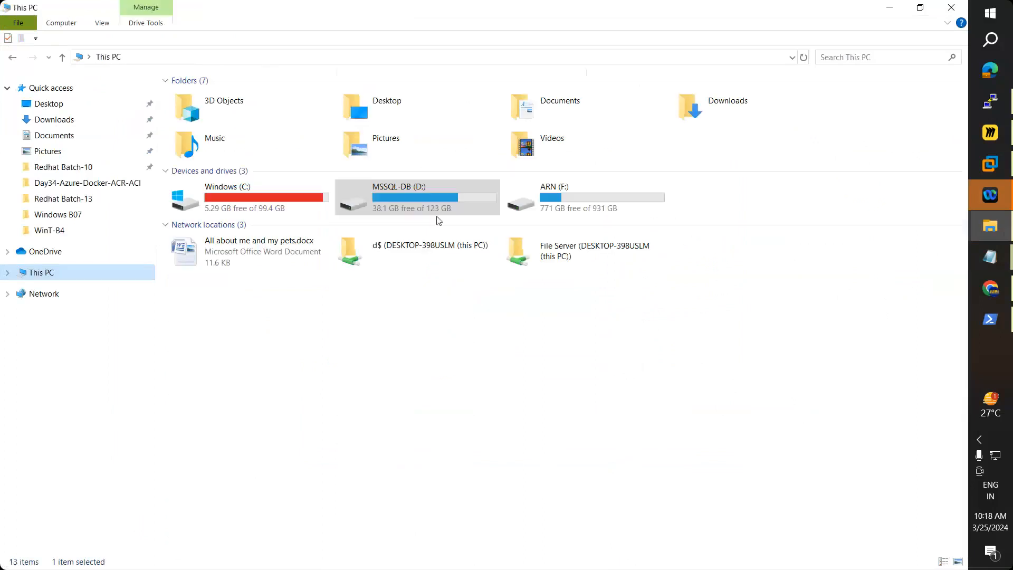
pyautogui.doubleClick(576, 198)
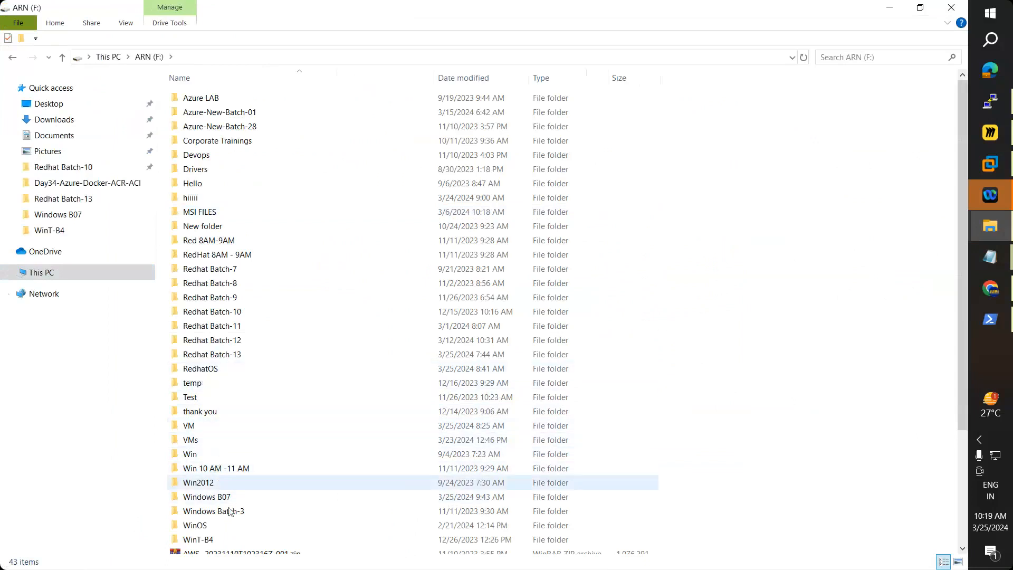
pyautogui.doubleClick(195, 525)
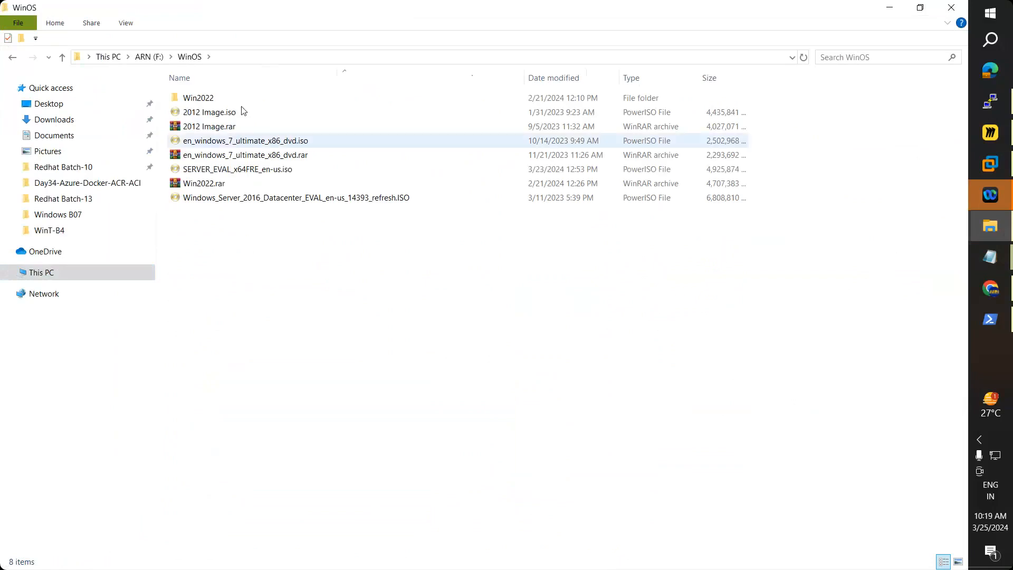
pyautogui.click(233, 140)
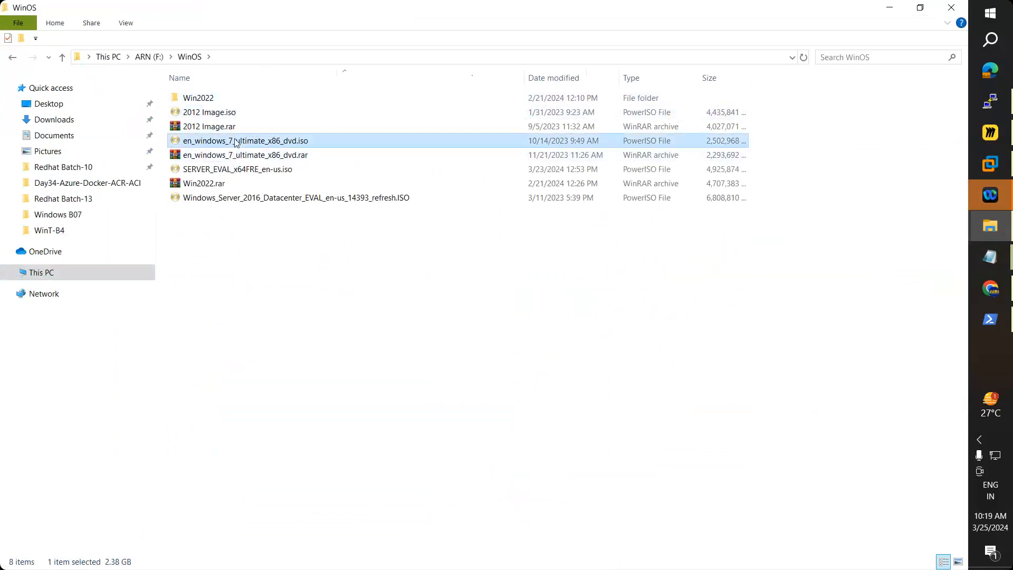
pyautogui.rightClick(234, 140)
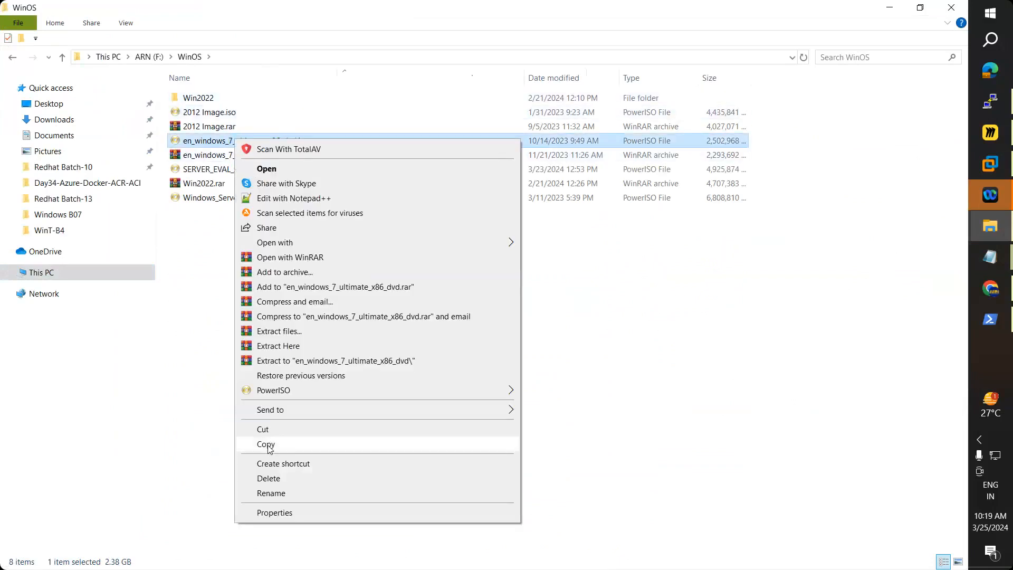
pyautogui.click(268, 445)
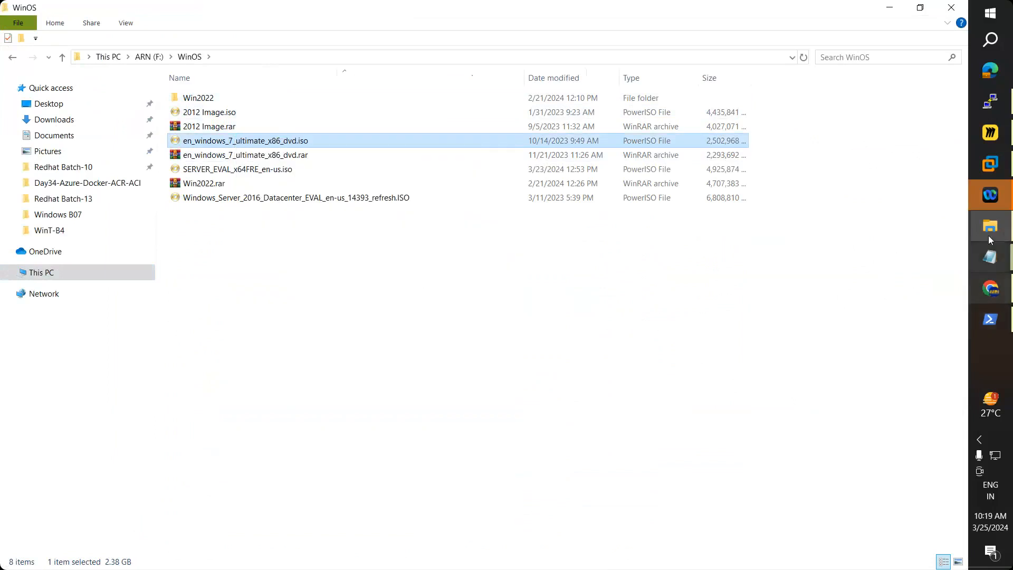
# Step: Check the ISO's properties, copy it again, and return to VMware Workstation
pyautogui.rightClick(214, 146)
pyautogui.click(308, 516)
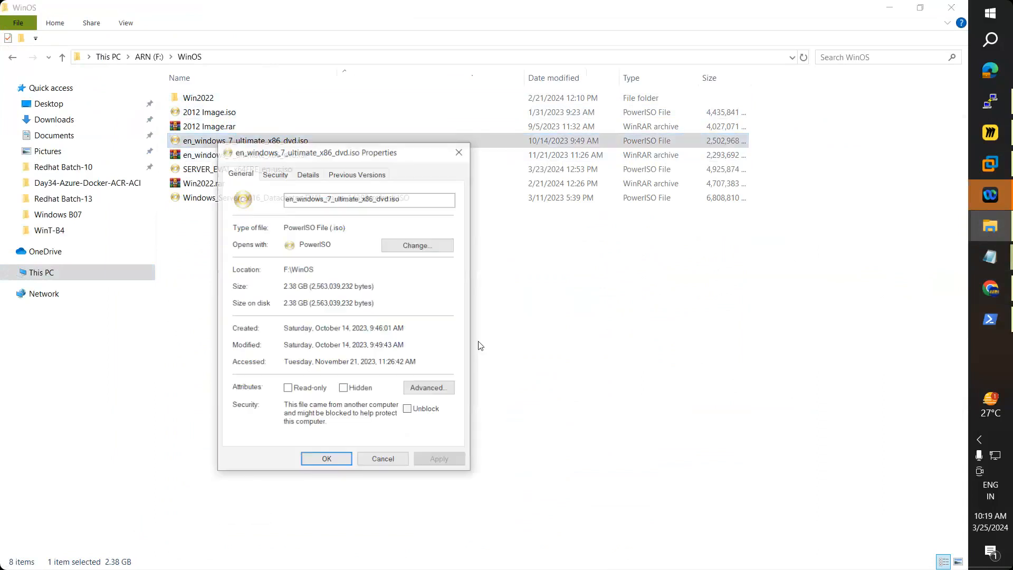
pyautogui.click(459, 152)
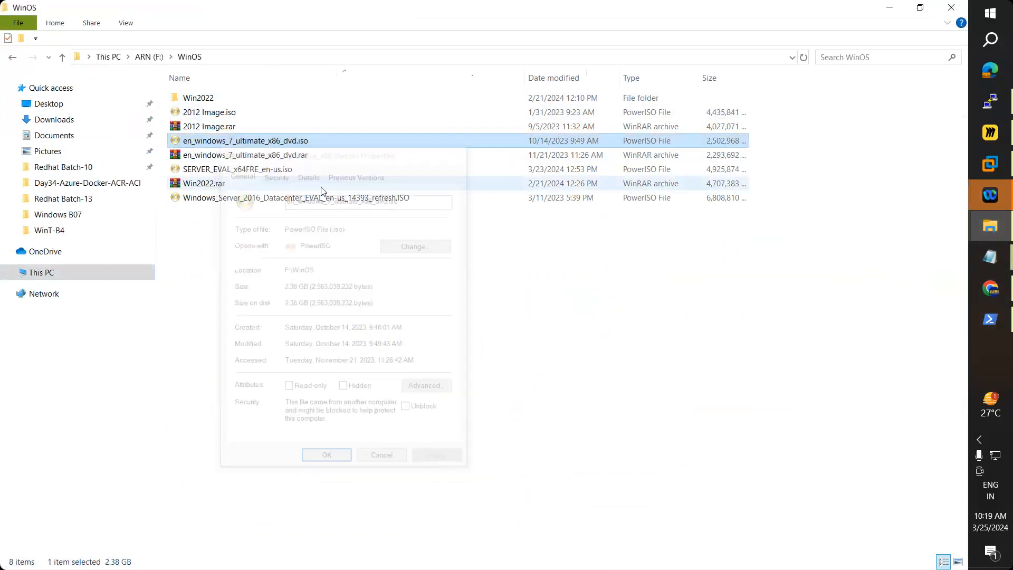
pyautogui.rightClick(261, 142)
pyautogui.click(292, 448)
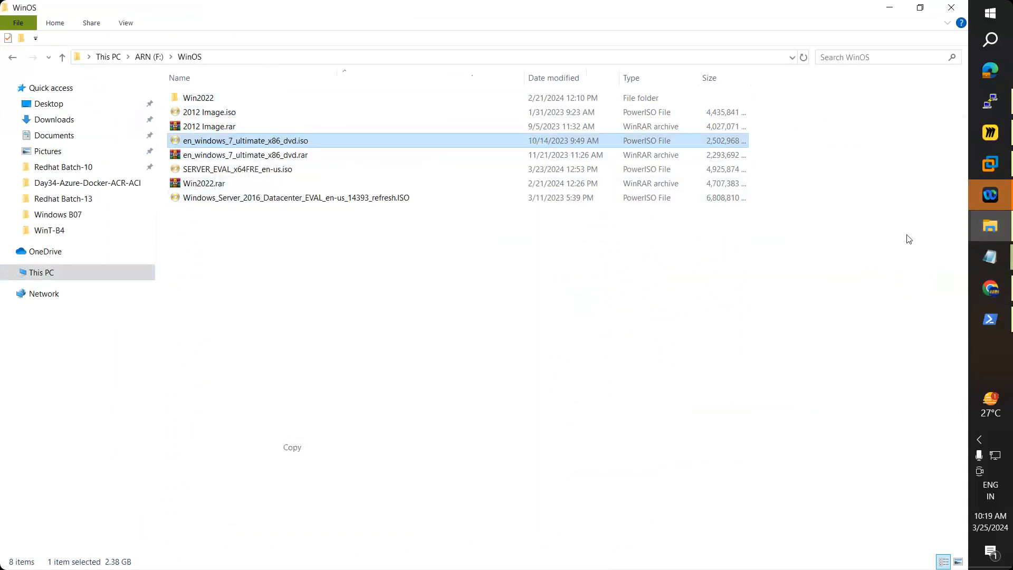
pyautogui.click(990, 165)
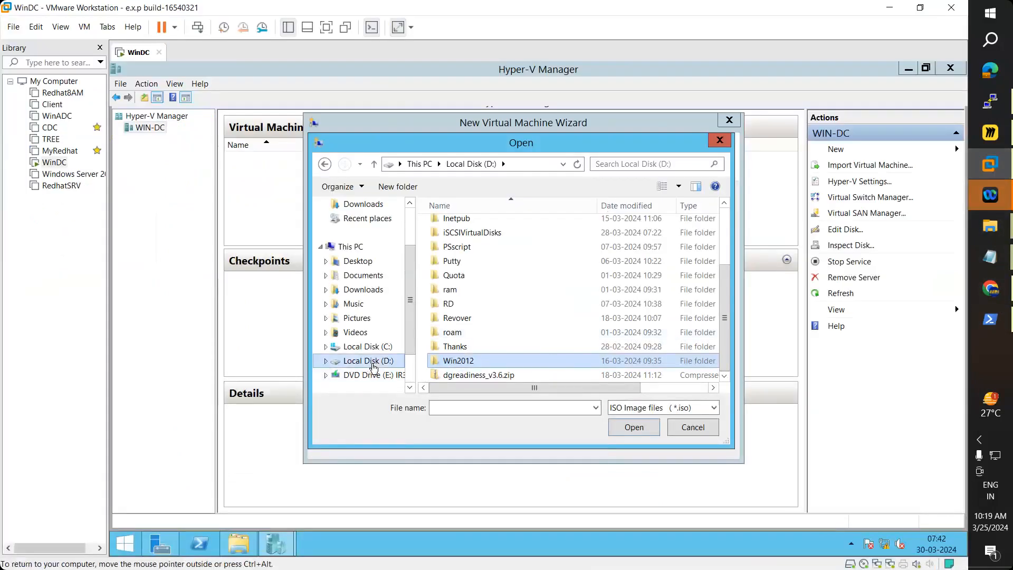
# Step: In the guest's File Explorer, go to Local Disk (D:) and look inside Win2012
pyautogui.click(237, 544)
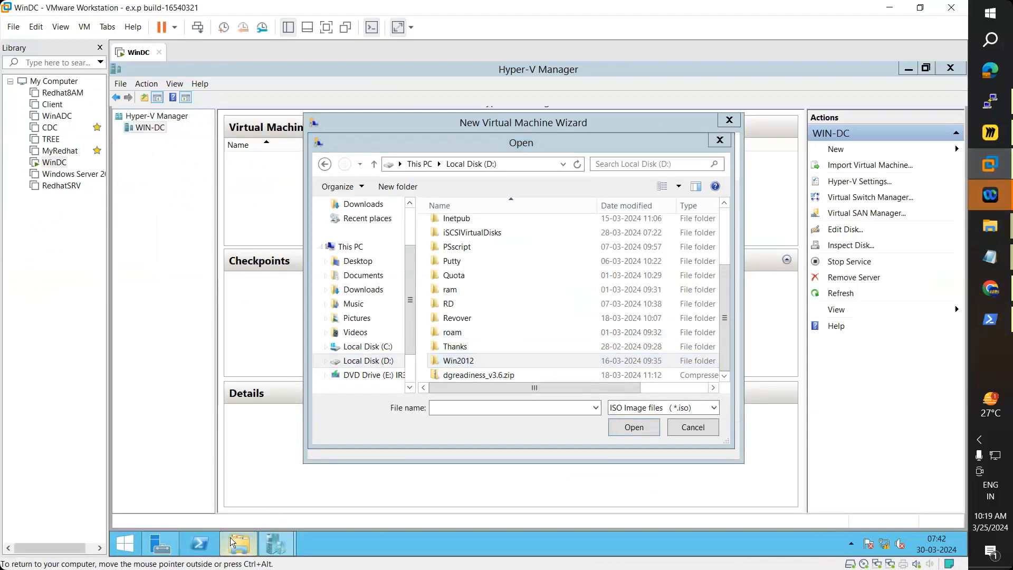
pyautogui.click(275, 103)
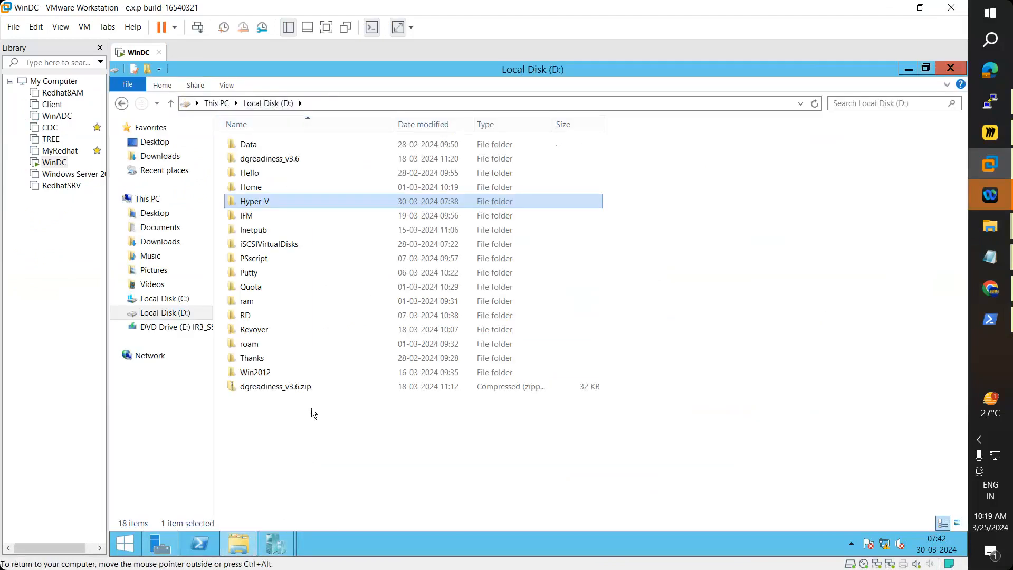
pyautogui.doubleClick(260, 374)
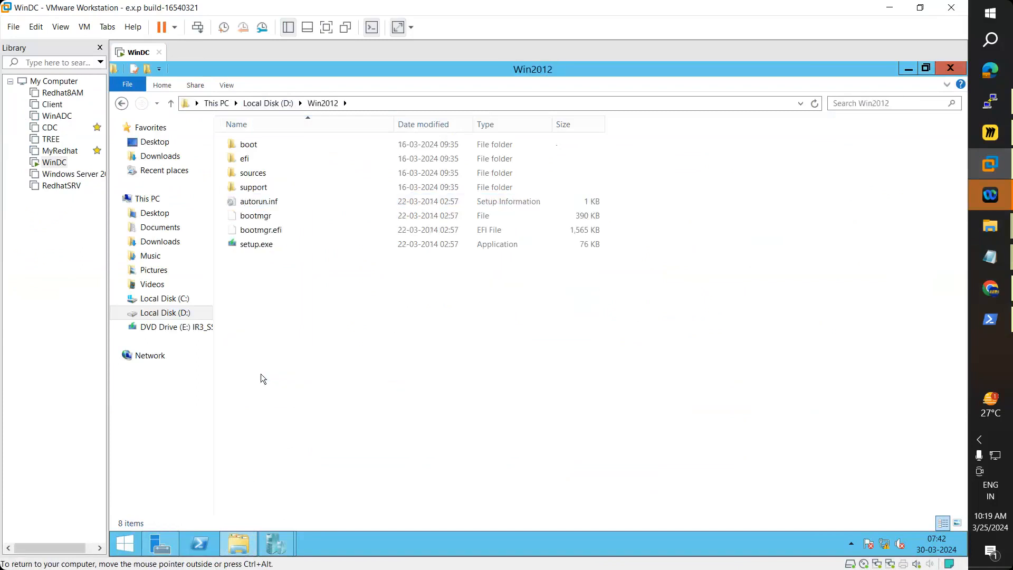
pyautogui.click(268, 103)
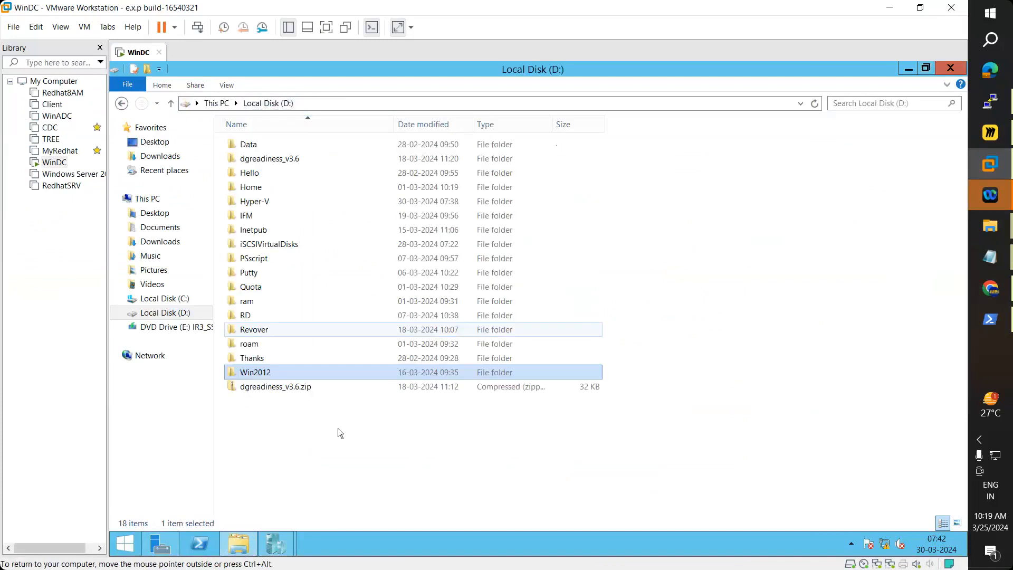
# Step: Create a Win7 folder on D: and paste the Windows 7 ISO into it
pyautogui.rightClick(307, 433)
pyautogui.moveTo(353, 408)
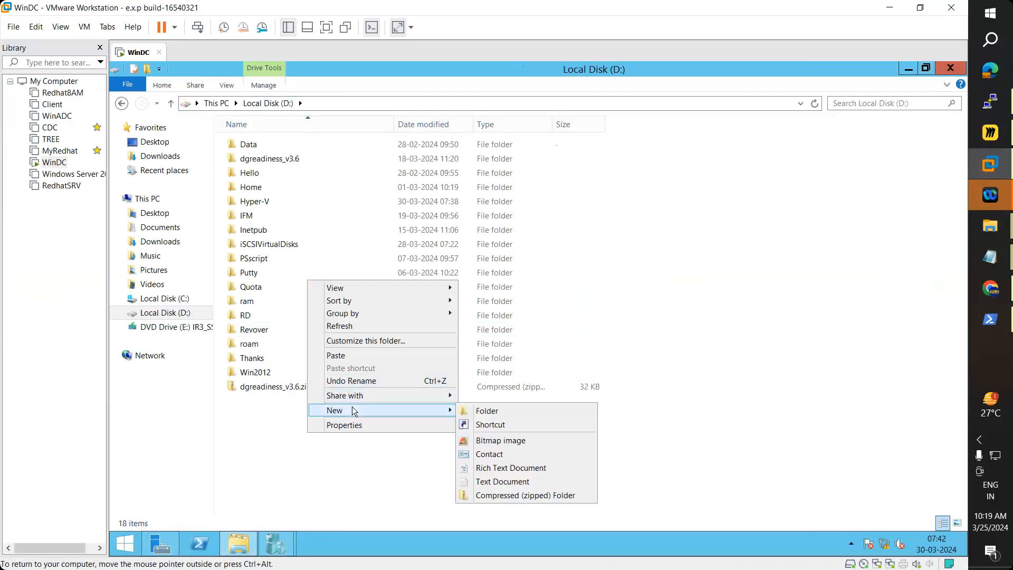
pyautogui.click(482, 411)
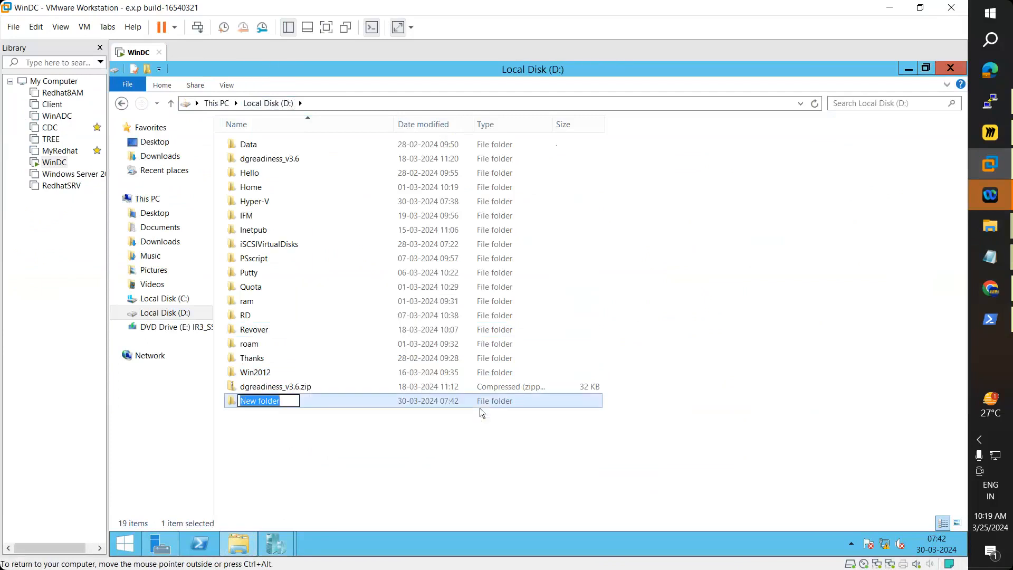
pyautogui.write('Win7')
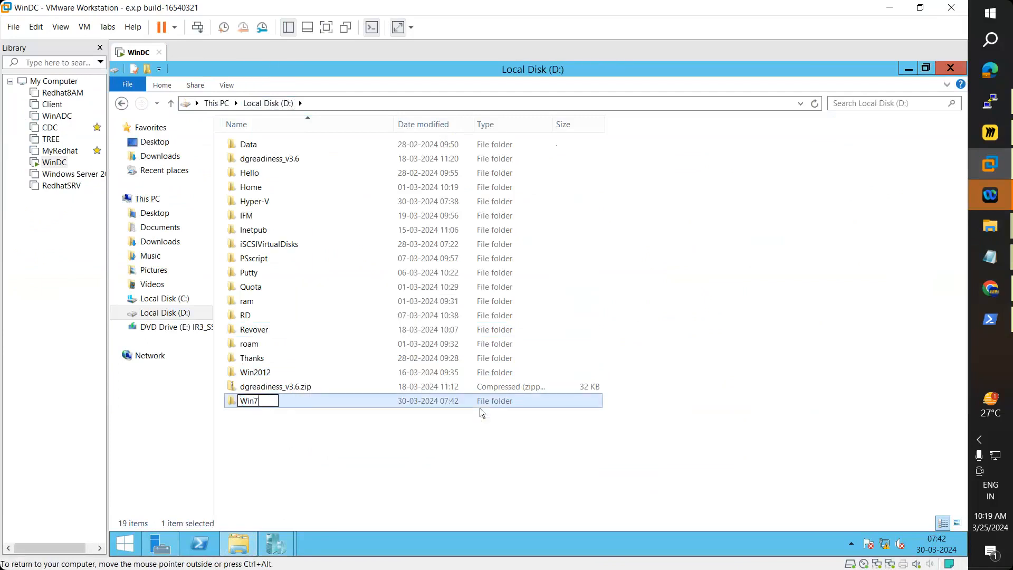
pyautogui.press('Return')
pyautogui.press('Return')
pyautogui.hotkey('ctrl', 'v')
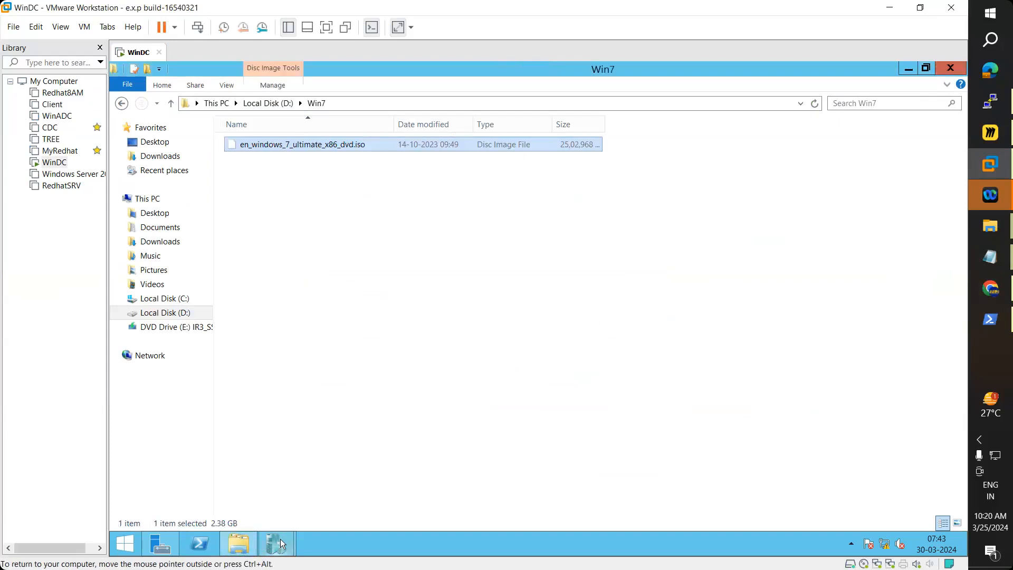
pyautogui.click(280, 539)
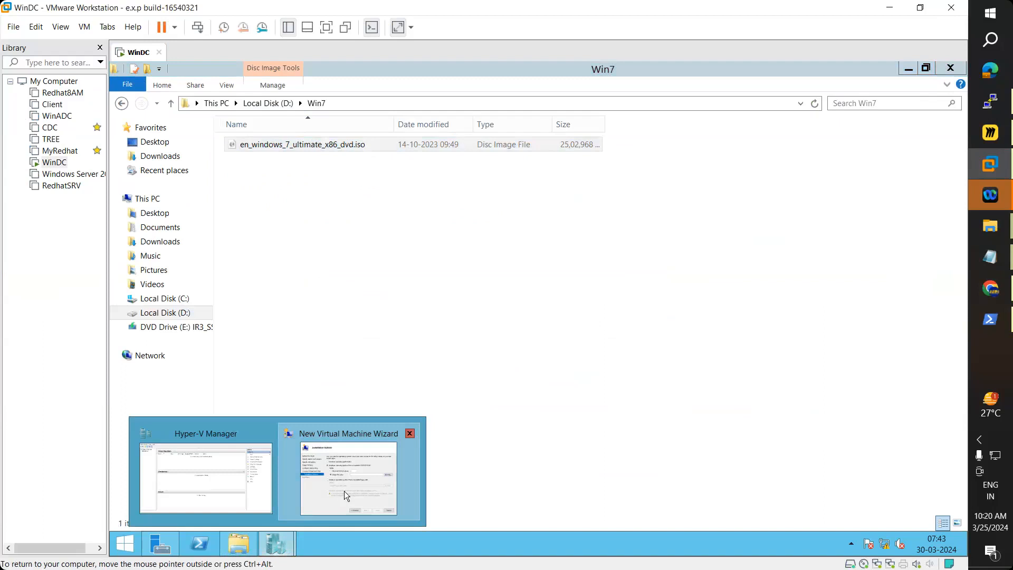
# Step: Pick en_windows_7_ultimate_x86_dvd.iso from D:\Win7 as install media and finish the WebServer wizard
pyautogui.click(345, 490)
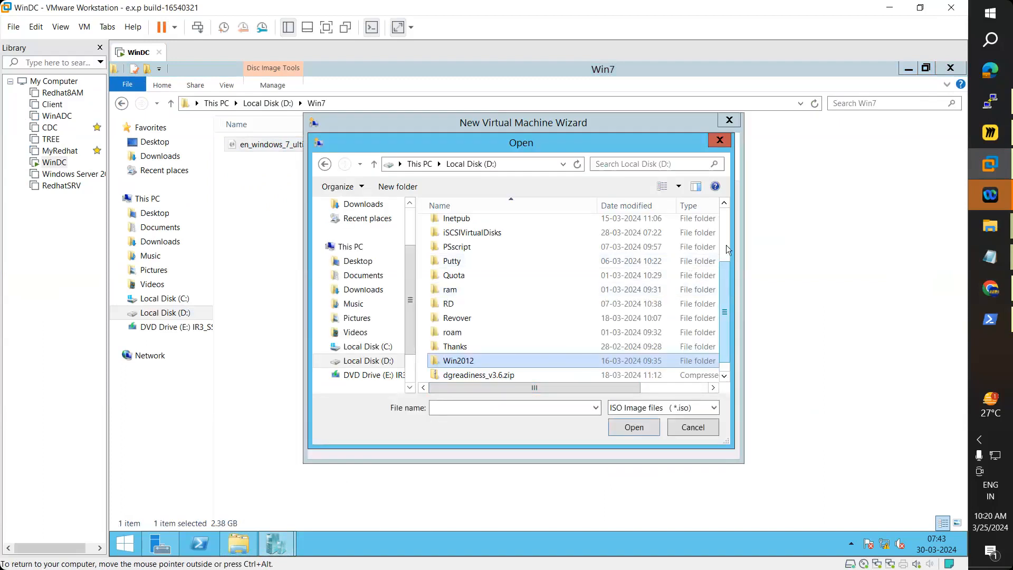
pyautogui.scroll(3, 728, 248)
pyautogui.scroll(-3, 725, 316)
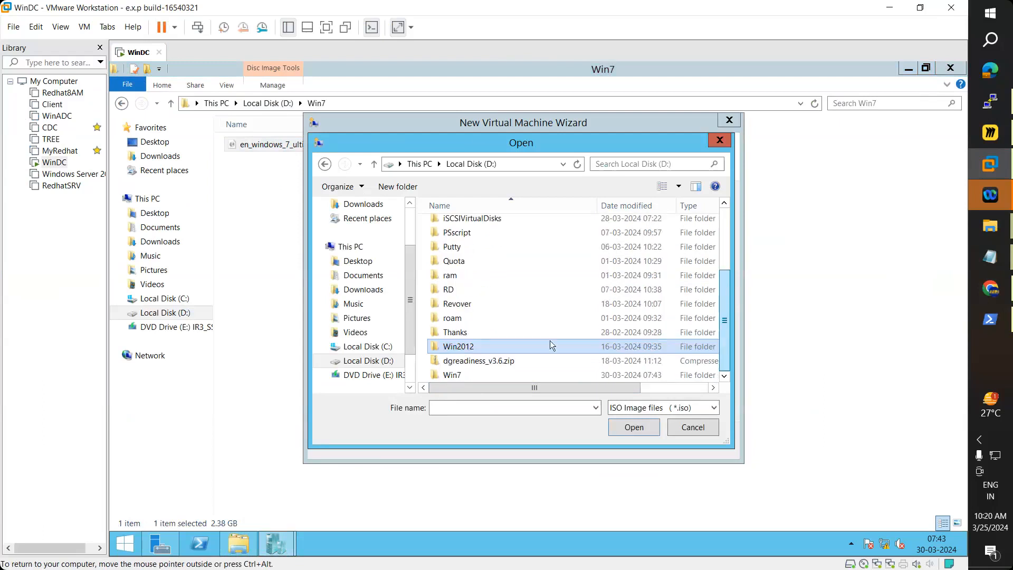
pyautogui.doubleClick(446, 373)
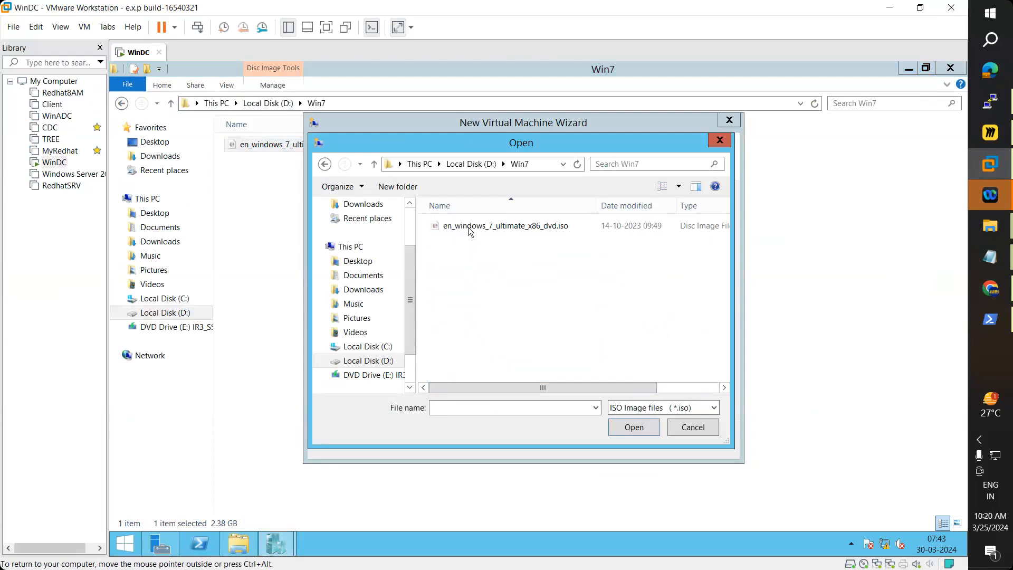
pyautogui.click(469, 228)
pyautogui.click(628, 428)
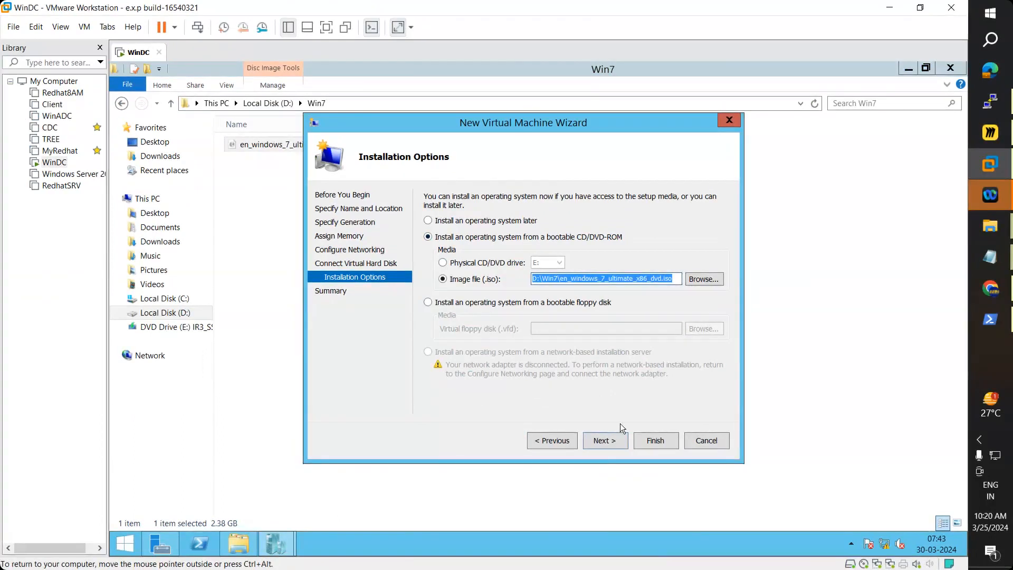
pyautogui.click(614, 439)
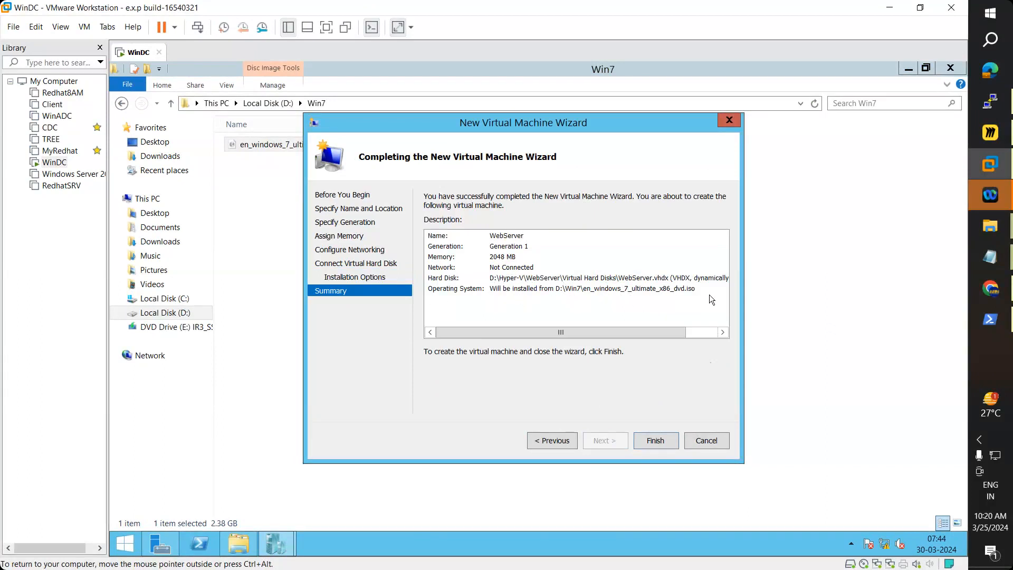
pyautogui.click(663, 446)
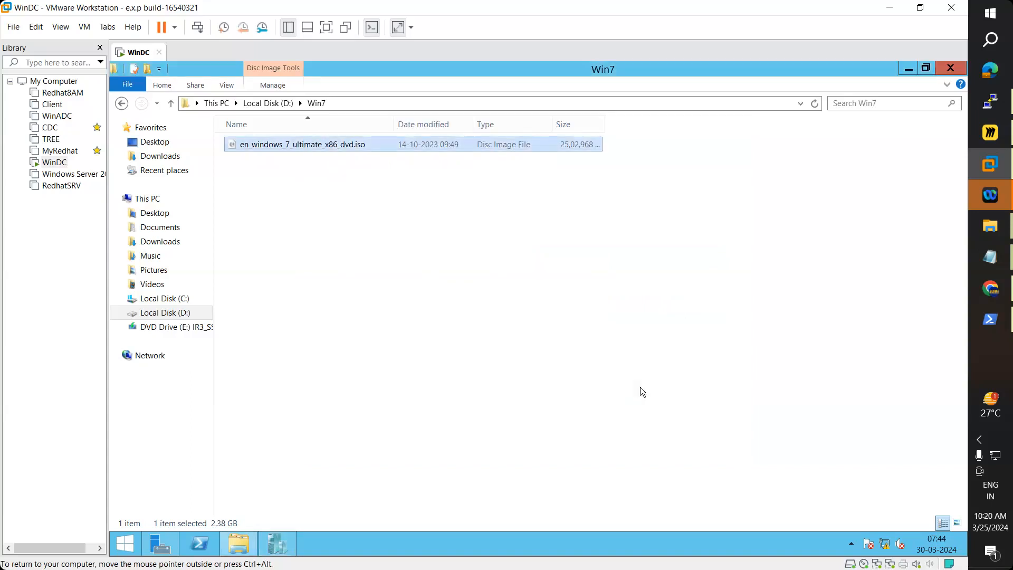
# Step: Start WebServer from its context menu and dismiss the 0x80070070 not-enough-disk-space error
pyautogui.click(291, 541)
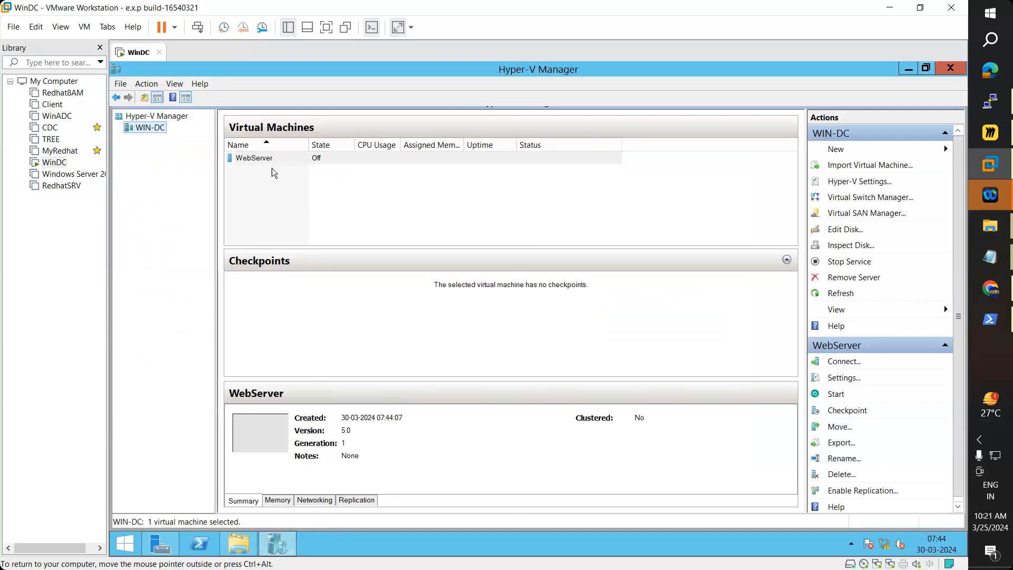
pyautogui.click(262, 159)
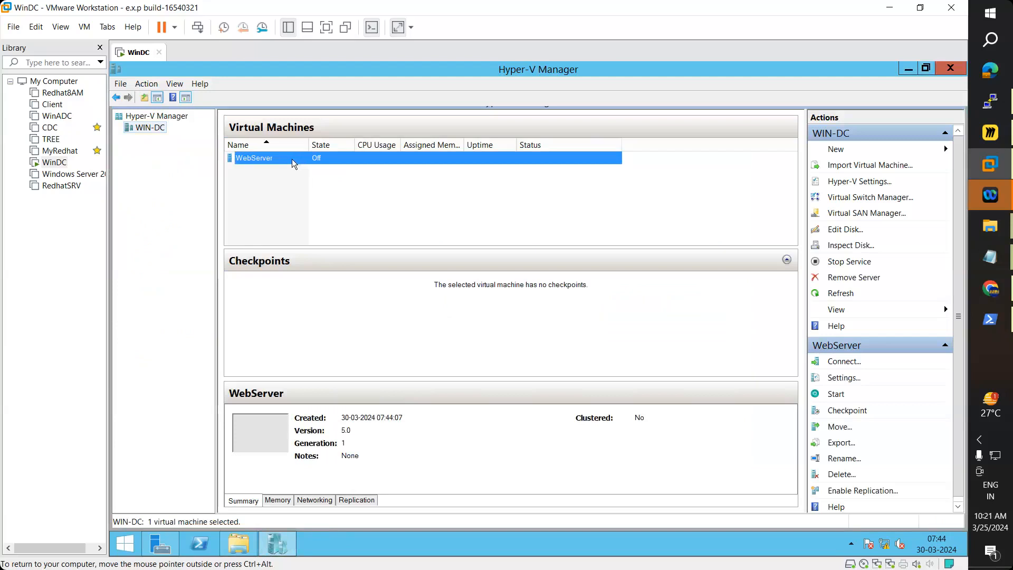
pyautogui.rightClick(292, 158)
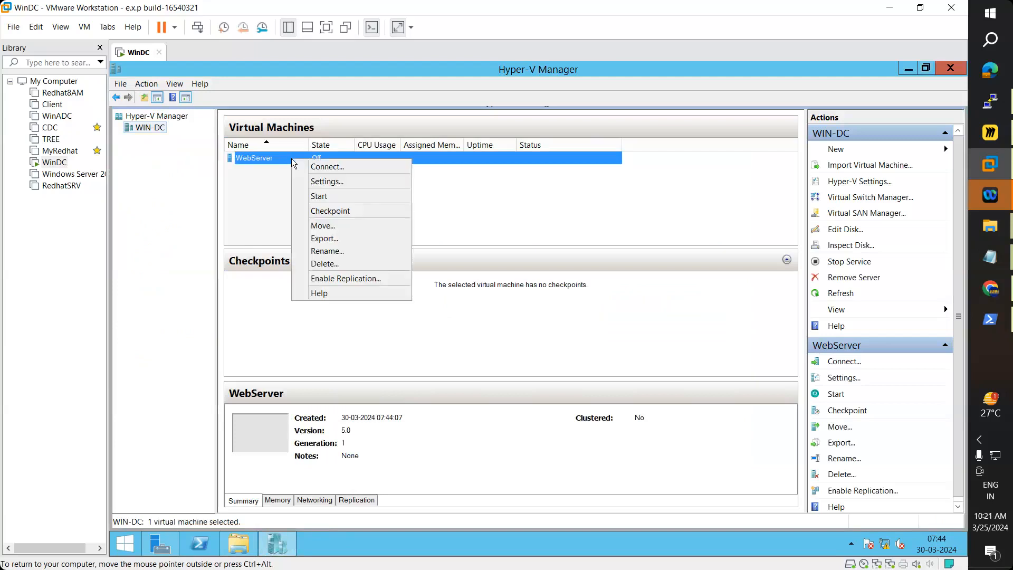
pyautogui.click(329, 196)
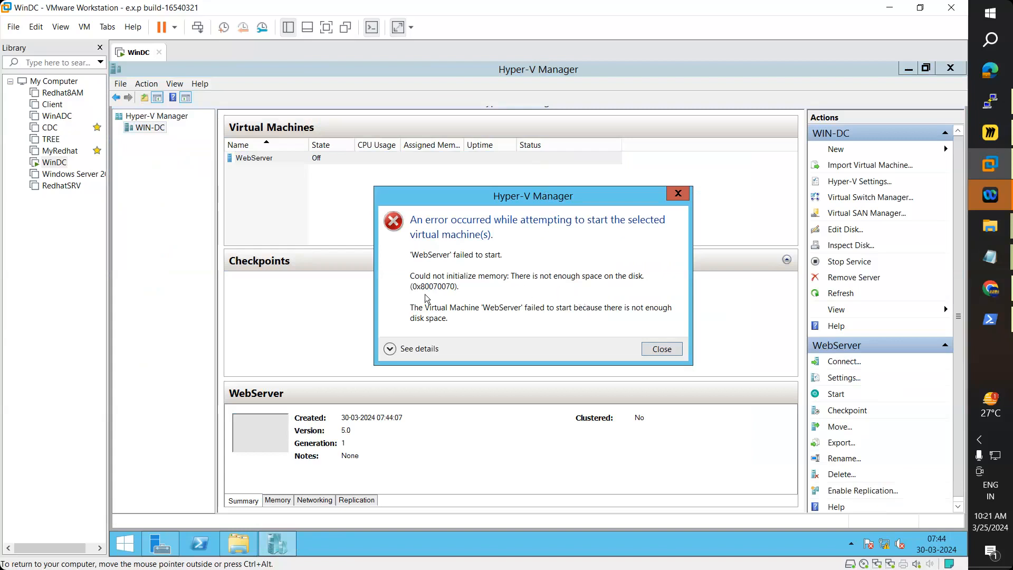
pyautogui.click(662, 348)
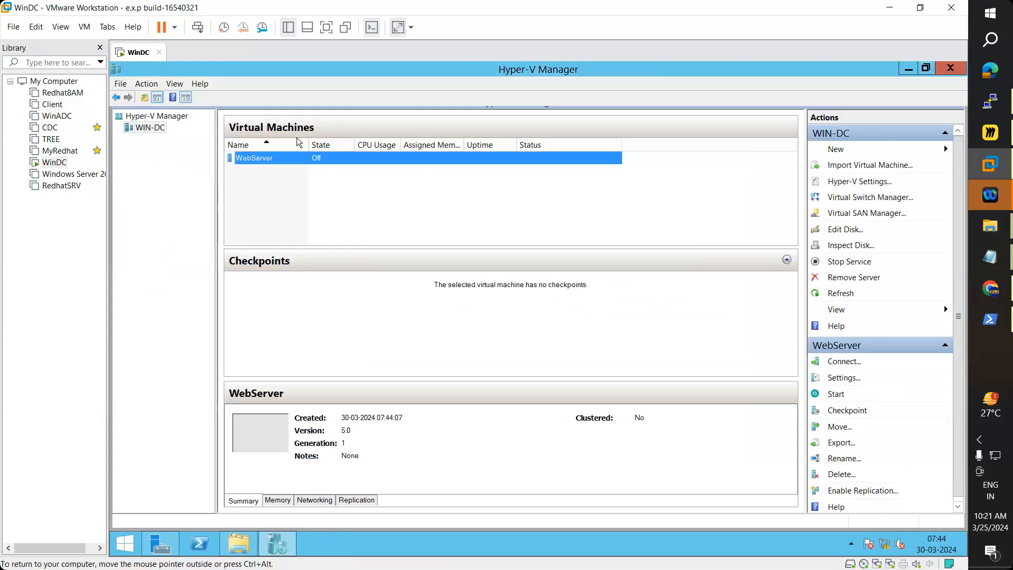
# Step: Open WebServer's settings and review BIOS boot order, 2048 MB memory, processor, hard drive and DVD image
pyautogui.rightClick(252, 161)
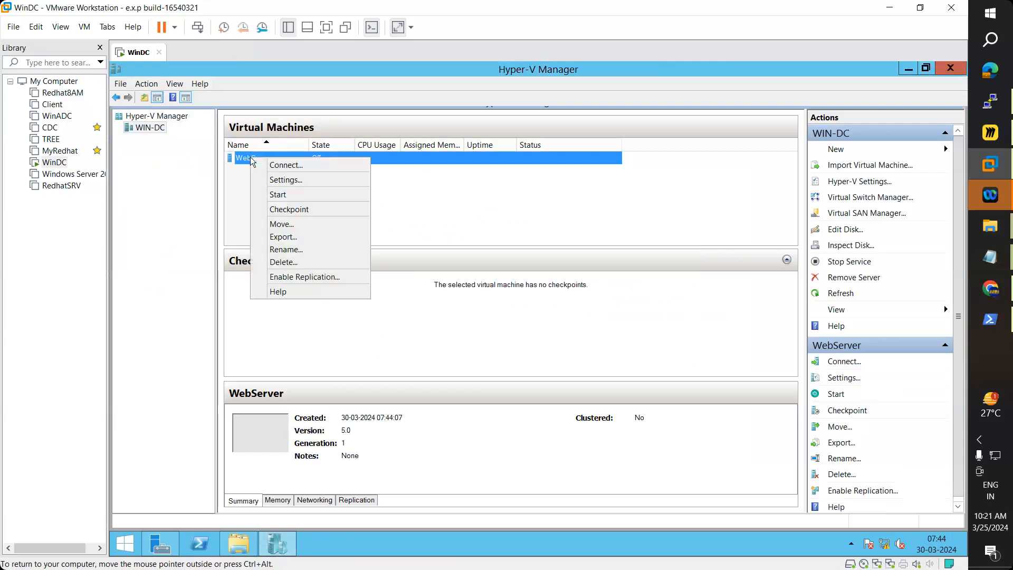
pyautogui.click(304, 180)
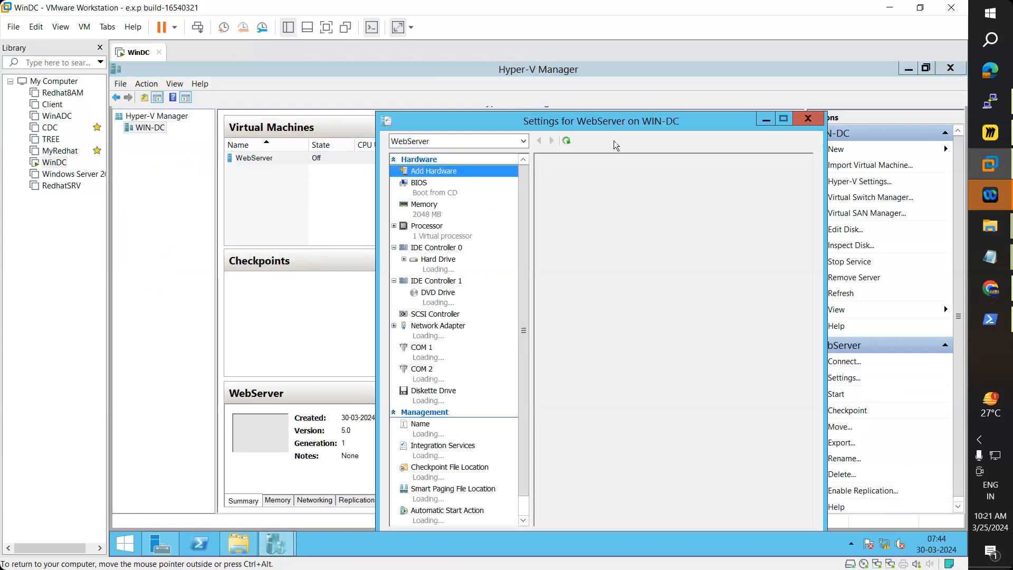
pyautogui.moveTo(621, 125); pyautogui.dragTo(536, 84)
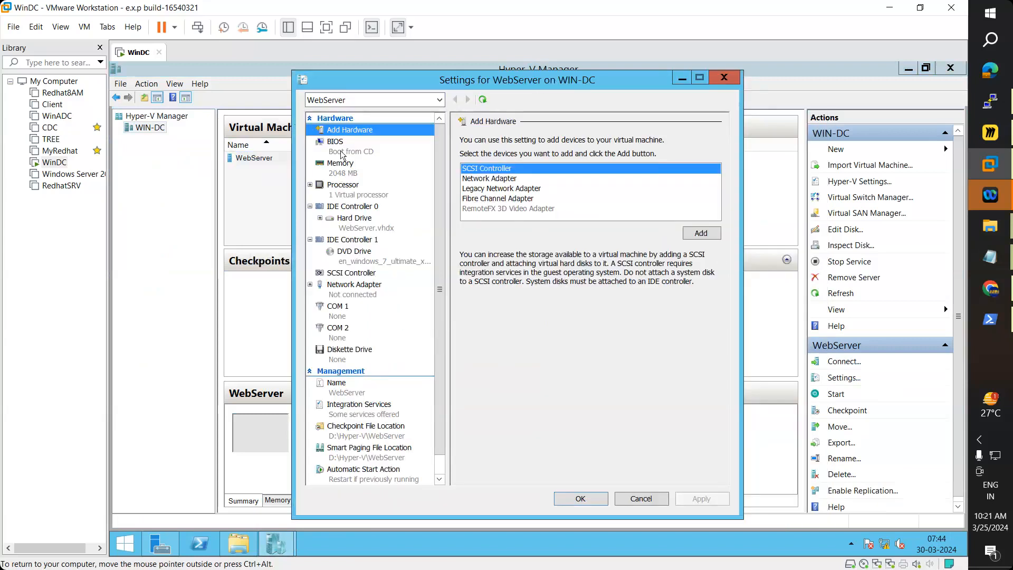
pyautogui.click(337, 147)
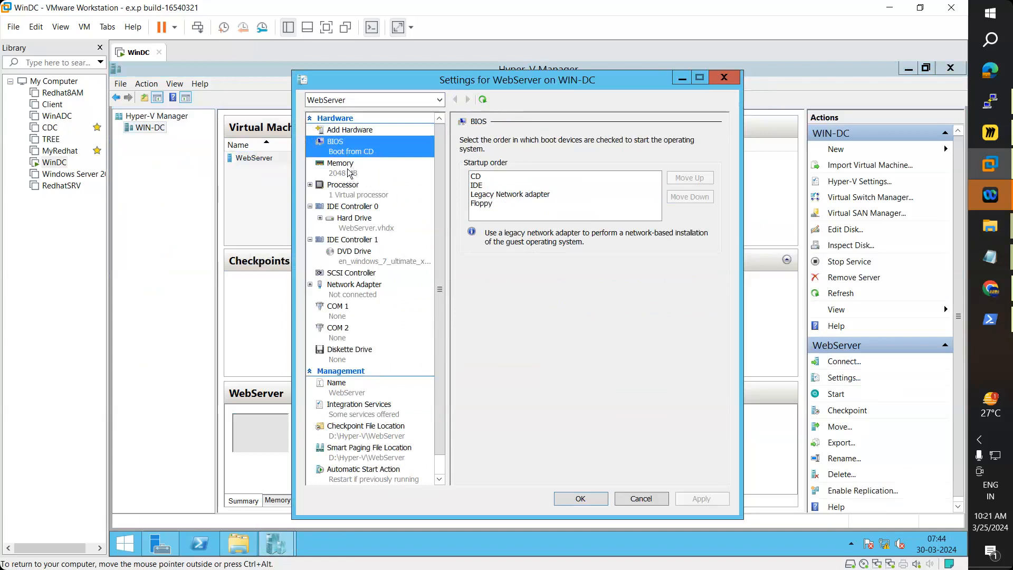
pyautogui.click(349, 172)
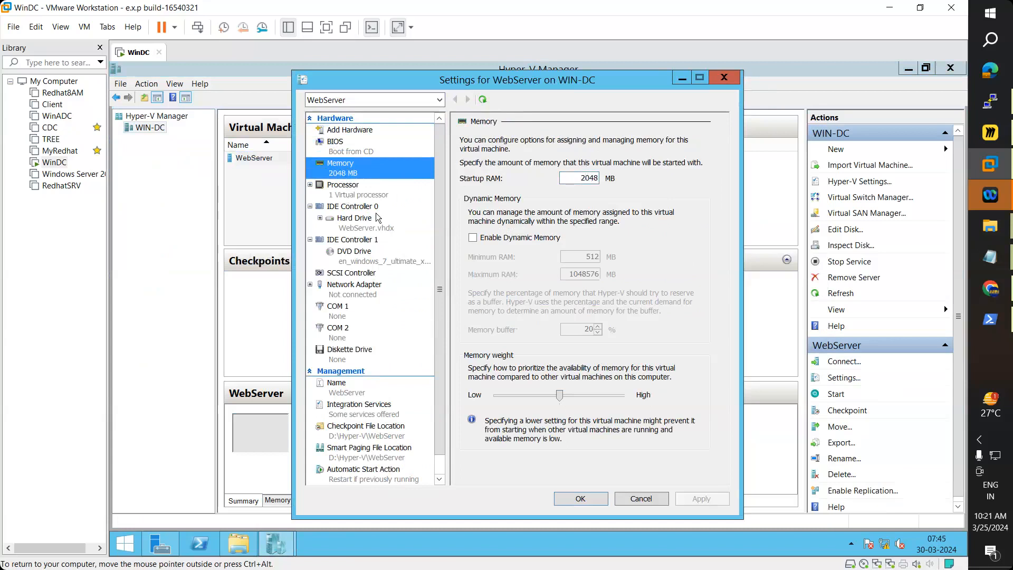
pyautogui.click(371, 221)
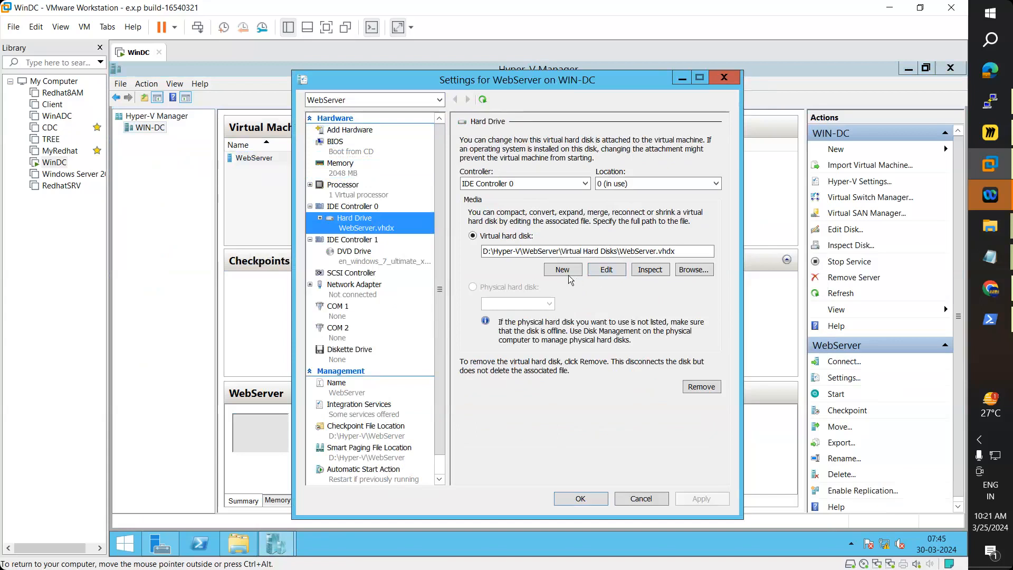
pyautogui.click(387, 258)
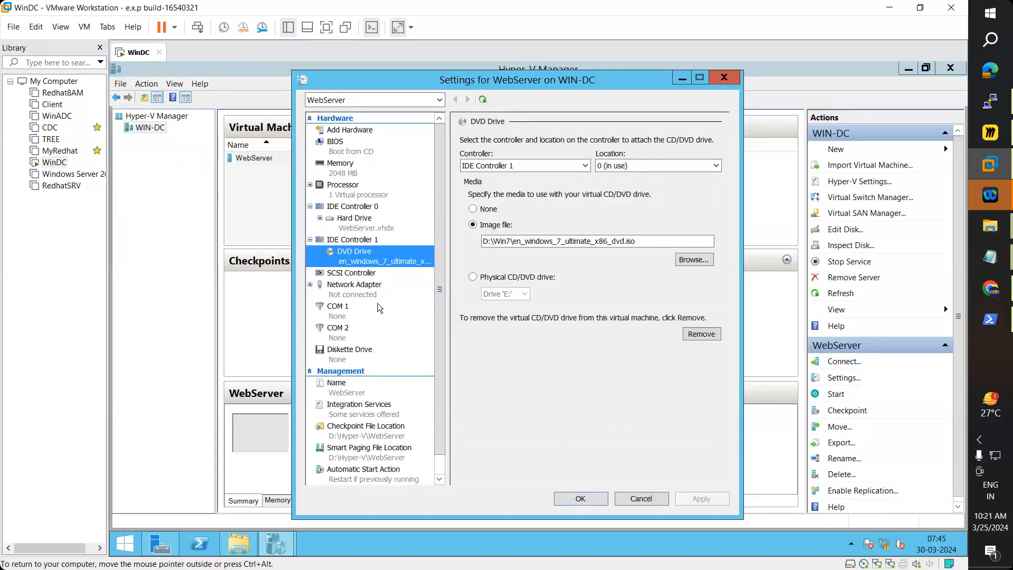
pyautogui.scroll(-1, 379, 304)
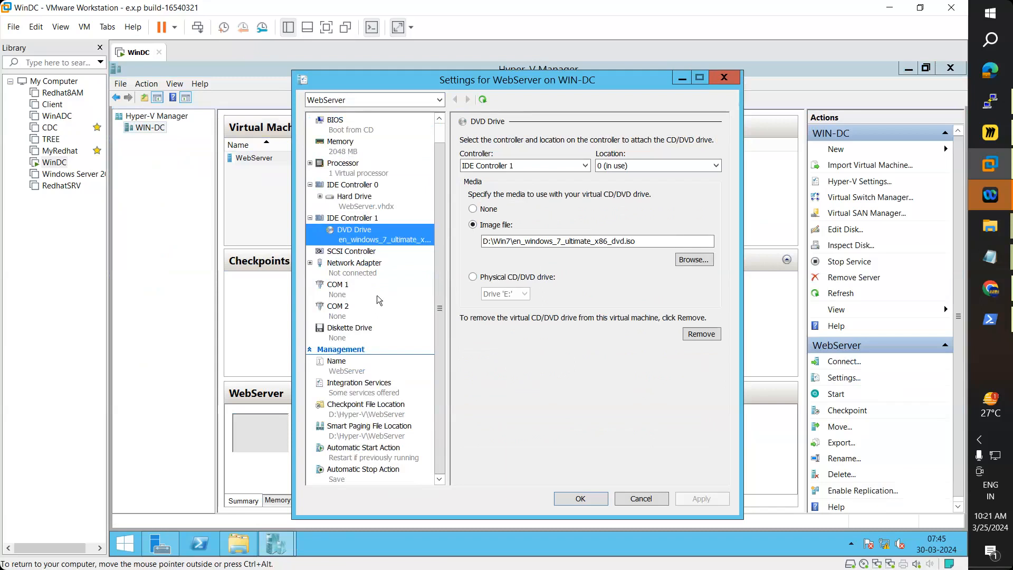
pyautogui.scroll(1, 377, 296)
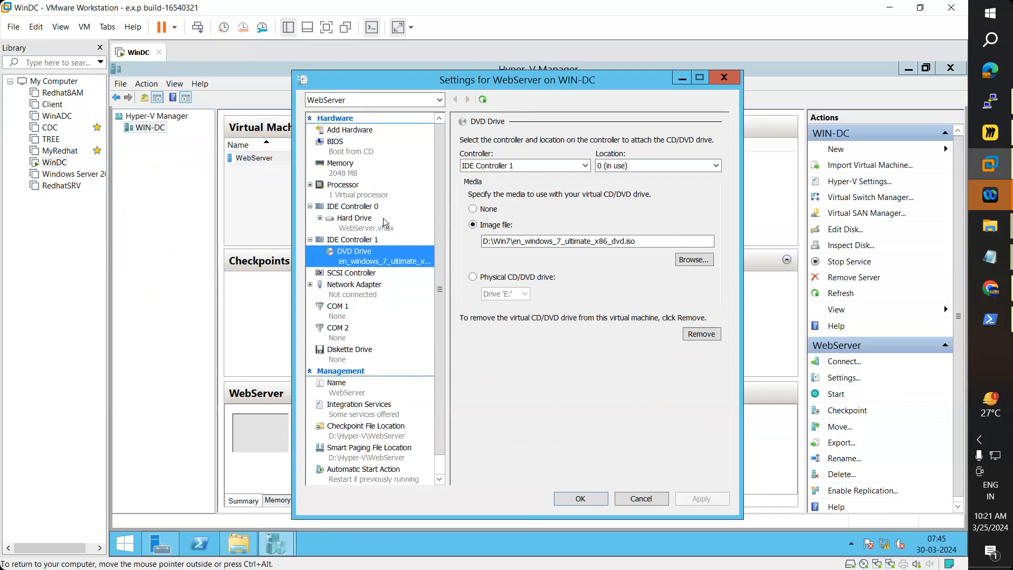
pyautogui.click(361, 153)
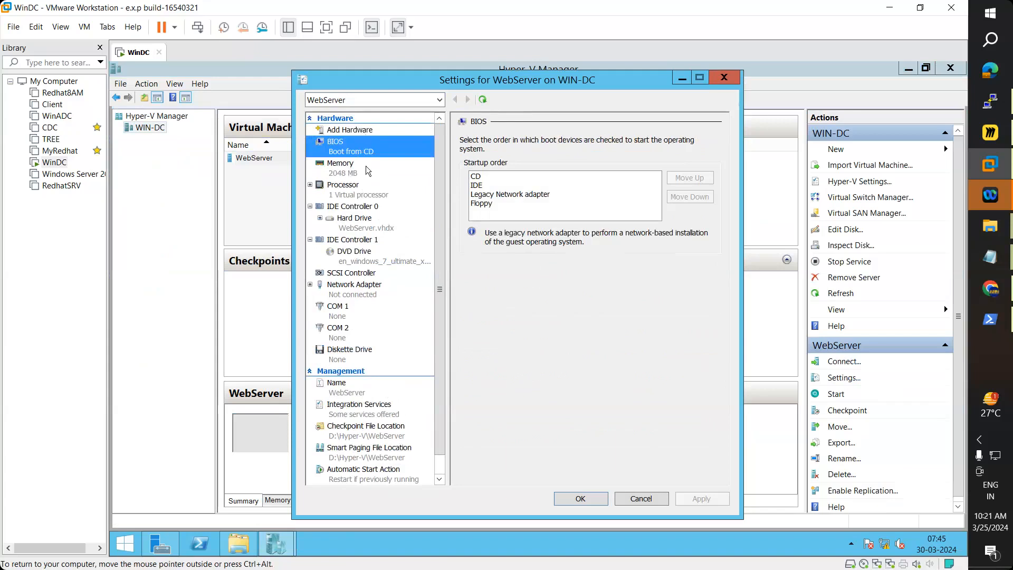
pyautogui.click(358, 170)
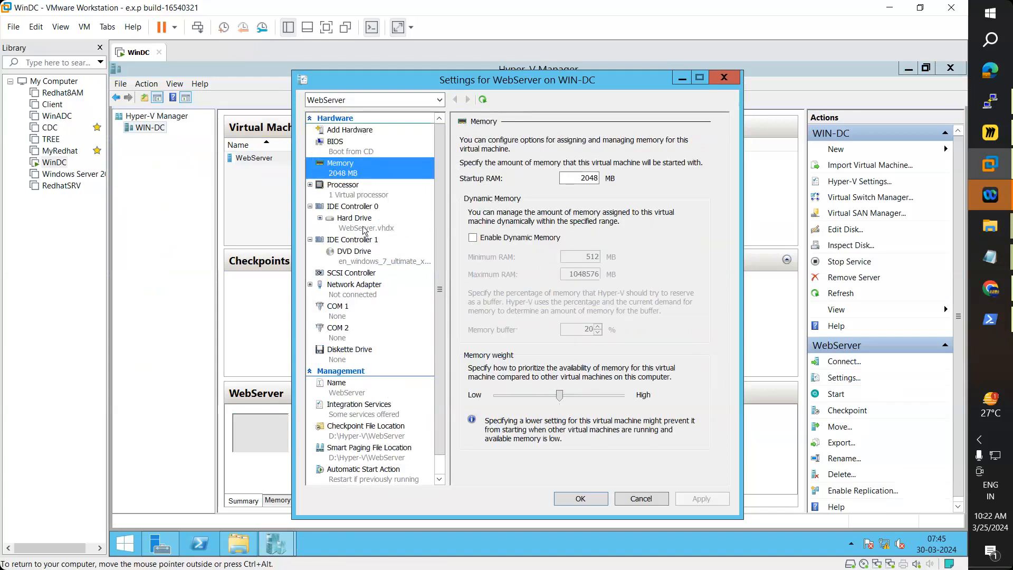
pyautogui.click(350, 199)
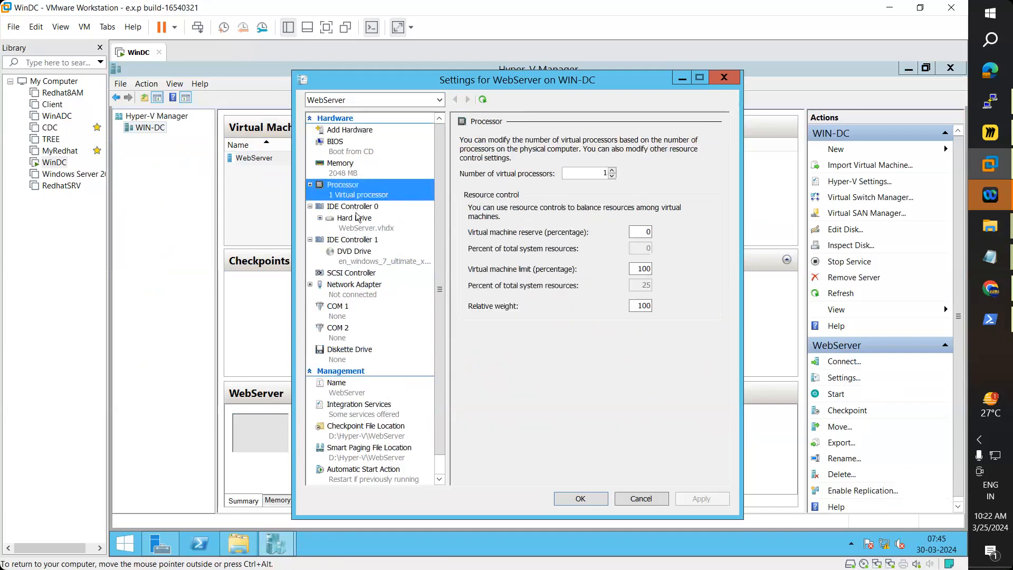
pyautogui.click(358, 217)
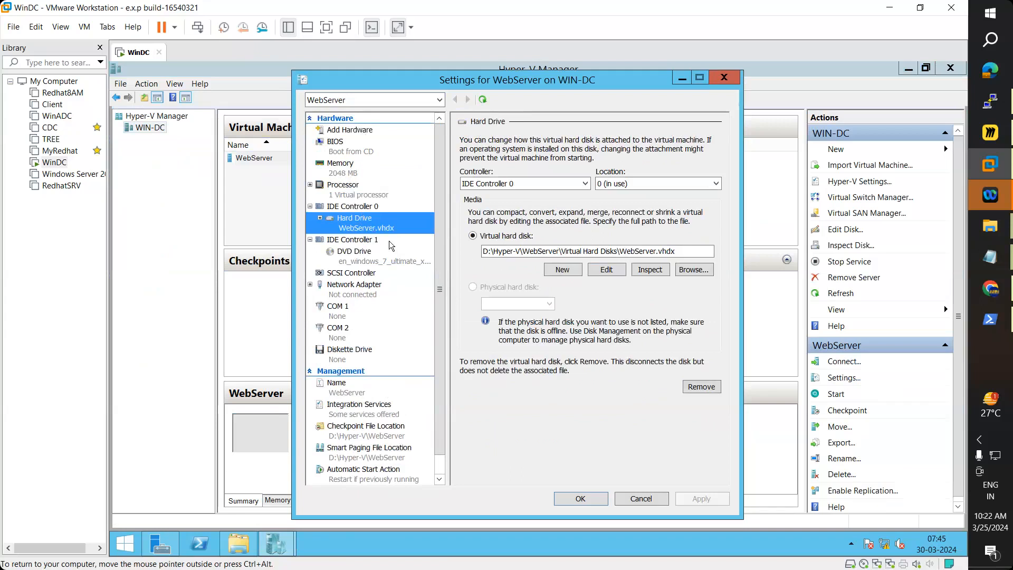
pyautogui.scroll(-1, 371, 315)
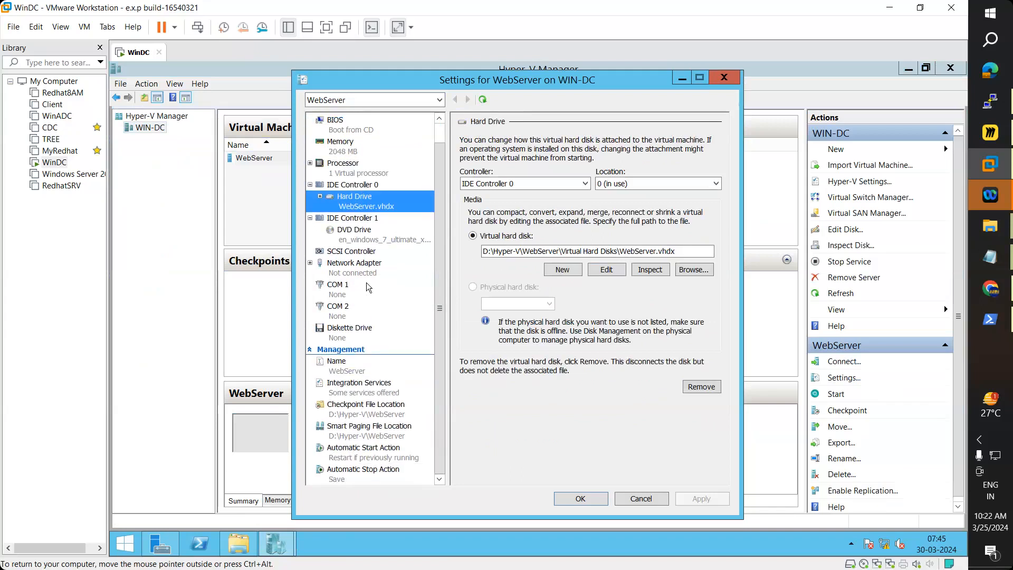
# Step: Inspect the Network Adapter's virtual switch choices, leaving VLAN identification turned off
pyautogui.click(364, 269)
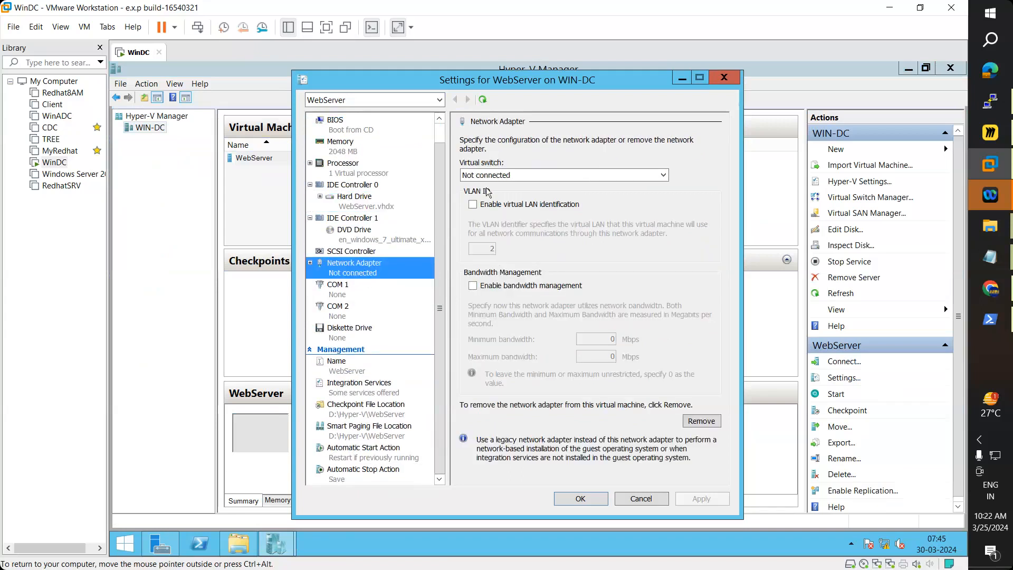
pyautogui.click(501, 176)
pyautogui.click(501, 187)
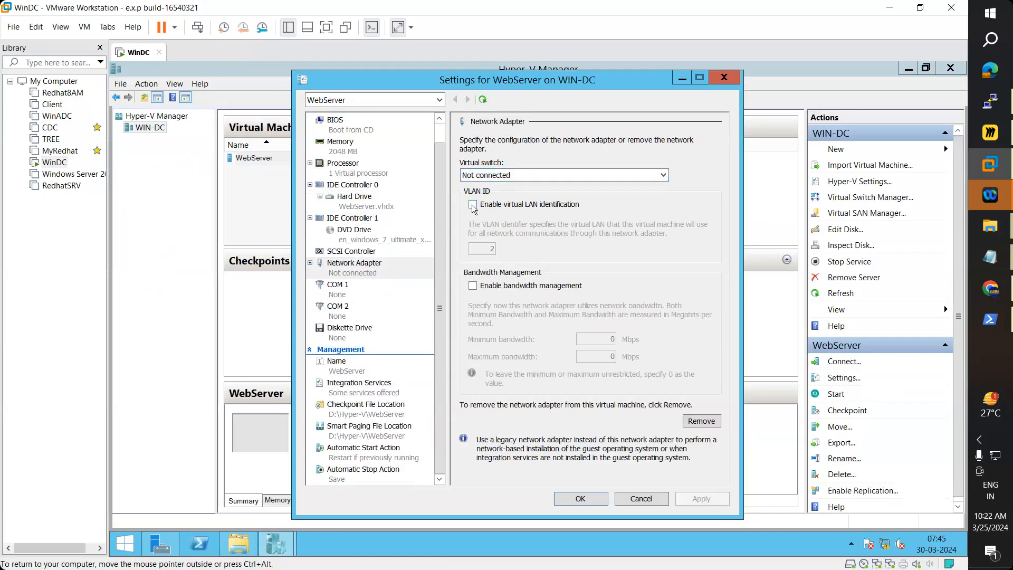
pyautogui.click(473, 205)
pyautogui.click(496, 175)
pyautogui.click(481, 189)
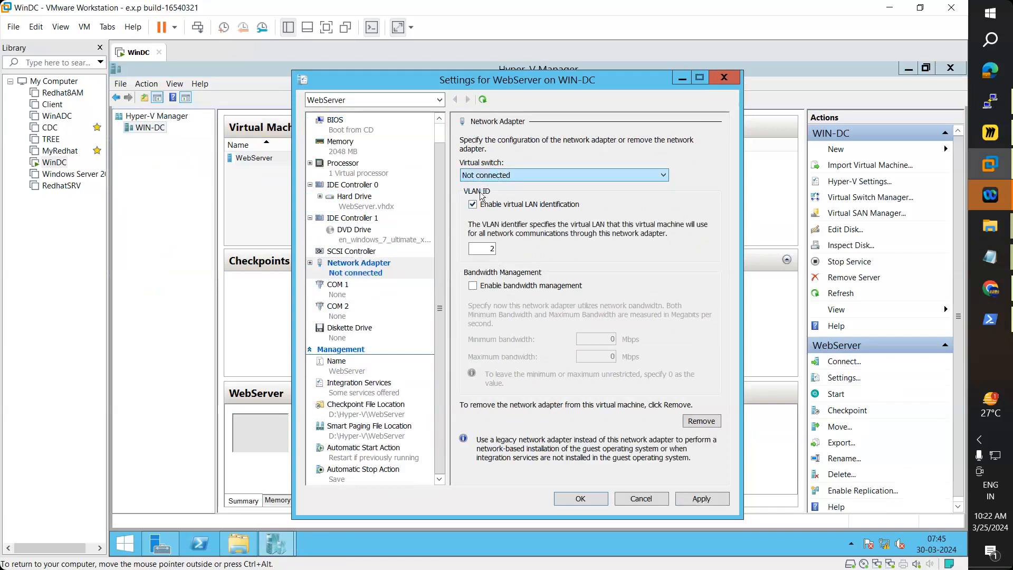
pyautogui.click(472, 204)
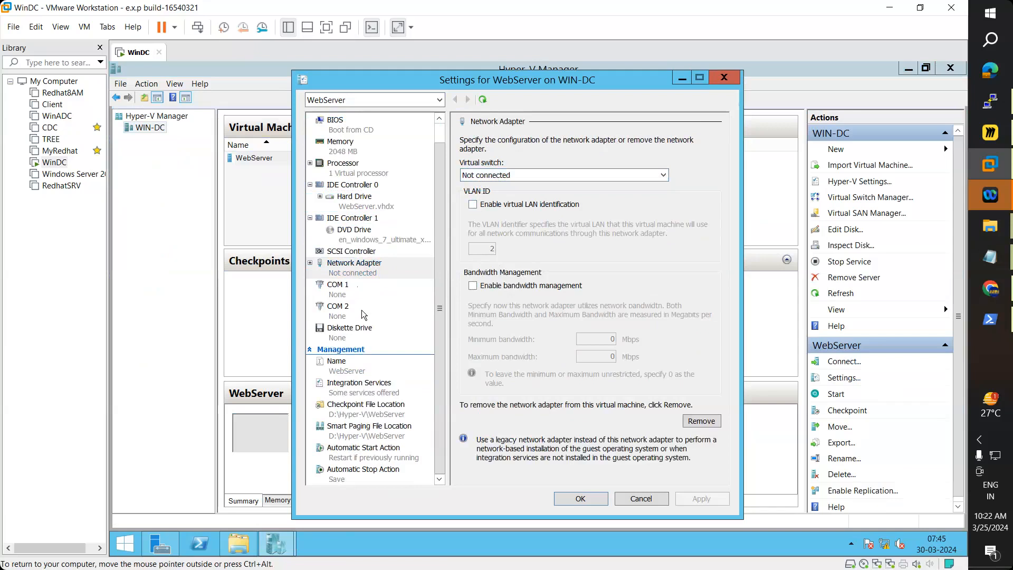
# Step: Recheck memory, boot order, processor and hard drive, then select IDE Controller 1
pyautogui.click(353, 145)
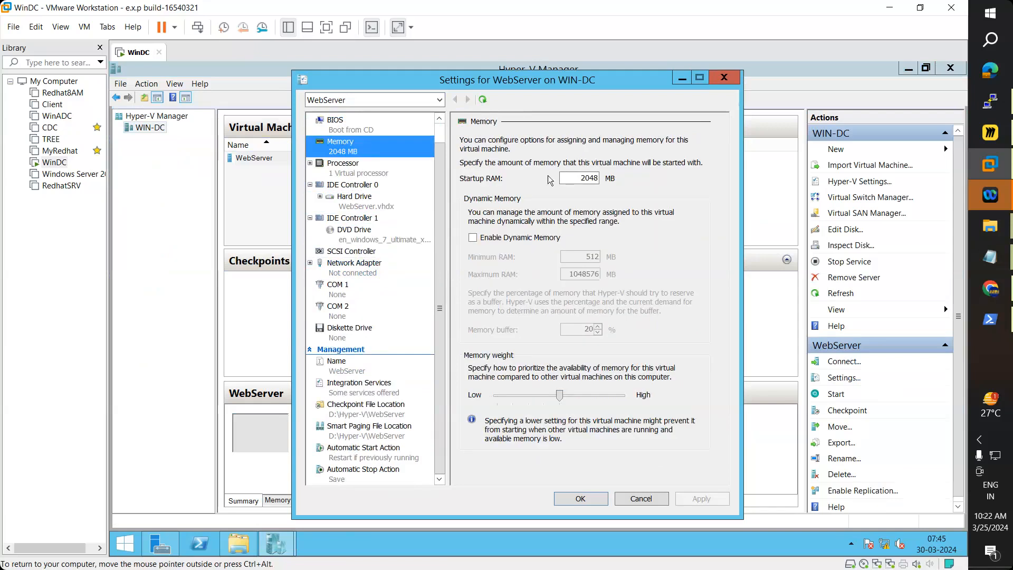
pyautogui.click(355, 130)
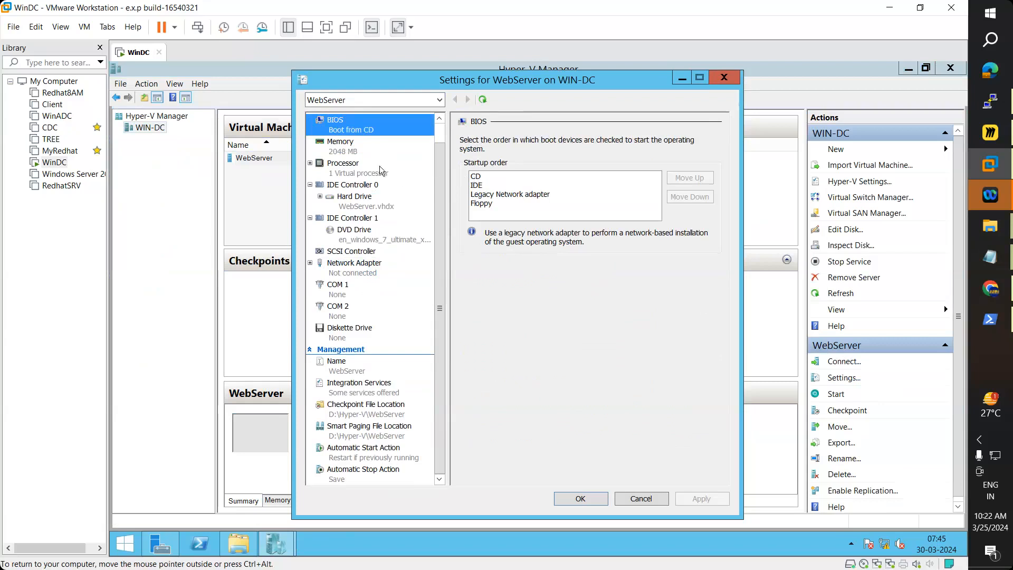
pyautogui.click(356, 153)
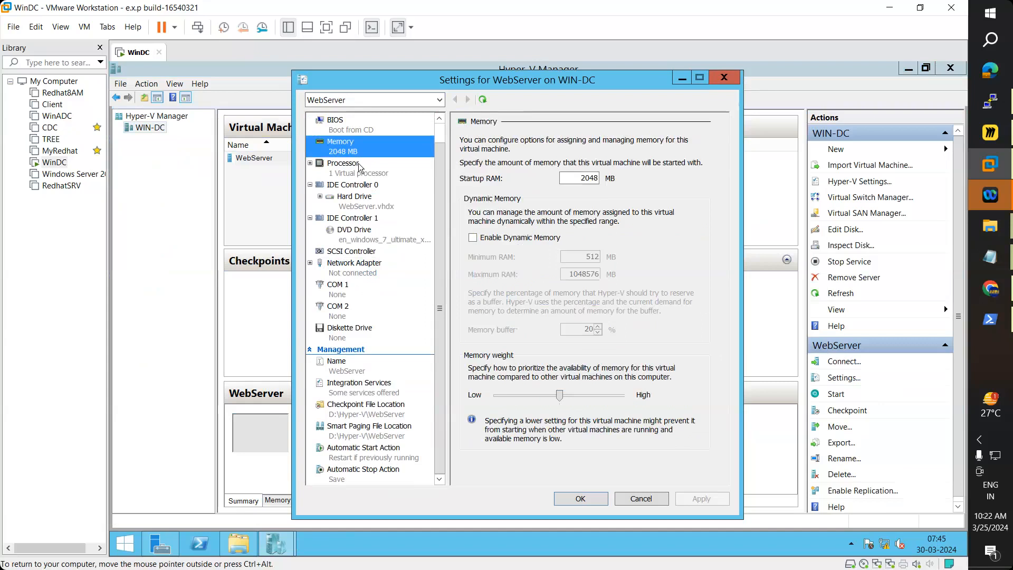
pyautogui.click(359, 165)
pyautogui.click(360, 201)
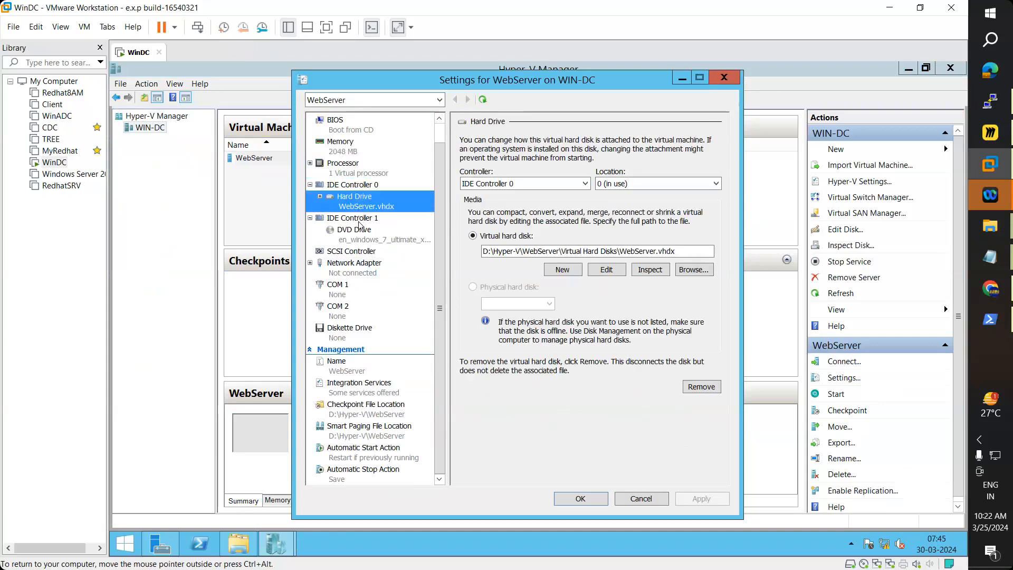
pyautogui.click(359, 220)
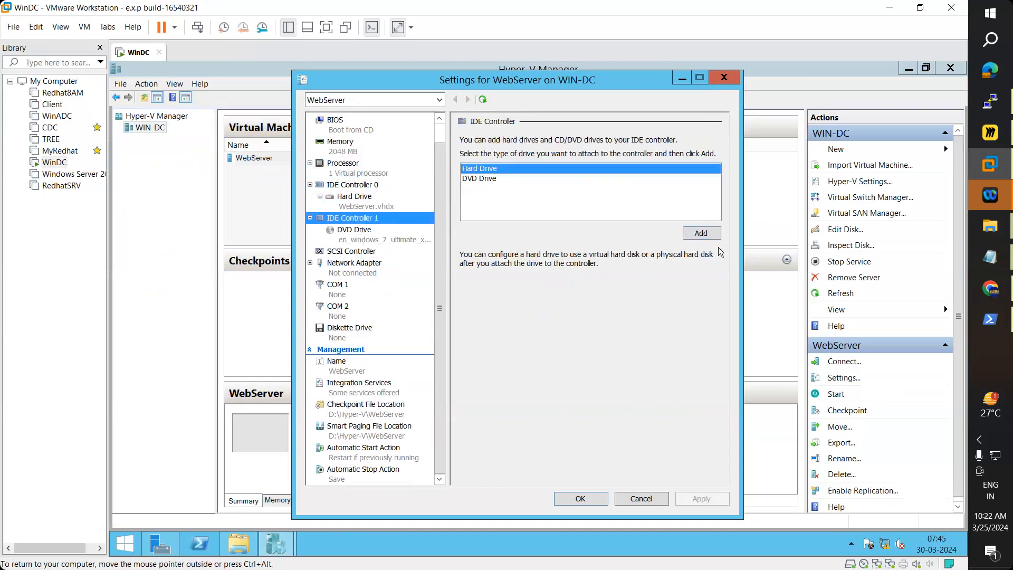
# Step: Add a hard drive to IDE Controller 1, keeping location 1
pyautogui.click(701, 234)
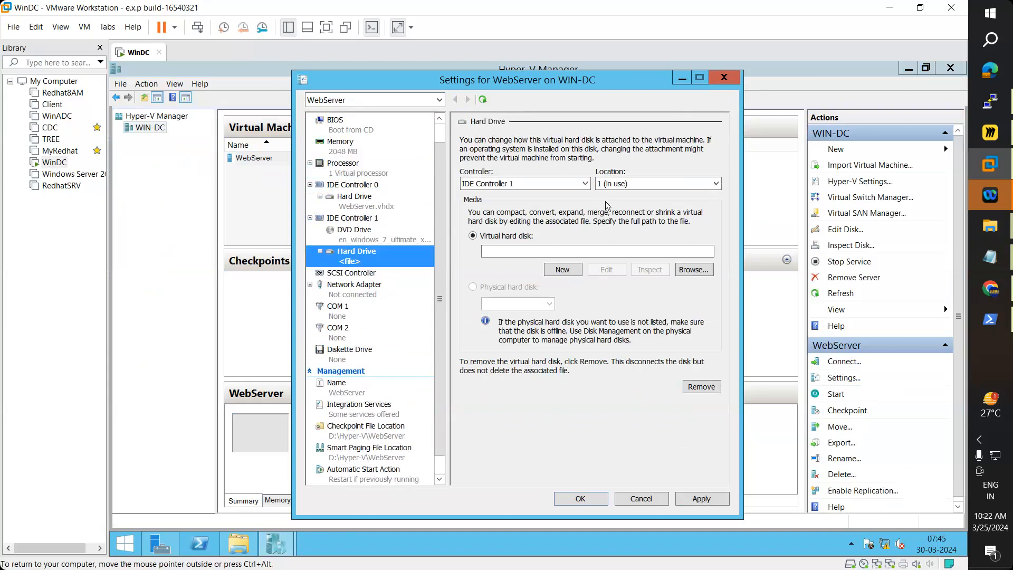
pyautogui.click(585, 184)
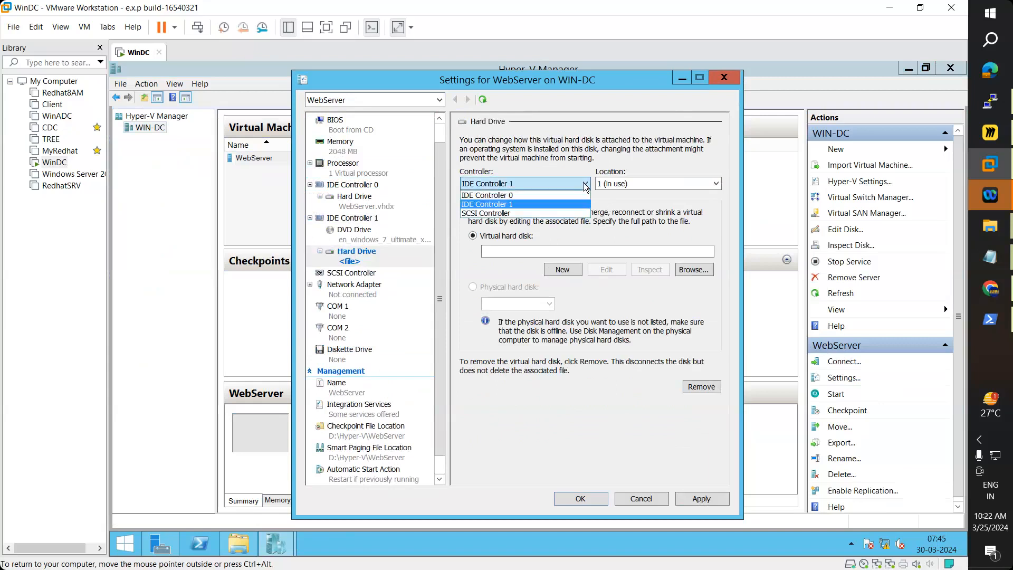
pyautogui.click(585, 184)
pyautogui.click(632, 183)
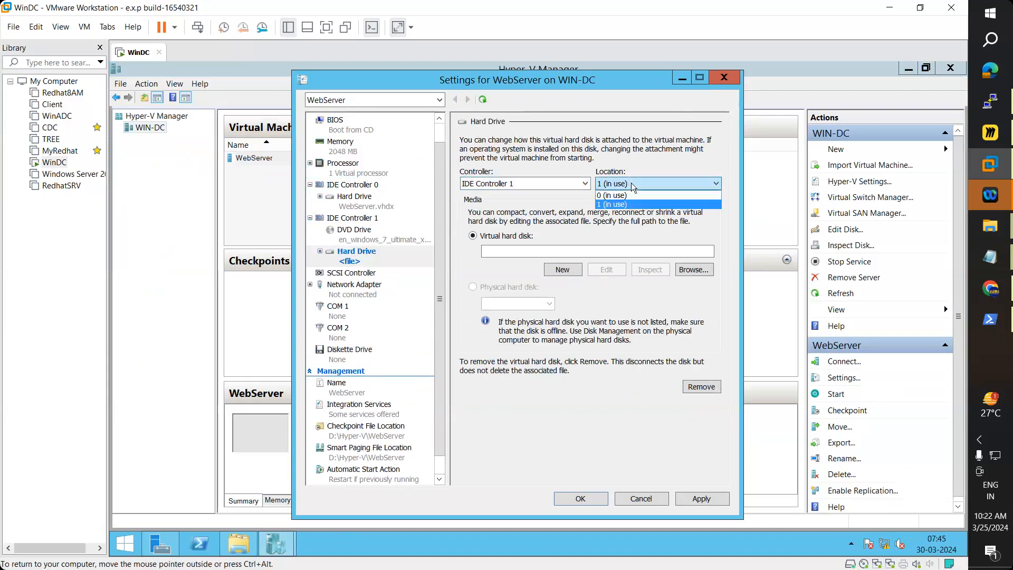
pyautogui.click(631, 182)
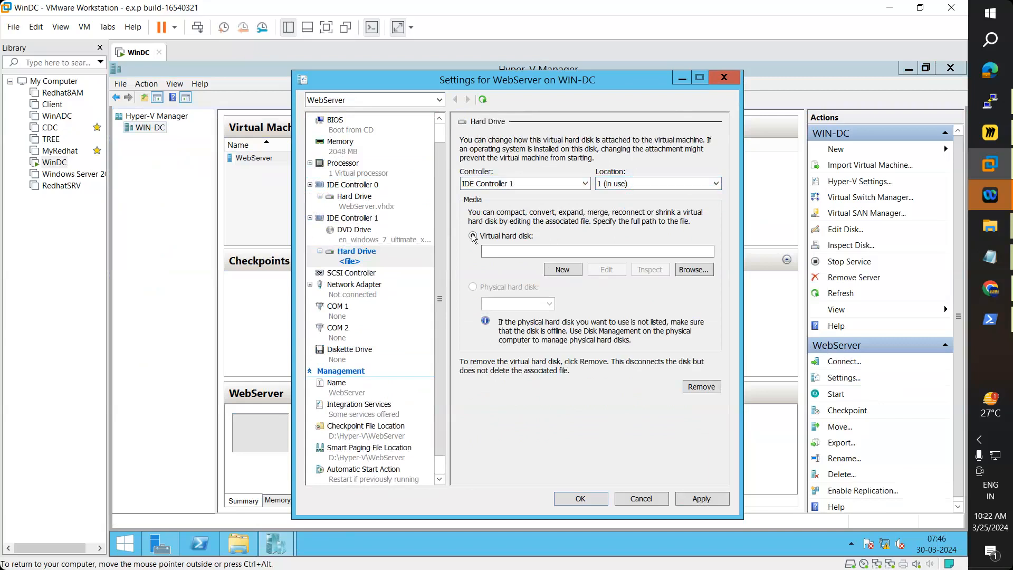
# Step: Close the settings without saving the new drive and refresh the VM list twice
pyautogui.click(729, 77)
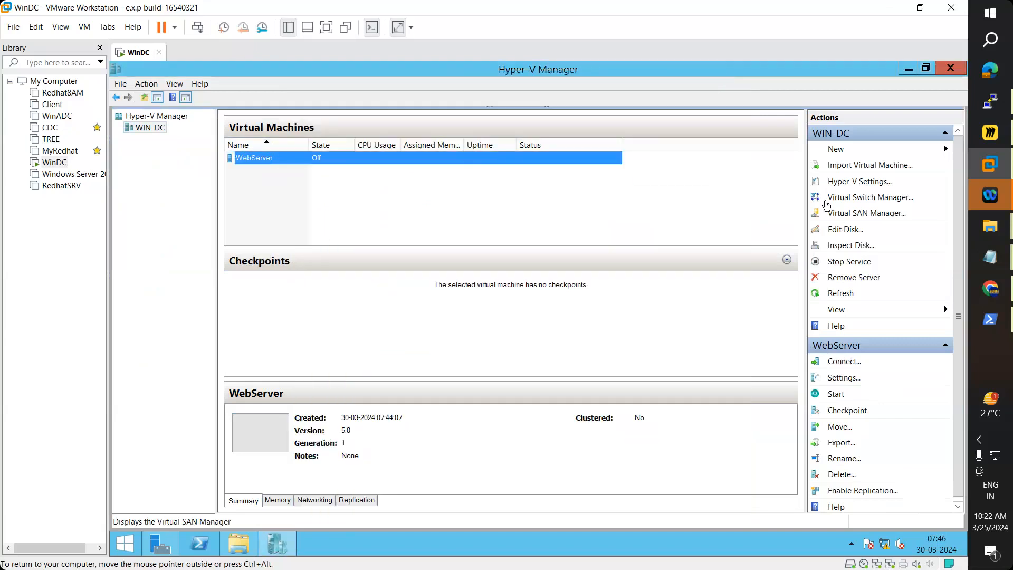
pyautogui.click(847, 297)
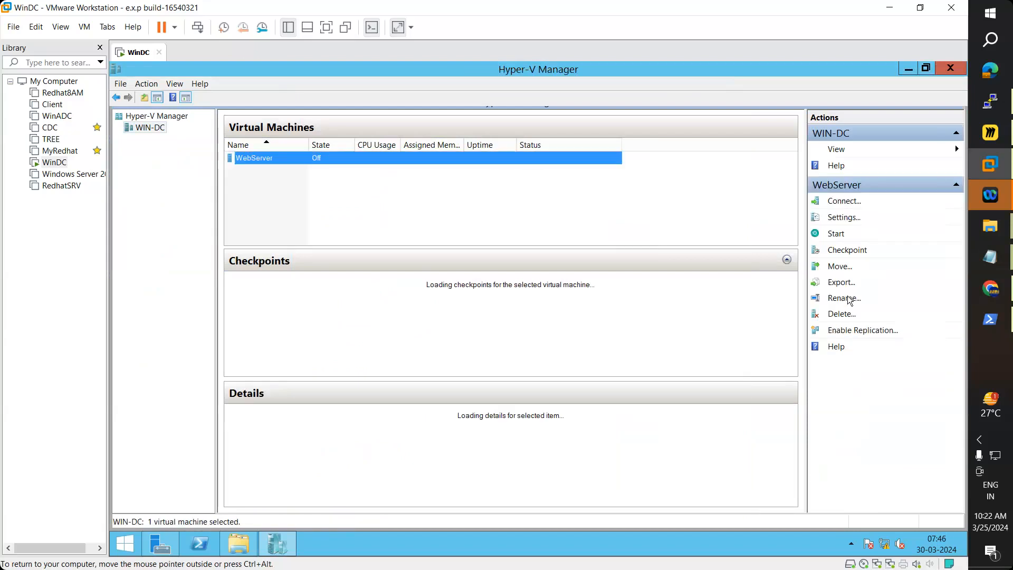
pyautogui.click(847, 297)
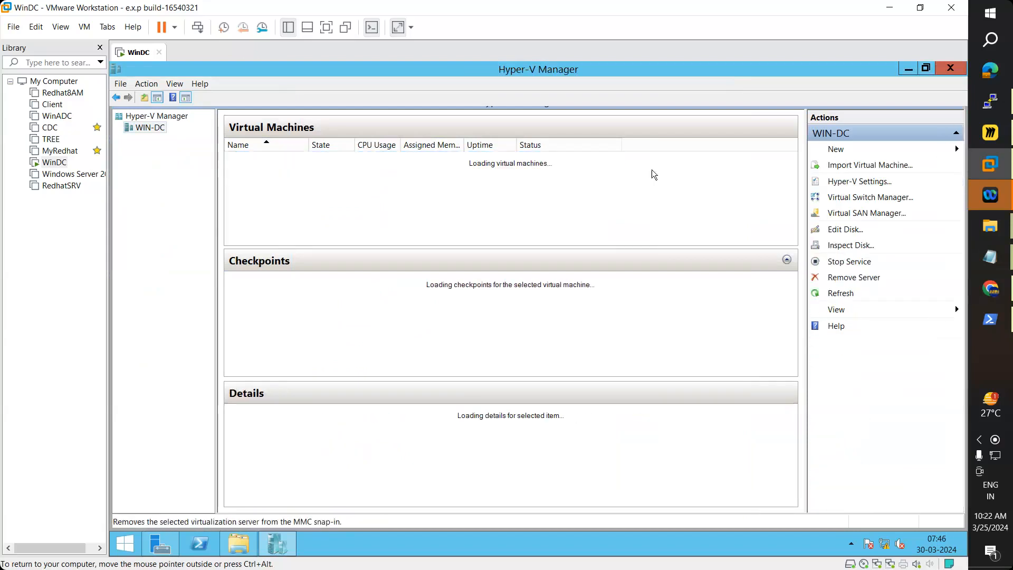
# Step: Connect to WebServer's console, then close the connection window
pyautogui.rightClick(318, 155)
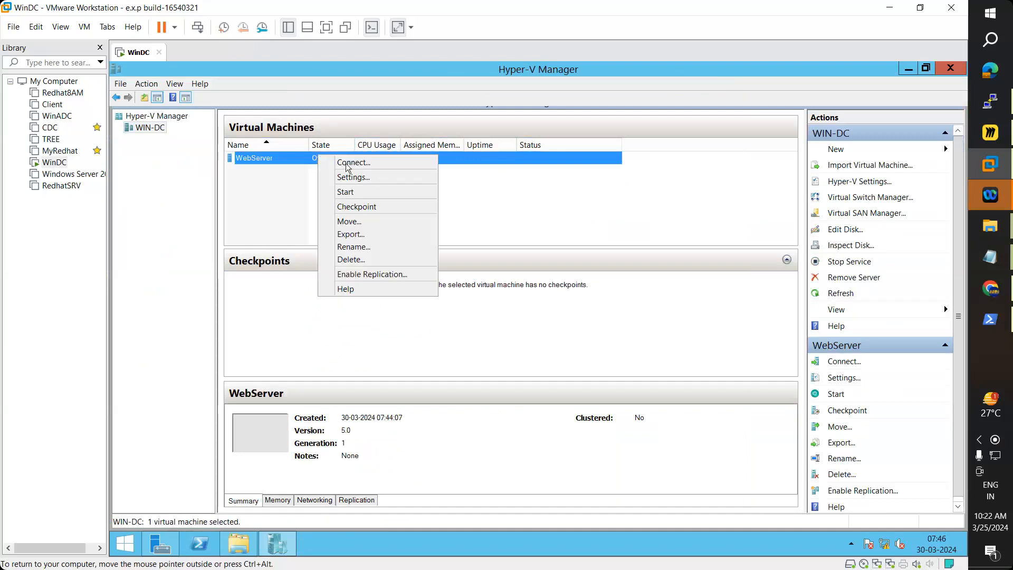
pyautogui.click(365, 161)
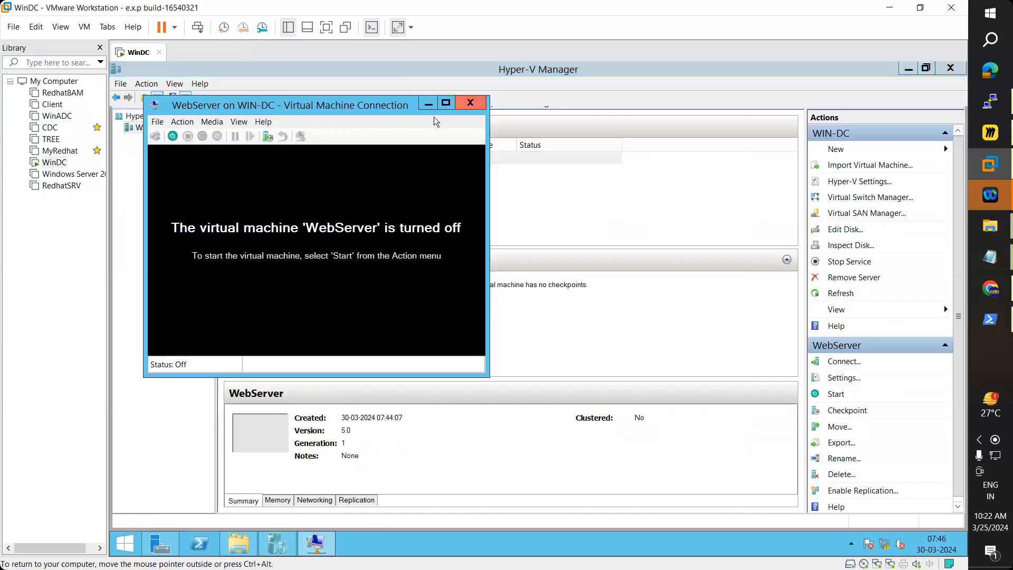
pyautogui.click(471, 102)
# Step: Start WebServer again and dismiss the not-enough-disk-space error
pyautogui.rightClick(269, 157)
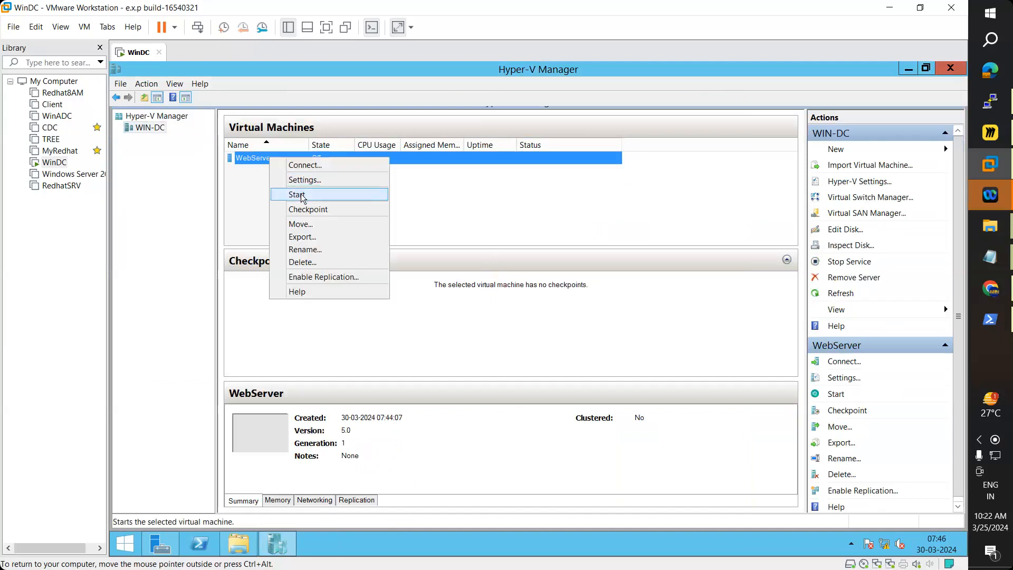
pyautogui.click(298, 195)
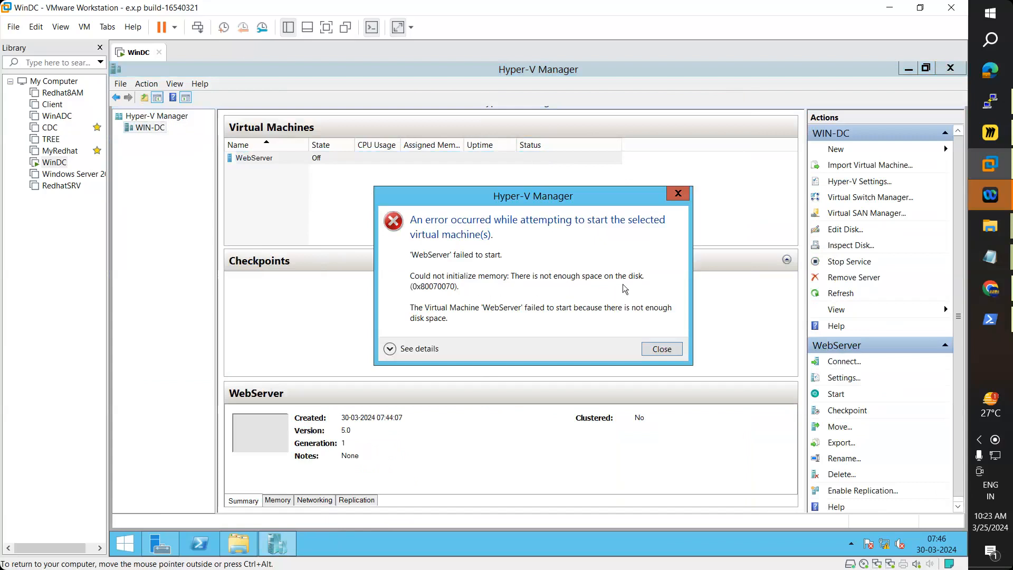
pyautogui.click(669, 347)
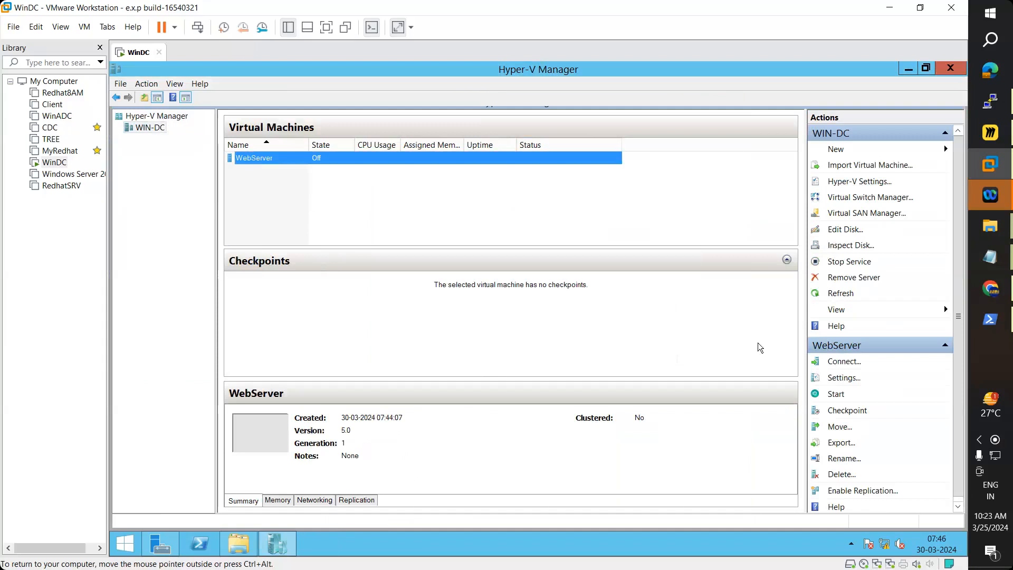
# Step: Reopen WebServer's settings after confirming in This PC that Local Disk (D:) has only 284 MB free of 9.76 GB
pyautogui.click(842, 378)
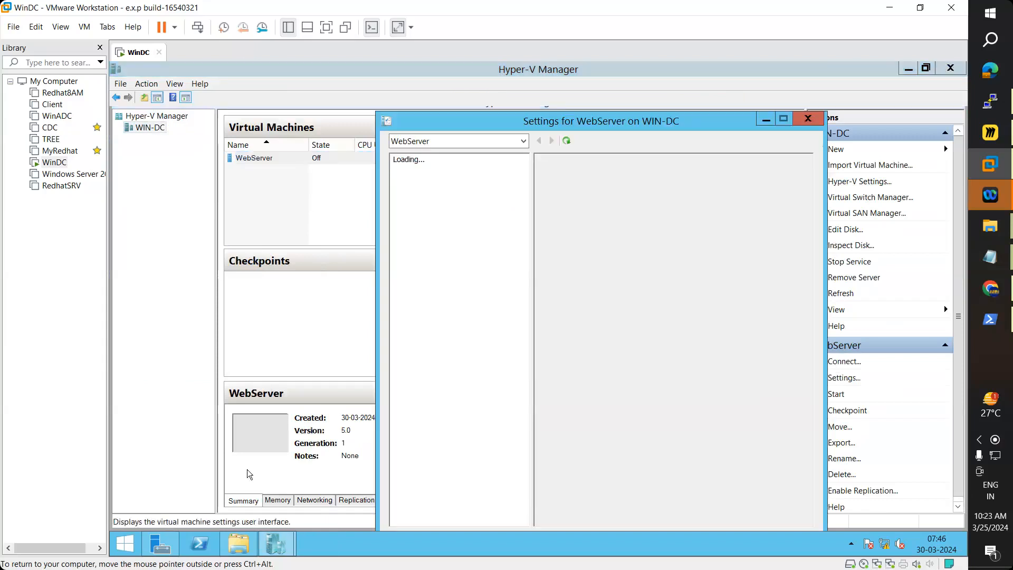
pyautogui.click(231, 541)
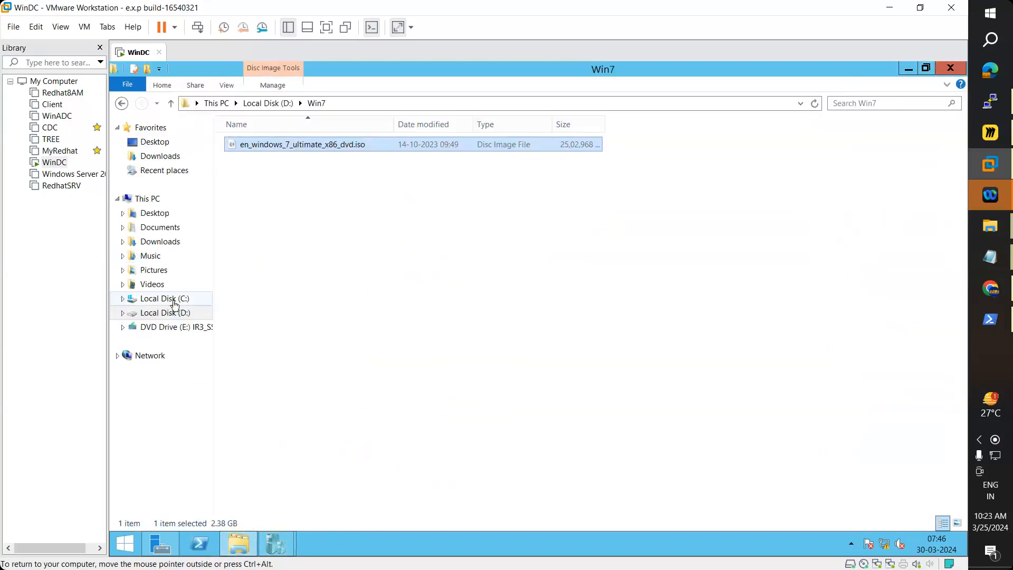
pyautogui.click(147, 202)
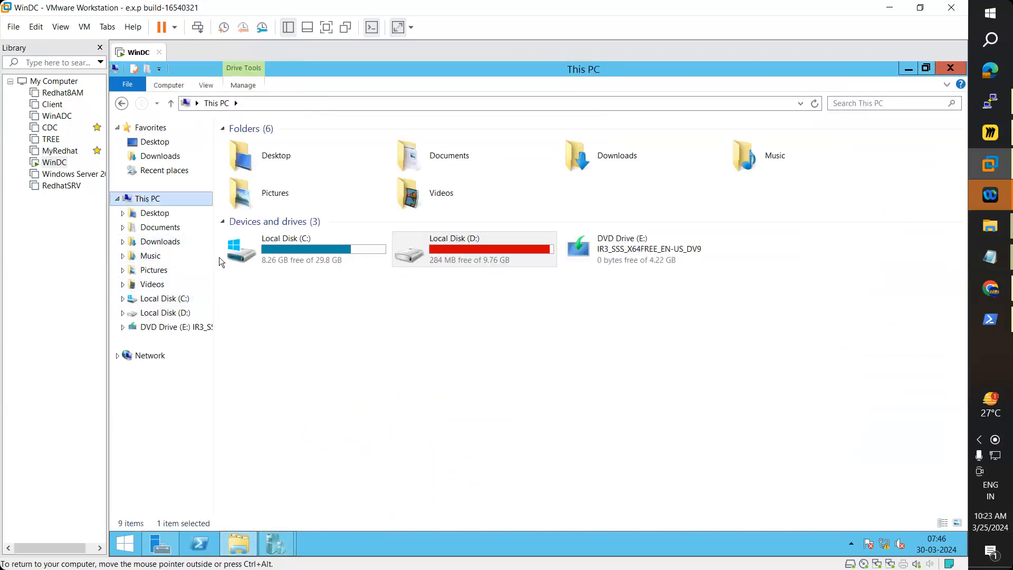
pyautogui.click(285, 257)
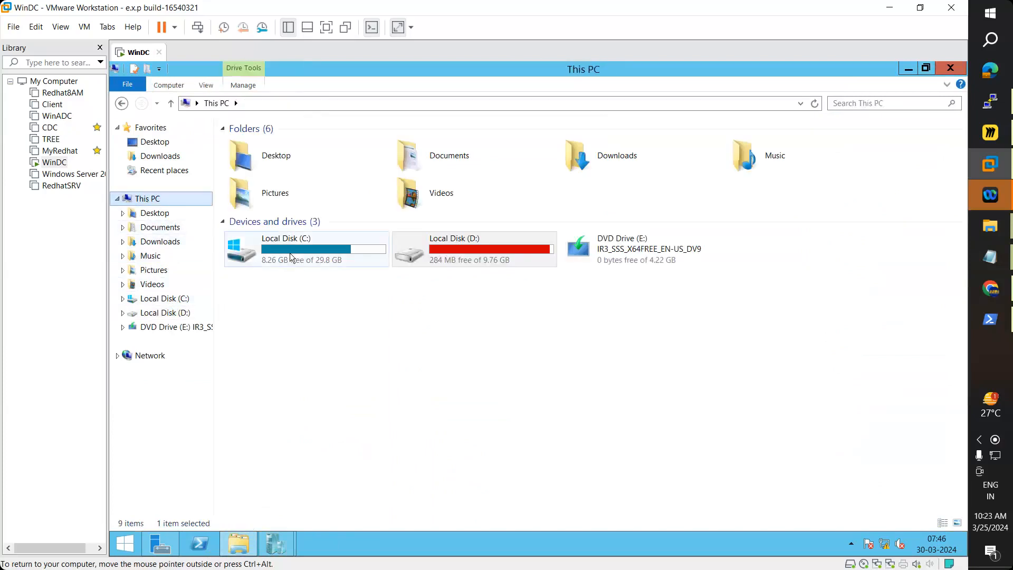
pyautogui.click(901, 70)
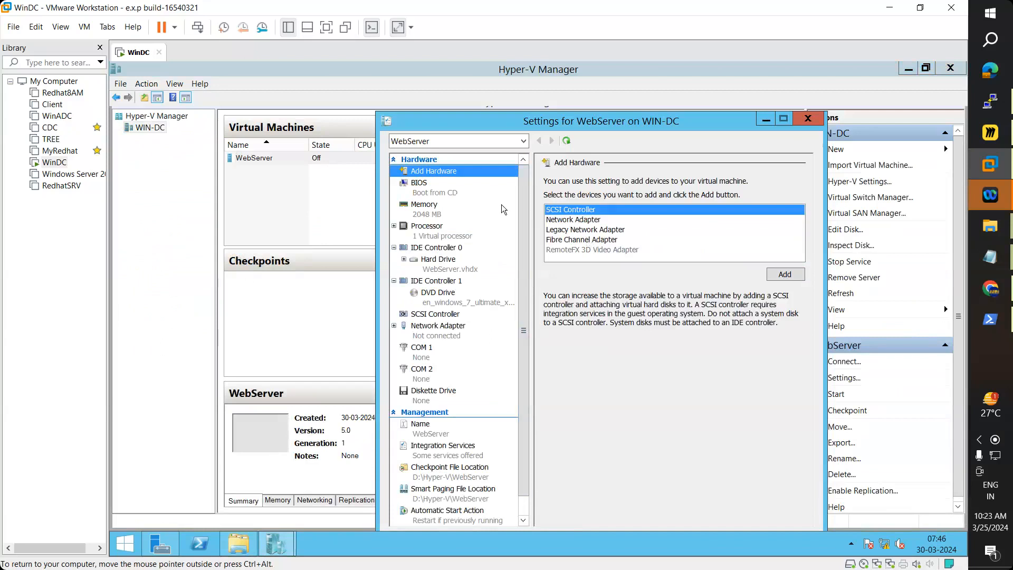
# Step: Expand WebServer.vhdx on IDE Controller 0 from 30 GB to 40 GB
pyautogui.click(442, 251)
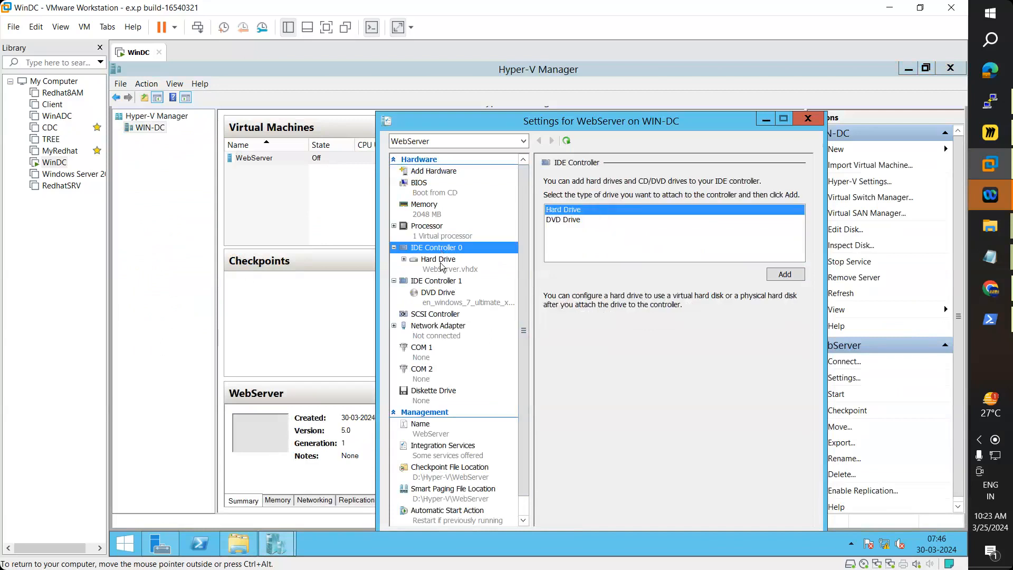
pyautogui.click(442, 267)
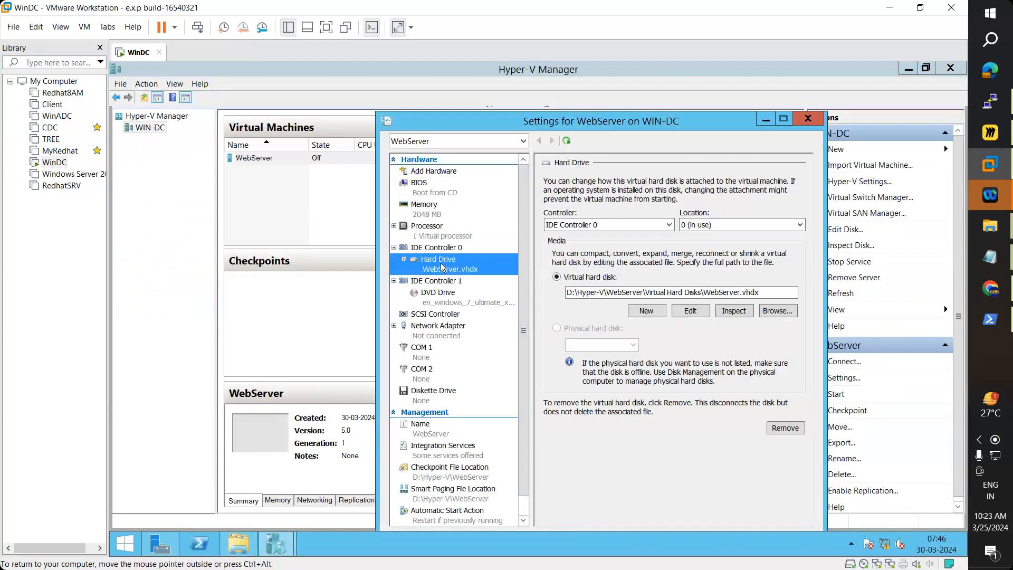
pyautogui.click(701, 314)
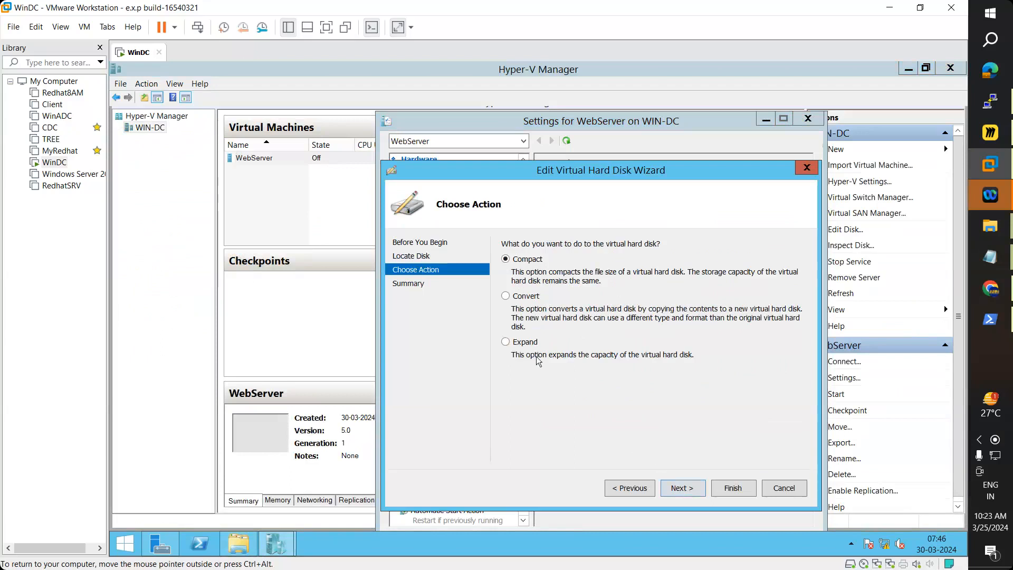
pyautogui.click(526, 343)
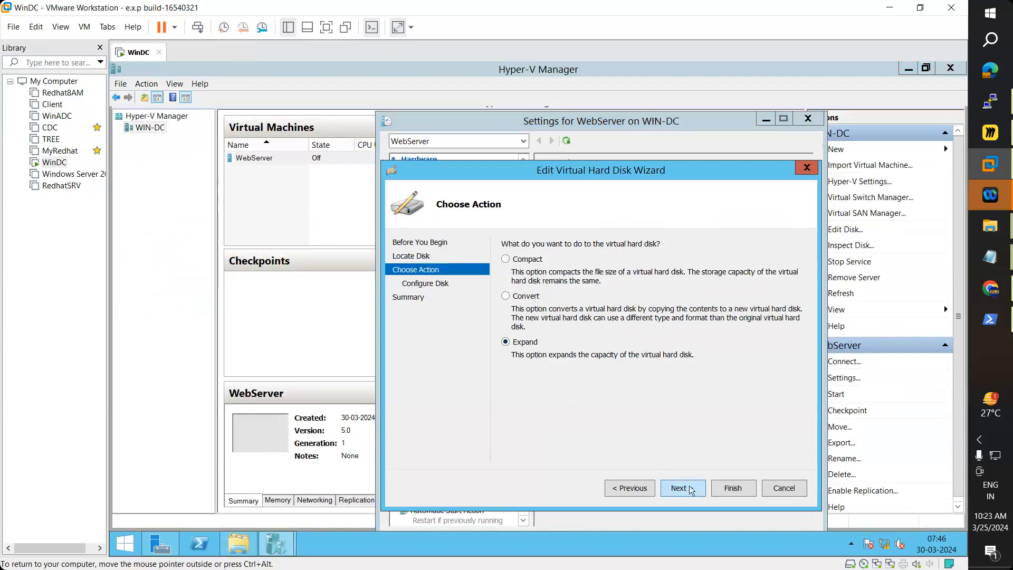
pyautogui.click(690, 489)
pyautogui.write('40')
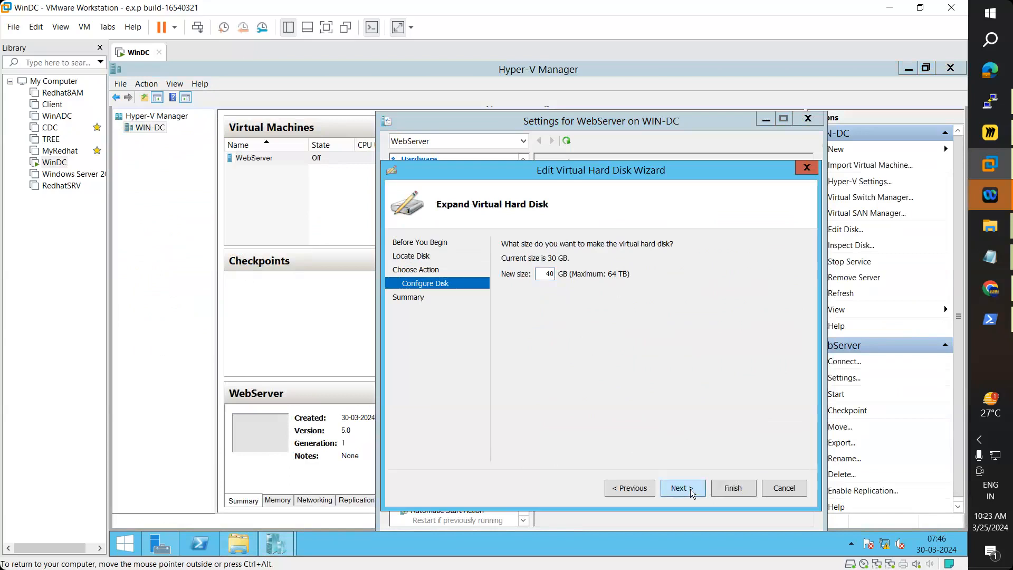
pyautogui.click(691, 489)
pyautogui.click(732, 489)
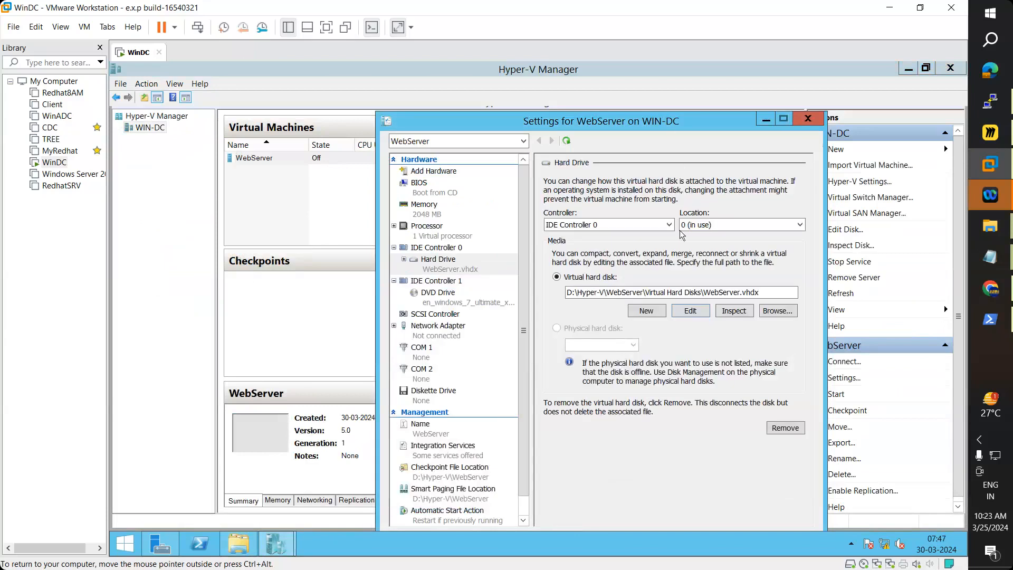
# Step: Compact the WebServer.vhdx virtual hard disk
pyautogui.click(690, 312)
pyautogui.click(693, 487)
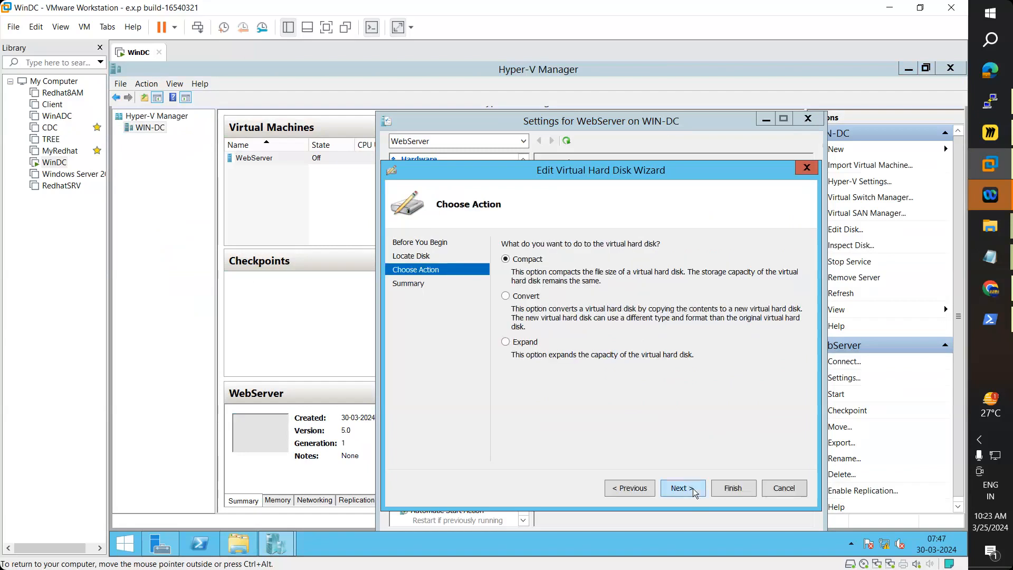
pyautogui.click(692, 489)
pyautogui.click(745, 489)
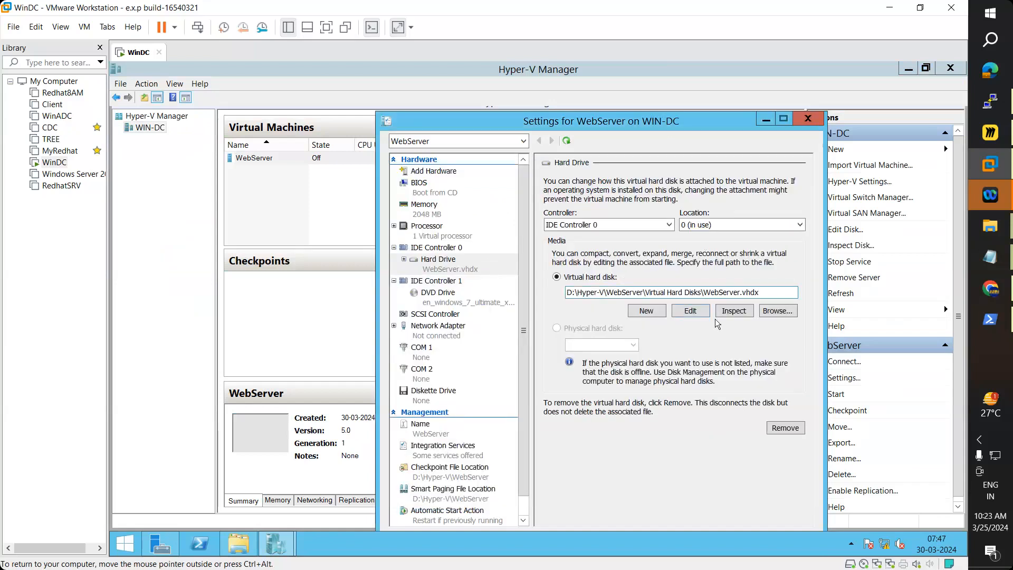
pyautogui.moveTo(698, 121); pyautogui.dragTo(660, 71)
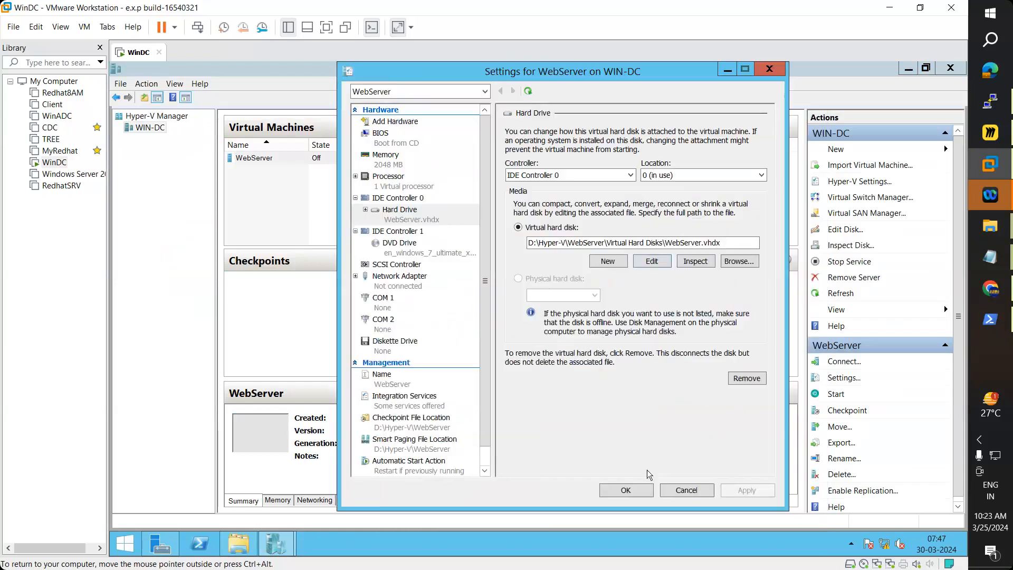
# Step: Close WebServer's settings, try starting the VM, and dismiss the startup error
pyautogui.click(649, 488)
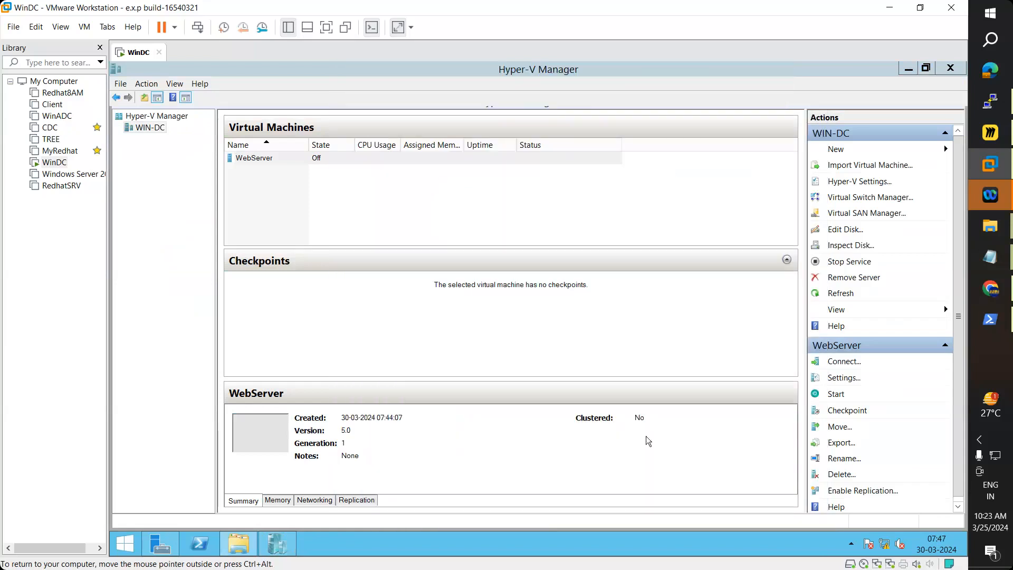
pyautogui.click(245, 157)
pyautogui.rightClick(244, 157)
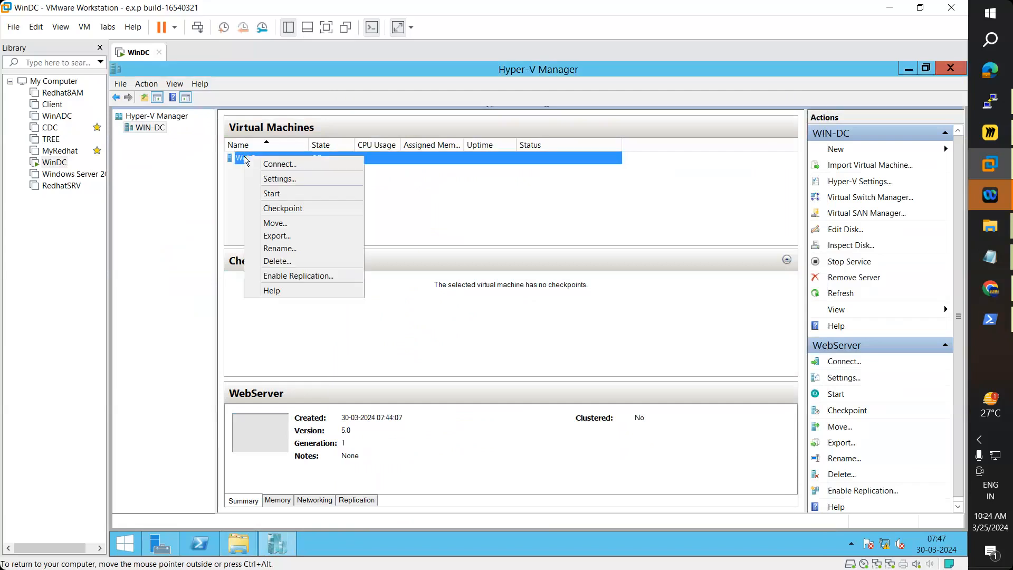
pyautogui.click(273, 196)
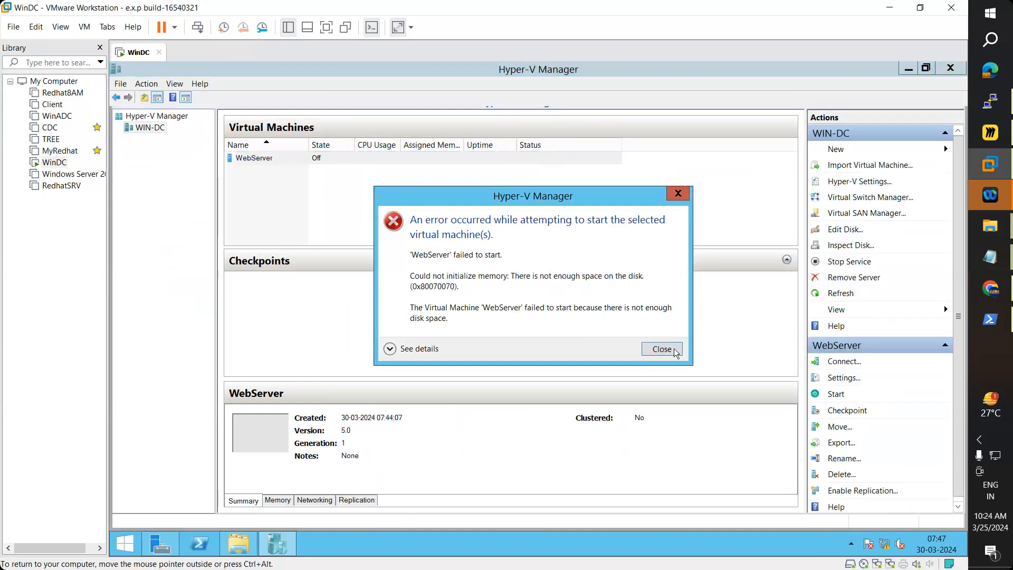
pyautogui.click(661, 347)
# Step: Retry starting WebServer, which fails again with a not-enough-disk-space error
pyautogui.click(333, 158)
pyautogui.rightClick(333, 157)
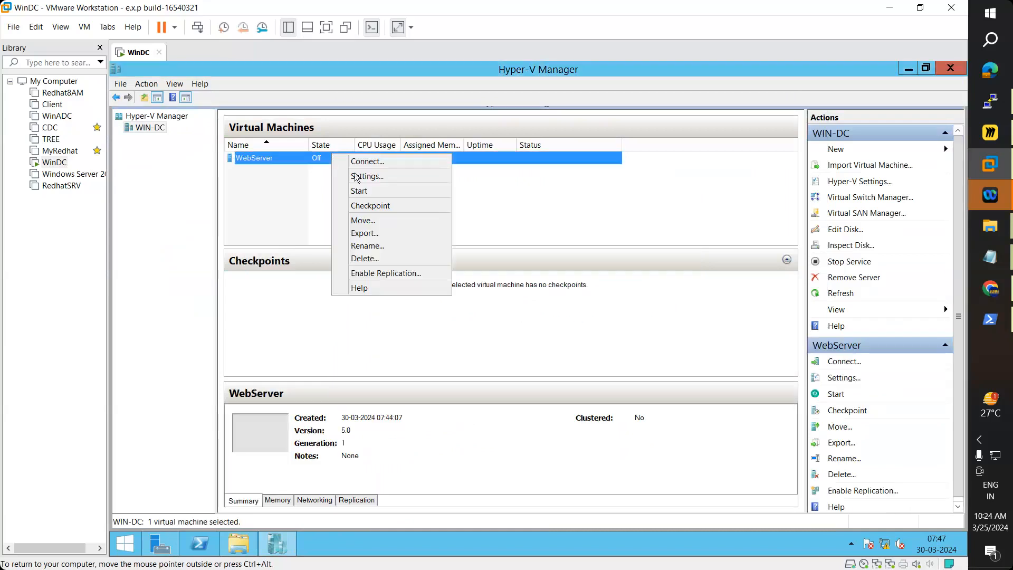
pyautogui.click(366, 192)
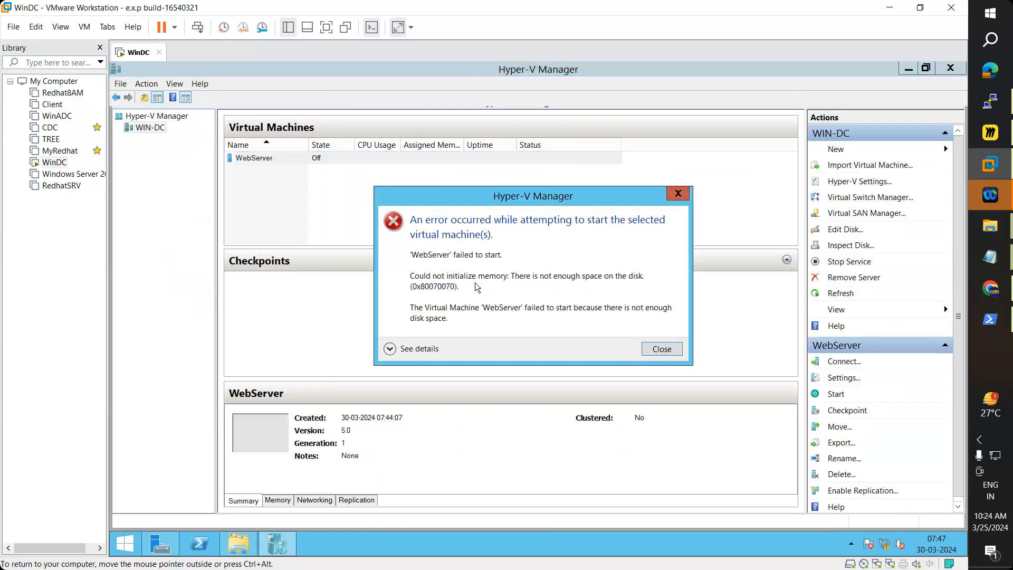
pyautogui.click(656, 350)
# Step: Permanently delete the Win2012 folder from Local Disk (D:)
pyautogui.click(239, 544)
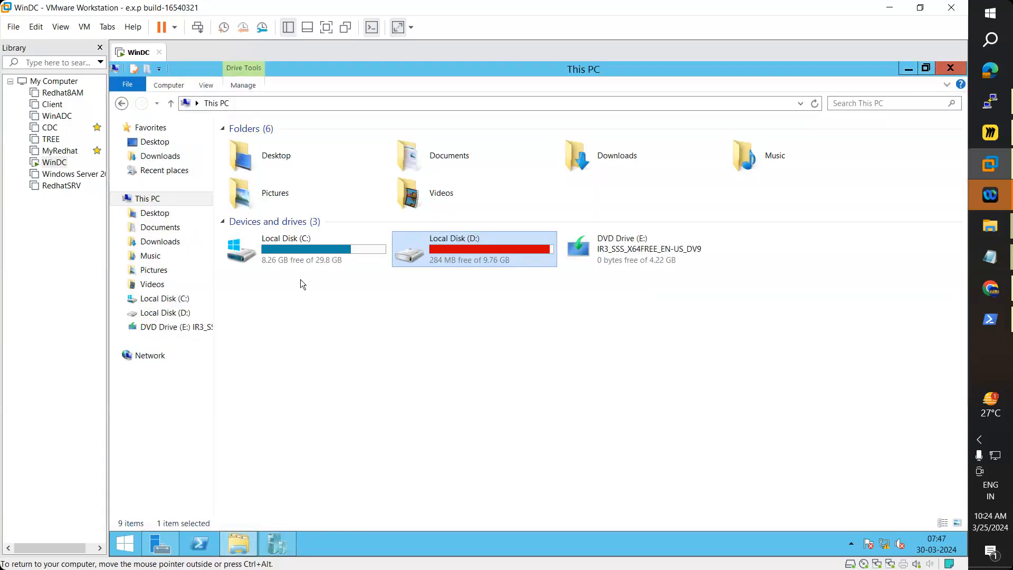
pyautogui.doubleClick(314, 258)
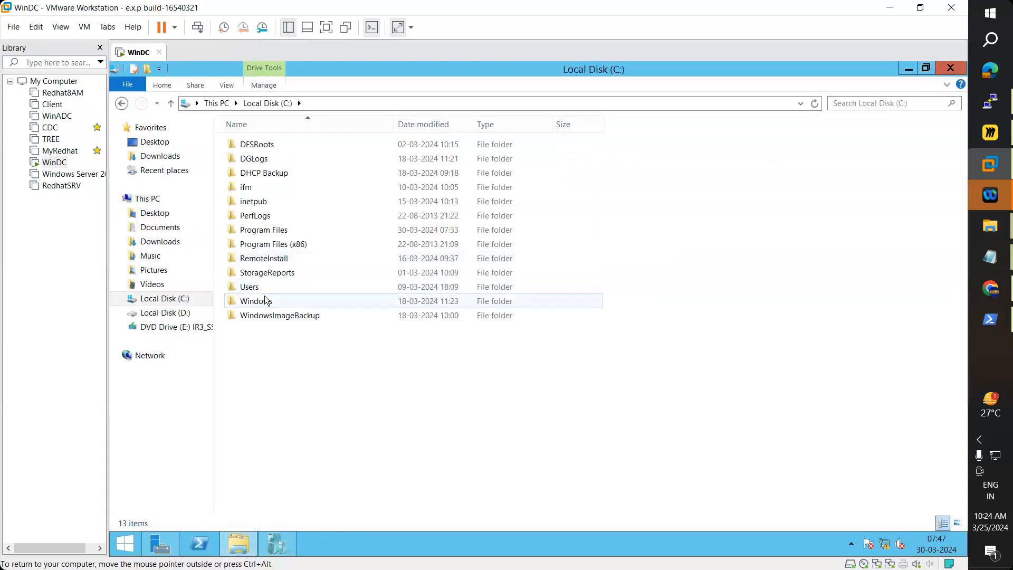
pyautogui.click(179, 315)
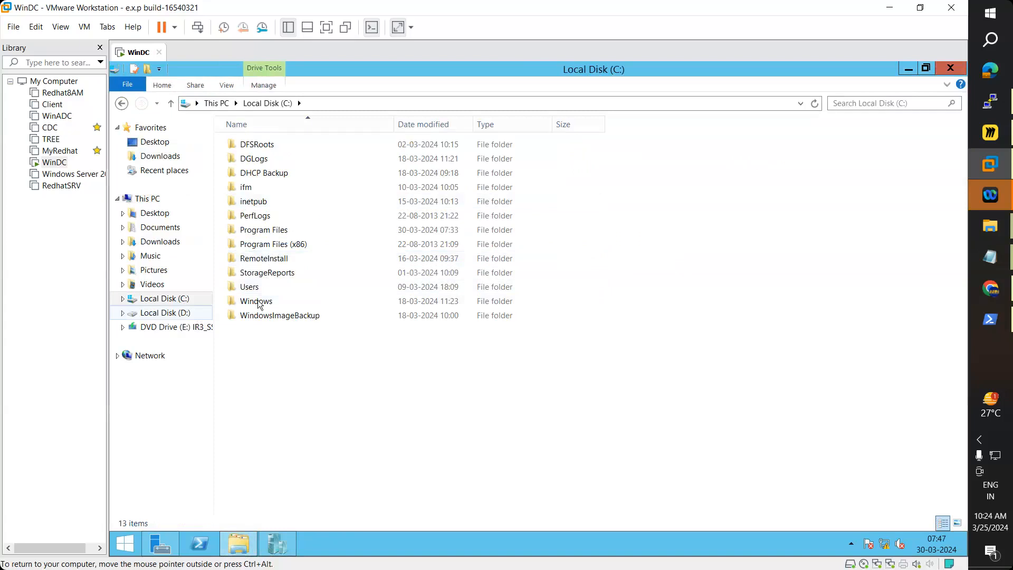
pyautogui.doubleClick(255, 387)
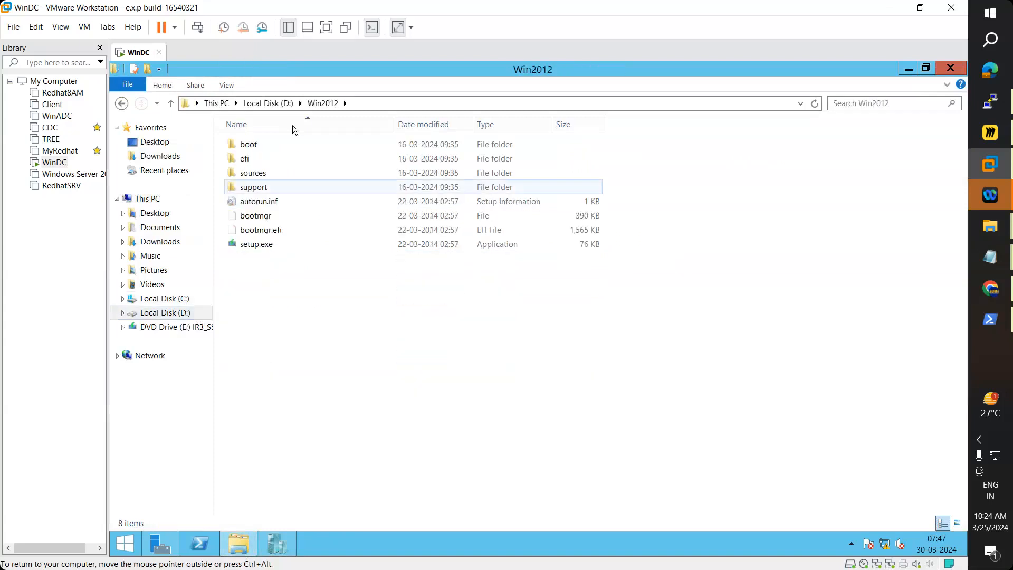
pyautogui.press('BackSpace')
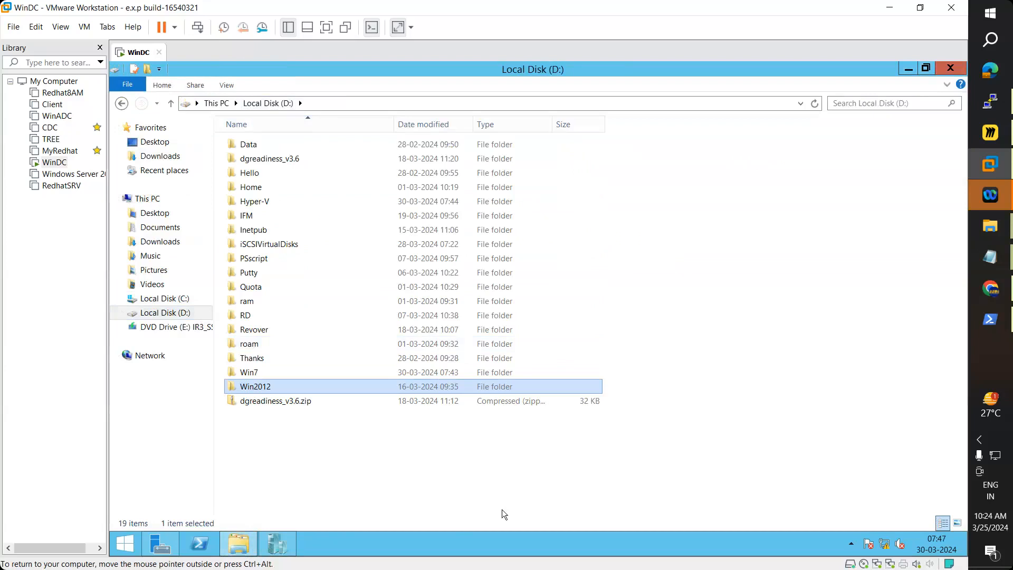
pyautogui.press('Delete')
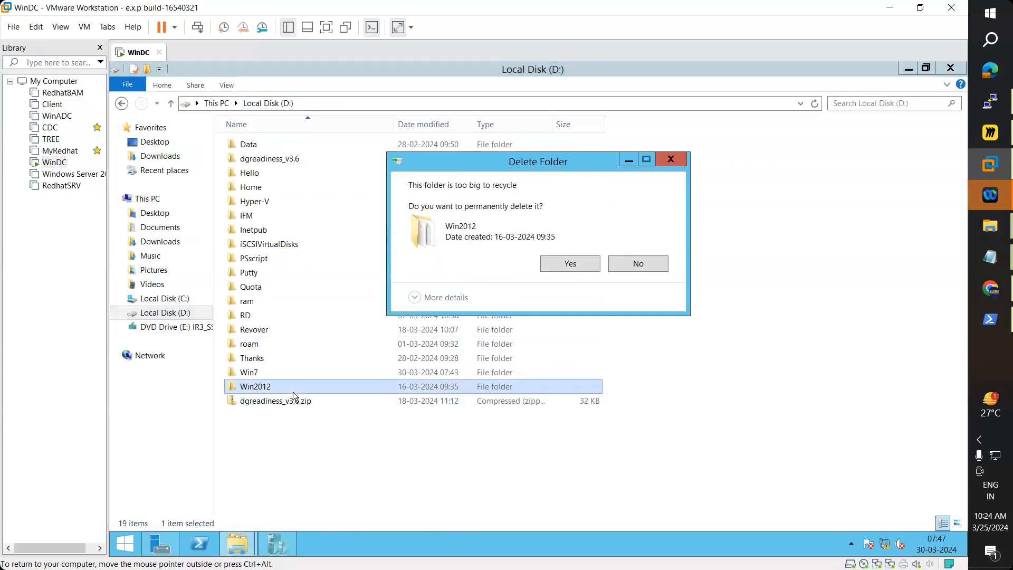
pyautogui.click(580, 267)
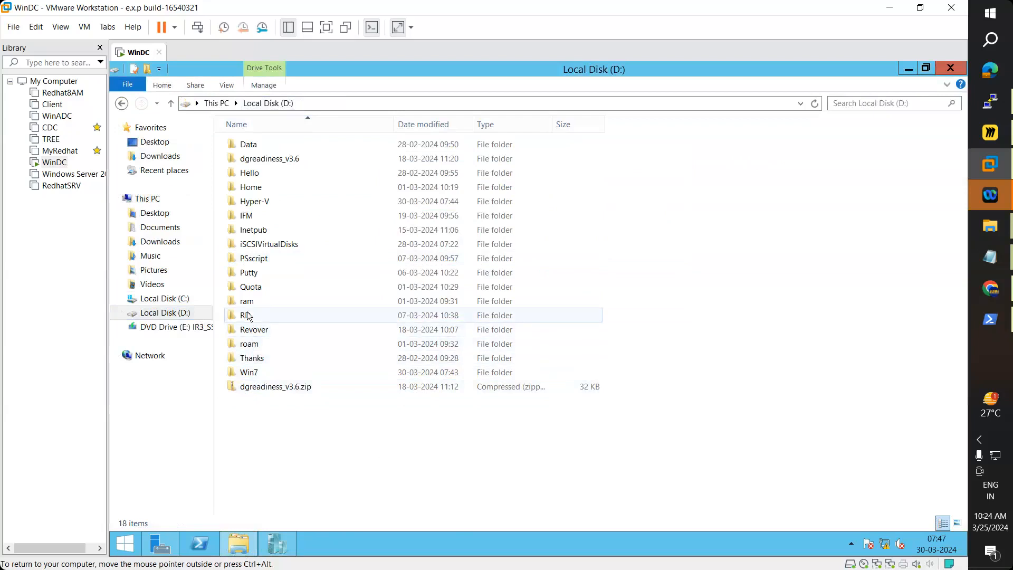
# Step: Permanently delete the iSCSIVirtualDisks folder, skipping the in-use Vdisk1.vhdx file
pyautogui.doubleClick(262, 244)
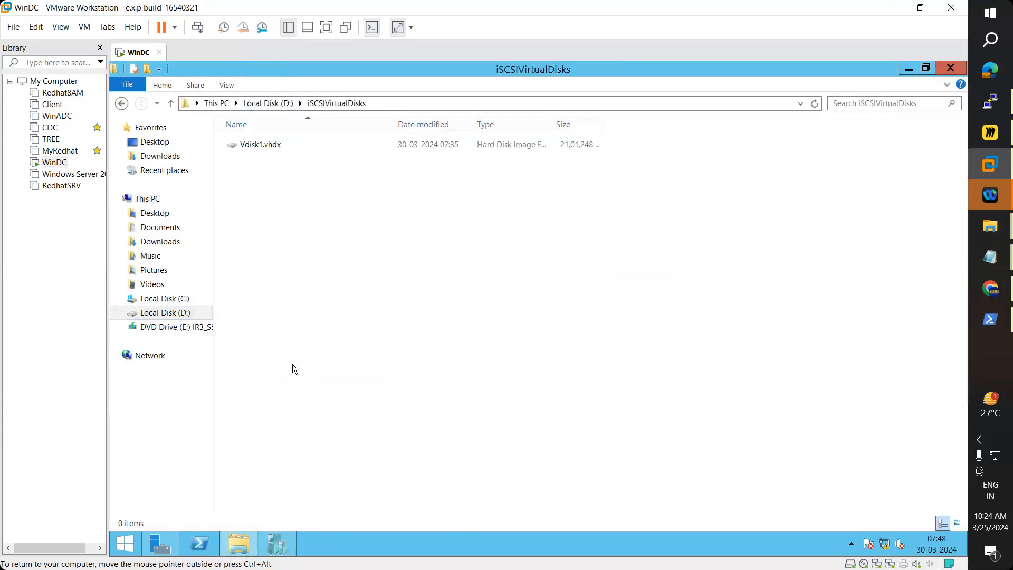
pyautogui.click(268, 103)
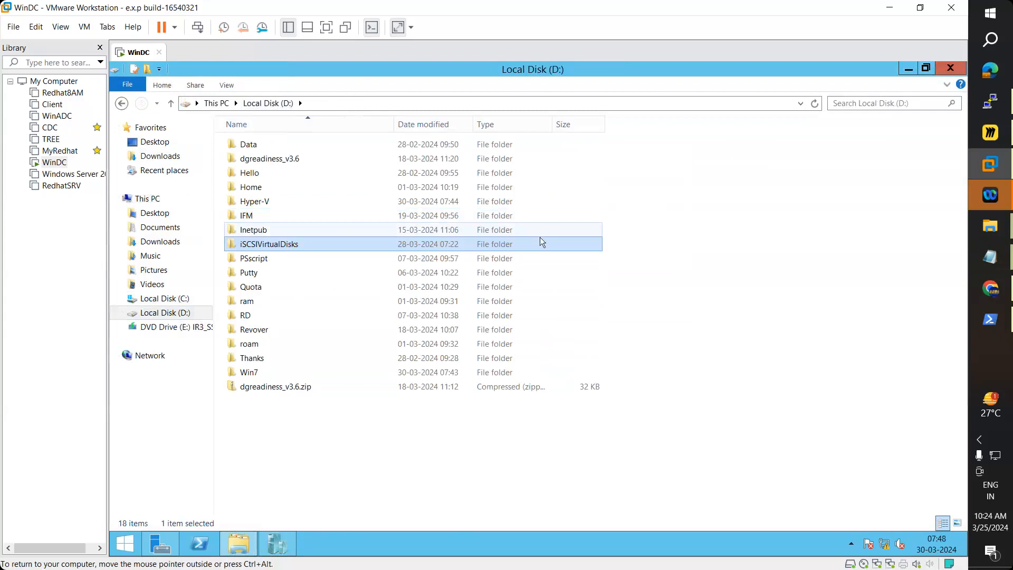
pyautogui.press('Delete')
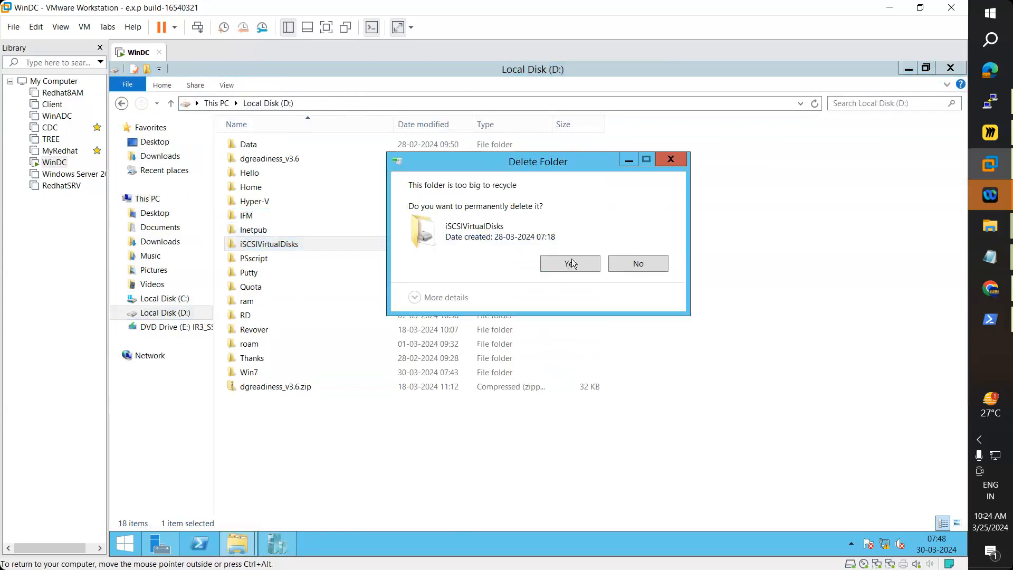
pyautogui.click(570, 265)
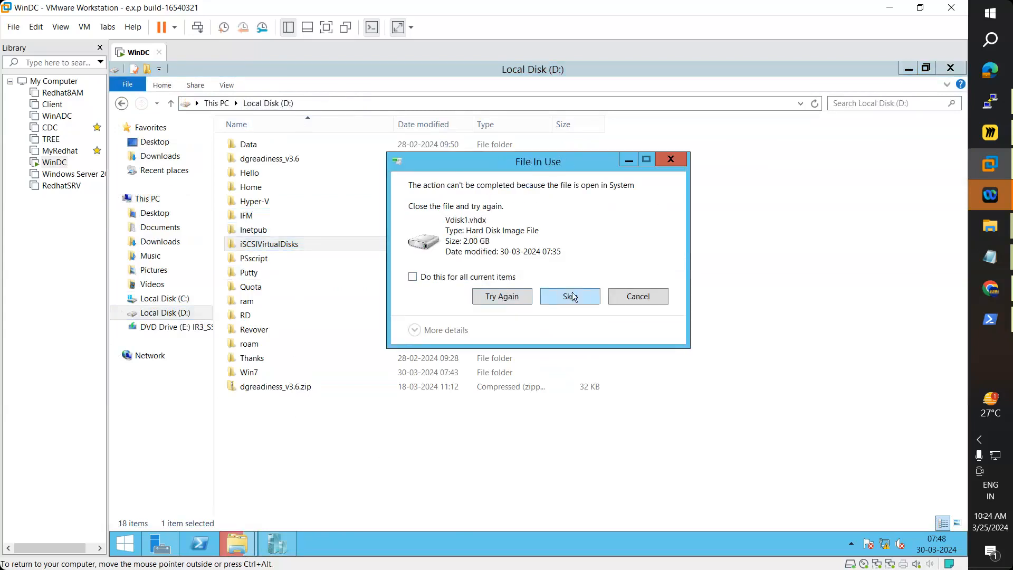
pyautogui.click(466, 278)
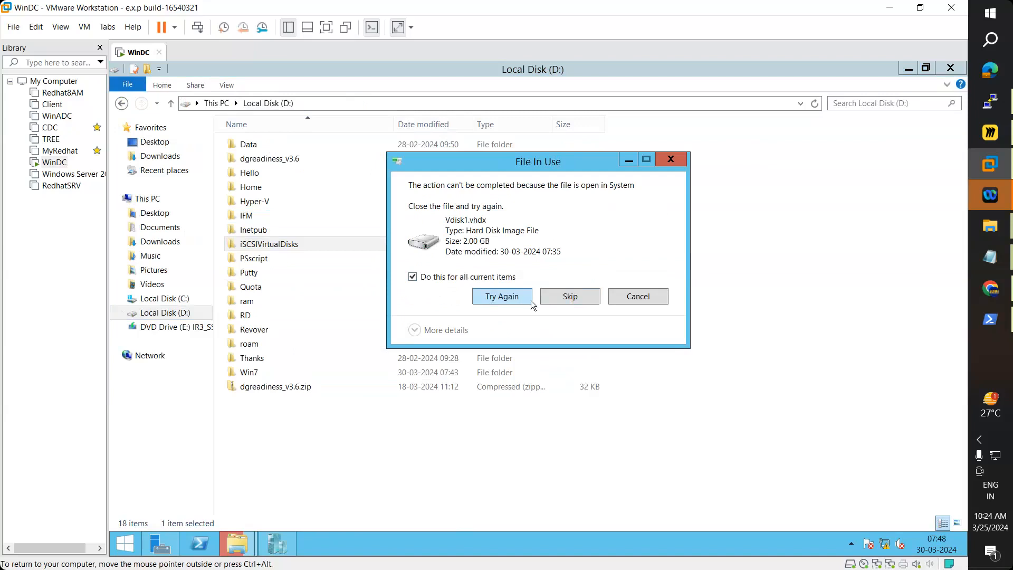
pyautogui.click(568, 300)
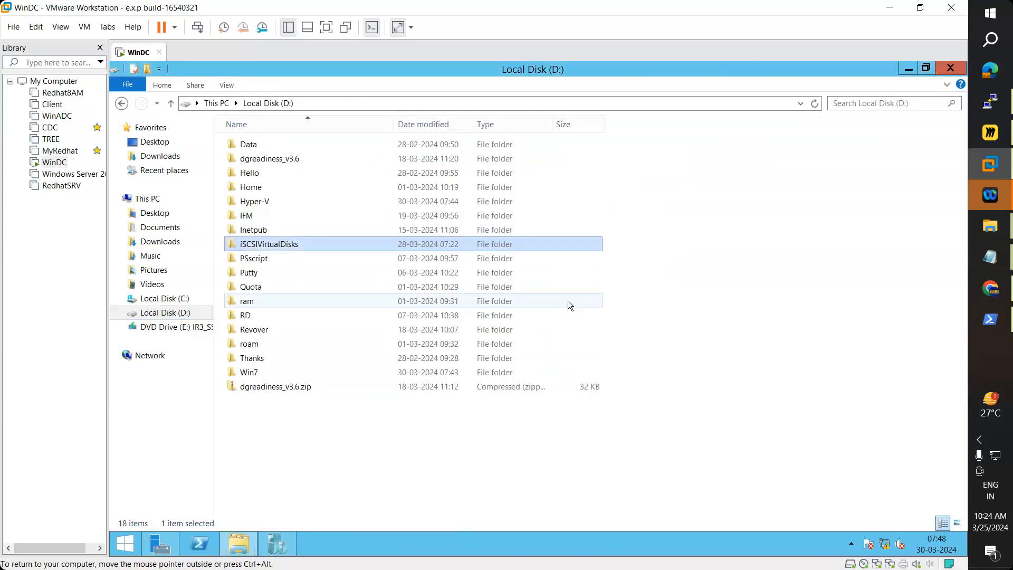
pyautogui.click(252, 228)
pyautogui.click(257, 214)
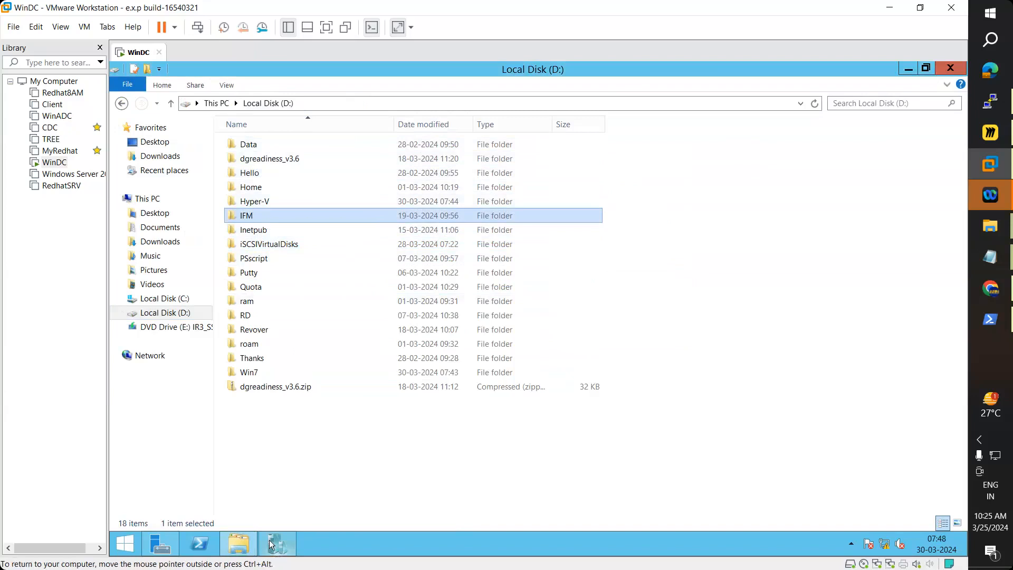
# Step: Refresh Hyper-V Manager and start WebServer, which now runs with 2048 MB assigned
pyautogui.moveTo(269, 540)
pyautogui.click(308, 488)
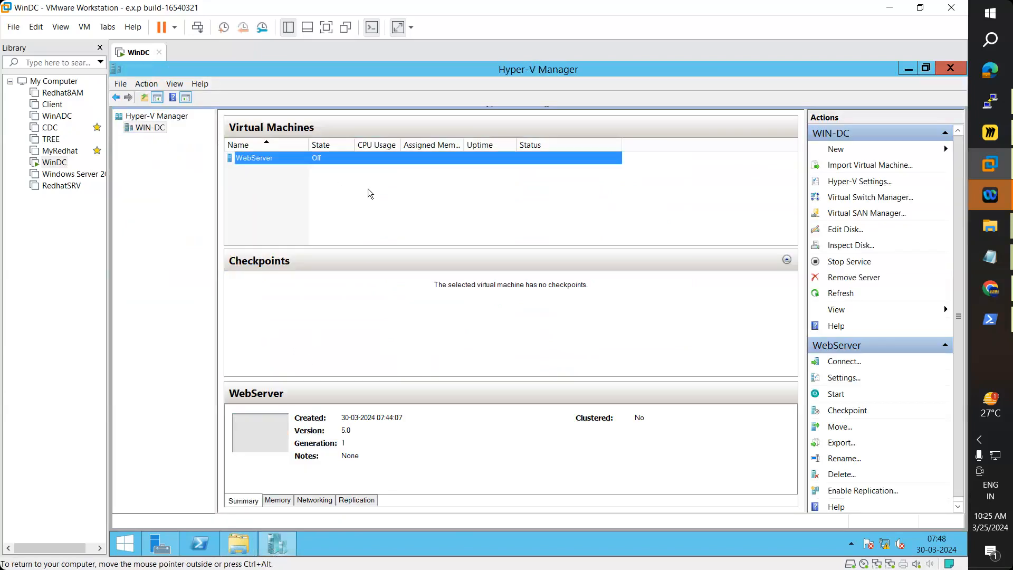
pyautogui.click(844, 294)
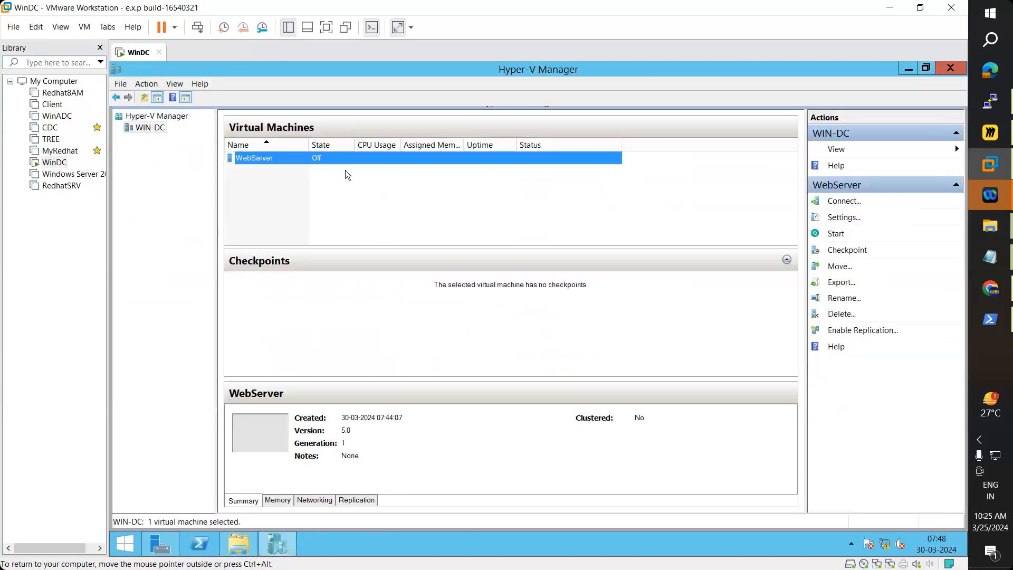
pyautogui.rightClick(289, 156)
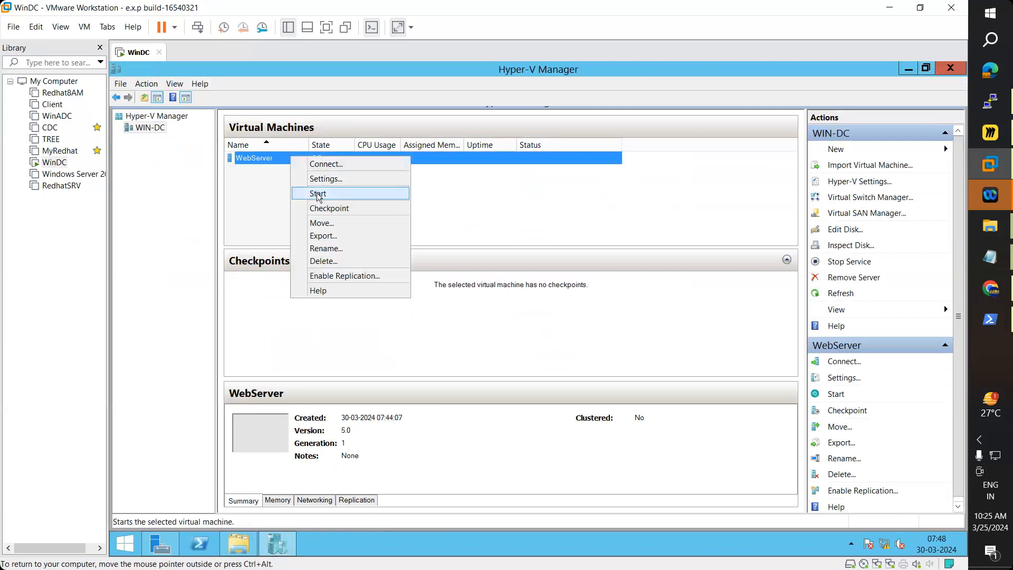
pyautogui.click(318, 194)
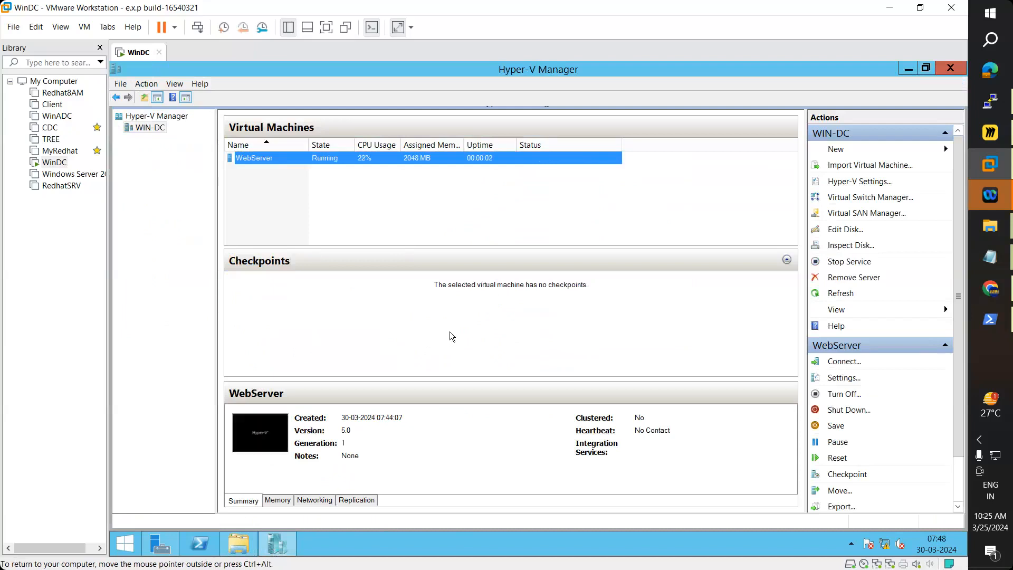
pyautogui.rightClick(273, 163)
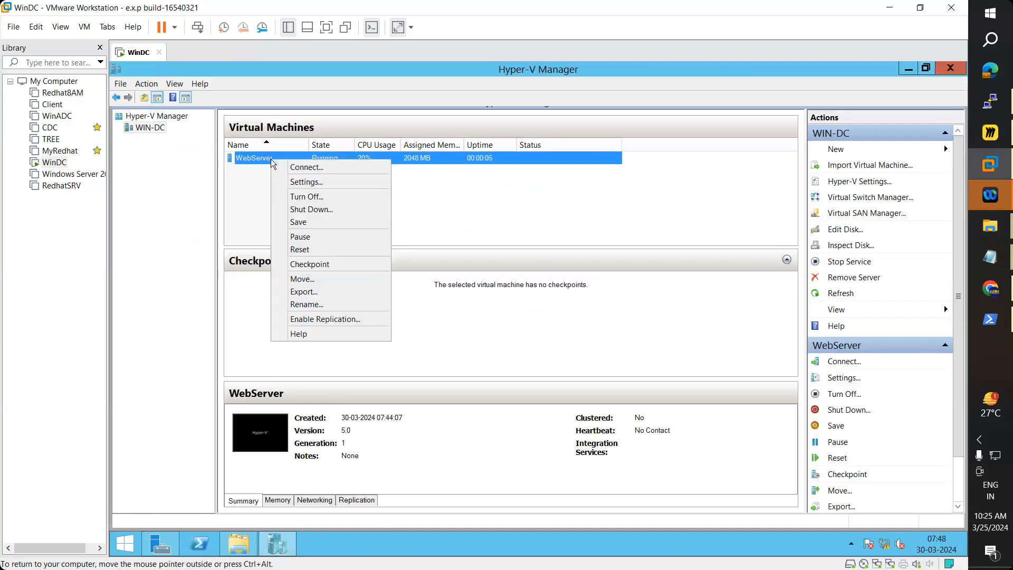
# Step: Connect to WebServer's console and reposition the window while it boots to Windows 7 setup
pyautogui.click(290, 172)
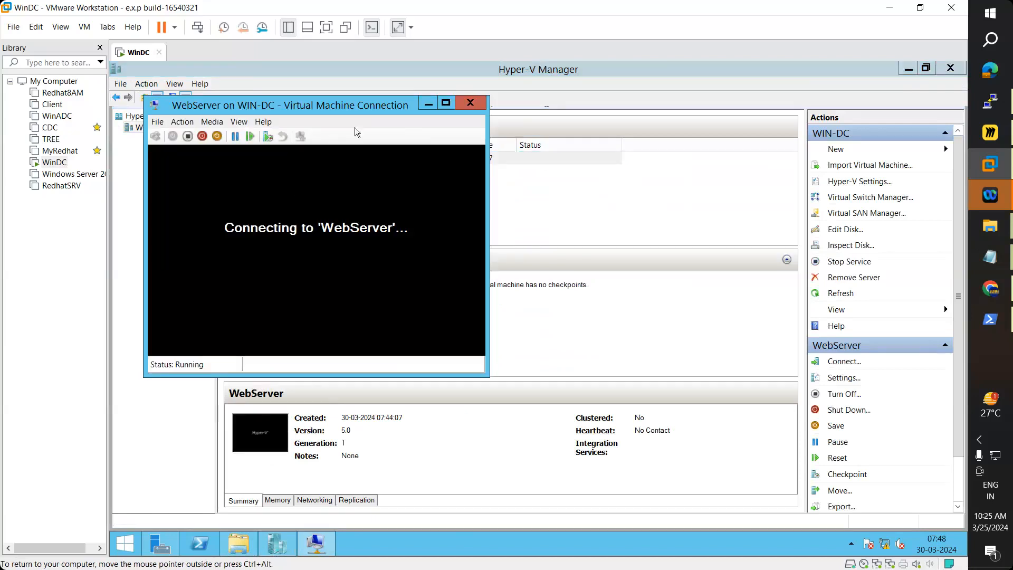
pyautogui.moveTo(358, 106); pyautogui.dragTo(789, 94)
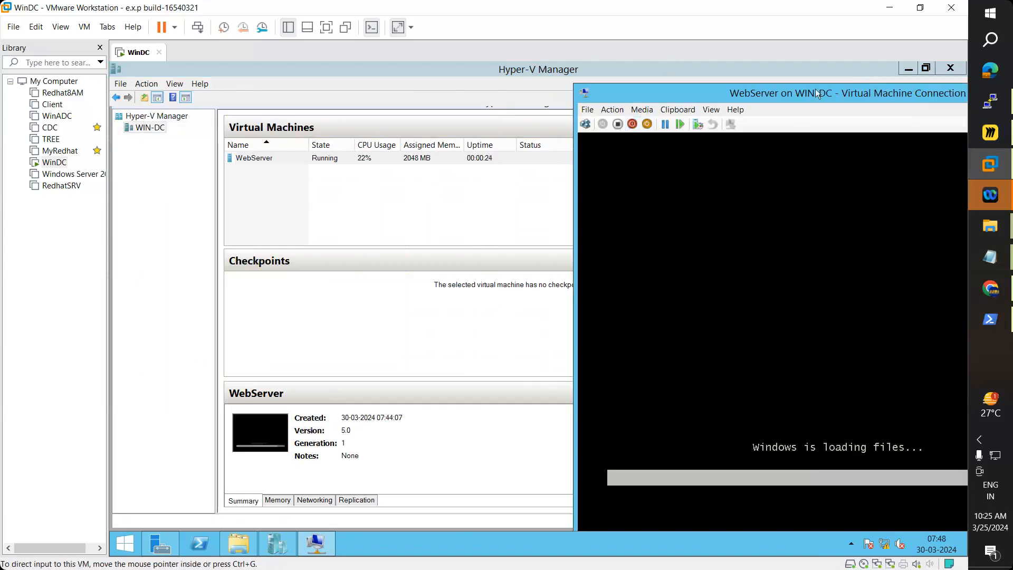
pyautogui.moveTo(815, 90); pyautogui.dragTo(351, 66)
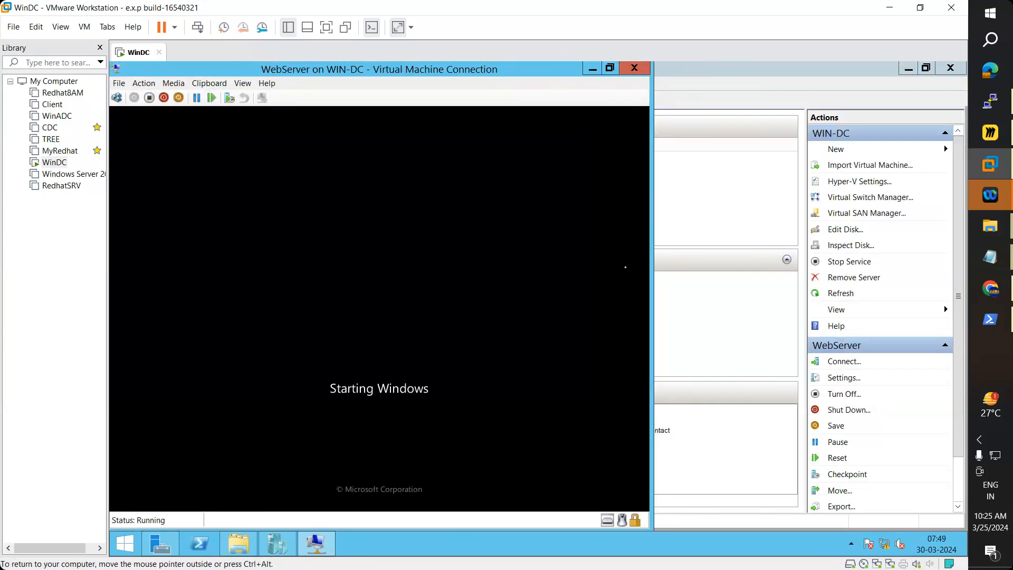
pyautogui.moveTo(502, 69); pyautogui.dragTo(772, 78)
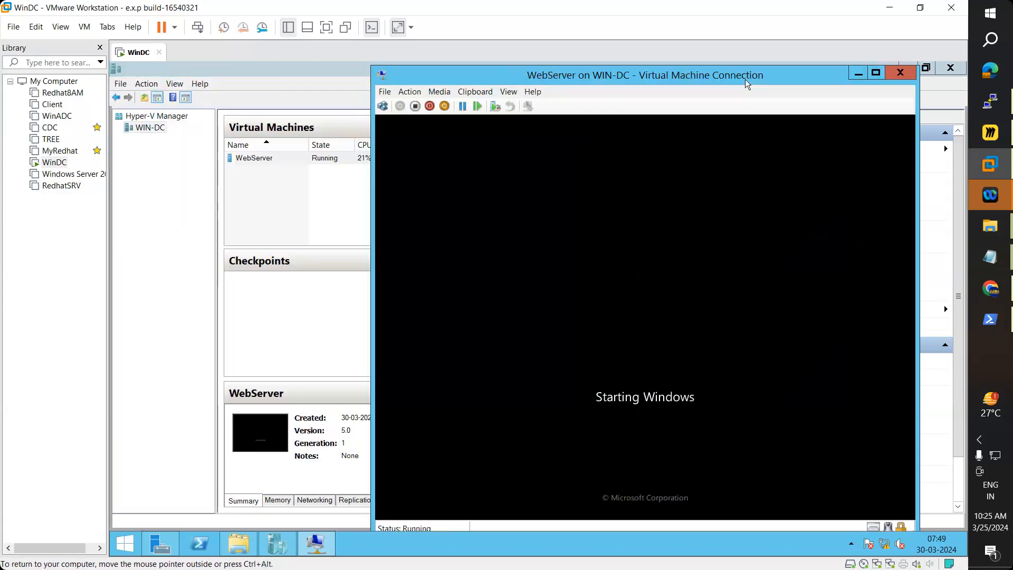
pyautogui.moveTo(682, 74); pyautogui.dragTo(725, 70)
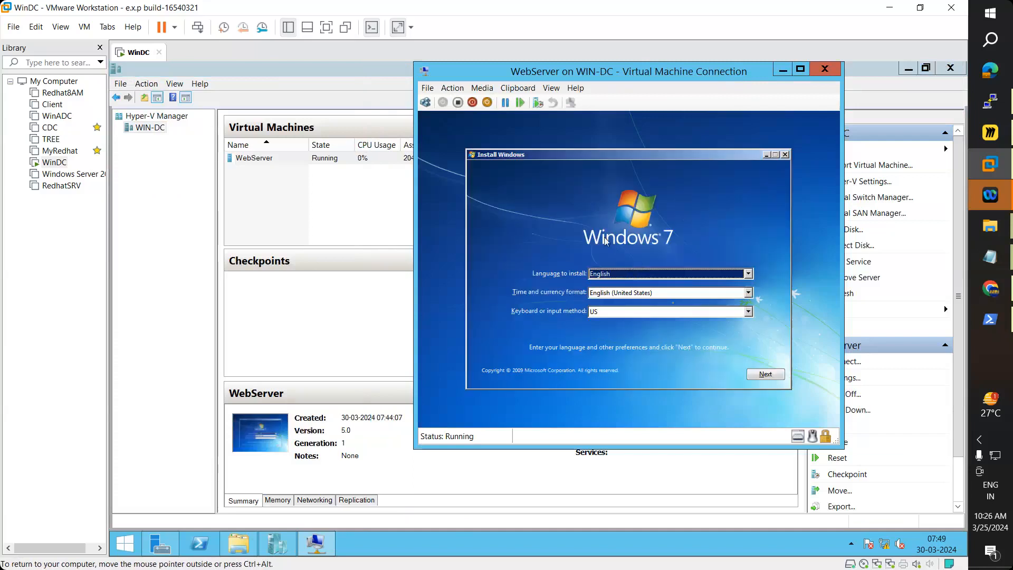
# Step: Keep English (United States) formats, start the Windows 7 install, and accept the license terms
pyautogui.click(672, 293)
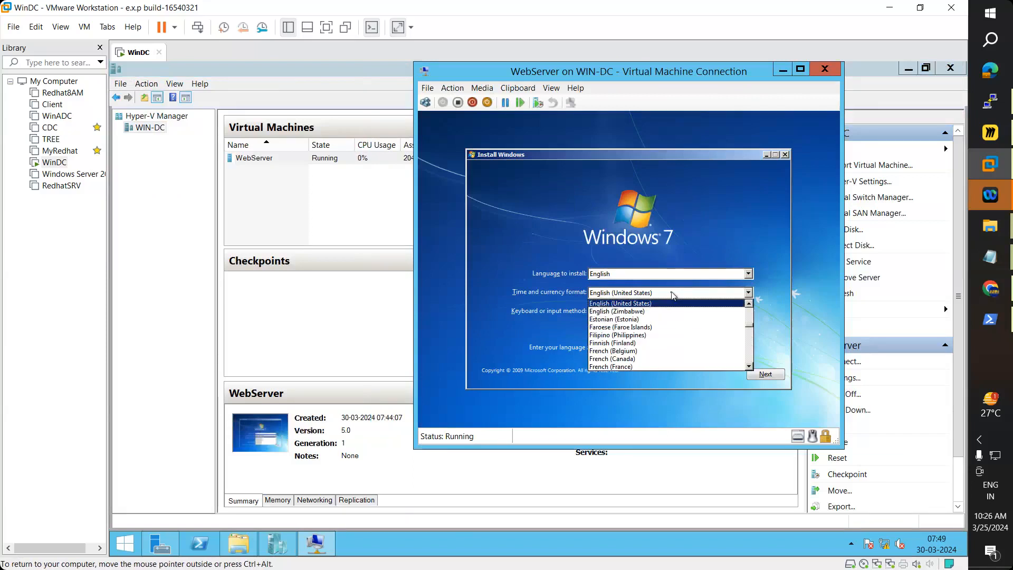
pyautogui.click(780, 226)
pyautogui.click(766, 373)
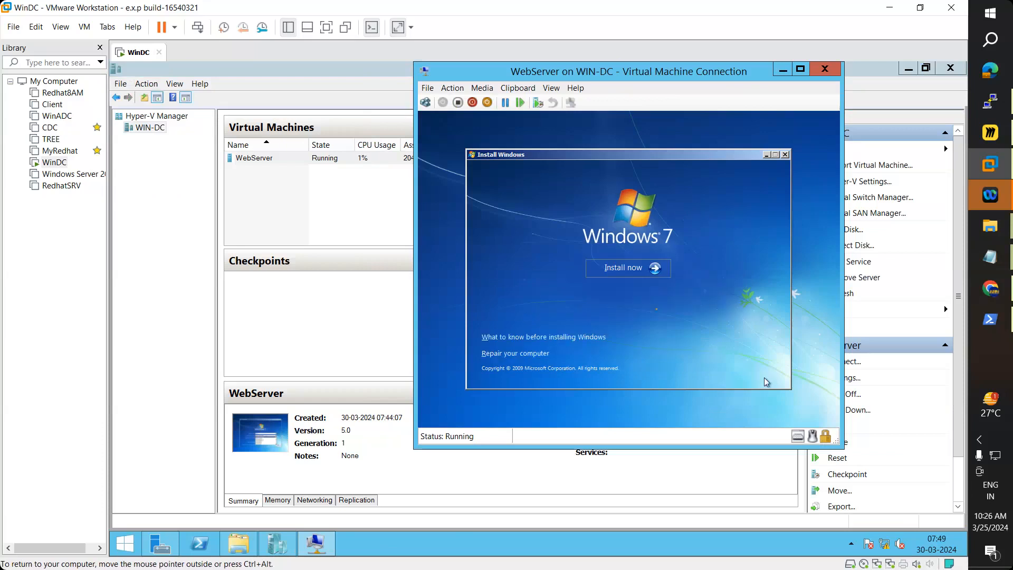
pyautogui.click(633, 268)
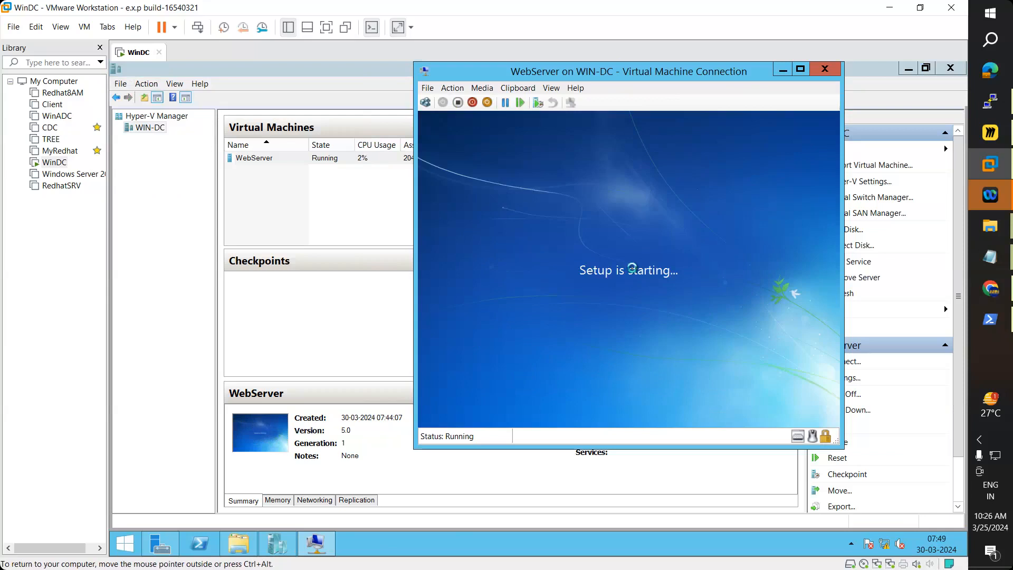
pyautogui.click(545, 336)
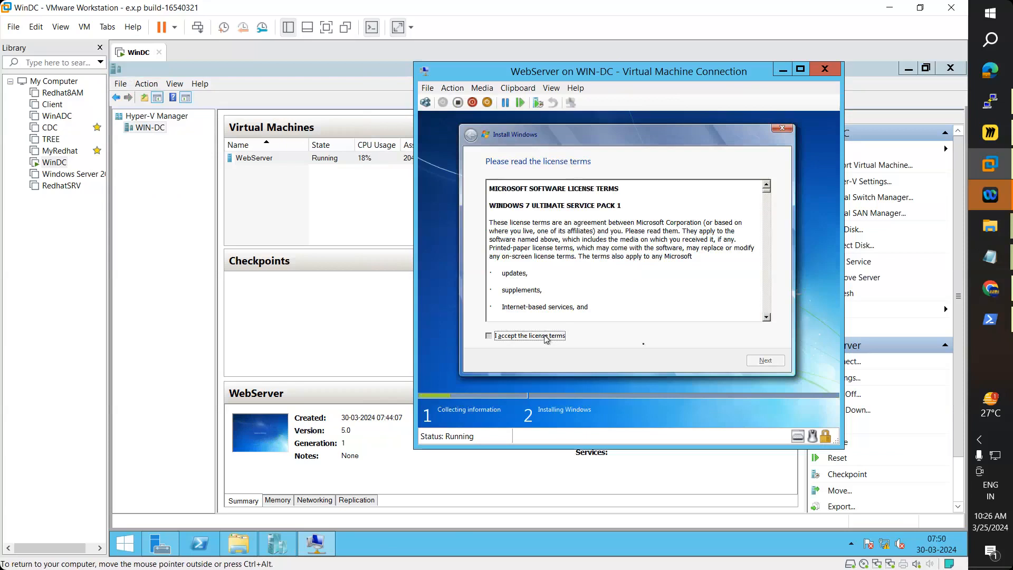
pyautogui.click(759, 361)
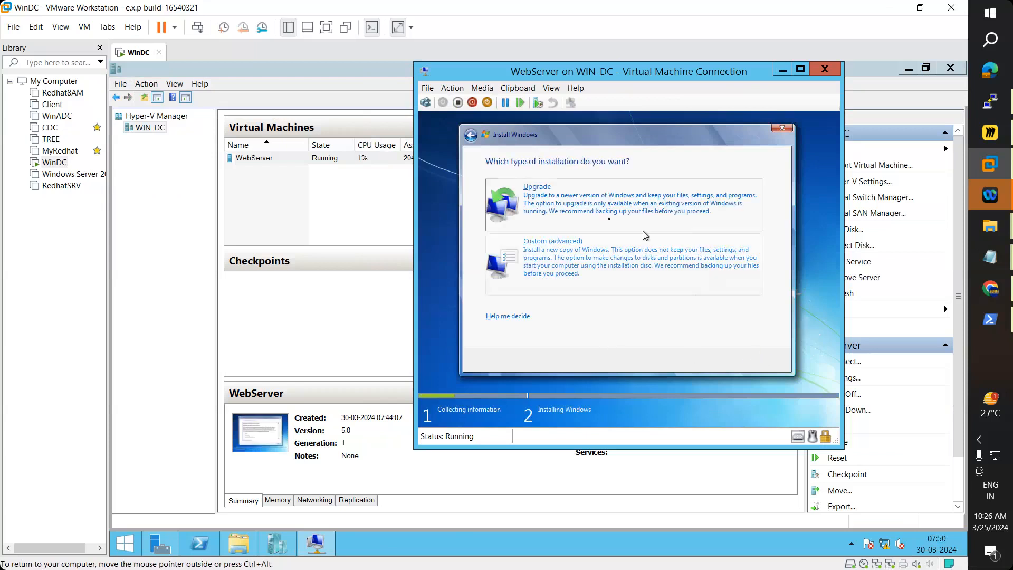
# Step: Choose Custom install, create a 40960 MB partition on Disk 0, and install onto Partition 2
pyautogui.click(587, 262)
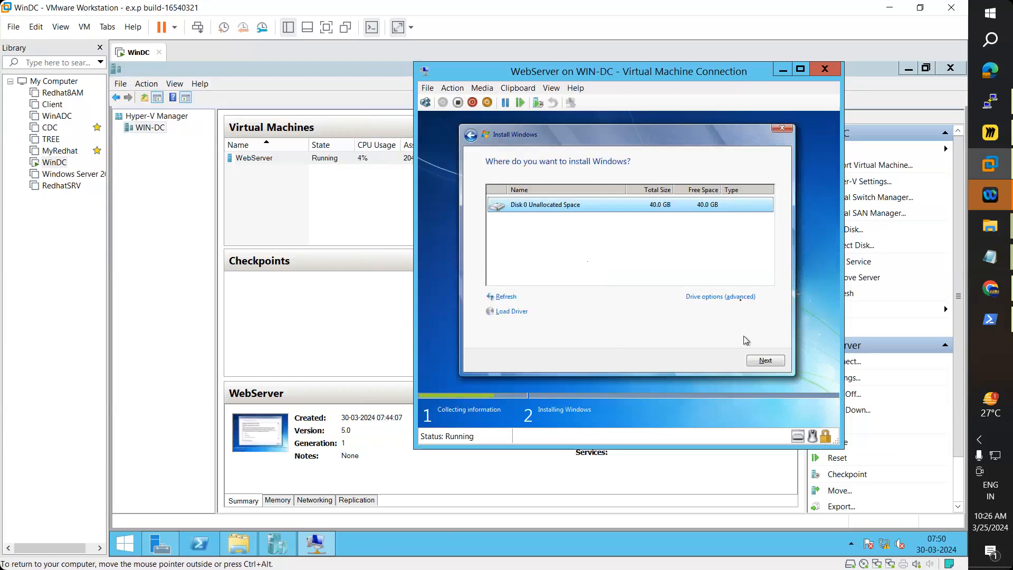
pyautogui.click(707, 298)
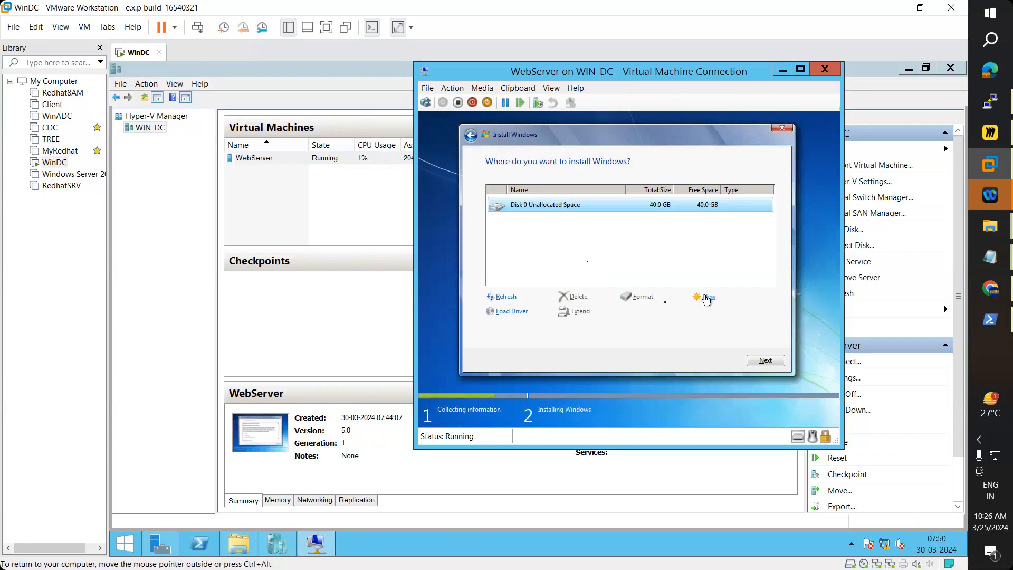
pyautogui.click(707, 299)
pyautogui.click(727, 317)
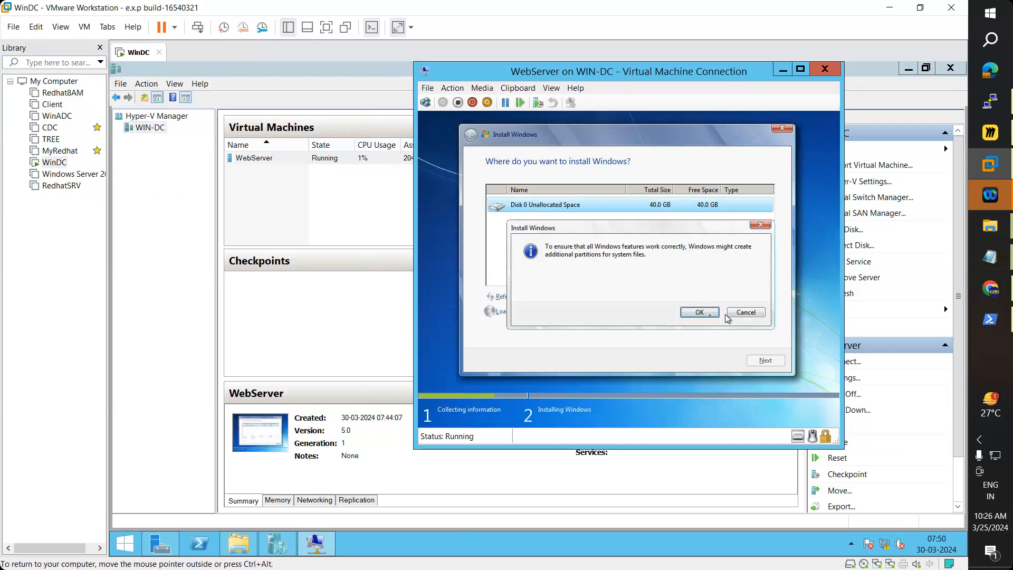
pyautogui.click(703, 315)
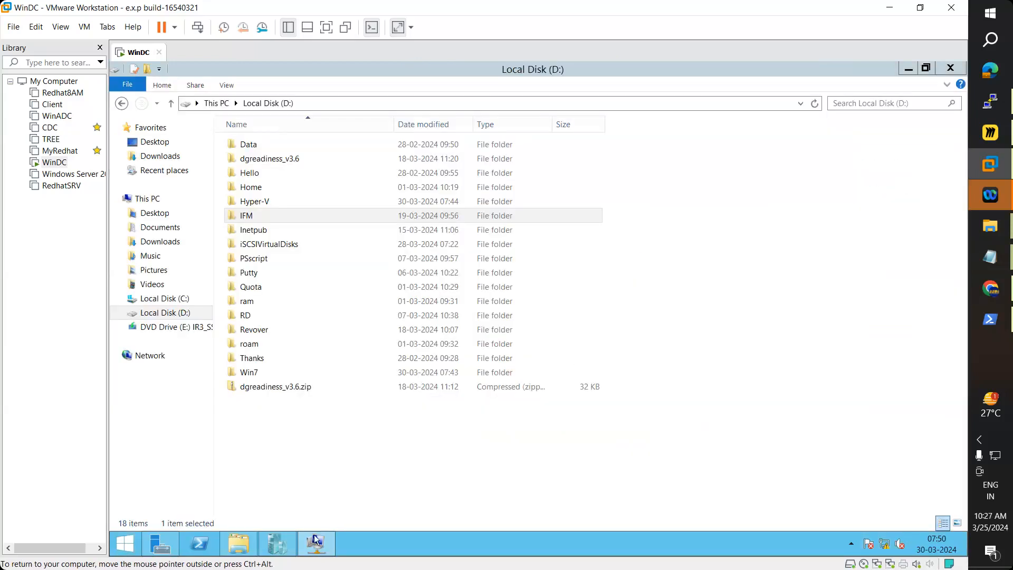
pyautogui.click(316, 542)
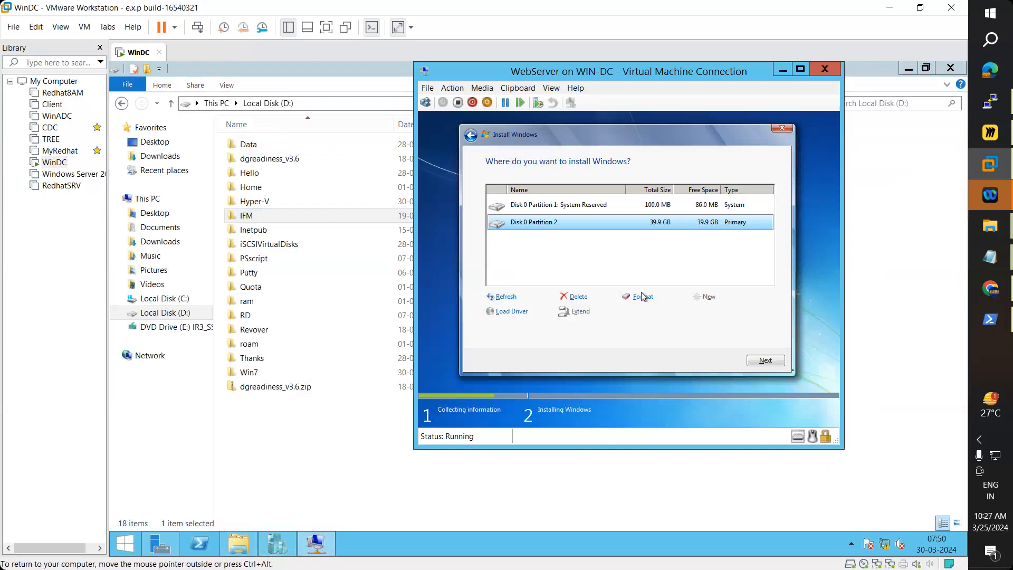
pyautogui.click(766, 360)
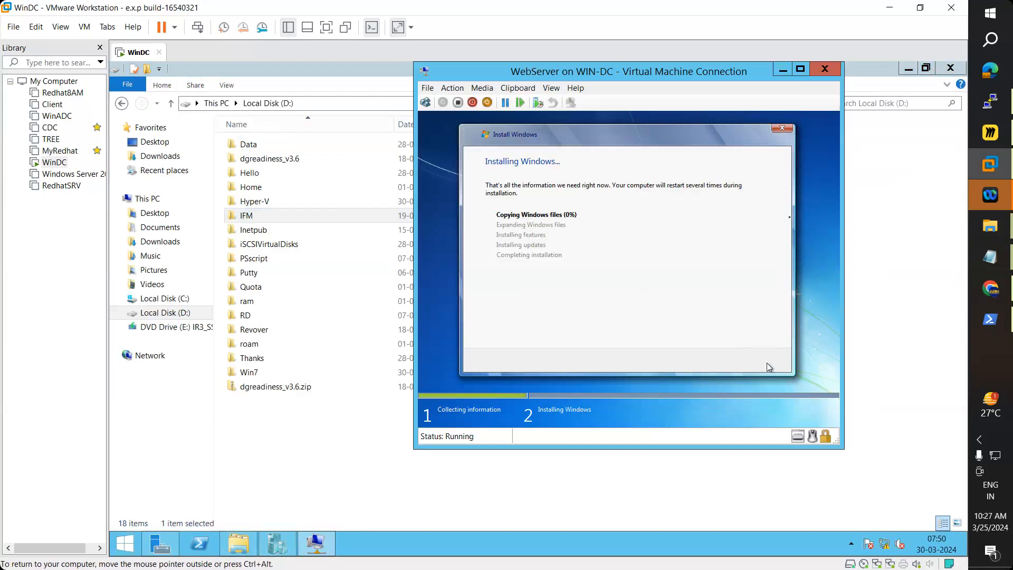
# Step: Release VM input with Ctrl+Alt and bring Hyper-V Manager forward showing WebServer running
pyautogui.hotkey('ctrl', 'alt')
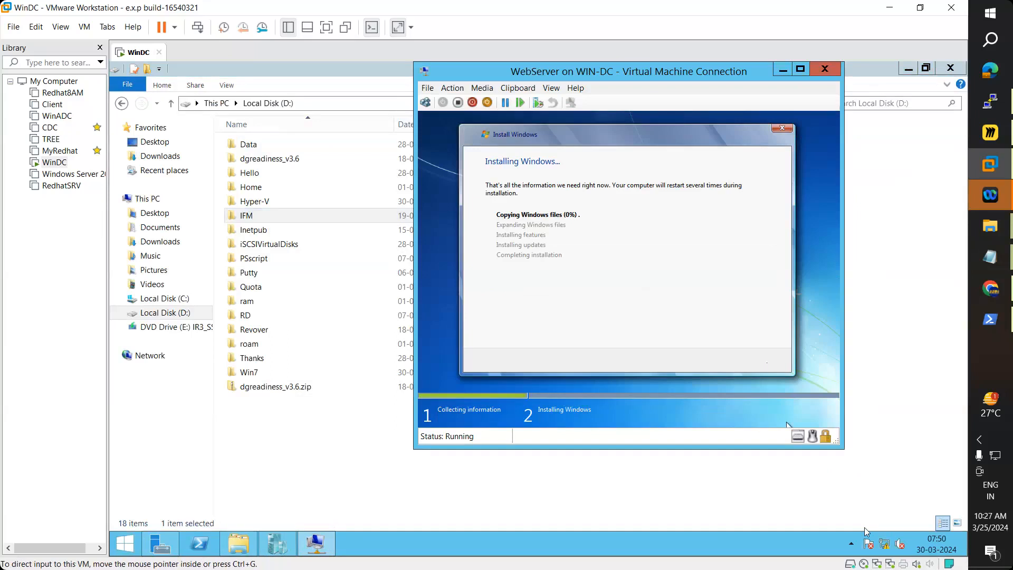
pyautogui.click(277, 543)
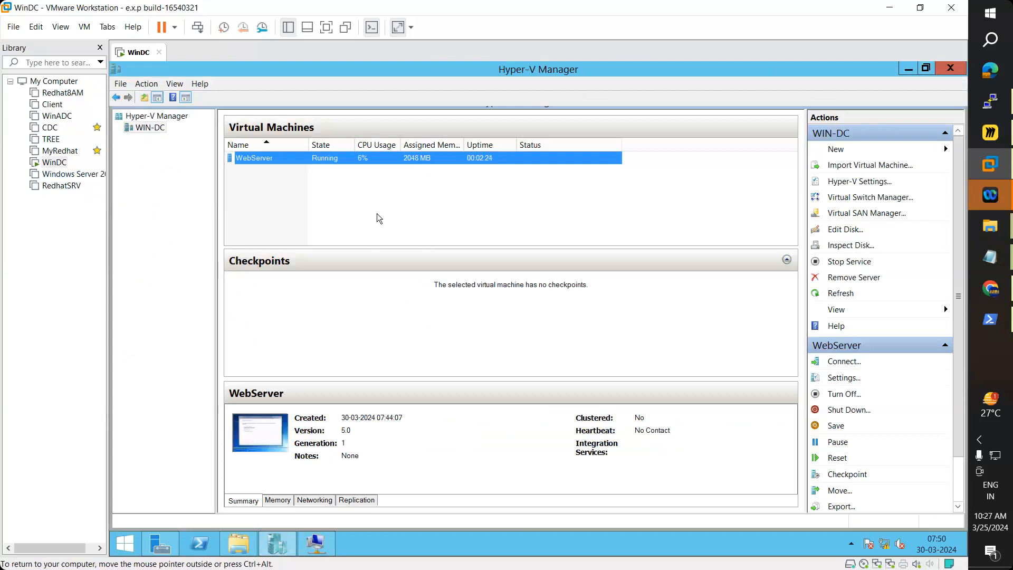
pyautogui.click(990, 258)
# Step: Highlight the notes on default VM hardware and the default and addable hardware lists
pyautogui.scroll(-3, 40, 191)
pyautogui.moveTo(40, 191); pyautogui.dragTo(12, 191)
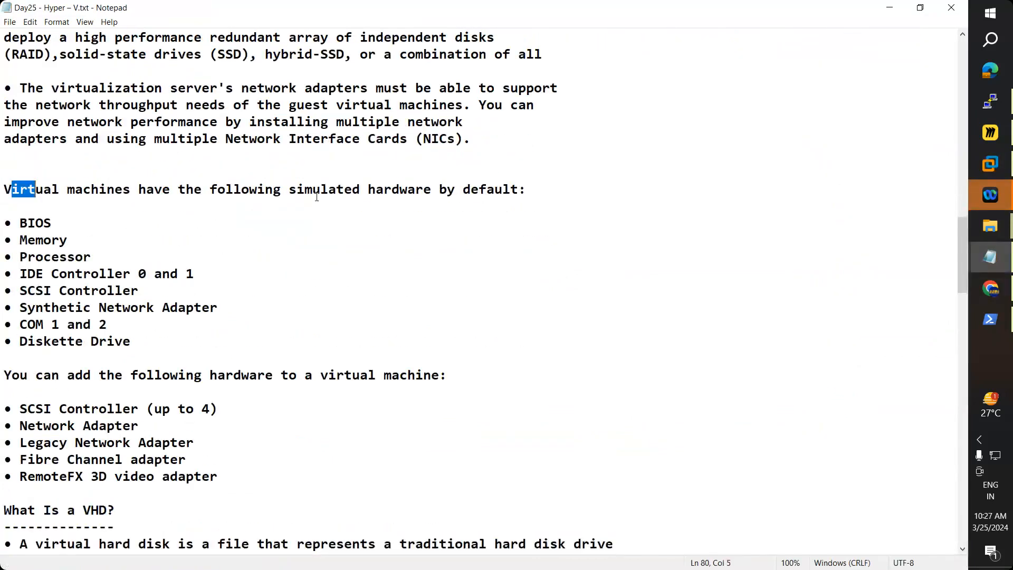
pyautogui.moveTo(317, 197); pyautogui.dragTo(314, 194)
pyautogui.moveTo(470, 216); pyautogui.dragTo(491, 208)
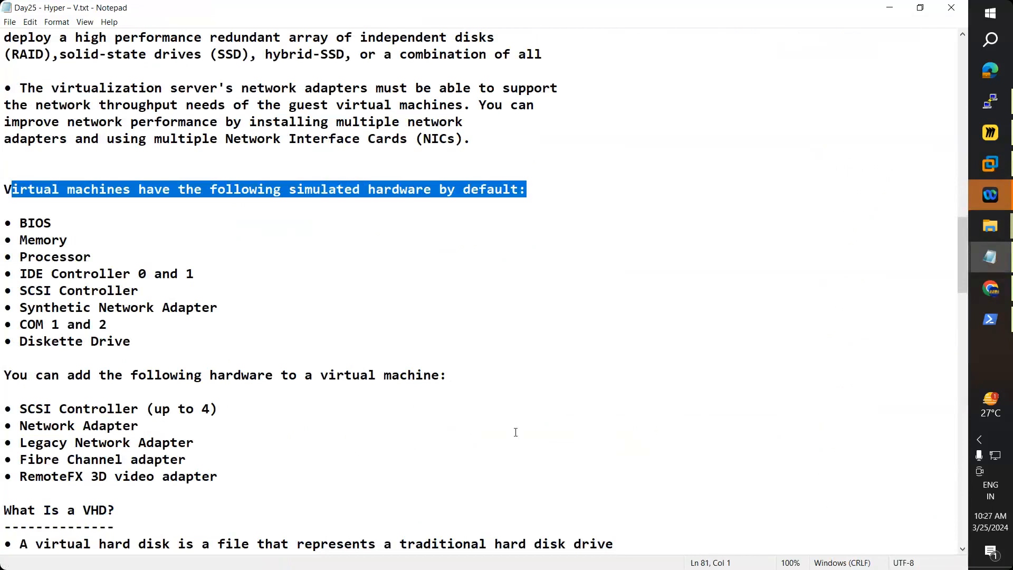
pyautogui.moveTo(515, 432); pyautogui.dragTo(523, 476)
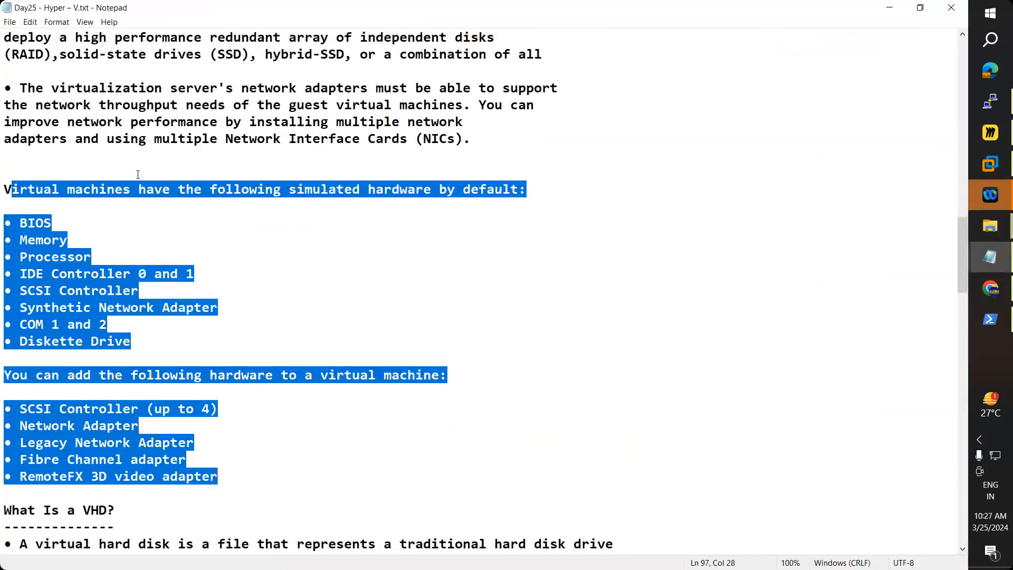
# Step: Highlight Network Adapter in the Synthetic line, then put Notepad away for the installer window
pyautogui.scroll(-2, 225, 204)
pyautogui.click(91, 204)
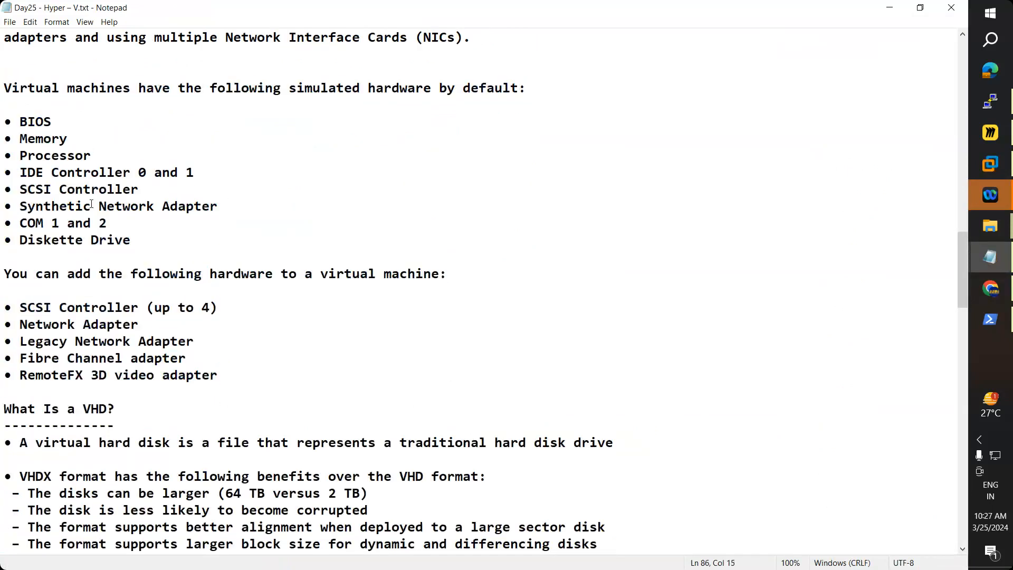
pyautogui.moveTo(91, 204); pyautogui.dragTo(218, 206)
pyautogui.scroll(-1, 127, 192)
pyautogui.hotkey('shift', 'Right')
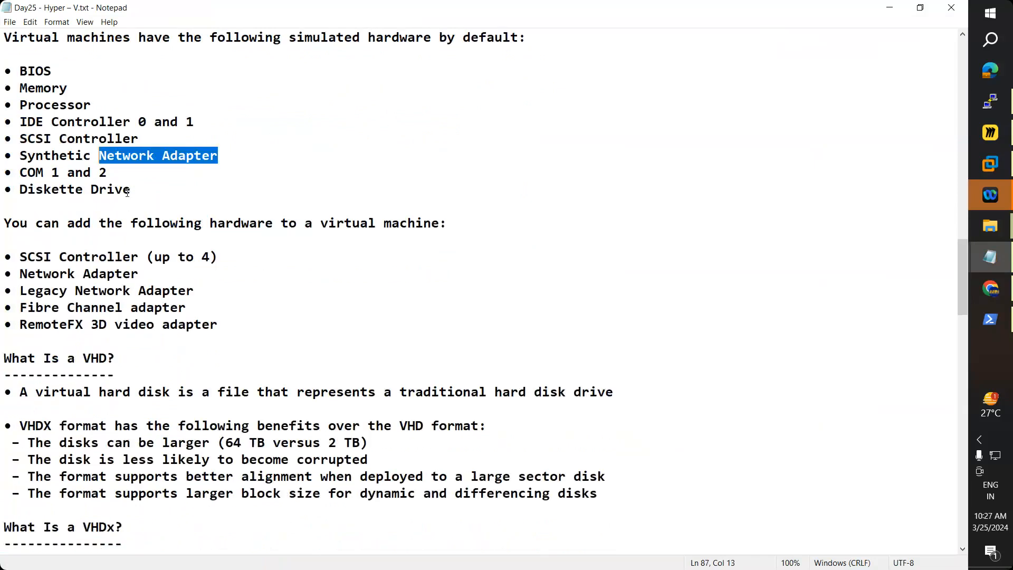
pyautogui.scroll(-2, 127, 192)
pyautogui.scroll(-9, 127, 192)
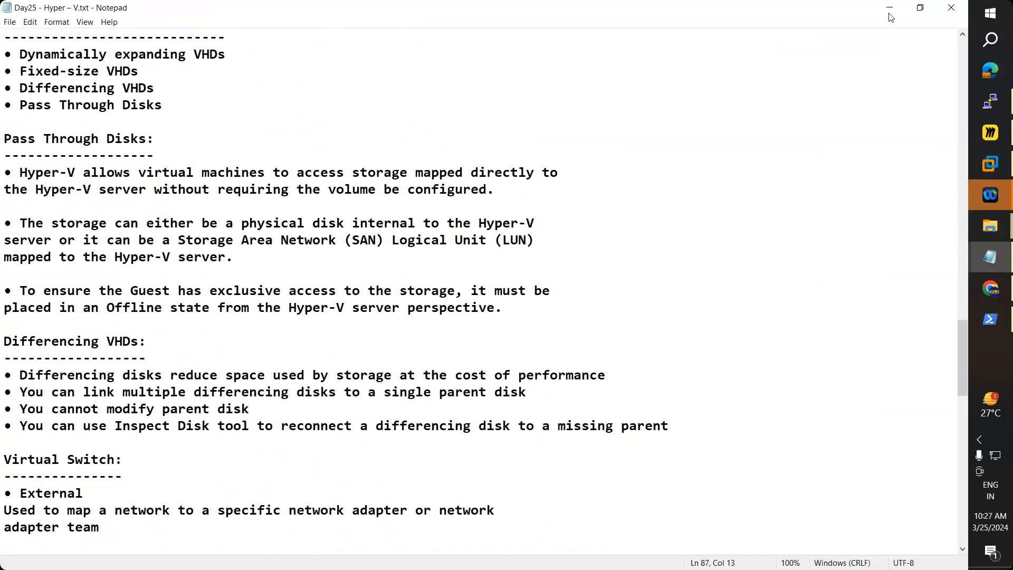
pyautogui.click(890, 13)
pyautogui.click(315, 552)
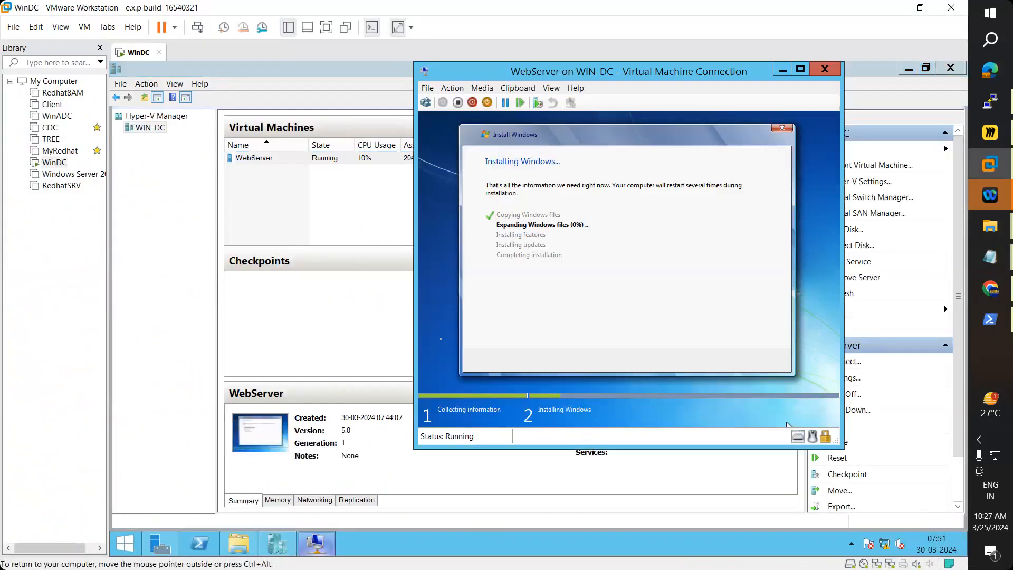